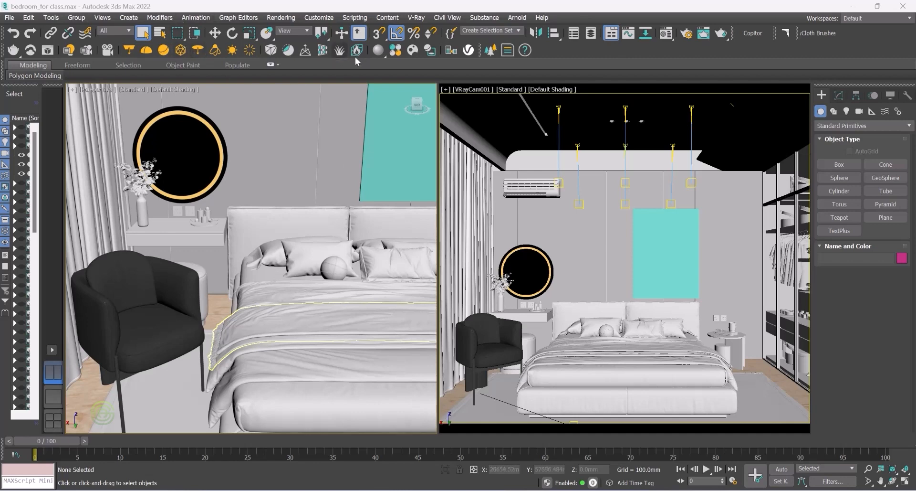
Step: Open the Chaos Cosmos browser and go to the 3D Models Accessories > Decoration category
click(414, 50)
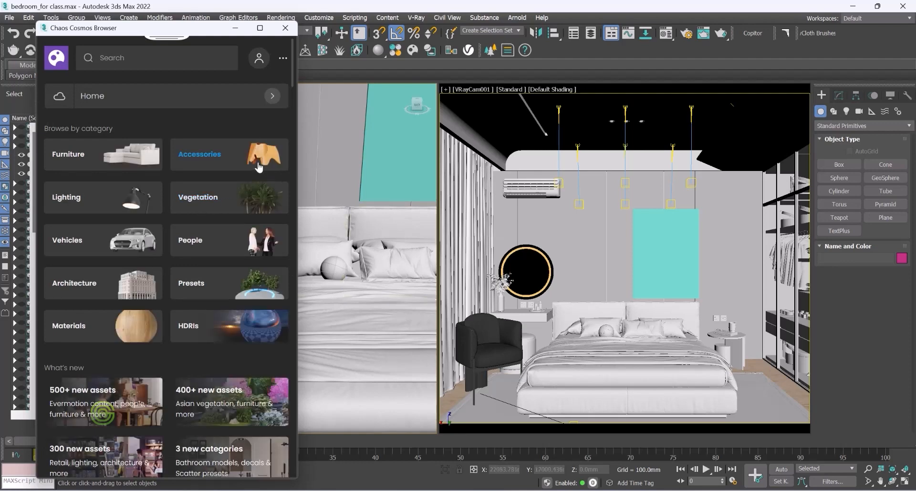
click(189, 156)
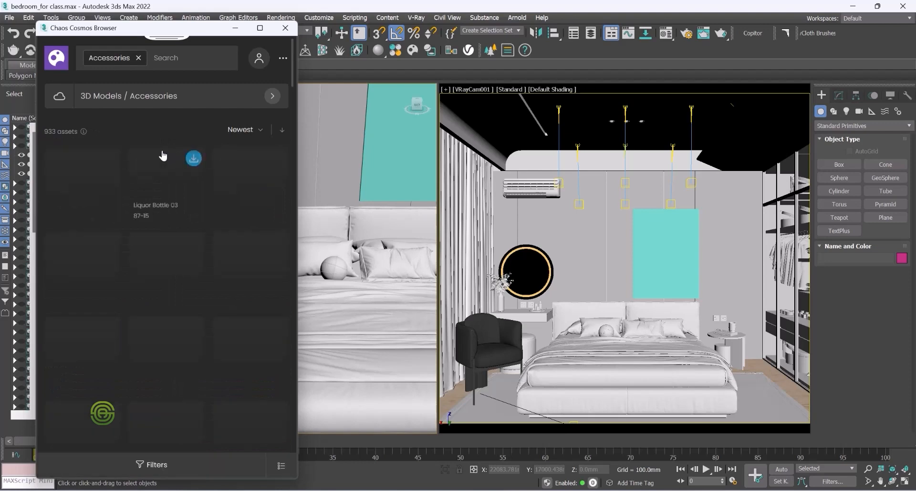
click(273, 97)
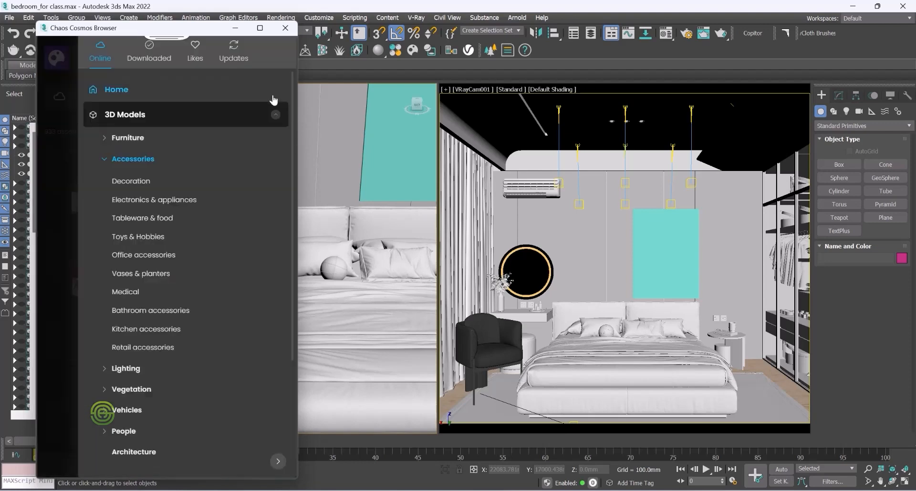
click(130, 182)
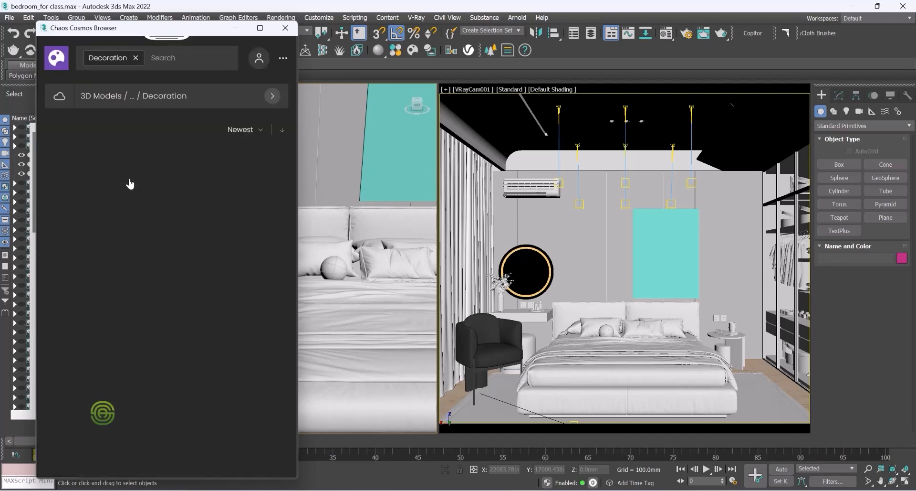
Step: Browse through the Decoration models in the Cosmos browser
scroll(159, 200, down, 1)
scroll(162, 205, down, 8)
scroll(184, 228, down, 9)
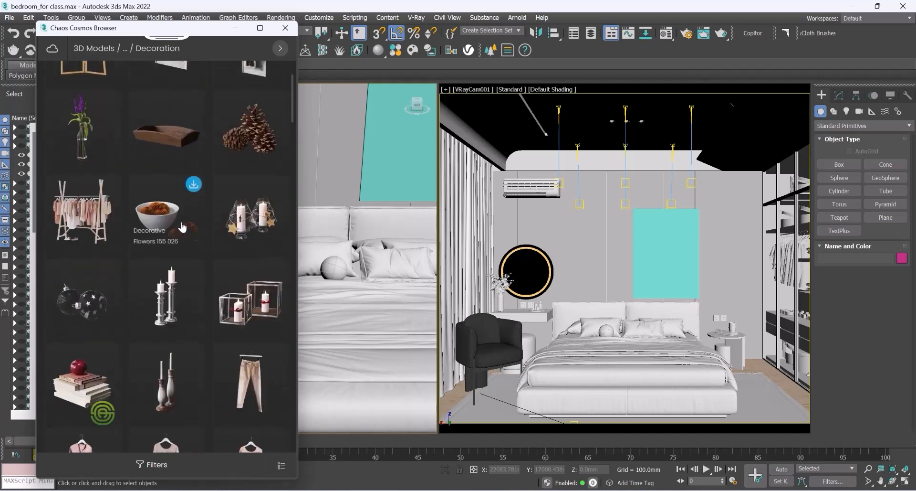
scroll(182, 227, down, 10)
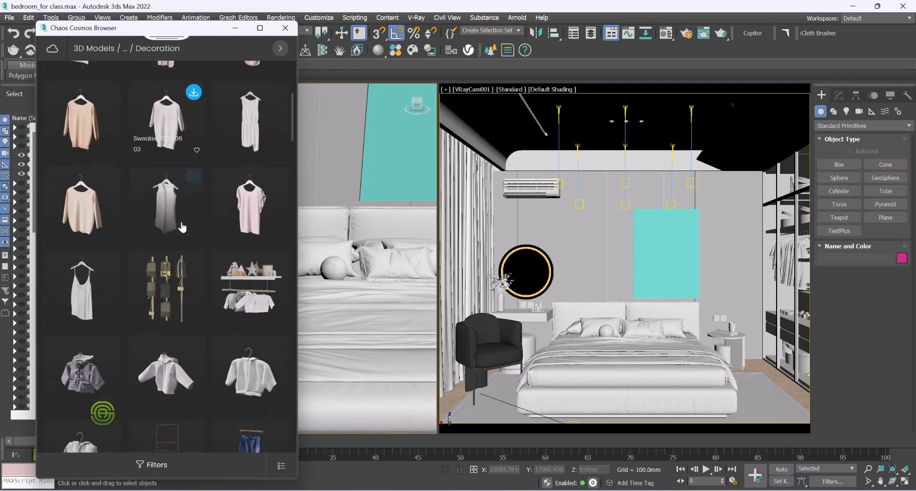
scroll(182, 227, down, 6)
scroll(182, 228, down, 6)
scroll(182, 227, down, 7)
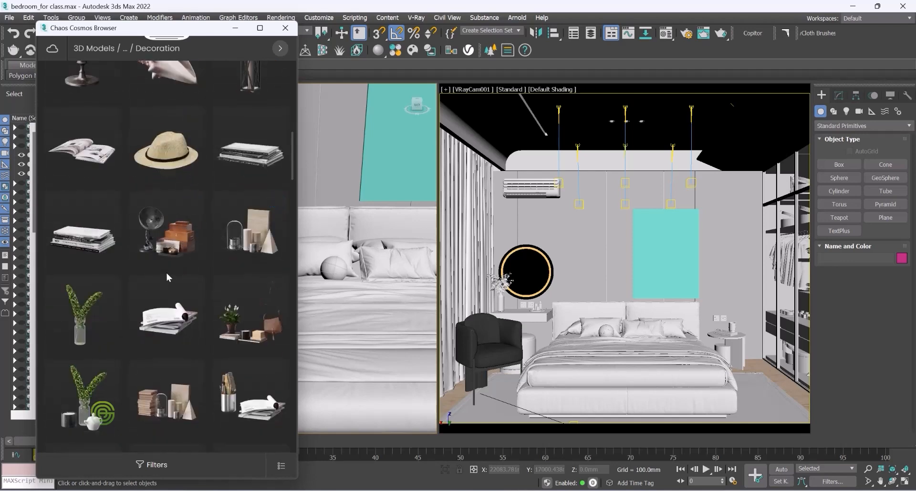
scroll(167, 273, down, 3)
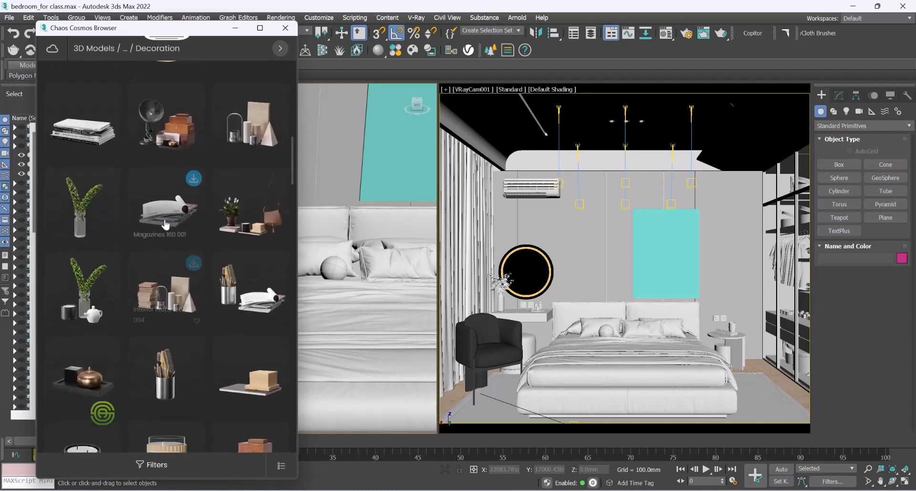
scroll(165, 224, down, 3)
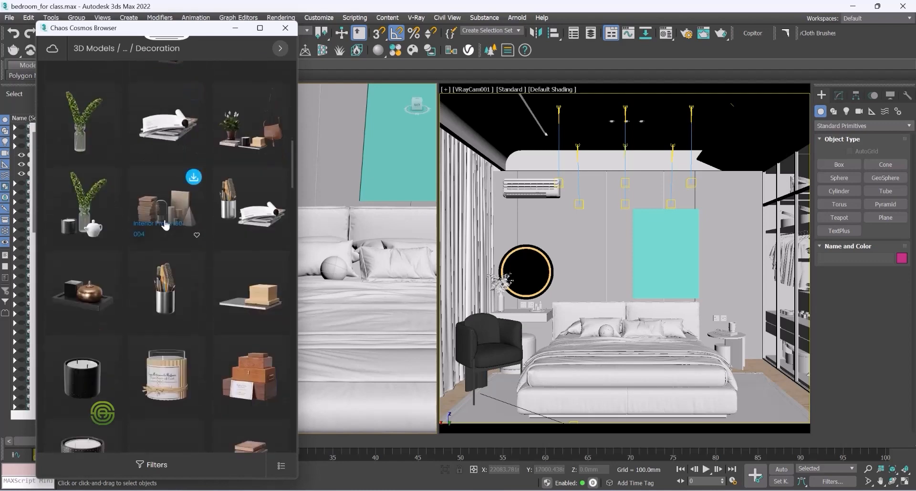
scroll(165, 224, down, 3)
scroll(164, 225, down, 3)
scroll(164, 222, down, 10)
scroll(165, 226, down, 1)
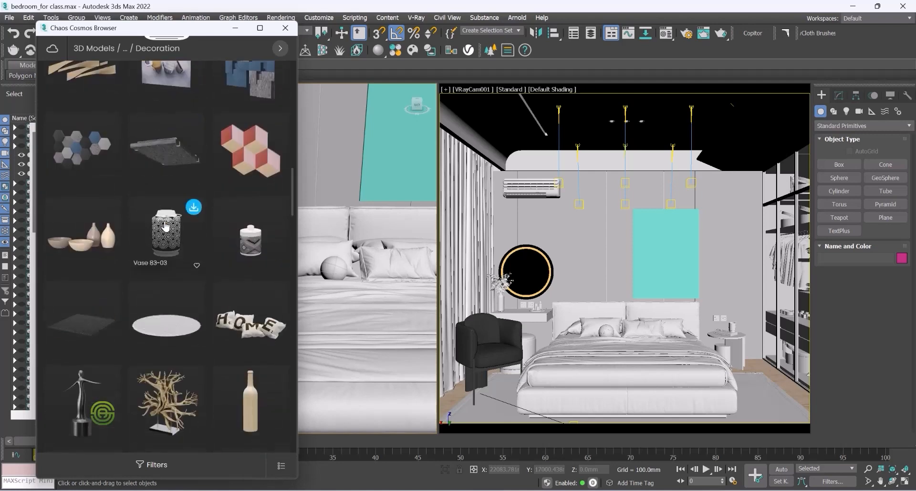
scroll(165, 227, down, 1)
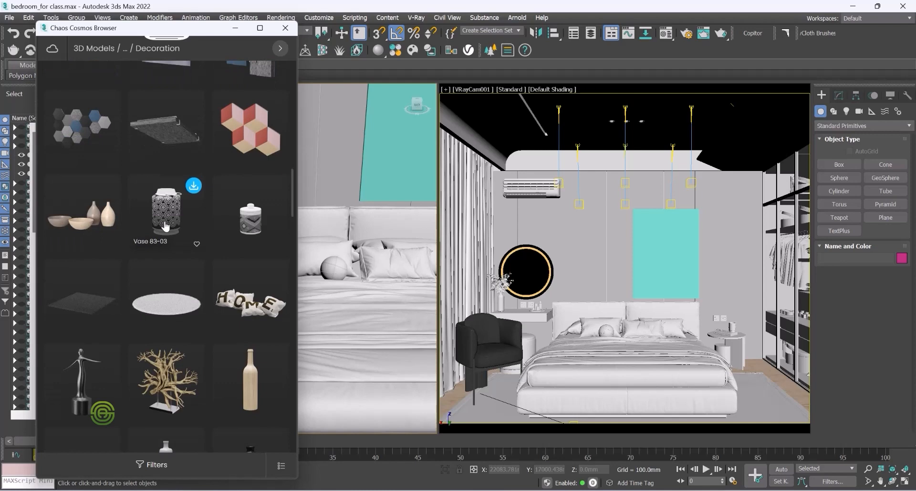
scroll(165, 226, down, 5)
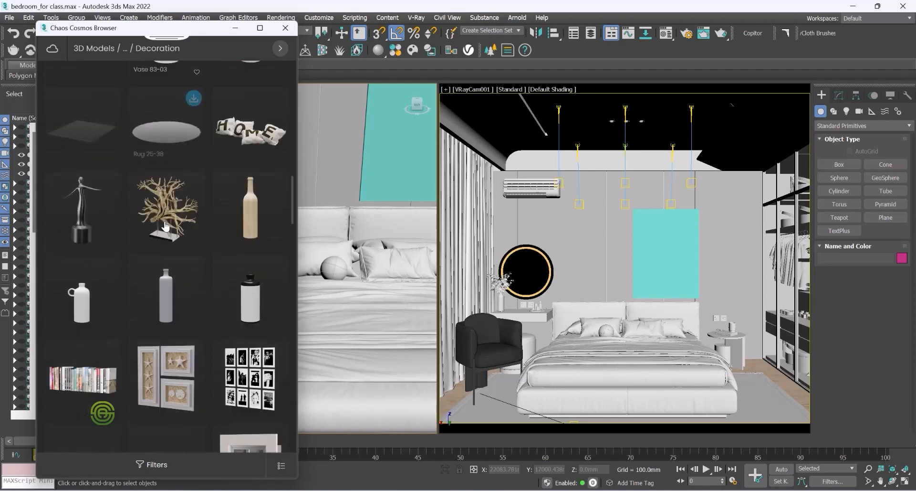
scroll(165, 226, down, 2)
scroll(165, 226, down, 9)
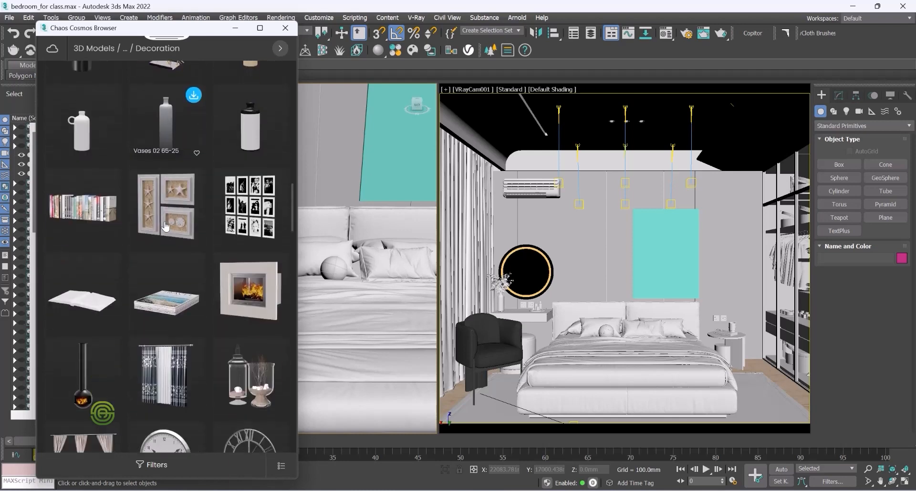
scroll(165, 226, down, 3)
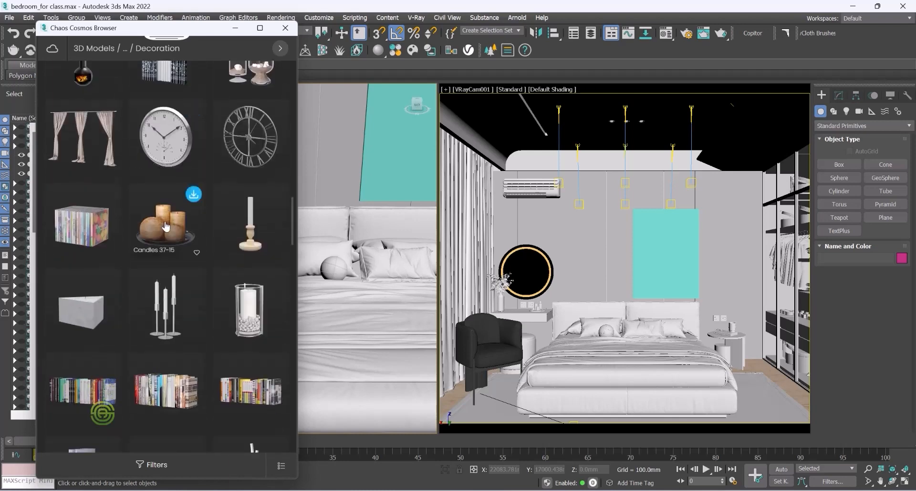
scroll(166, 226, down, 5)
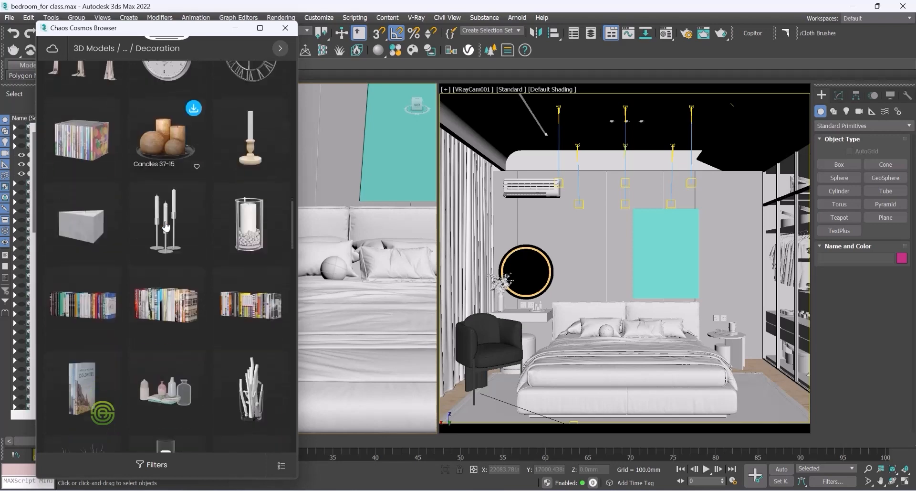
Step: Download the Books and Flasks 103-12 model and import it into the scene
mouse_move(159, 300)
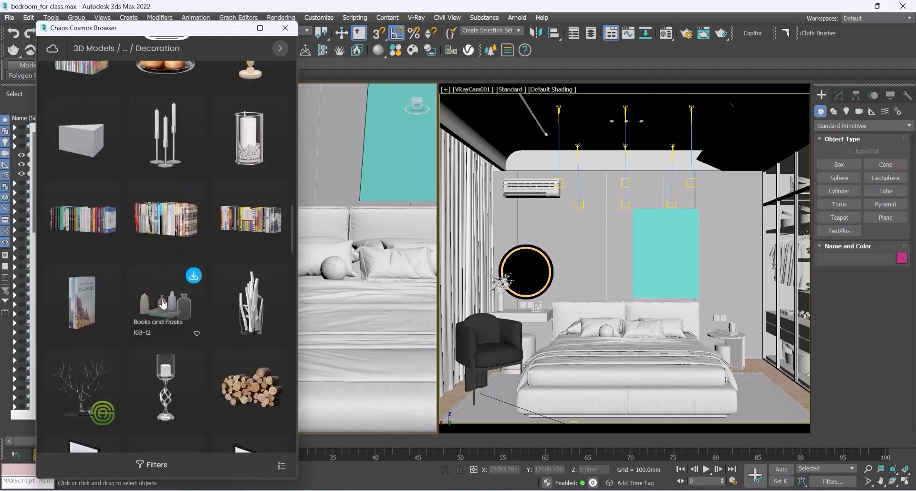
click(166, 304)
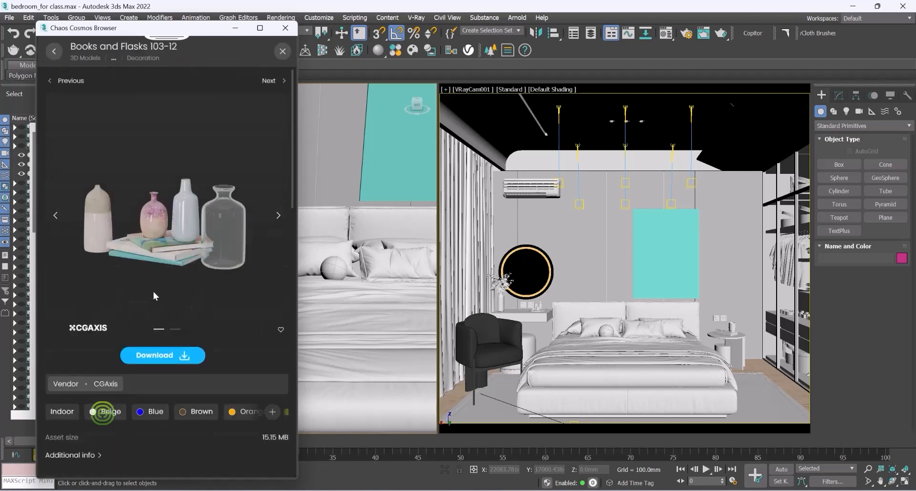
click(169, 354)
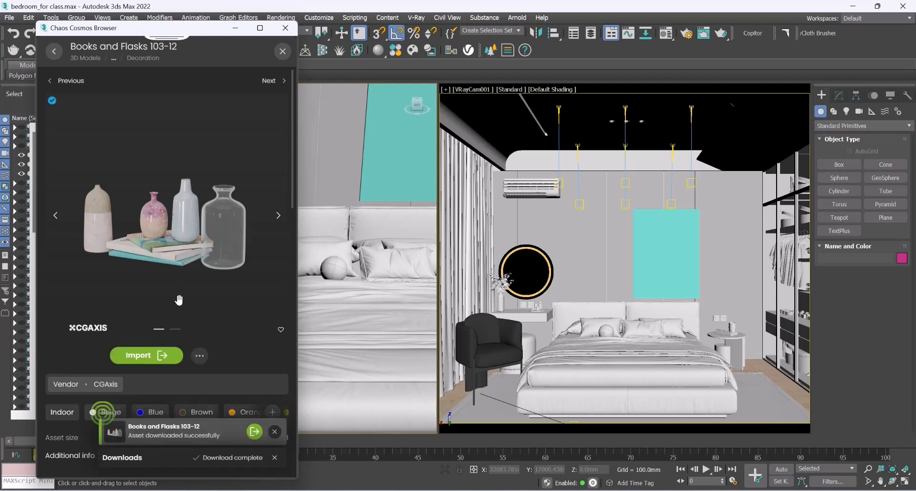
click(141, 359)
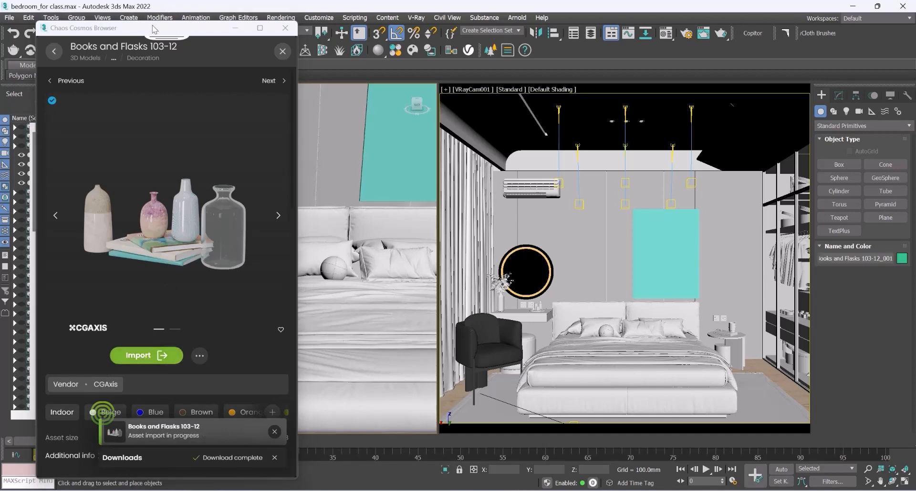
Step: Move the imported Books and Flasks group away from the origin toward the bedroom
drag(149, 32, 533, 17)
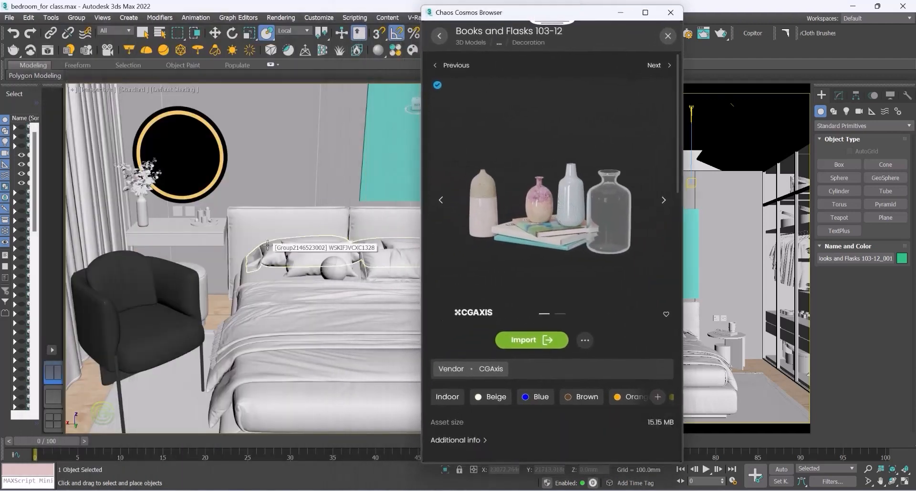
click(214, 33)
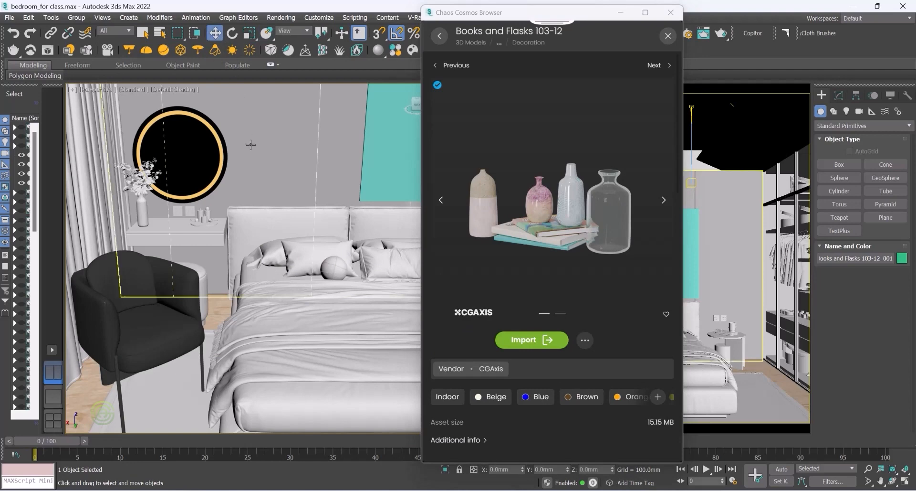
key(z)
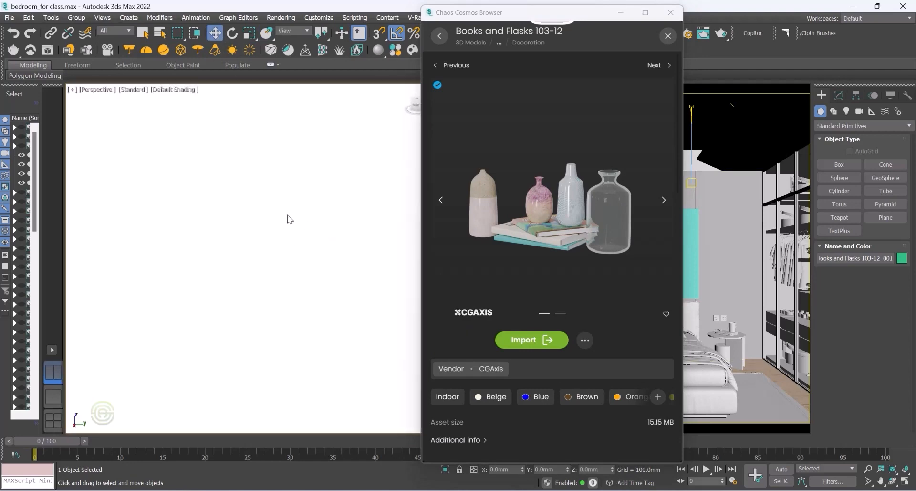
scroll(234, 244, down, 5)
alt+middle_drag(252, 261, 269, 281)
scroll(257, 268, up, 4)
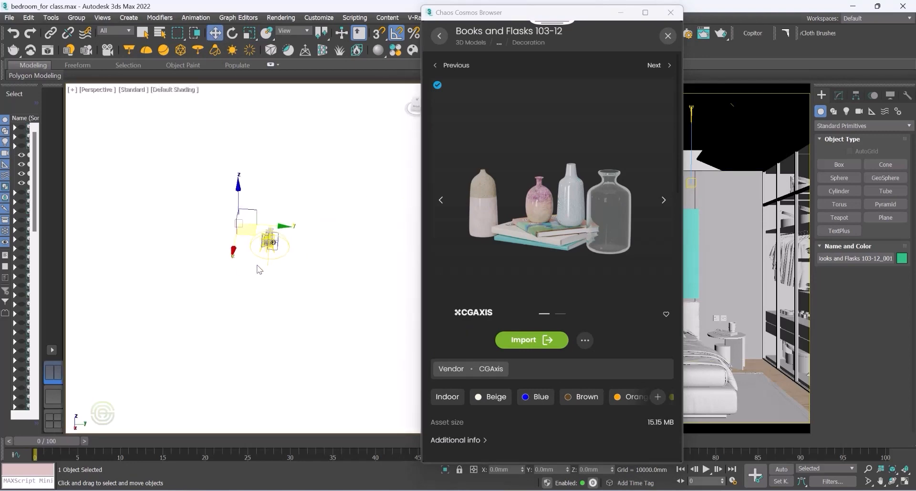
scroll(224, 199, up, 4)
scroll(212, 127, up, 4)
scroll(199, 186, up, 4)
scroll(201, 190, up, 3)
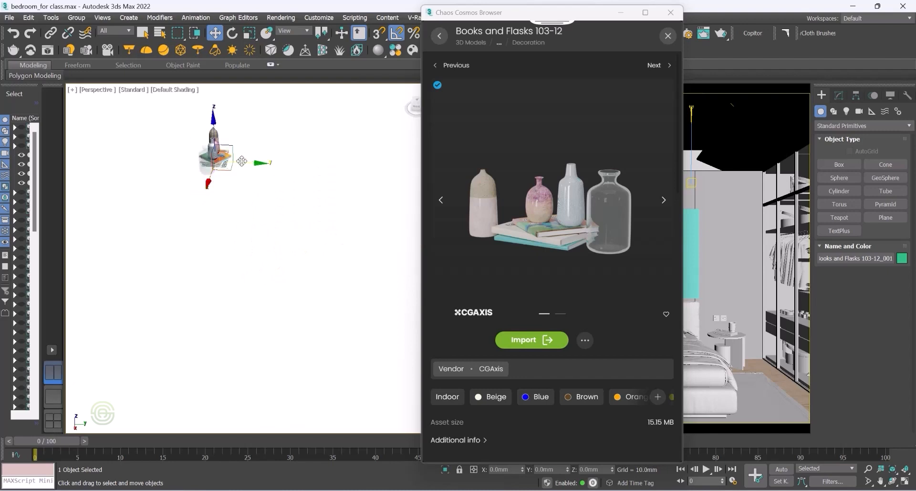
drag(258, 164, 382, 183)
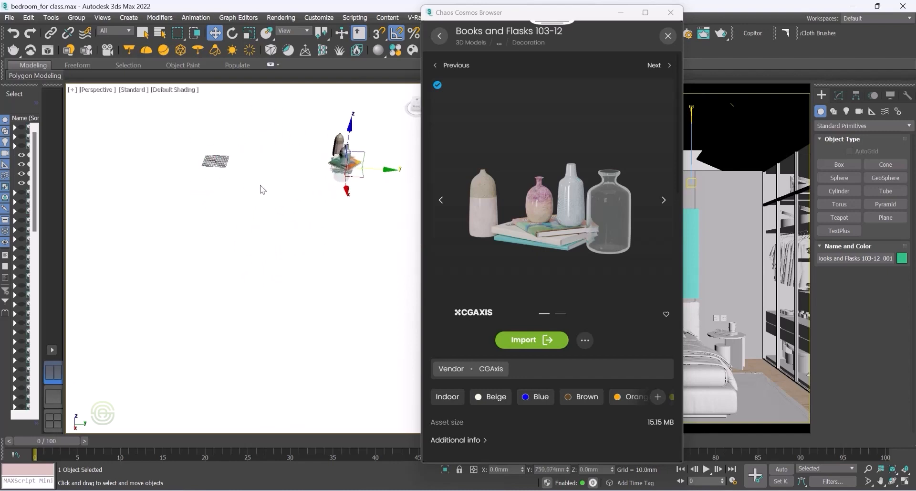
scroll(193, 250, down, 5)
drag(203, 246, 173, 351)
scroll(201, 249, down, 4)
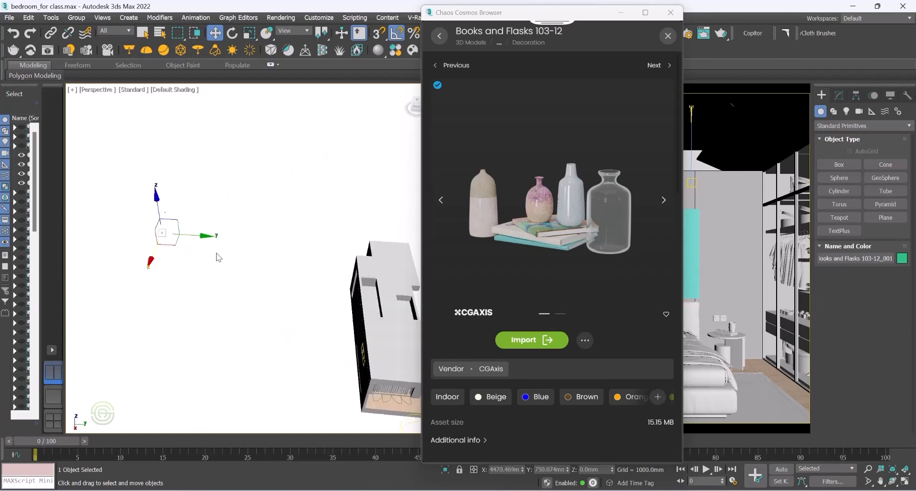
Step: Move the group to the dressing table beside the bed and raise it to the tabletop height
drag(208, 236, 299, 242)
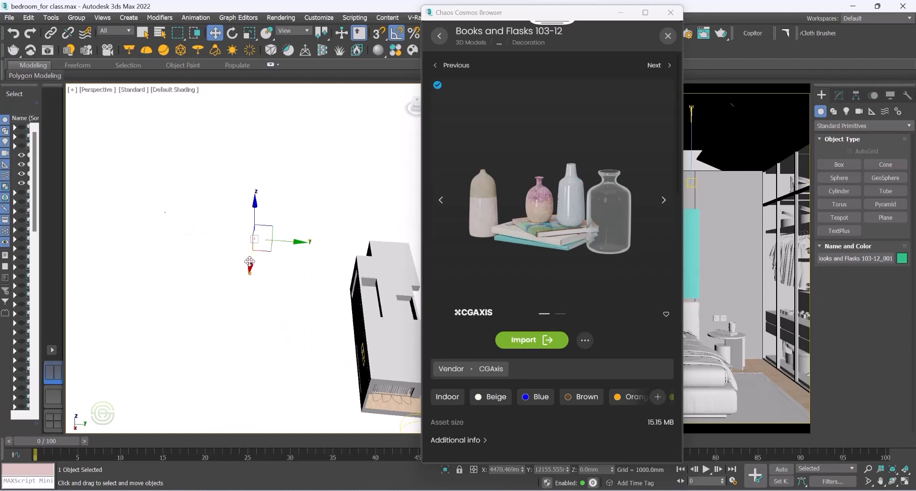
drag(251, 268, 353, 379)
scroll(348, 386, up, 4)
scroll(233, 308, down, 1)
scroll(233, 308, down, 2)
alt+middle_drag(233, 307, 210, 299)
scroll(190, 361, up, 3)
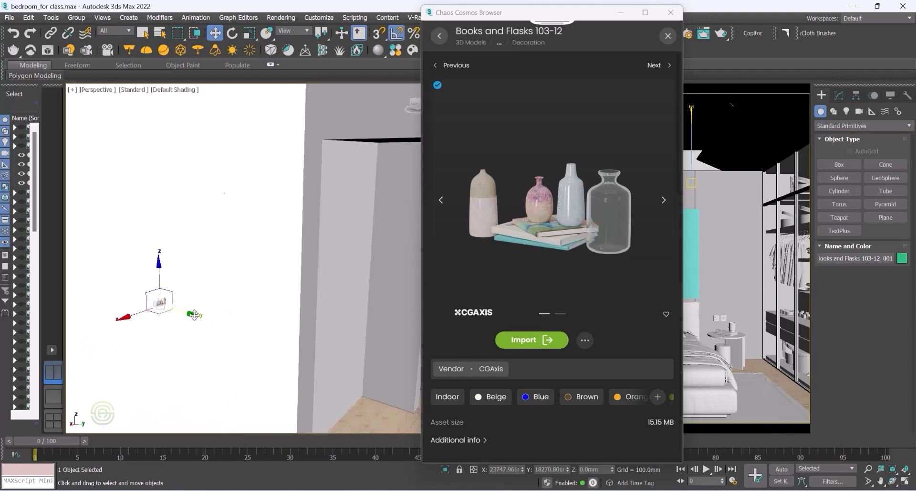
drag(194, 314, 286, 340)
scroll(179, 334, down, 3)
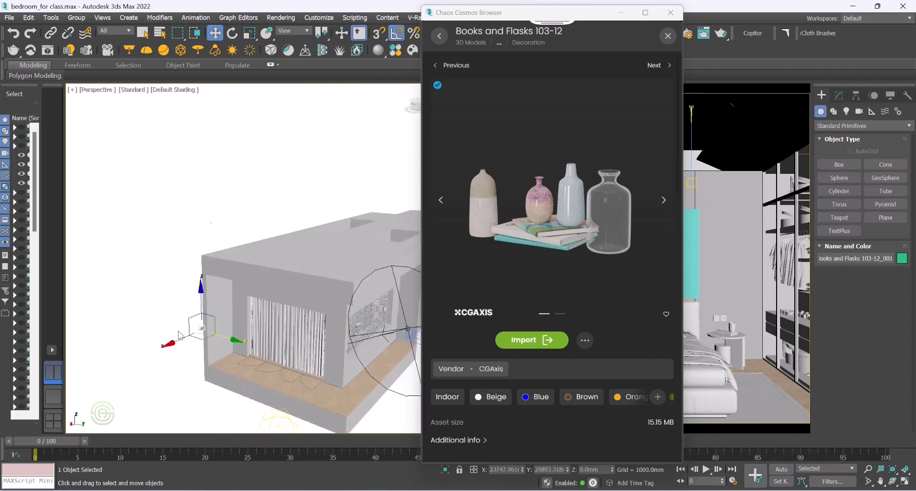
scroll(179, 334, up, 4)
drag(222, 334, 320, 351)
drag(285, 310, 285, 267)
scroll(222, 276, up, 6)
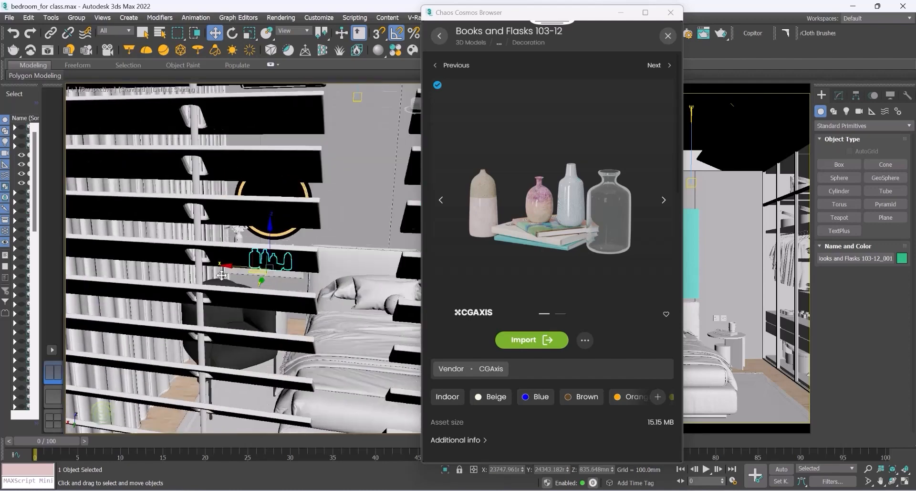
scroll(222, 276, down, 5)
scroll(224, 270, up, 8)
scroll(226, 266, down, 4)
mouse_move(226, 265)
alt+middle_down()
mouse_move(239, 260)
mouse_move(211, 264)
alt+middle_up()
middle_drag(211, 263, 216, 264)
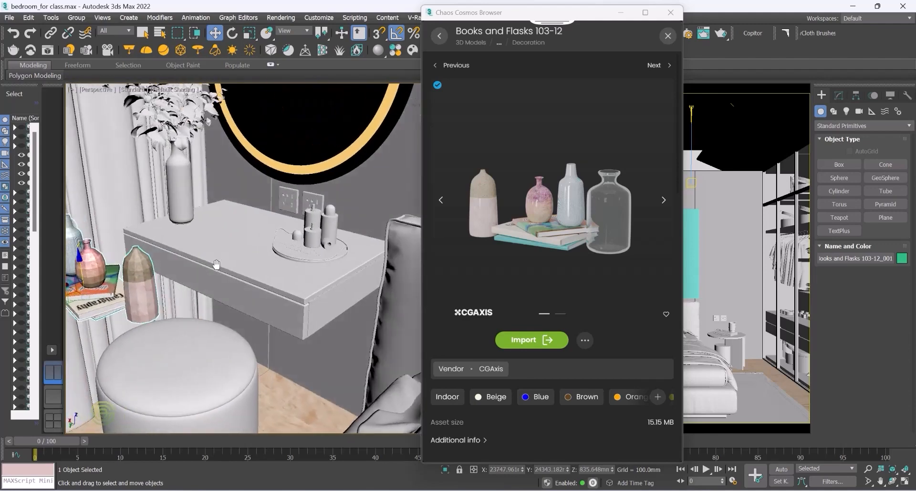
Step: Fine-tune the group's position on the dressing table top near the wall, beside the existing vases
scroll(217, 264, down, 4)
drag(110, 306, 171, 284)
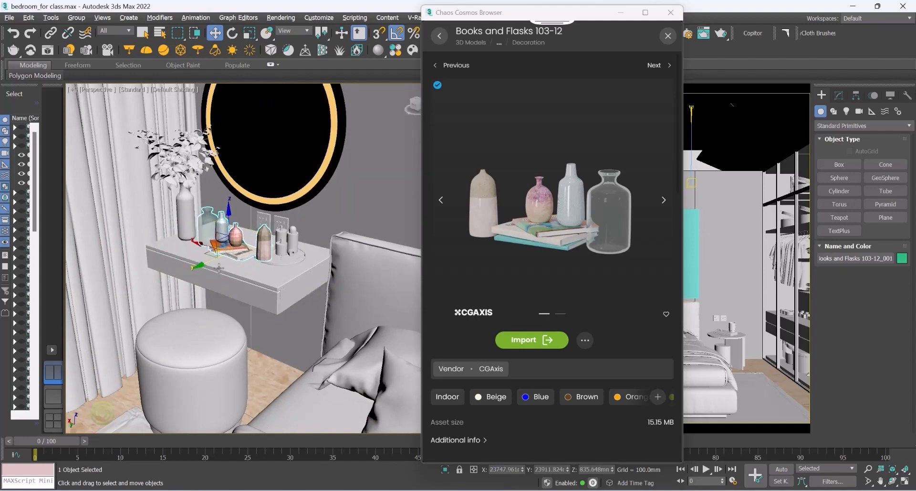
alt+middle_drag(205, 270, 281, 253)
scroll(281, 252, up, 5)
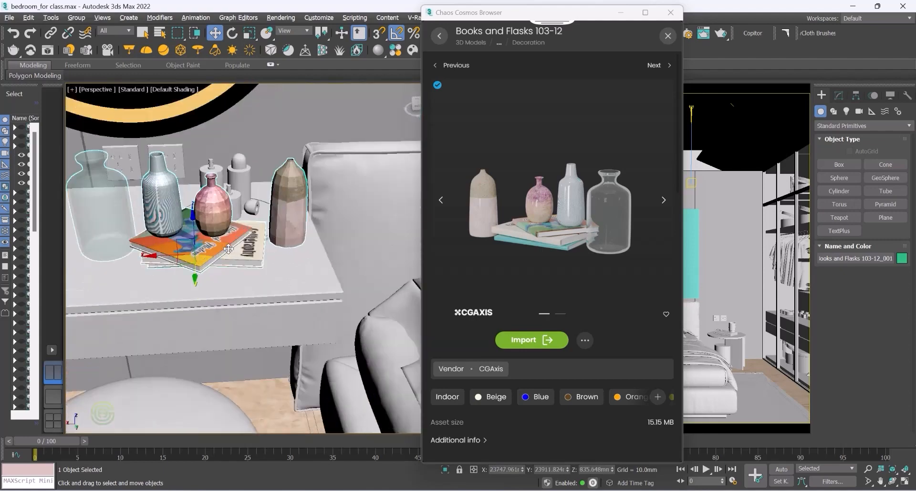
scroll(126, 237, up, 2)
alt+middle_drag(126, 237, 150, 251)
scroll(143, 246, down, 3)
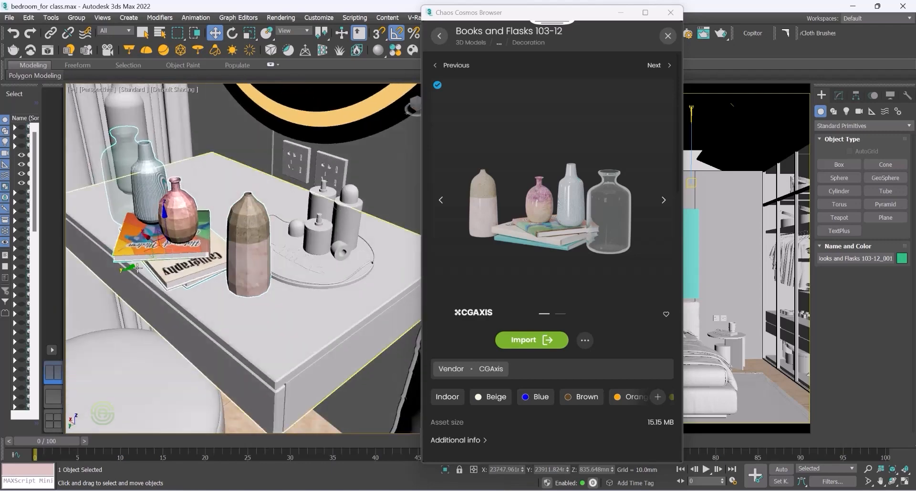
drag(149, 250, 180, 249)
alt+middle_drag(180, 248, 256, 256)
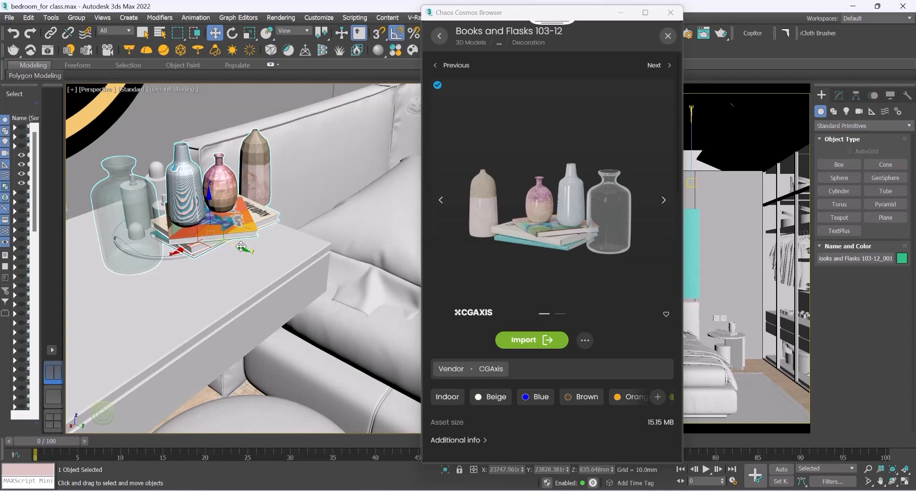
Step: Select the original vase group on the dressing table and delete it, leaving the imported Books and Flasks set
drag(241, 247, 225, 245)
alt+middle_drag(186, 230, 154, 244)
drag(150, 183, 152, 201)
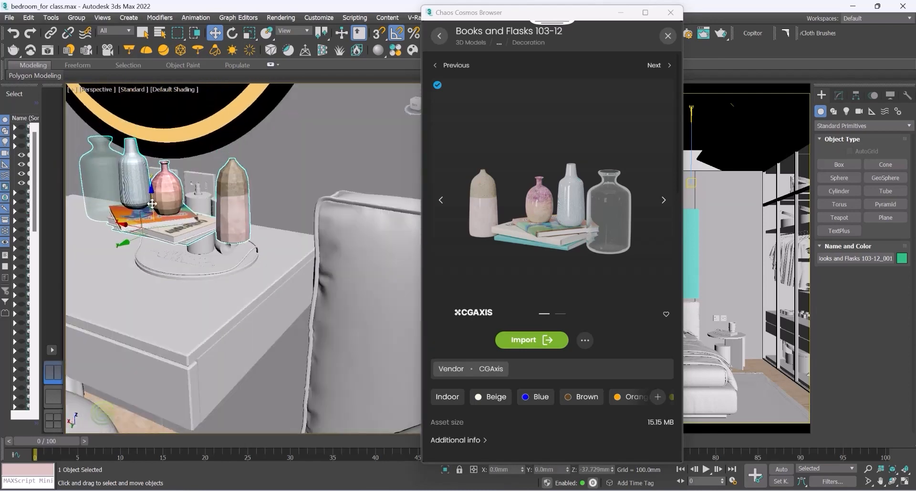
alt+middle_drag(156, 227, 198, 264)
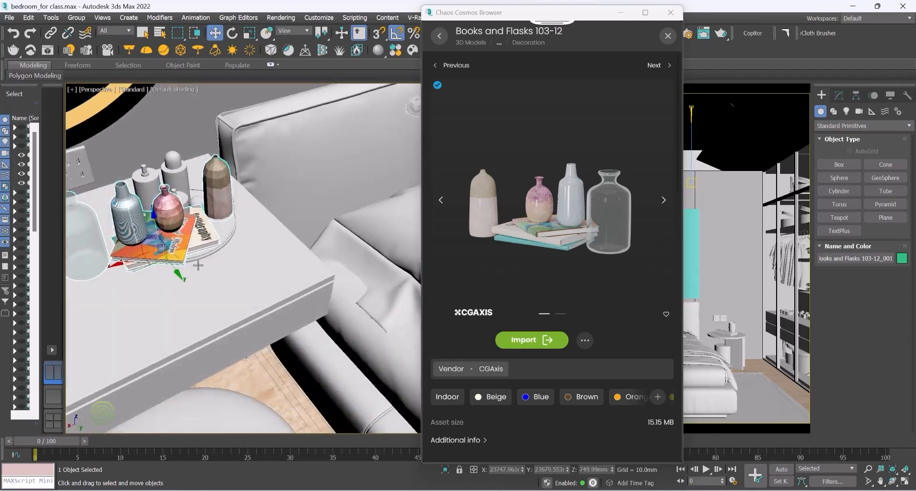
click(173, 168)
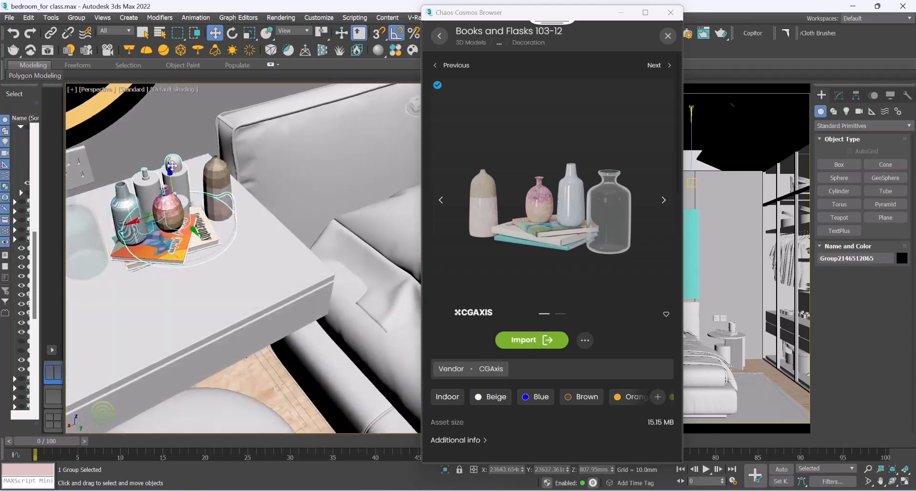
key(Delete)
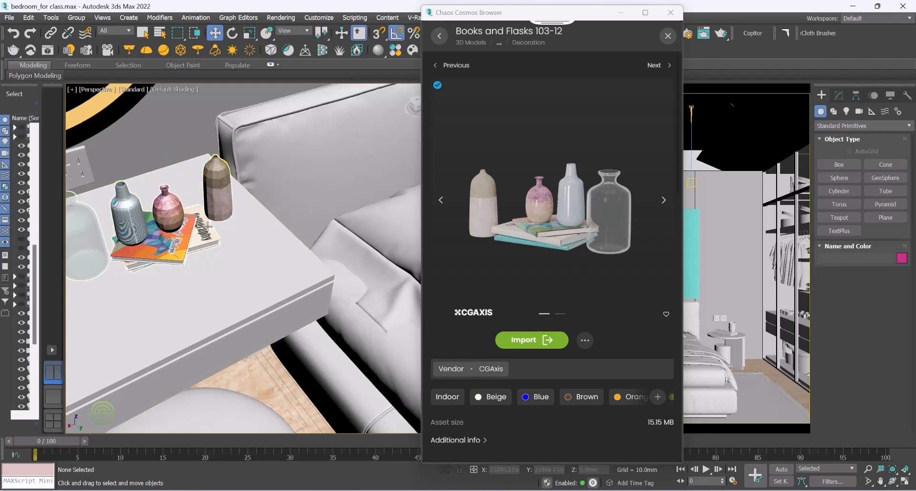
Step: Reselect the Books and Flasks group and nudge it slightly along the dressing table top
scroll(207, 226, up, 10)
scroll(190, 233, down, 5)
click(233, 234)
alt+middle_drag(236, 244, 207, 185)
scroll(148, 119, up, 3)
scroll(249, 222, down, 2)
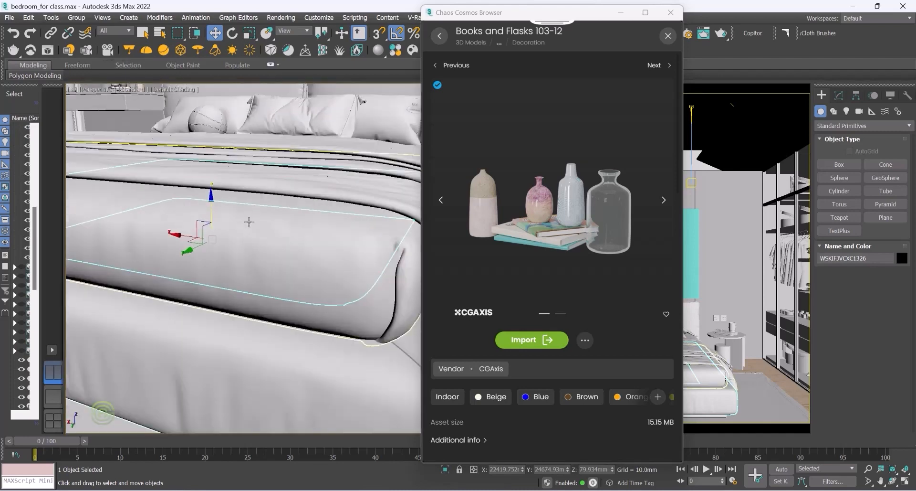
scroll(248, 222, down, 3)
scroll(170, 132, up, 4)
alt+middle_drag(117, 126, 135, 127)
scroll(249, 213, down, 2)
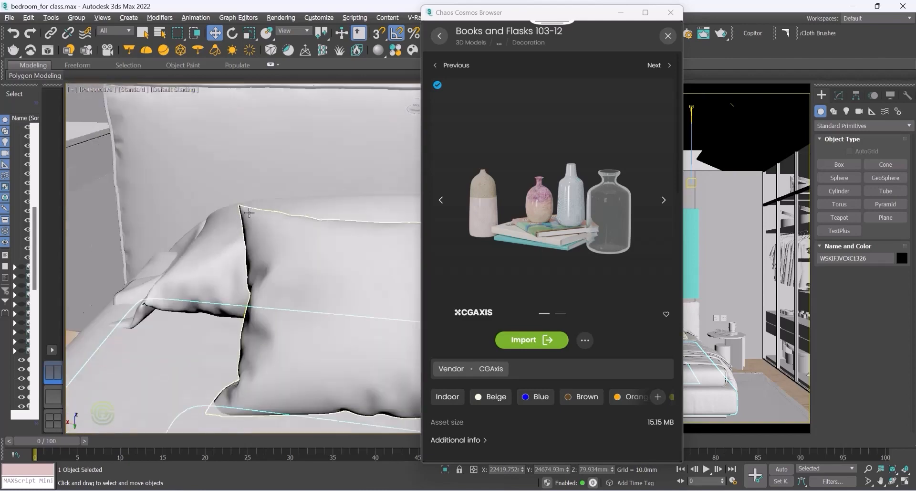
scroll(249, 212, down, 5)
scroll(182, 196, up, 5)
scroll(166, 192, down, 10)
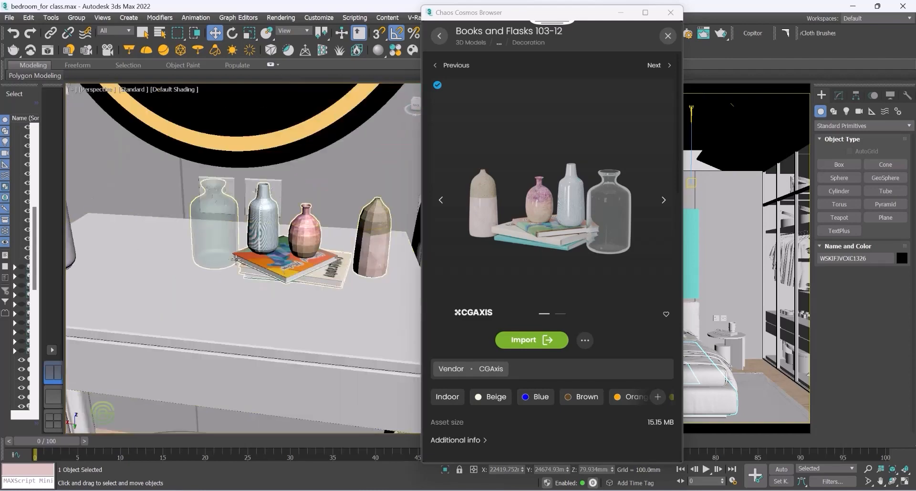
scroll(251, 271, up, 3)
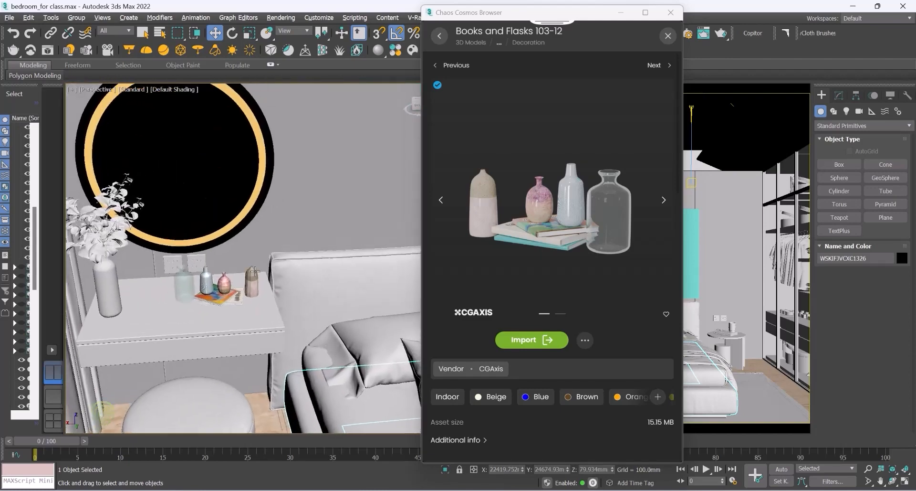
click(250, 274)
scroll(226, 312, up, 4)
scroll(225, 313, up, 8)
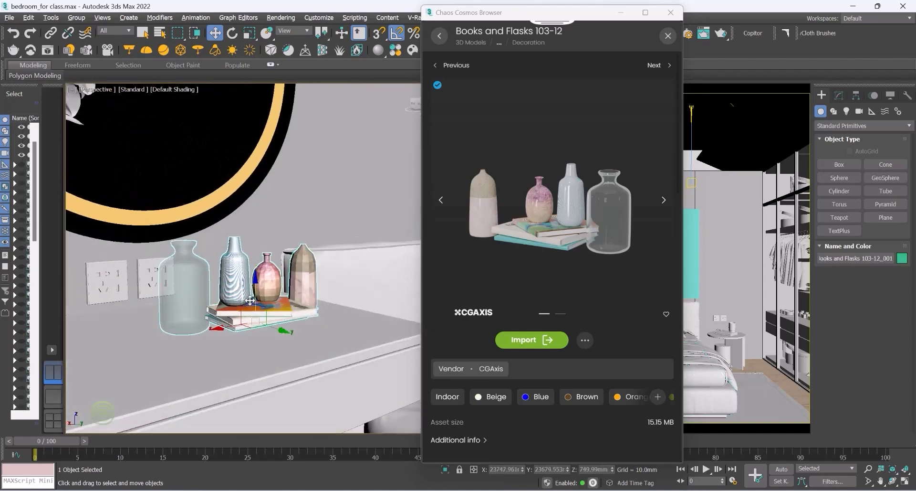
alt+middle_drag(256, 303, 235, 304)
scroll(234, 304, down, 10)
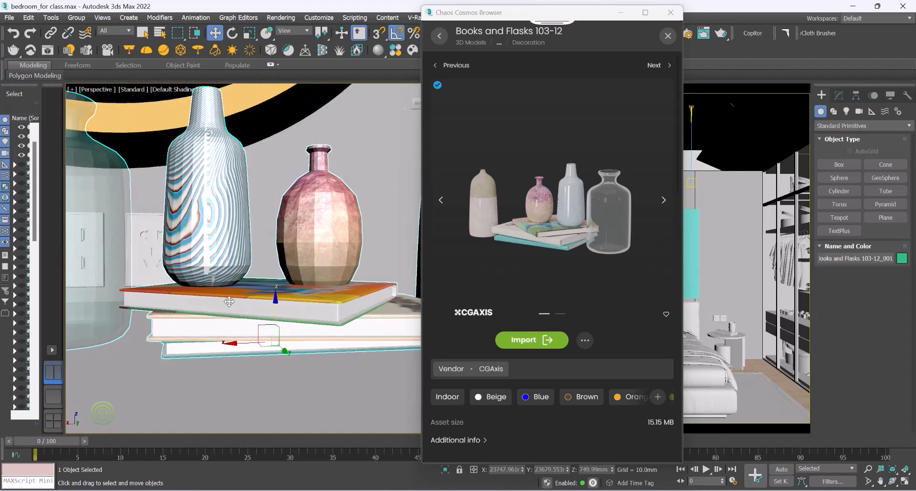
scroll(256, 296, up, 3)
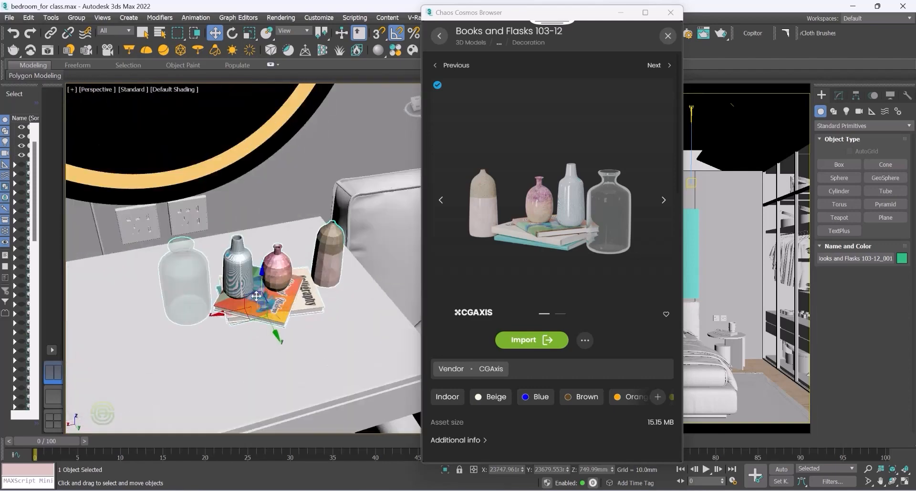
Step: Rotate the Books and Flasks group -45 degrees around its vertical axis
click(232, 33)
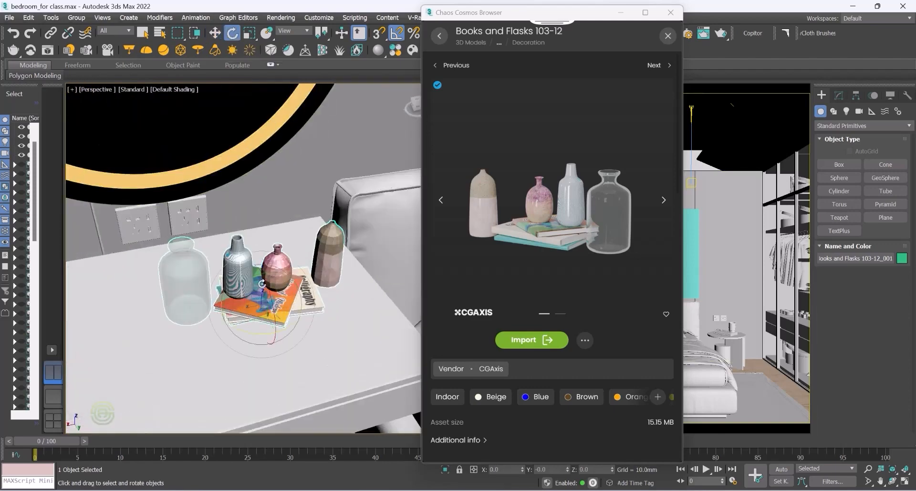
alt+middle_drag(259, 298, 262, 337)
drag(260, 333, 258, 334)
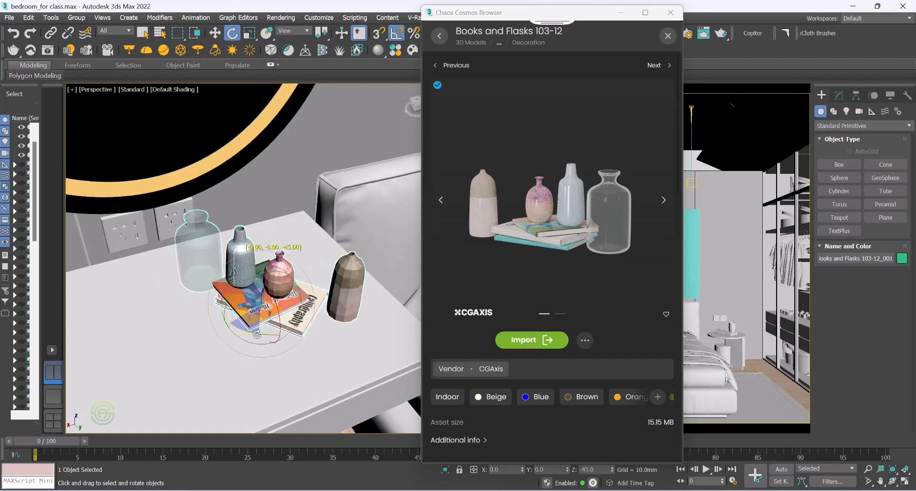
alt+middle_drag(228, 301, 219, 285)
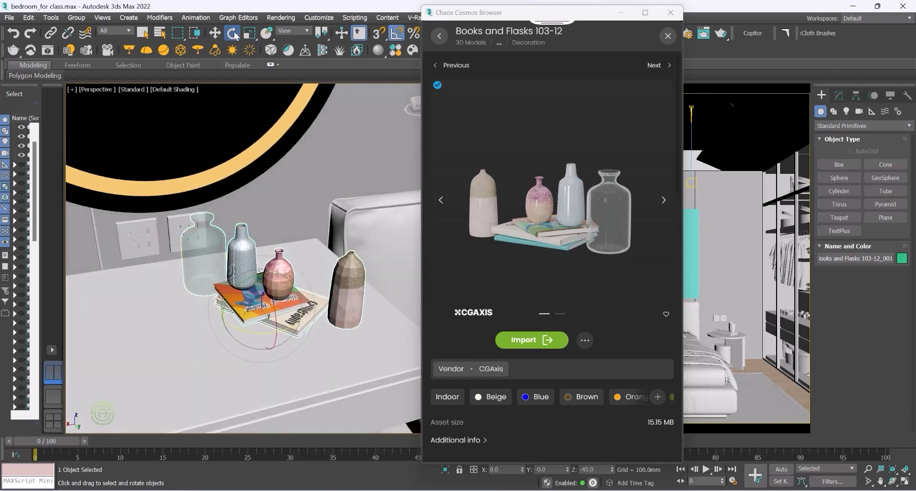
Step: Reposition the rotated group on the dressing table top and close the Cosmos browser
click(215, 33)
mouse_move(232, 316)
mouse_down()
mouse_move(222, 317)
mouse_move(261, 328)
mouse_move(218, 310)
mouse_up()
scroll(234, 321, down, 3)
mouse_move(235, 321)
alt+middle_down()
mouse_move(252, 315)
mouse_move(224, 333)
alt+middle_up()
scroll(224, 332, up, 3)
scroll(318, 301, down, 3)
alt+middle_drag(305, 305, 271, 311)
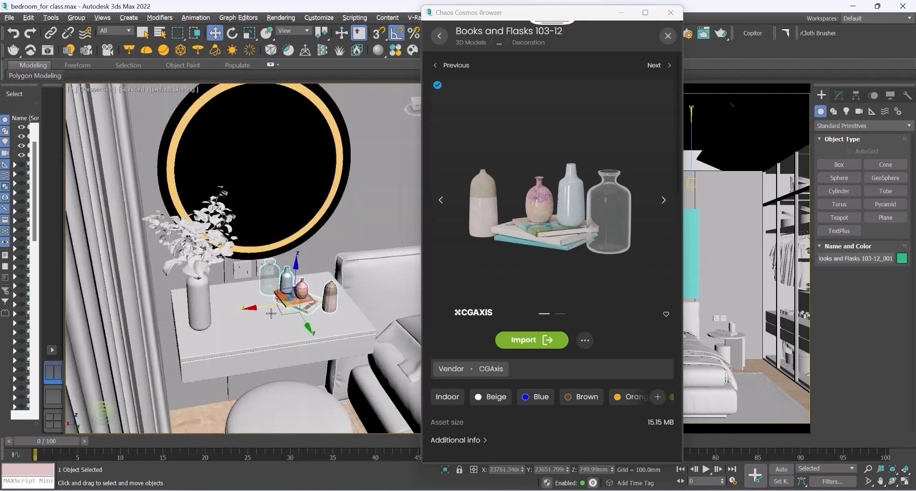
scroll(290, 295, up, 3)
scroll(316, 304, up, 3)
scroll(244, 299, down, 3)
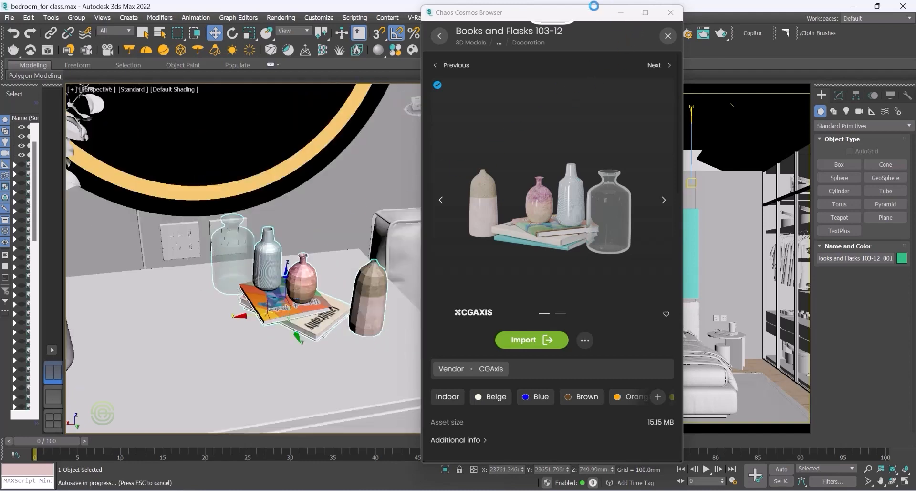
click(671, 13)
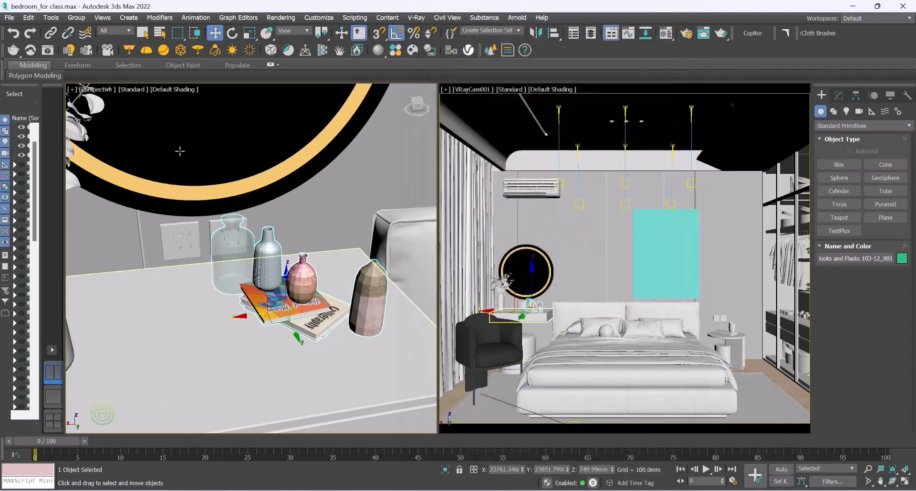
Step: Switch the left viewport to a wireframe Top view and zoom in on the bedroom
click(93, 90)
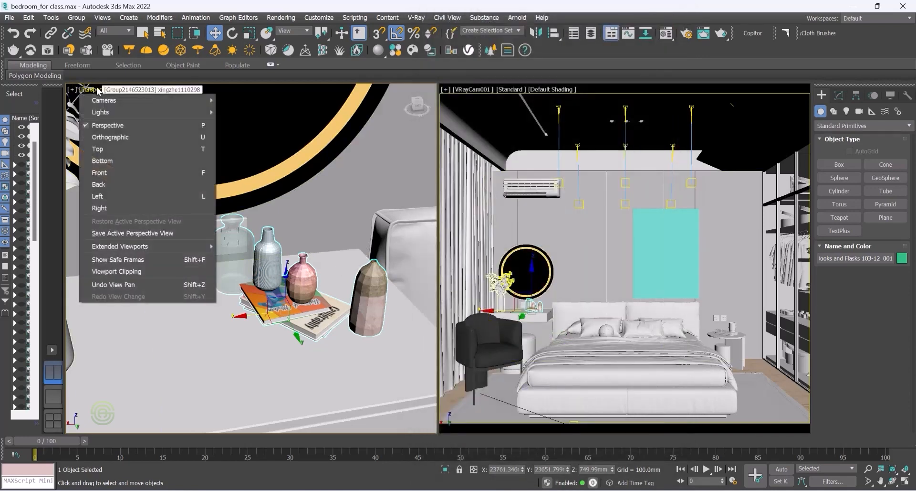
click(103, 149)
scroll(296, 258, down, 10)
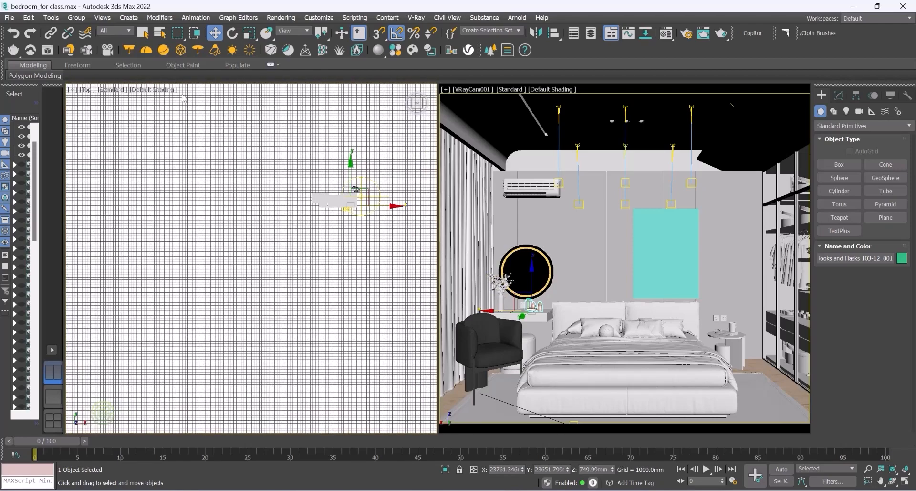
click(149, 90)
click(162, 196)
scroll(334, 209, up, 10)
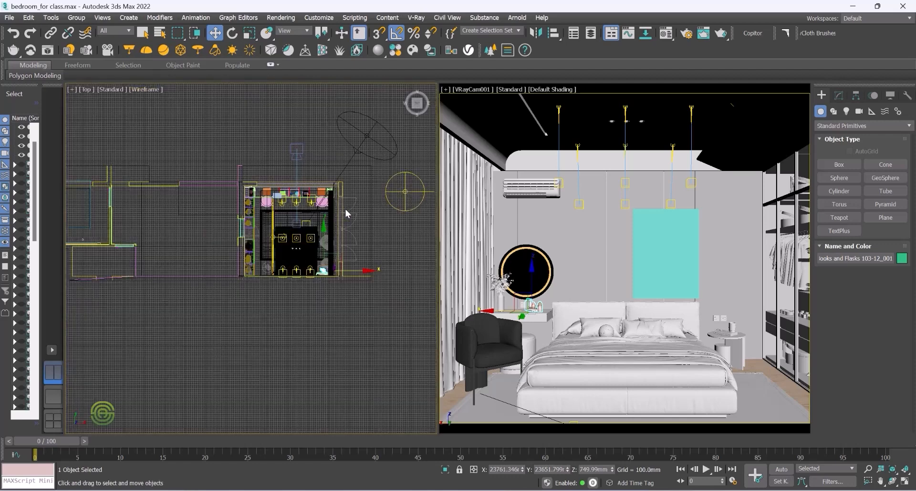
scroll(324, 210, up, 3)
scroll(356, 184, down, 2)
scroll(355, 309, up, 4)
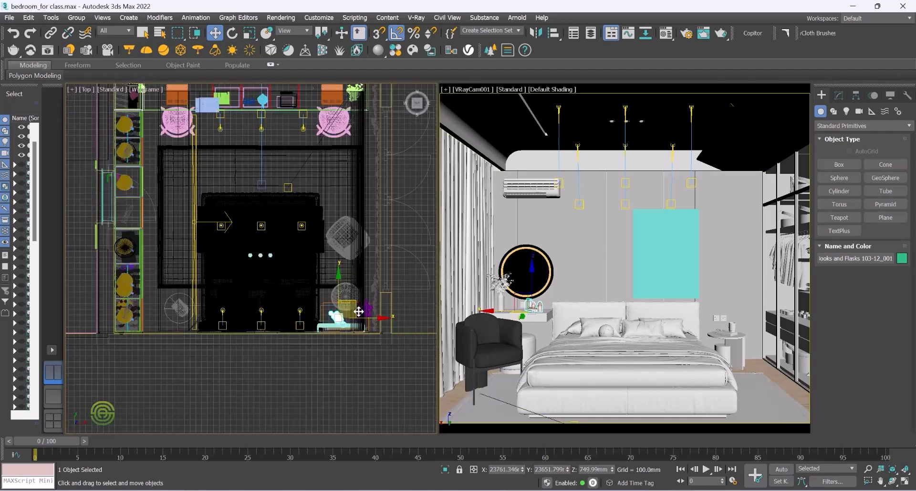
scroll(310, 315, up, 4)
scroll(301, 257, down, 3)
scroll(297, 248, up, 1)
click(290, 245)
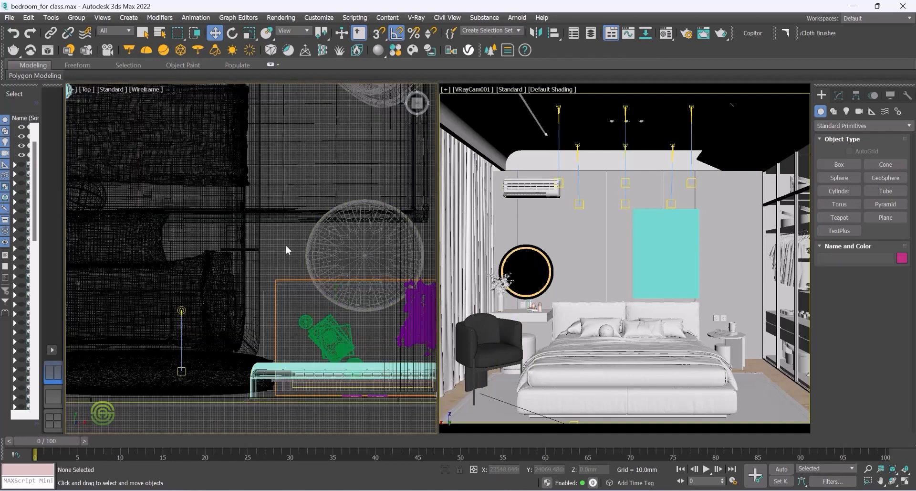
Step: Create a VRayPhysicalCamera in the Top view, aimed from the room toward the dressing table
click(860, 112)
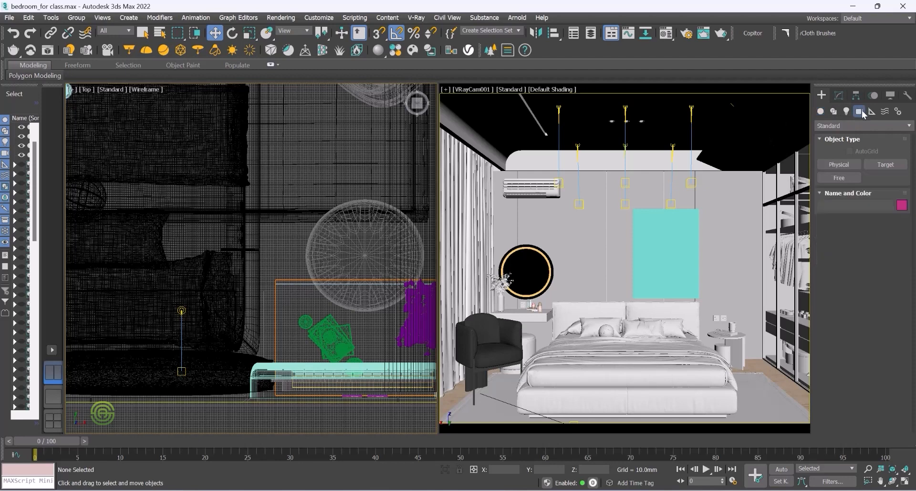
click(846, 125)
click(854, 142)
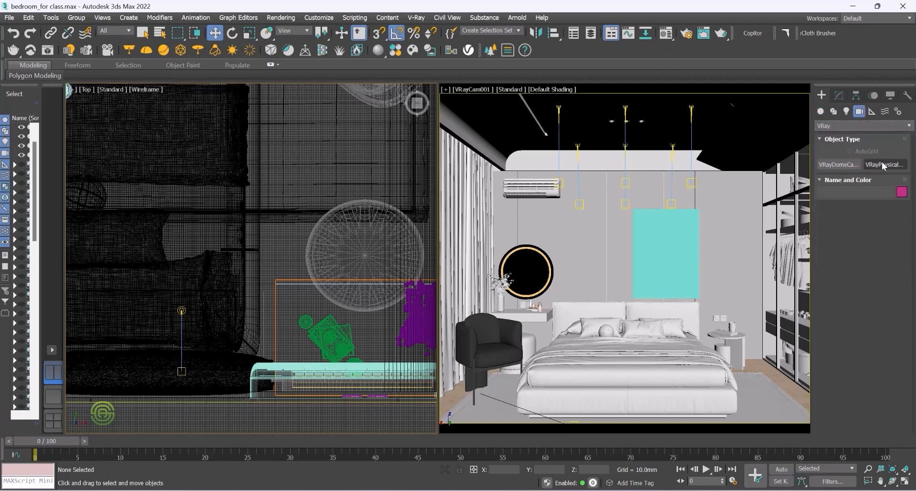
click(885, 164)
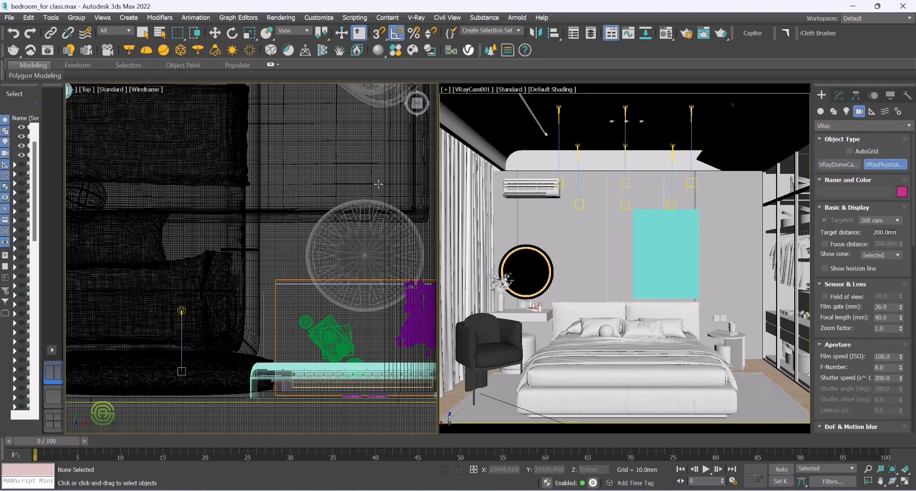
drag(391, 184, 341, 315)
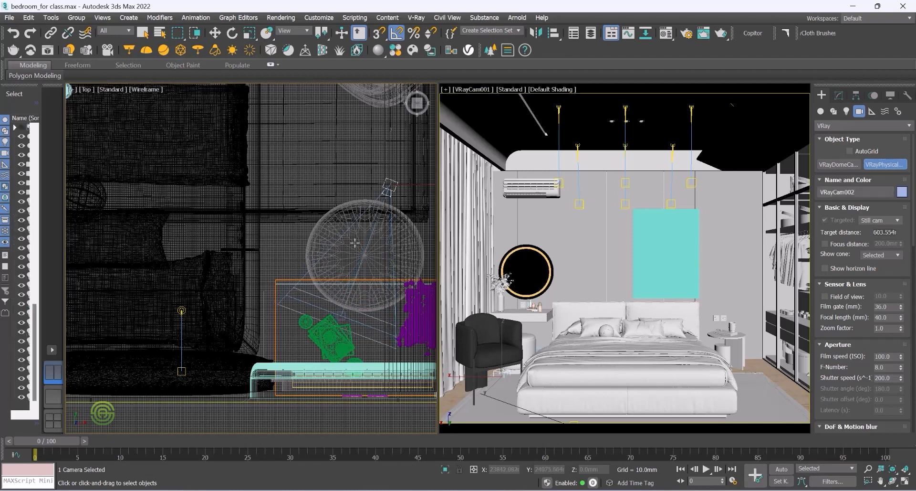
Step: Select the new camera and set its height to Z 1500
click(215, 33)
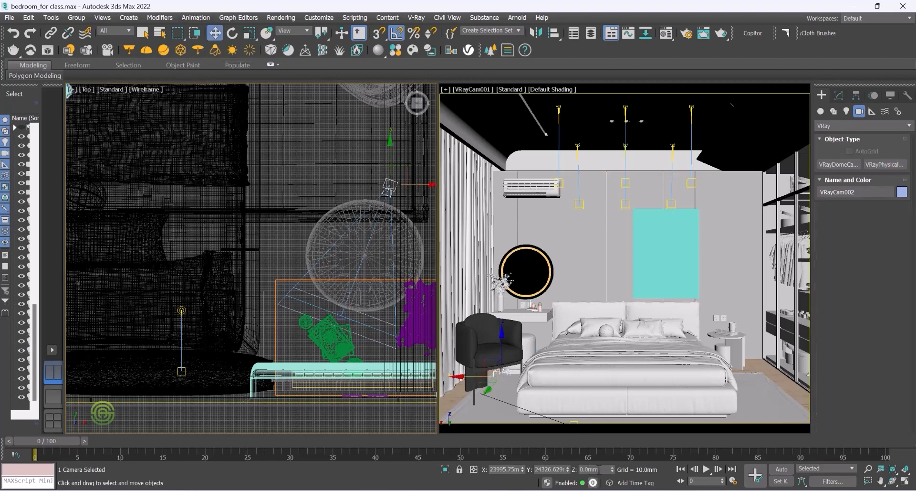
click(340, 168)
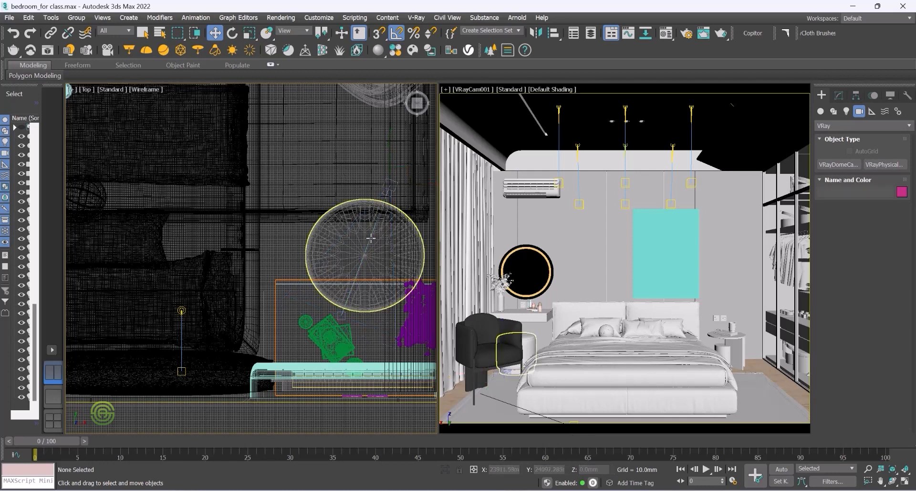
click(386, 200)
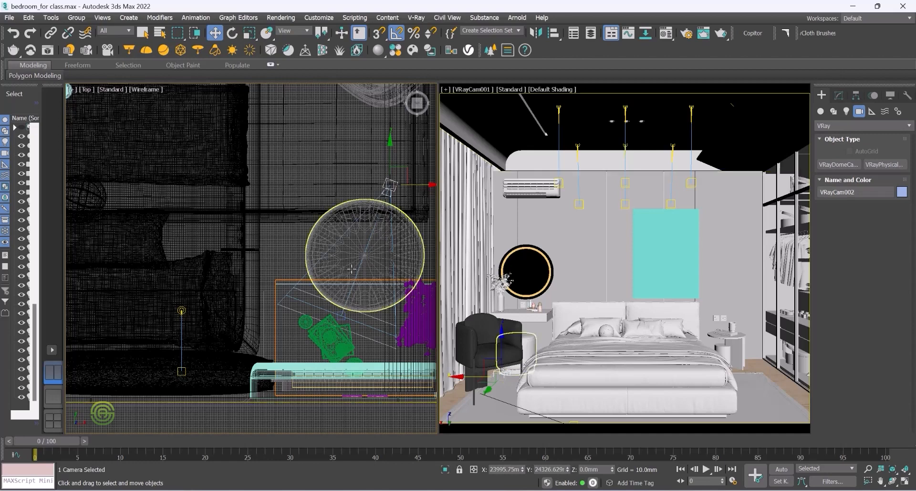
scroll(351, 229, up, 2)
click(350, 224)
scroll(353, 239, up, 1)
scroll(366, 262, up, 4)
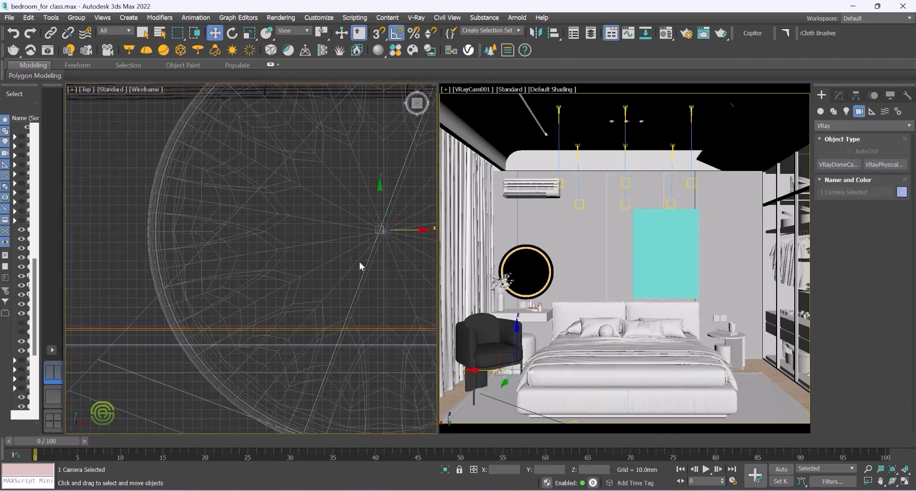
scroll(362, 266, down, 4)
click(377, 197)
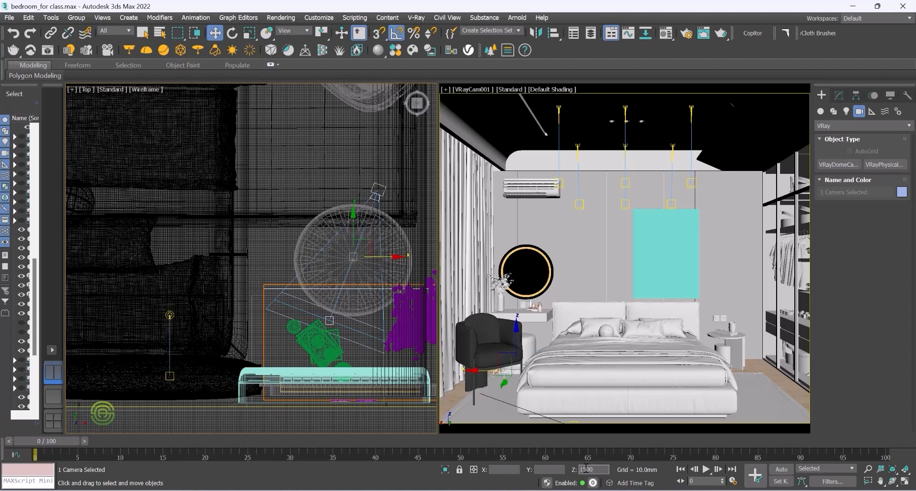
key(Return)
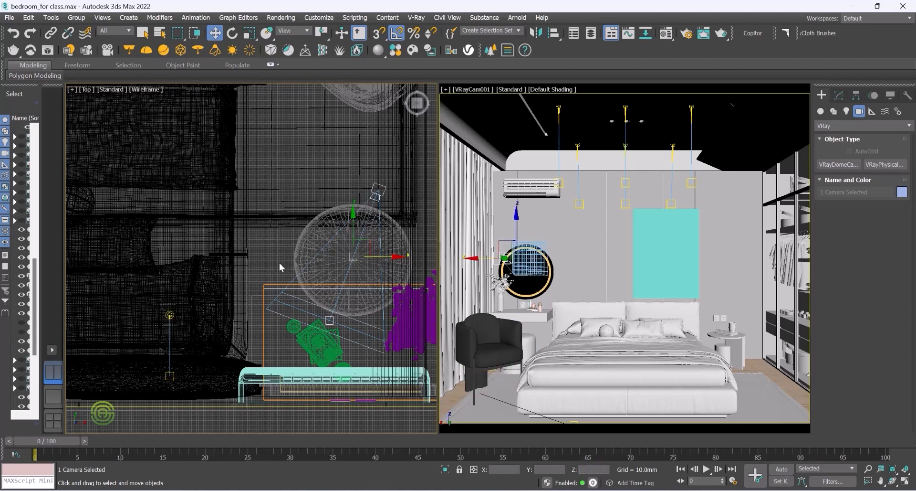
Step: Switch the left viewport to Perspective and orbit to inspect the new camera's placement
click(87, 89)
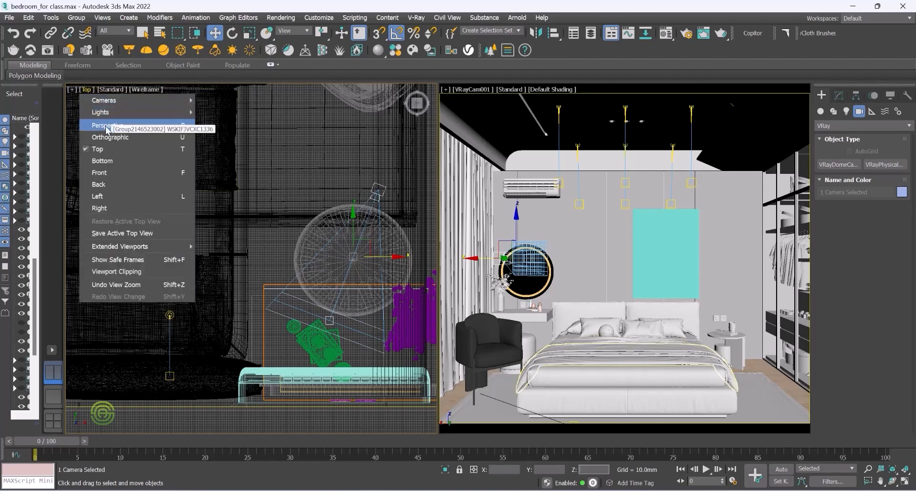
click(108, 125)
scroll(344, 311, up, 5)
alt+middle_drag(343, 310, 320, 322)
scroll(350, 387, down, 3)
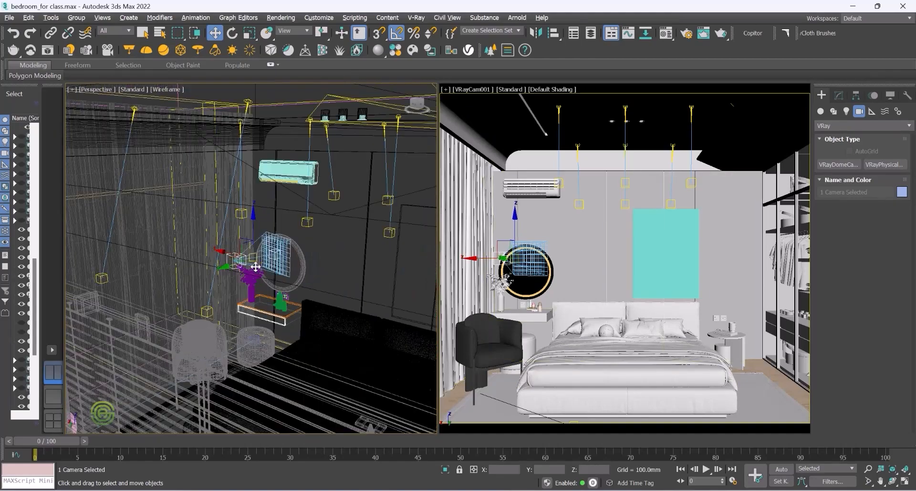
scroll(254, 312, up, 1)
alt+middle_drag(253, 312, 262, 256)
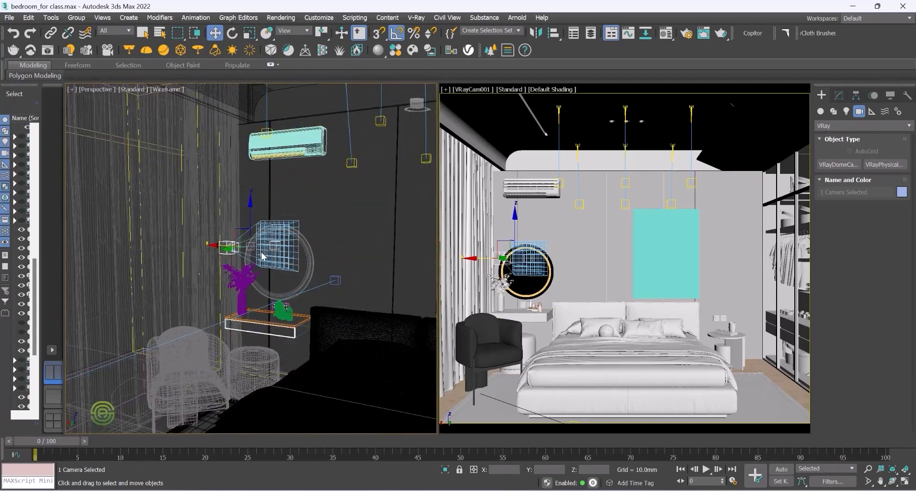
scroll(262, 255, up, 5)
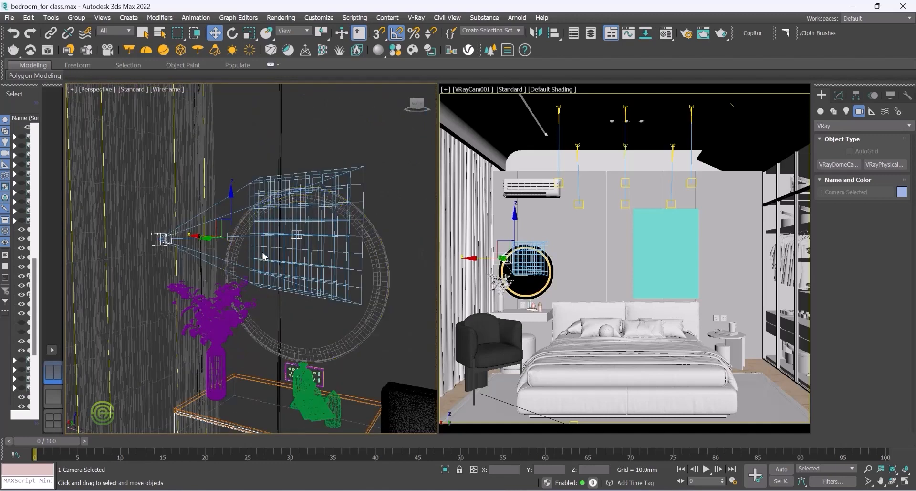
Step: Switch the left viewport to Default Shading and orbit and zoom toward the dressing table
click(156, 88)
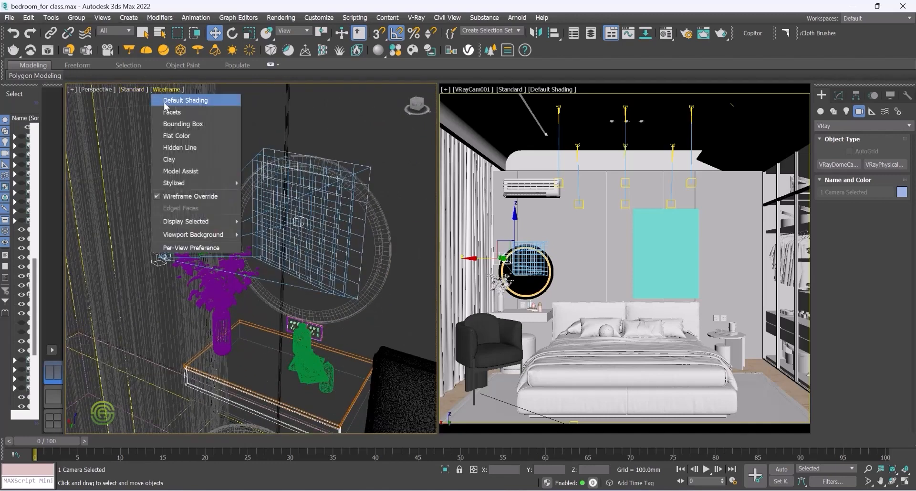
click(214, 193)
alt+middle_drag(177, 198, 223, 189)
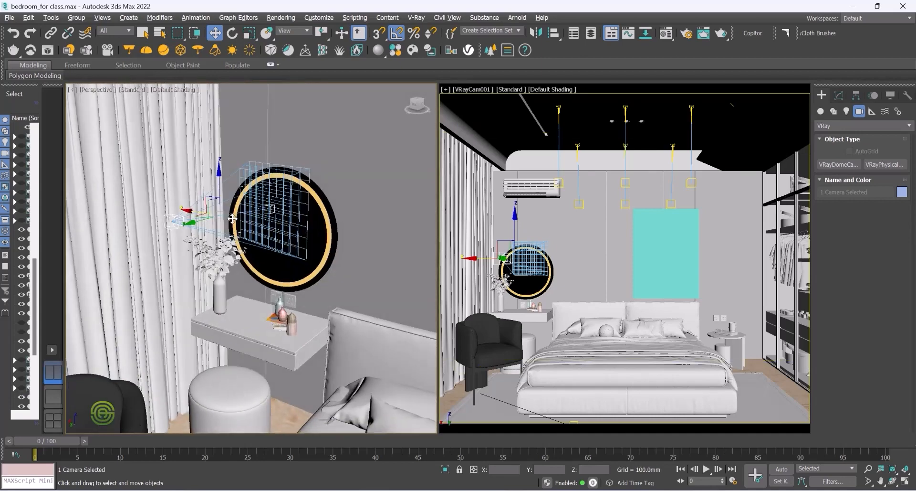
drag(224, 177, 230, 288)
alt+middle_drag(239, 289, 255, 301)
scroll(246, 312, up, 3)
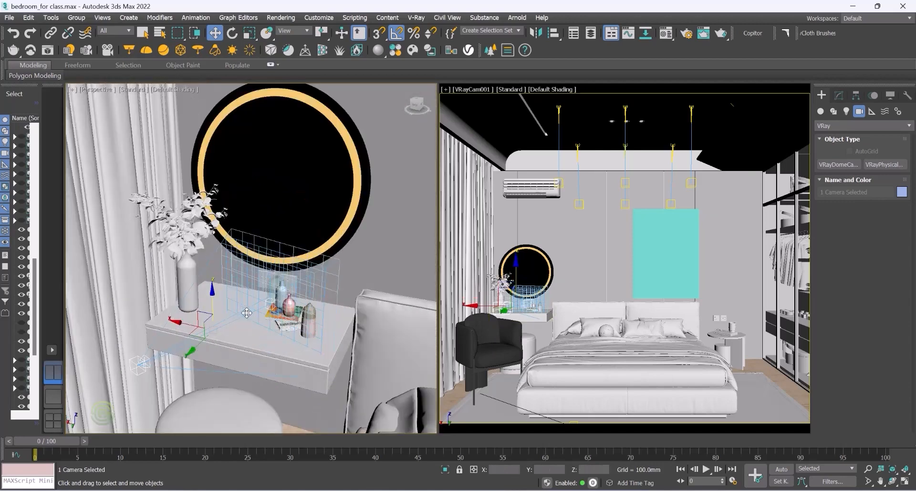
Step: Select the new camera and set the right viewport to show the VRayCam002 view
click(139, 366)
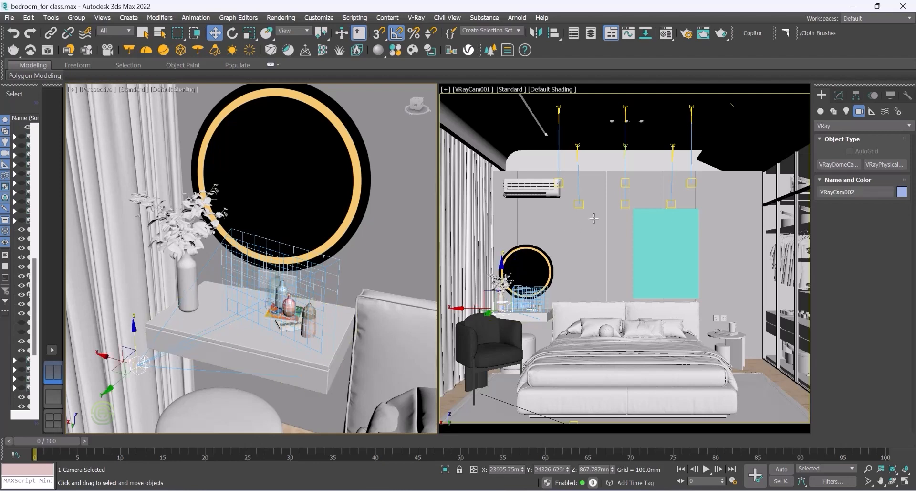
click(578, 224)
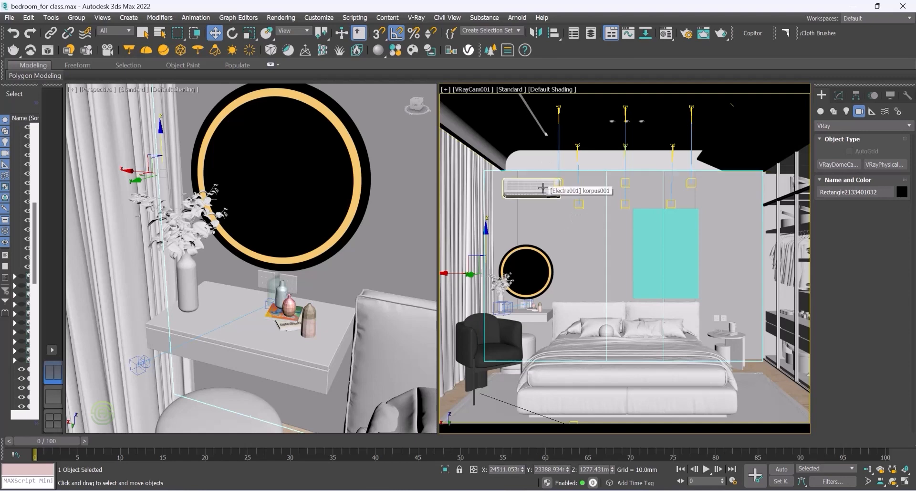
key(c)
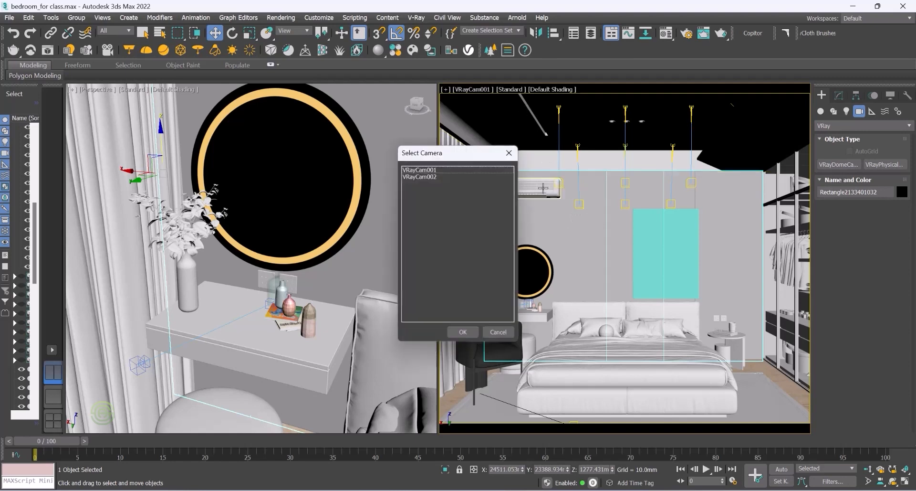
click(428, 177)
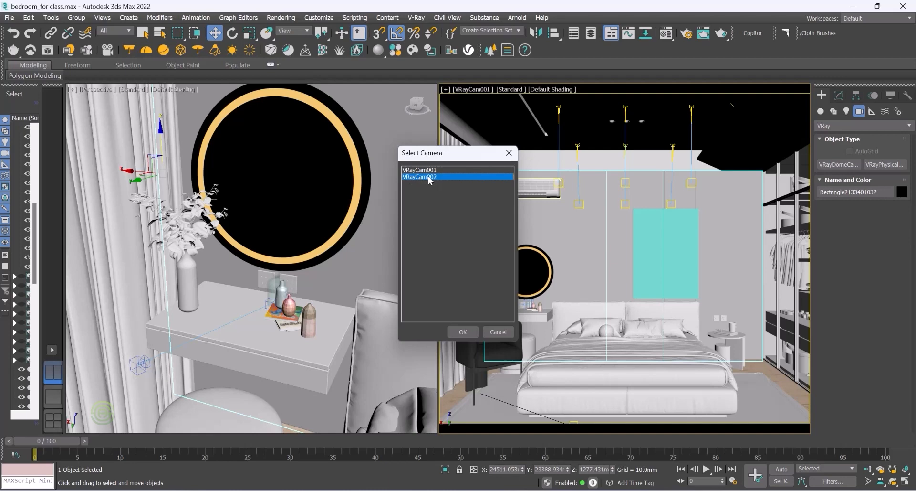
click(464, 332)
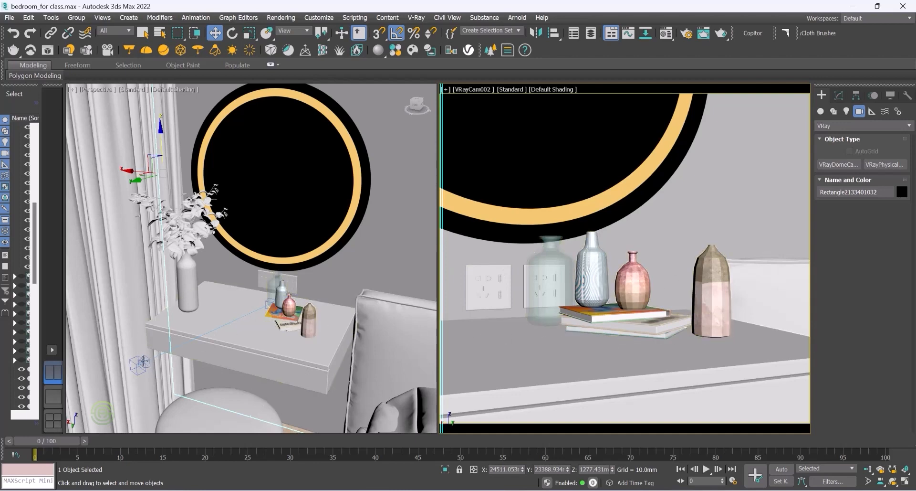
Step: Select VRayCam002 and turn on Wireframe Override in the left Perspective viewport
click(142, 361)
drag(135, 330, 133, 333)
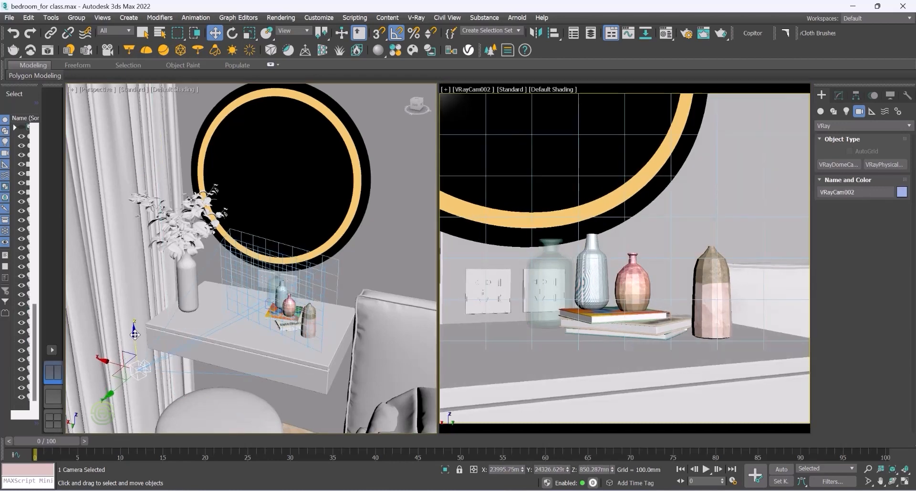
scroll(185, 346, up, 5)
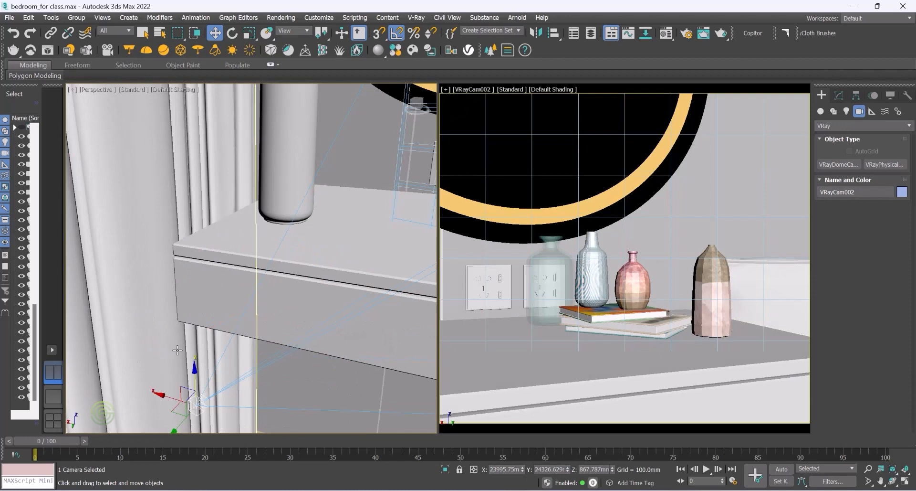
scroll(244, 340, down, 2)
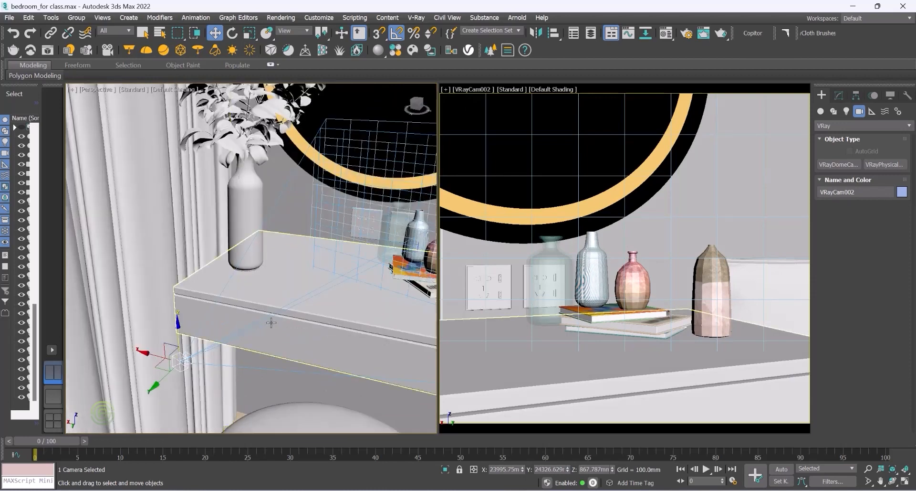
click(165, 89)
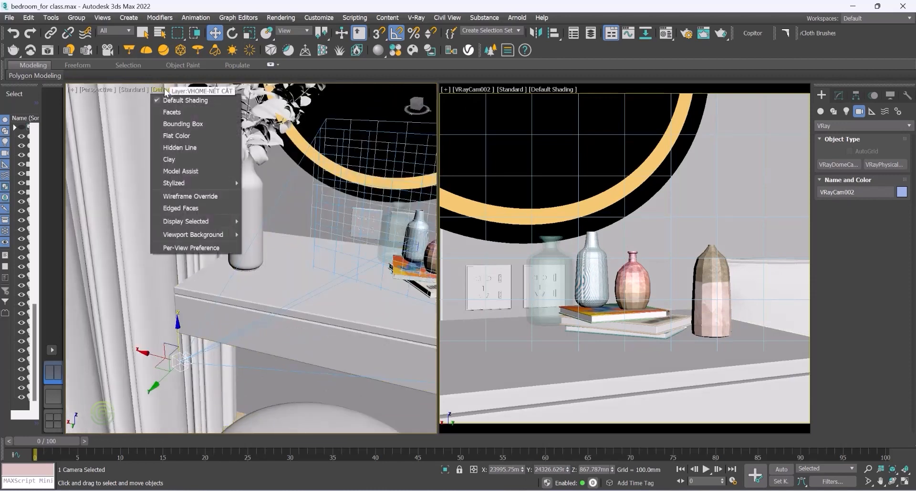
click(177, 197)
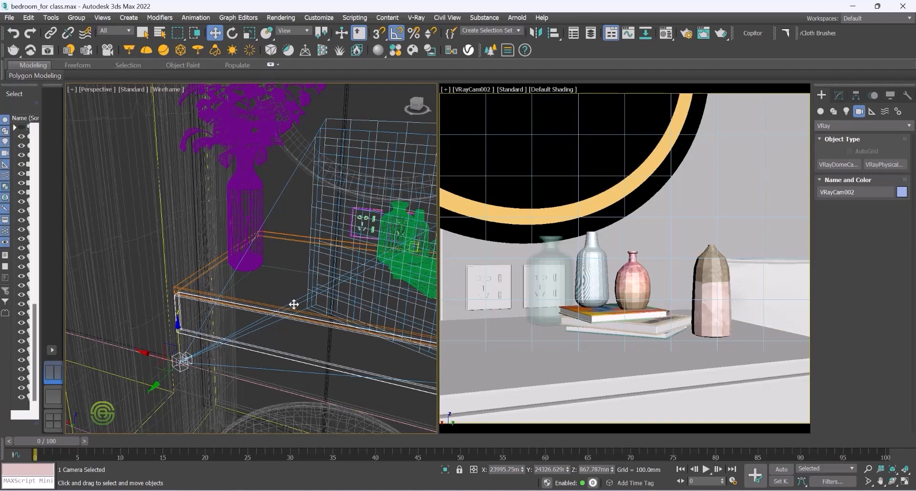
Step: Move the camera's target slightly to reframe the vases on the dressing table
scroll(242, 293, down, 3)
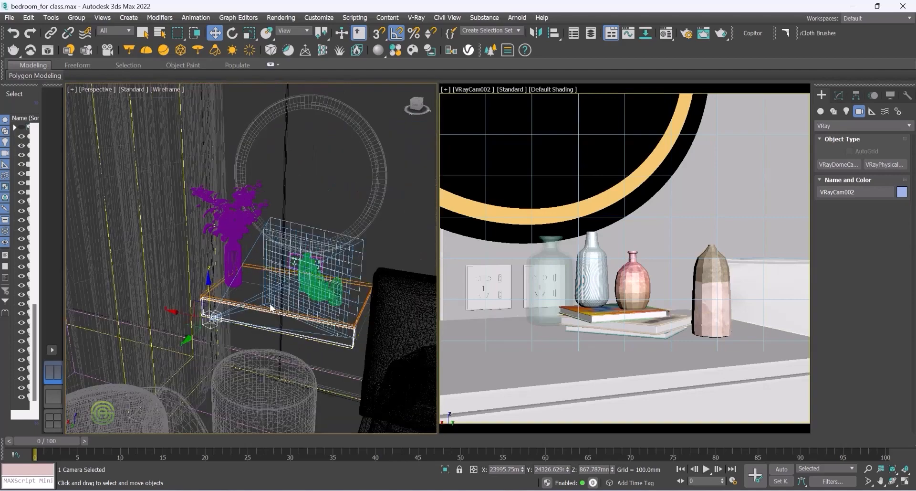
alt+middle_drag(264, 296, 256, 316)
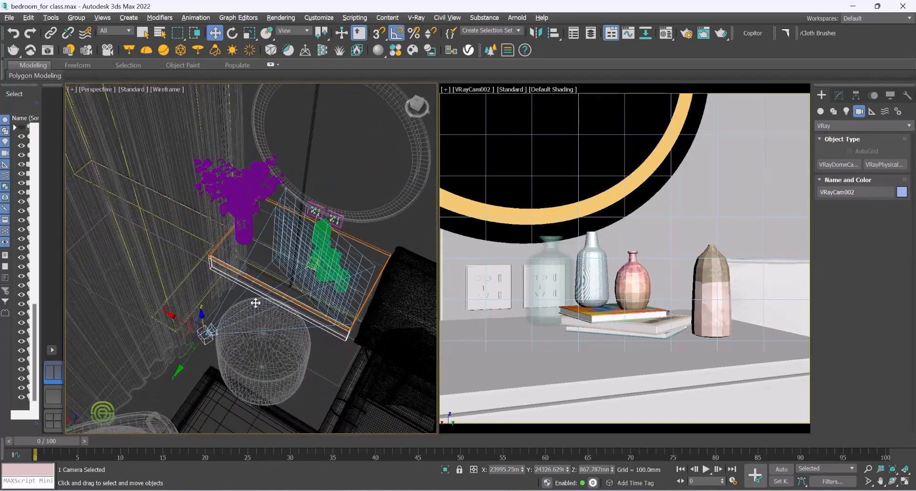
scroll(256, 301, up, 3)
click(293, 277)
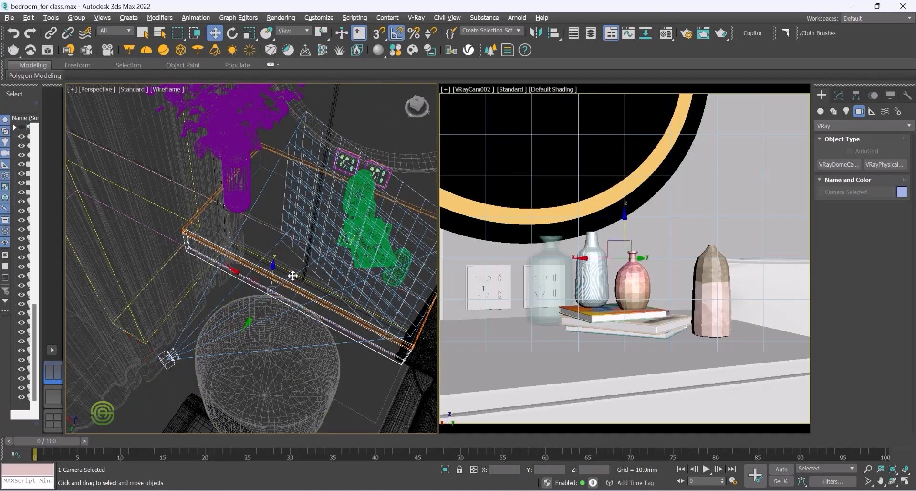
alt+middle_drag(290, 276, 287, 247)
drag(271, 248, 271, 256)
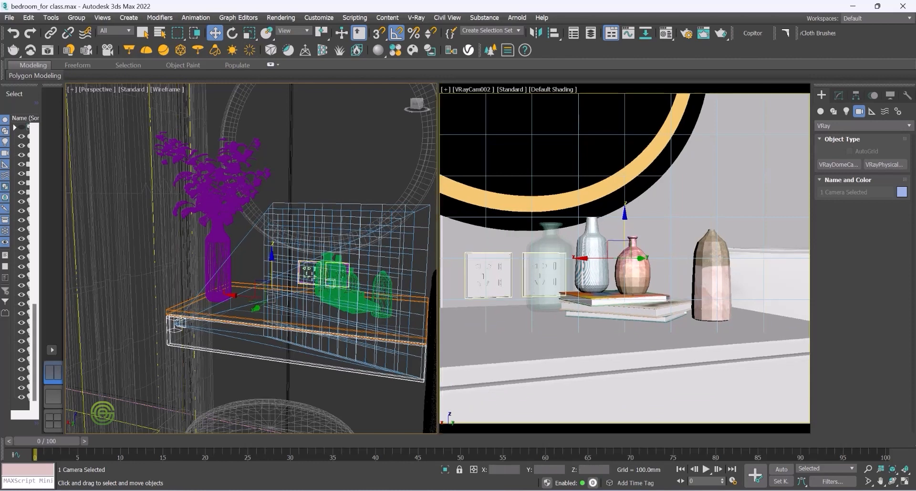
Step: Turn off Wireframe Override in the left viewport and zoom in on the dressing table
click(166, 90)
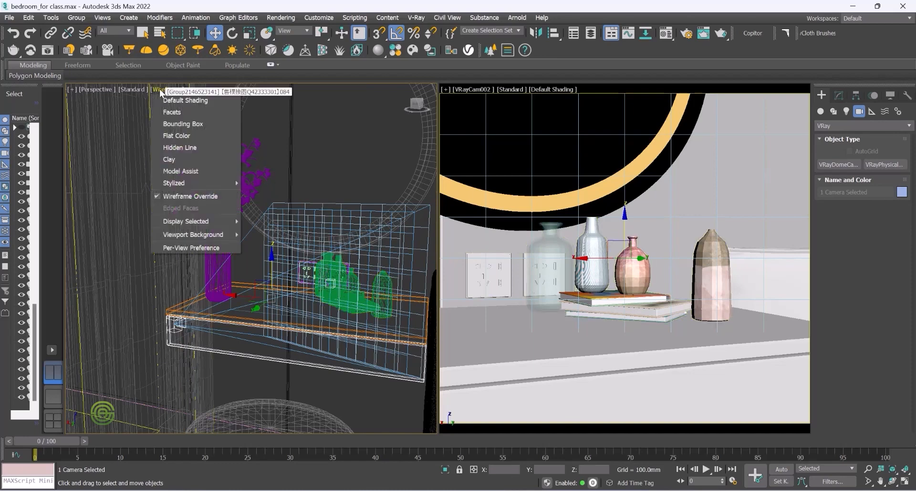
click(182, 202)
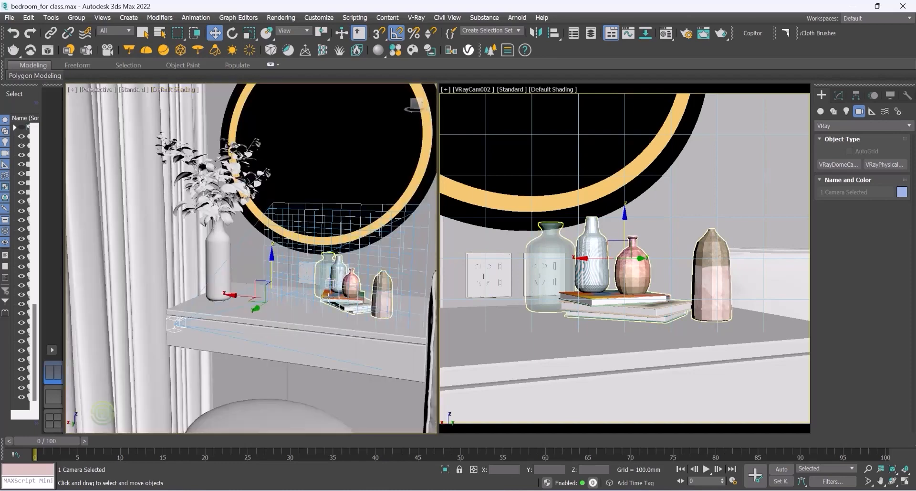
scroll(334, 296, up, 5)
scroll(346, 285, up, 3)
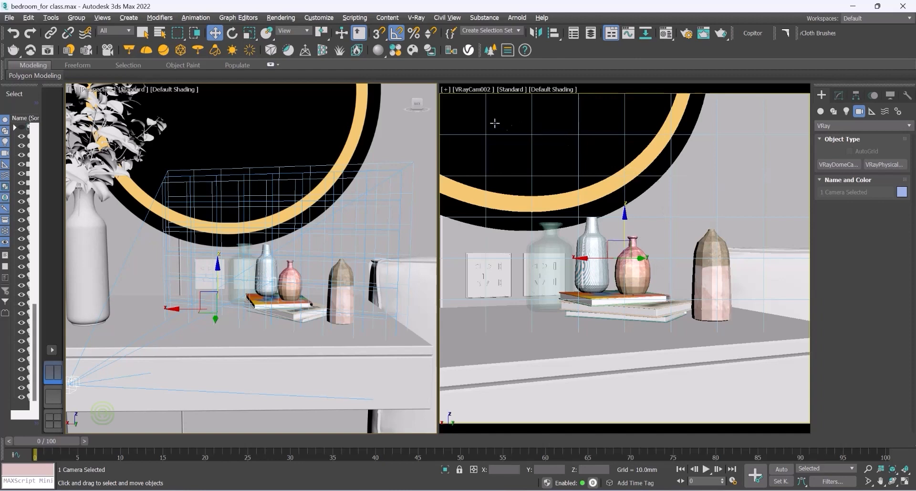
Step: Open the V-Ray Light Lister and enlarge its window to show all lights
click(70, 50)
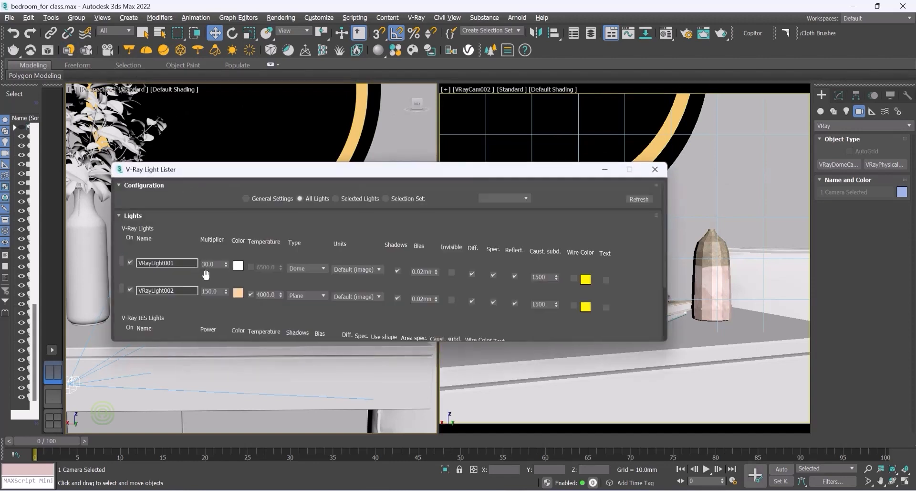
drag(268, 343, 266, 417)
drag(296, 172, 269, 85)
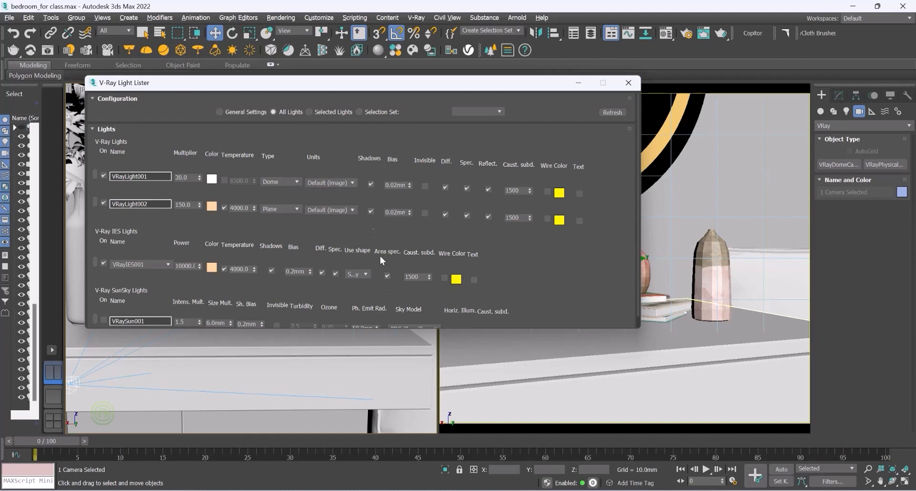
drag(390, 329, 388, 387)
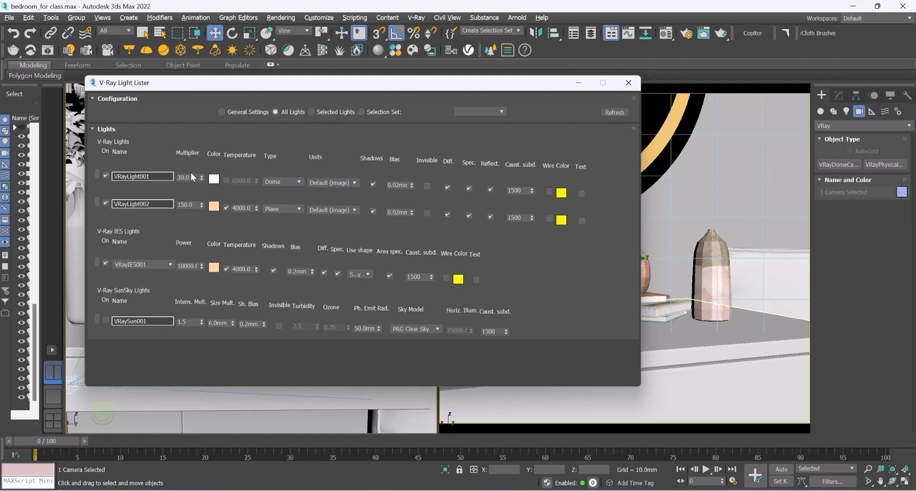
Step: Set the multipliers of VRayLight001 and VRayLight002 to 0.5
drag(191, 177, 175, 175)
key(BackSpace)
text(.5)
key(Return)
drag(195, 204, 170, 204)
key(BackSpace)
click(194, 265)
text(.5)
Step: Set VRayIES001 power and VRaySun001 intensity multiplier to 0.5, then close the Light Lister
drag(198, 265, 178, 267)
key(BackSpace)
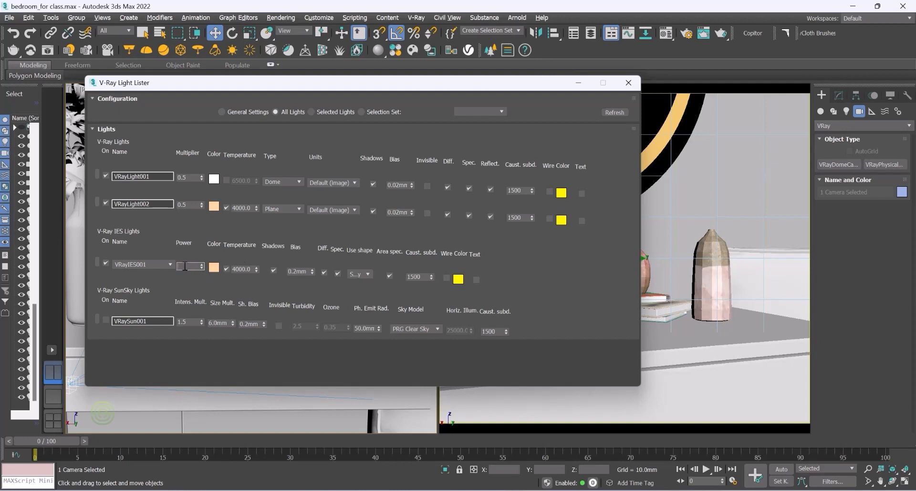
text(.5)
key(Return)
key(BackSpace)
text(.5)
double_click(181, 321)
key(Return)
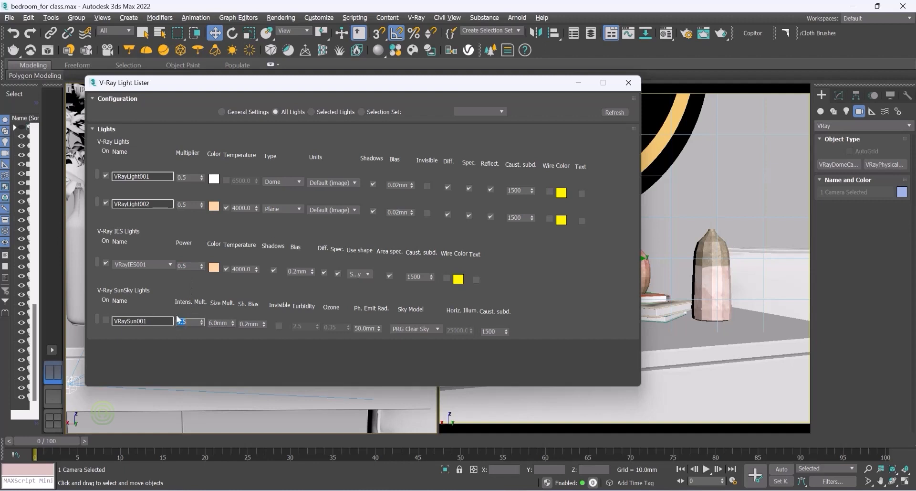
click(630, 84)
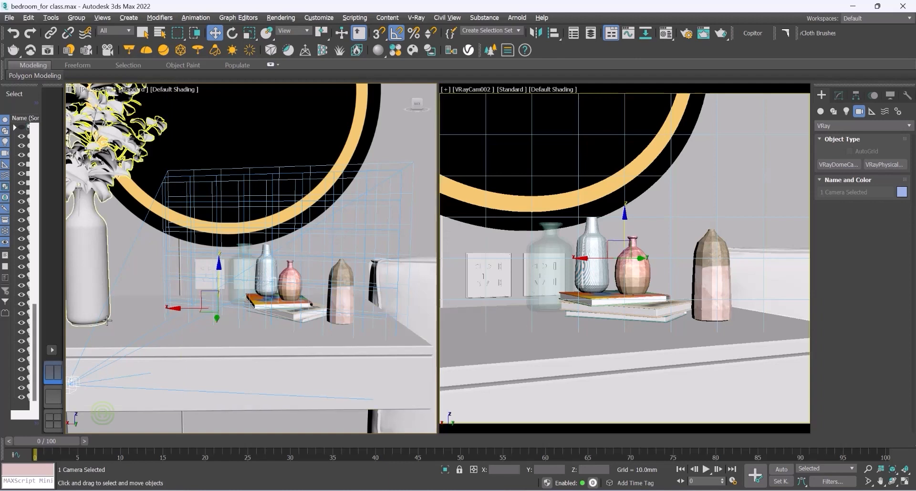
Step: Select VRayCam002 and set its film speed (ISO) to 5 and F-number to 2
click(74, 381)
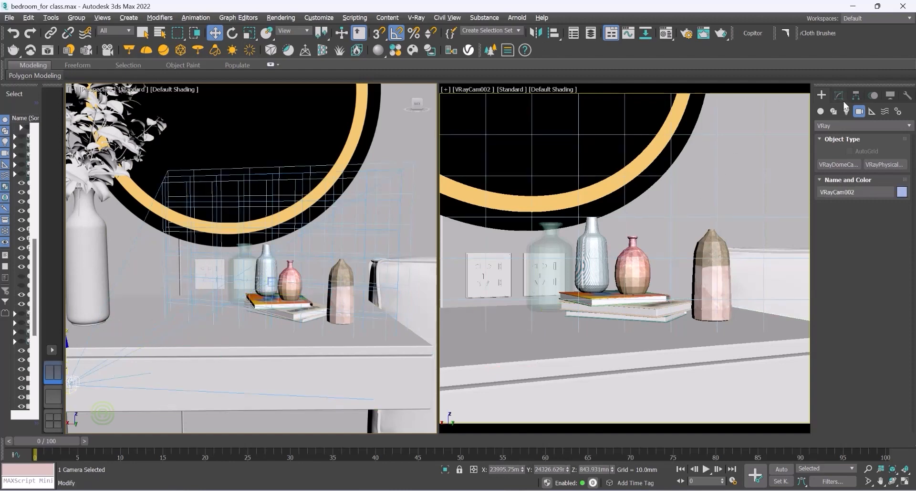
click(840, 95)
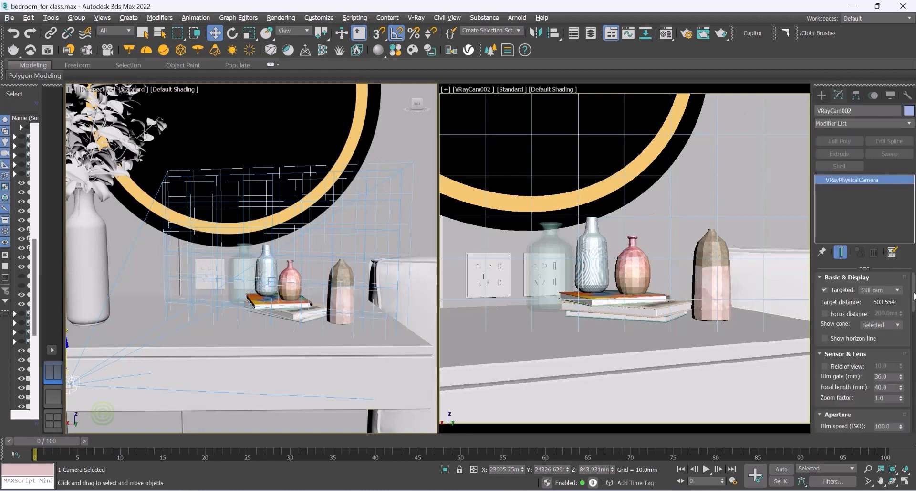
scroll(913, 311, down, 3)
drag(913, 311, 914, 319)
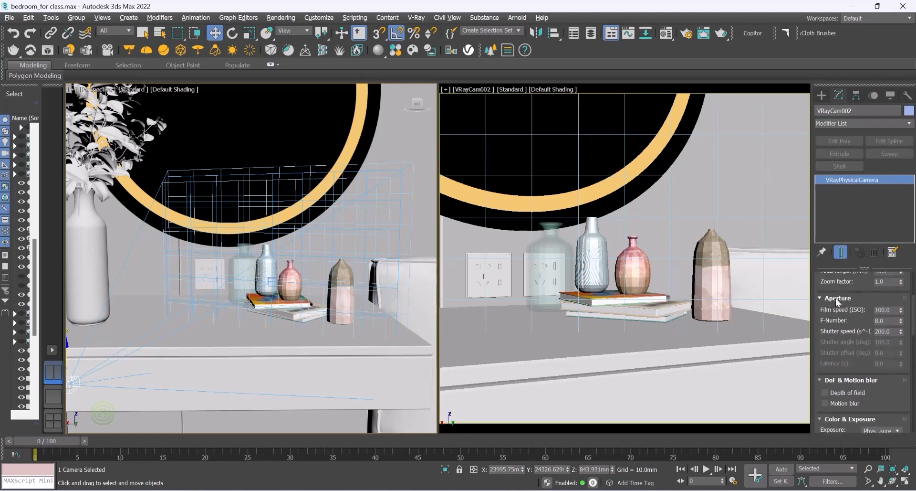
click(890, 310)
drag(890, 310, 871, 310)
text(5)
click(889, 321)
key(Return)
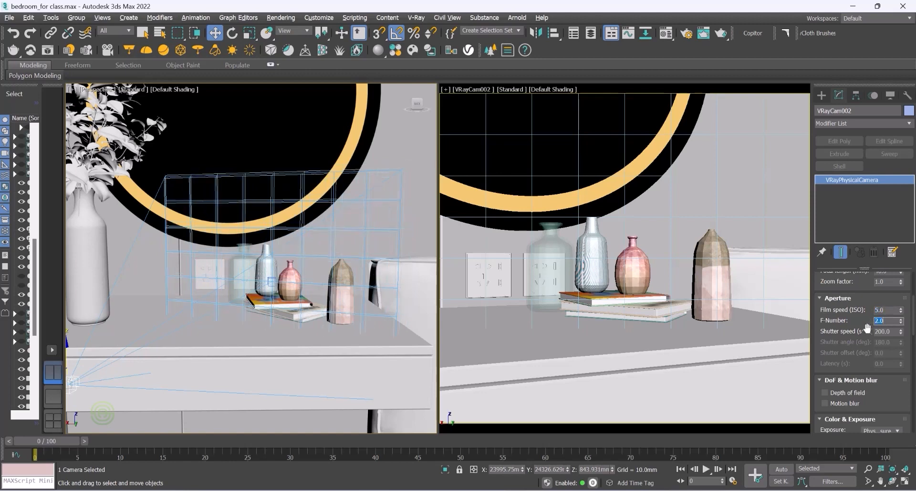
Step: Set the camera's shutter speed to 20 and enable depth of field
click(894, 331)
text(2)
key(BackSpace)
key(Return)
drag(914, 327, 913, 336)
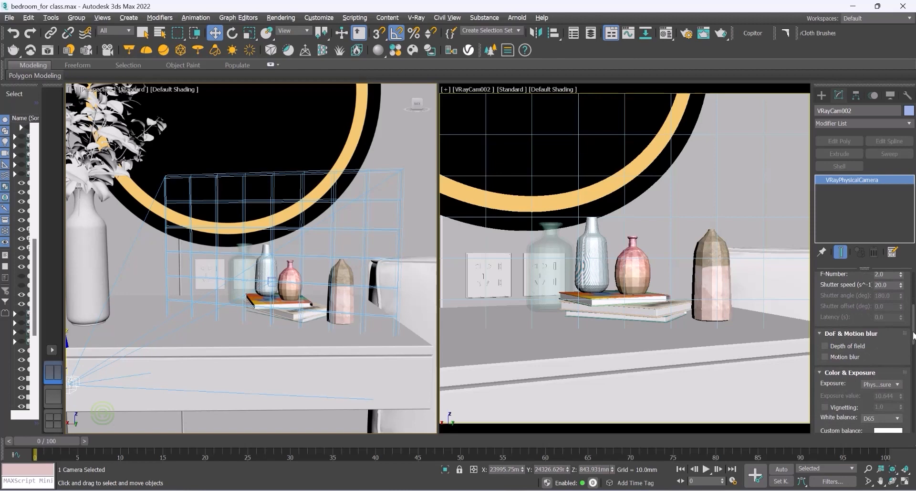
mouse_move(914, 335)
mouse_down()
mouse_move(913, 406)
mouse_move(914, 330)
mouse_up()
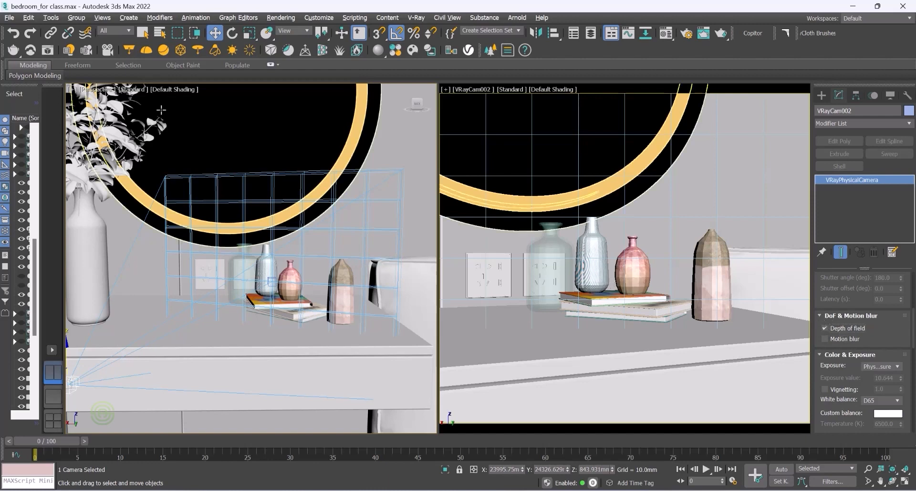
Step: Render the camera view and resize the V-Ray Frame Buffer window
drag(19, 57, 14, 85)
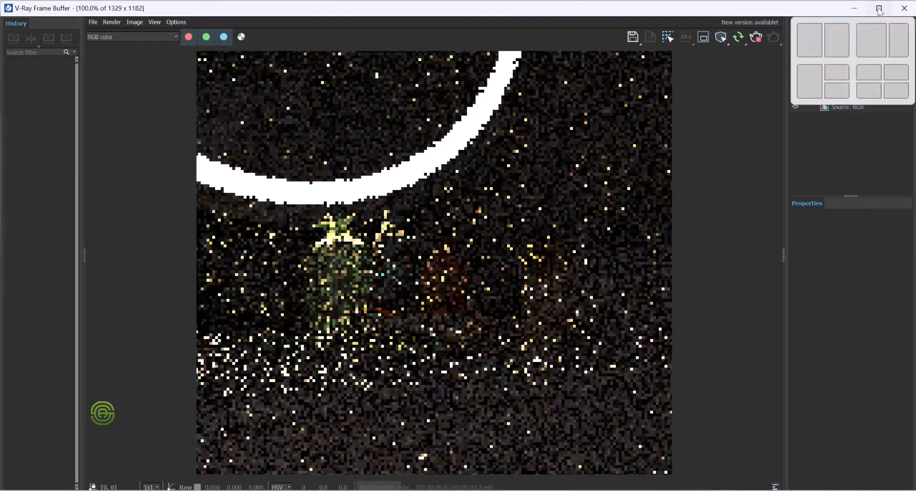
click(879, 9)
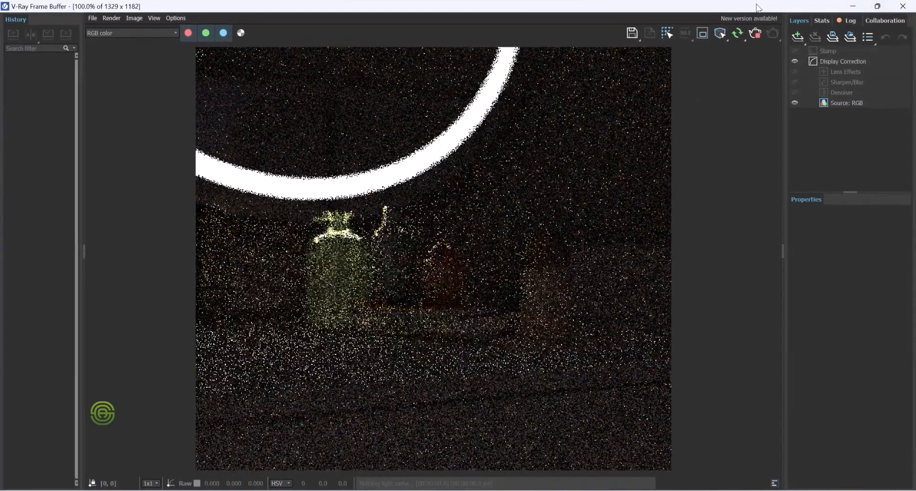
click(879, 6)
drag(748, 42, 713, 51)
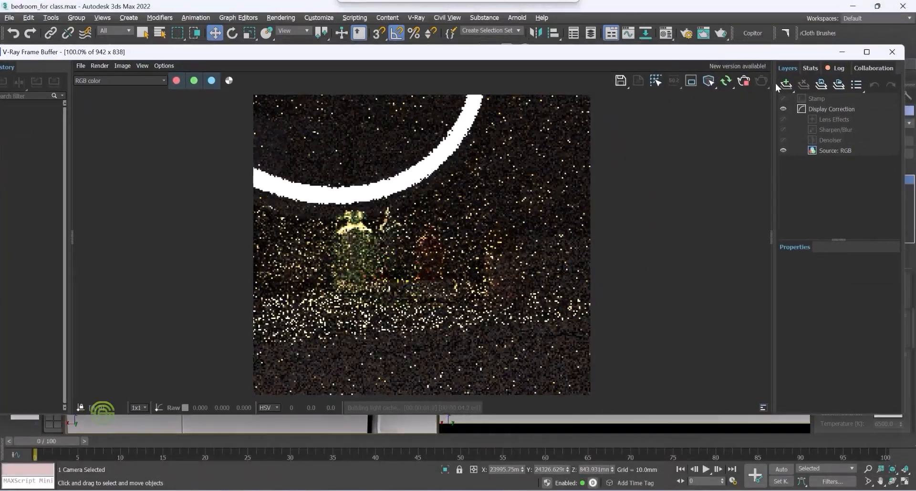
Step: Shrink the V-Ray Frame Buffer window and move it beside the camera viewport
drag(905, 131, 438, 140)
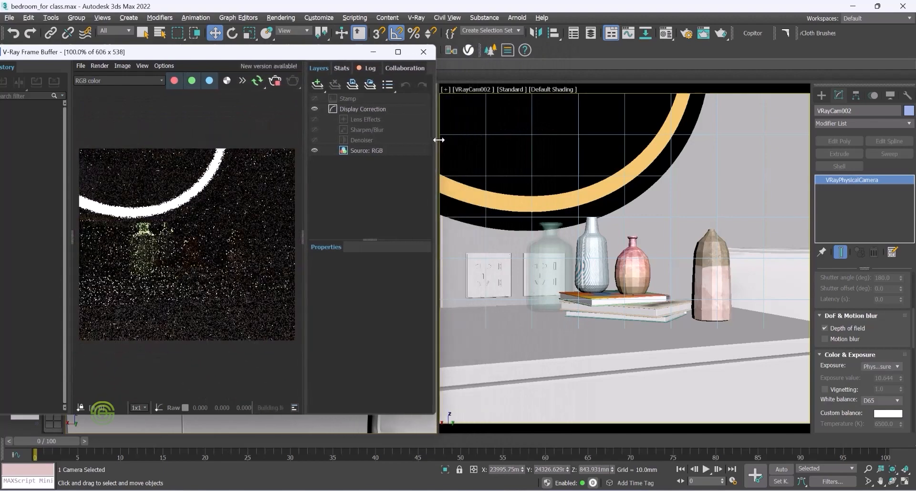
drag(212, 54, 593, 54)
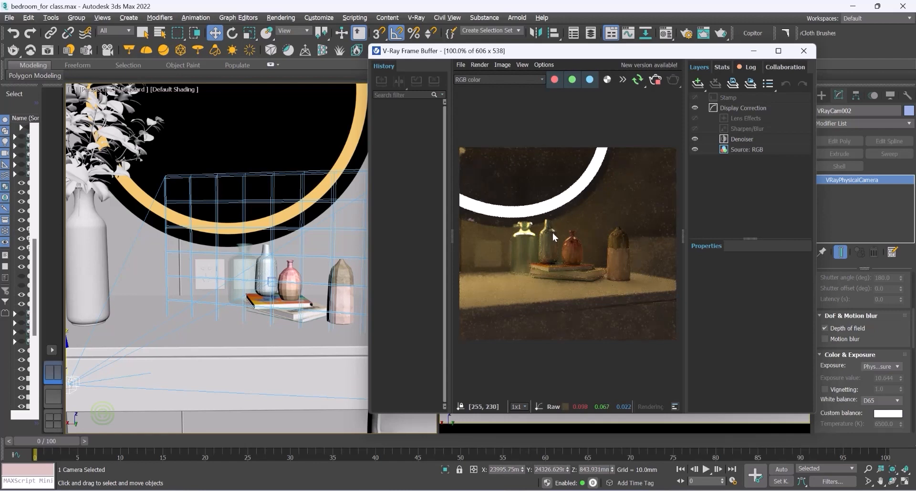
Step: Zoom in and out of the rendered close-up to examine its noise and detail
scroll(556, 234, up, 1)
scroll(606, 265, down, 1)
scroll(482, 253, up, 1)
scroll(470, 250, up, 1)
scroll(501, 252, down, 1)
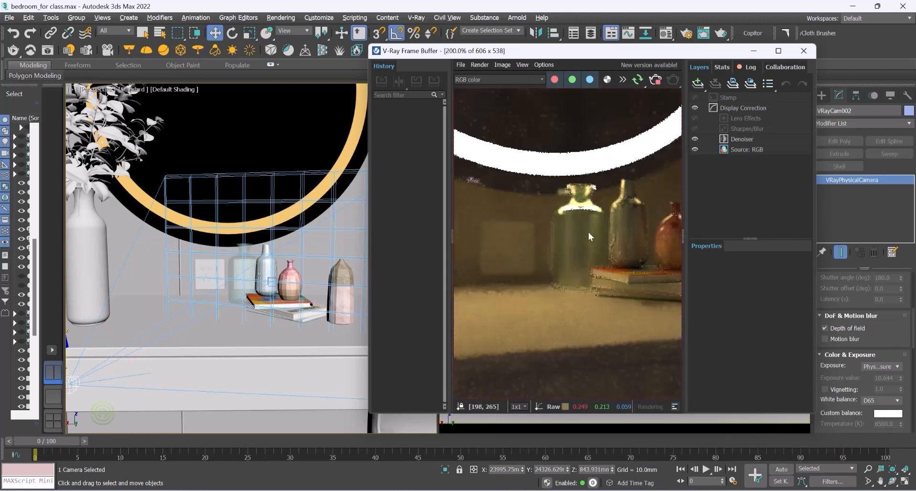
scroll(530, 205, down, 1)
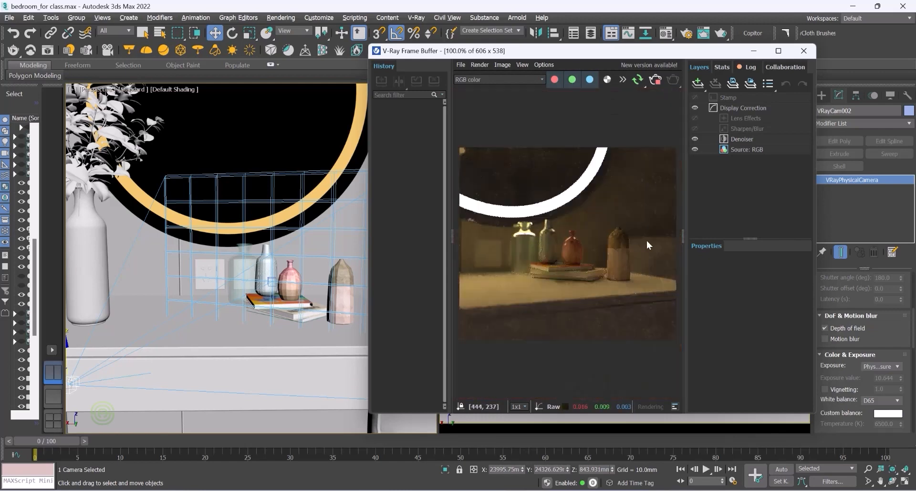
scroll(640, 241, up, 2)
scroll(570, 210, down, 2)
scroll(556, 253, up, 1)
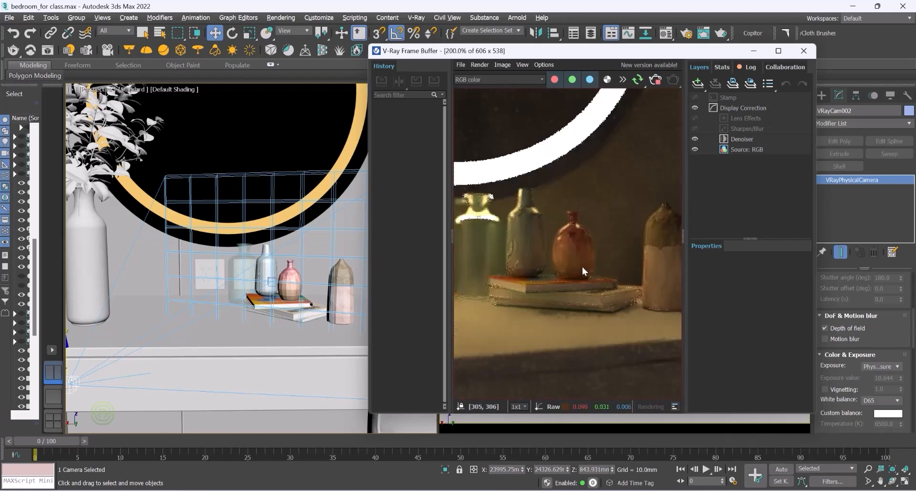
scroll(566, 254, down, 1)
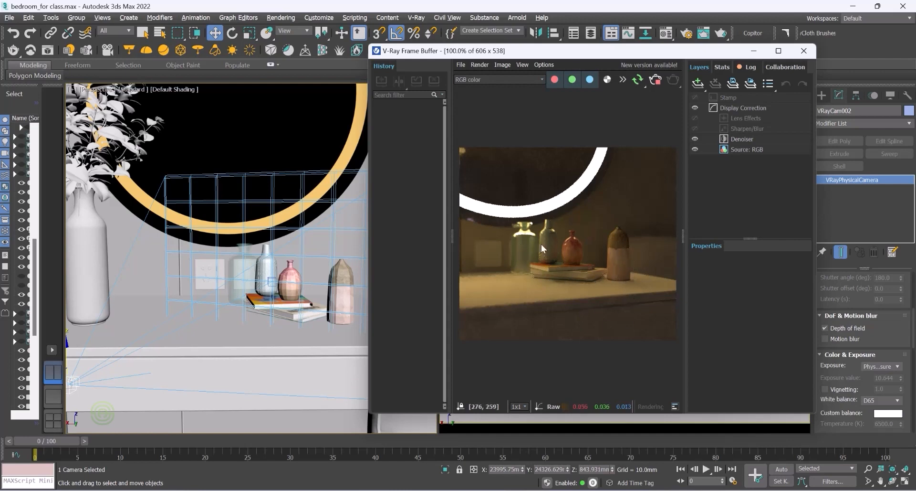
scroll(591, 247, up, 1)
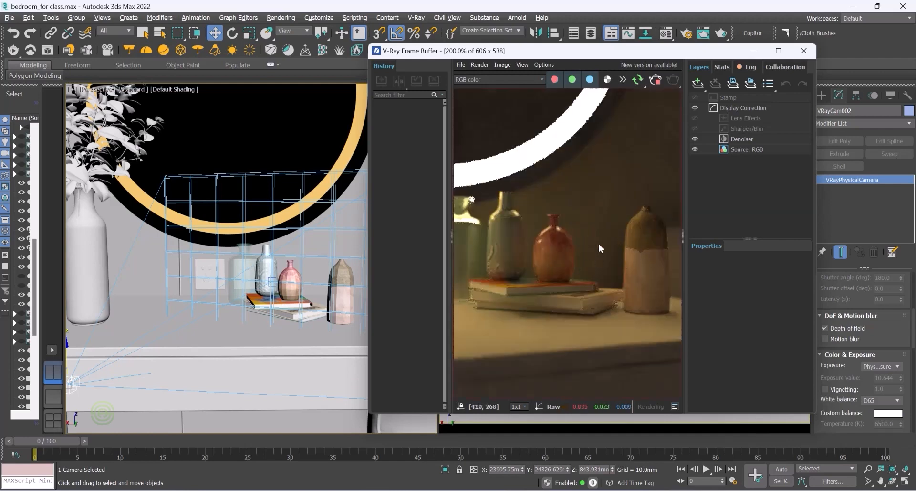
scroll(641, 283, down, 1)
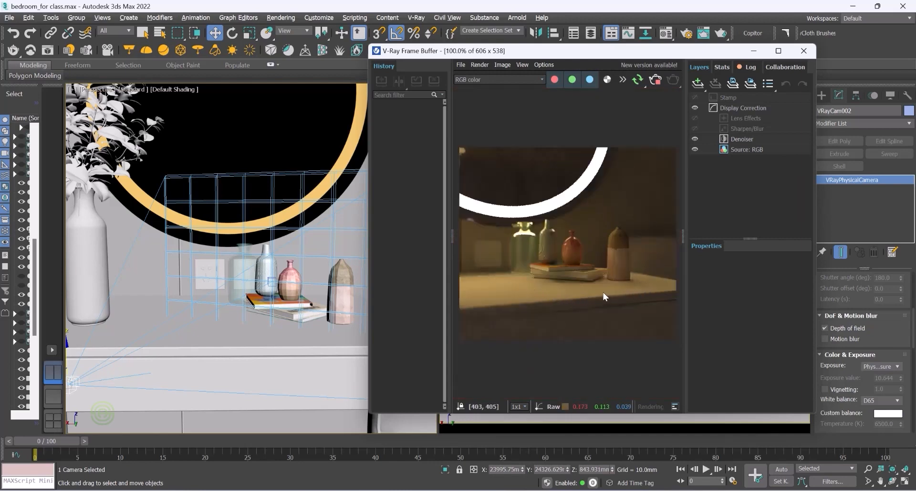
scroll(496, 250, up, 2)
scroll(530, 229, down, 2)
scroll(615, 259, up, 1)
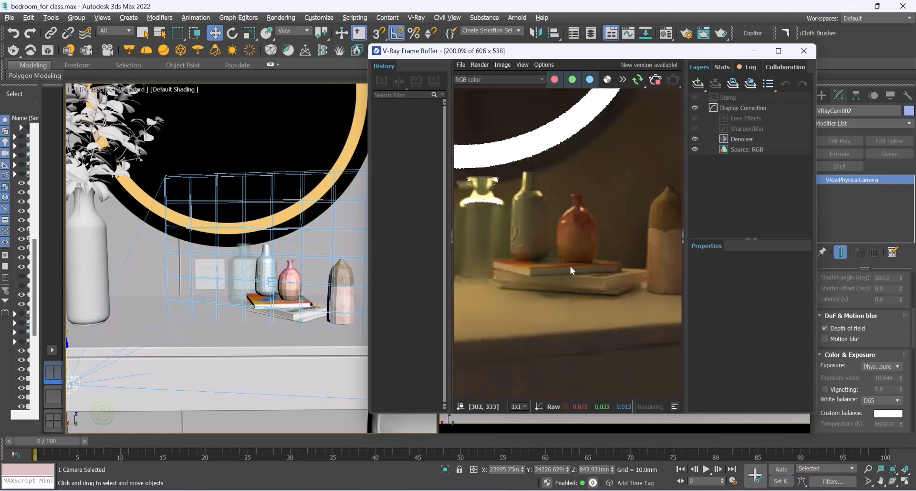
scroll(535, 254, down, 1)
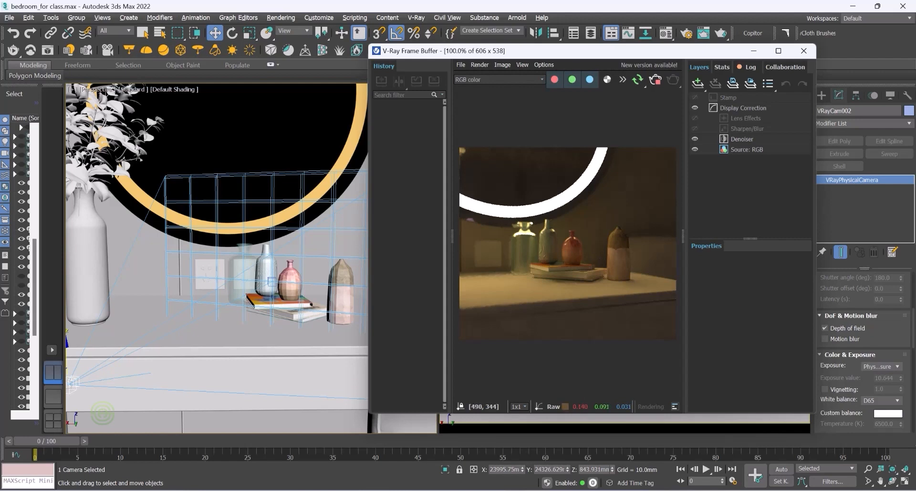
Step: Set the camera's F-number to 1 and shutter speed to 10
drag(915, 337, 915, 311)
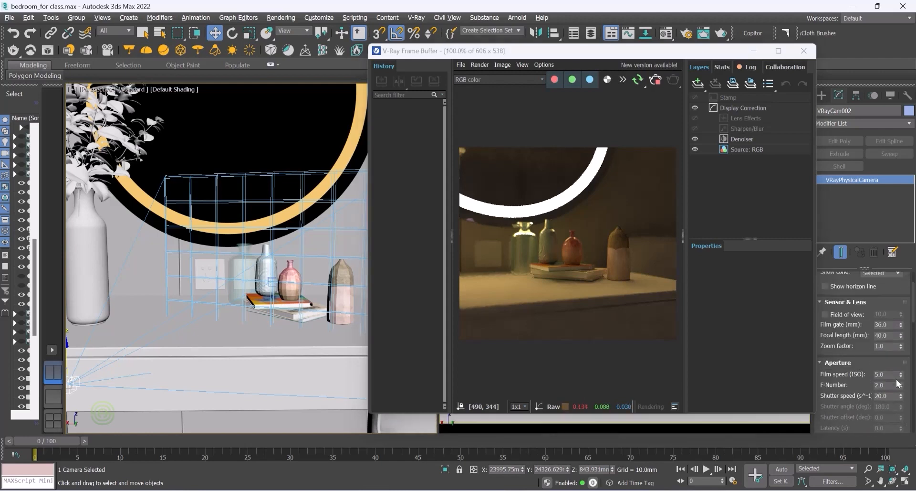
click(881, 384)
double_click(882, 384)
text(1)
key(Tab)
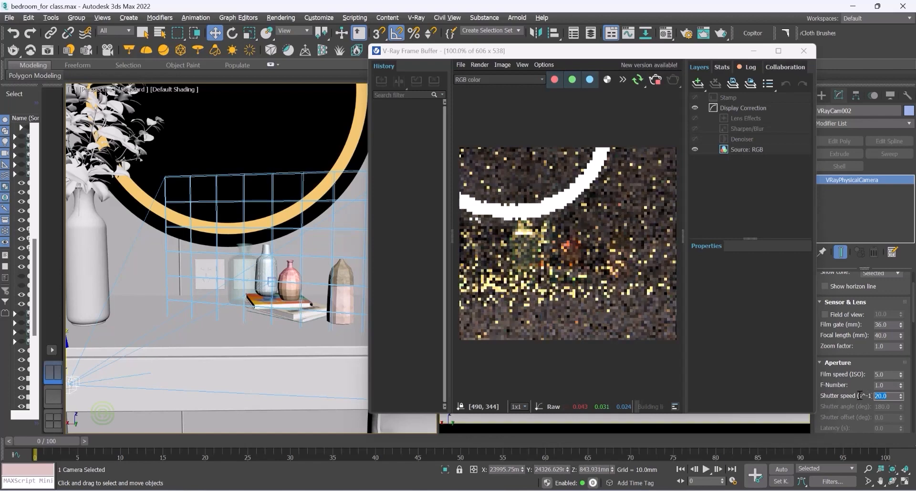
text(10)
key(Return)
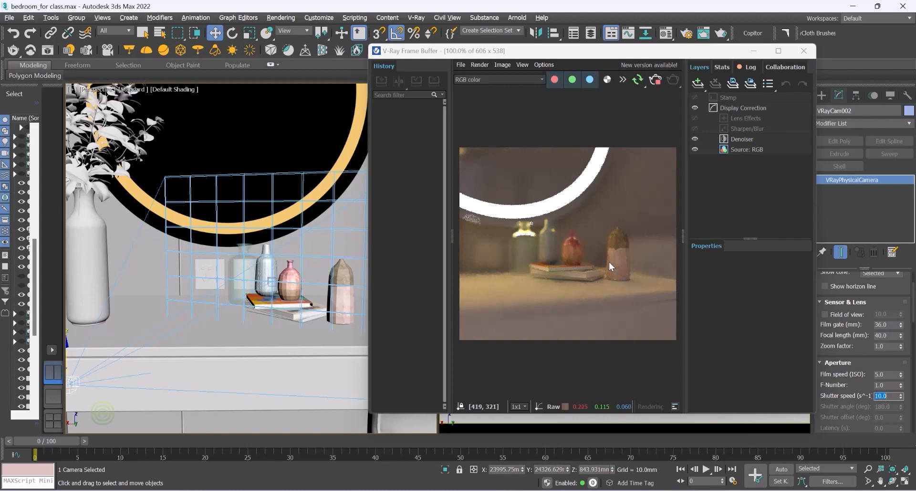
Step: Set the camera's F-number to 2 and shutter speed to 20, then close the frame buffer
scroll(609, 262, up, 2)
scroll(627, 298, down, 2)
click(889, 385)
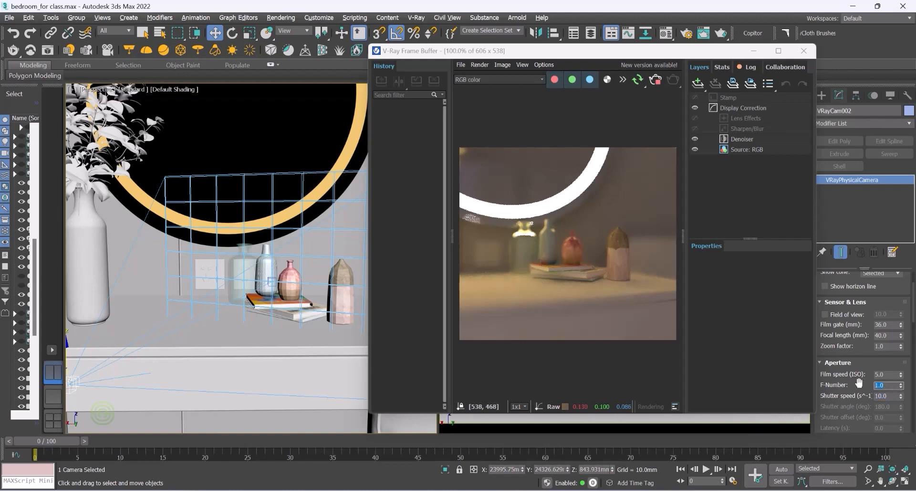
text(2)
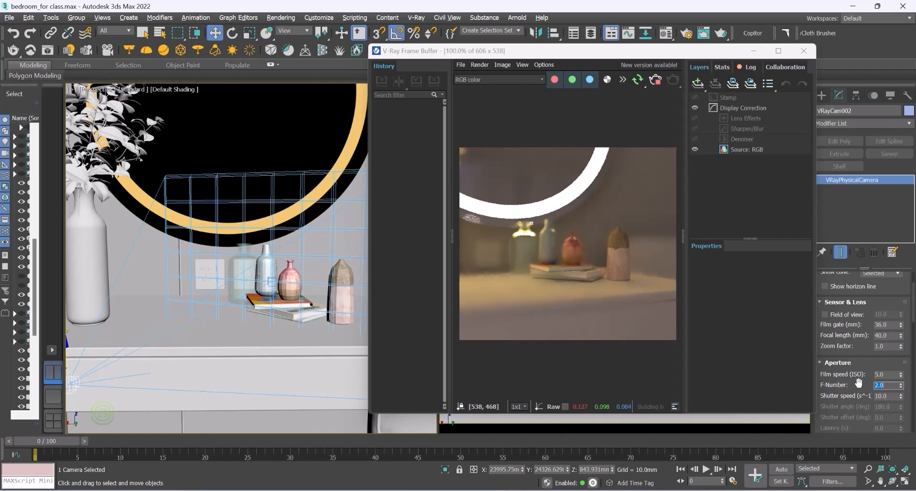
key(Return)
click(890, 396)
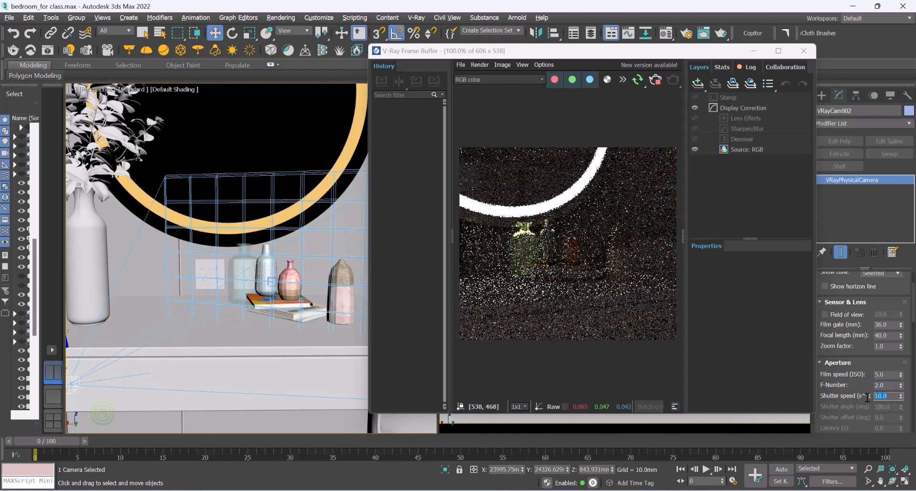
text(20)
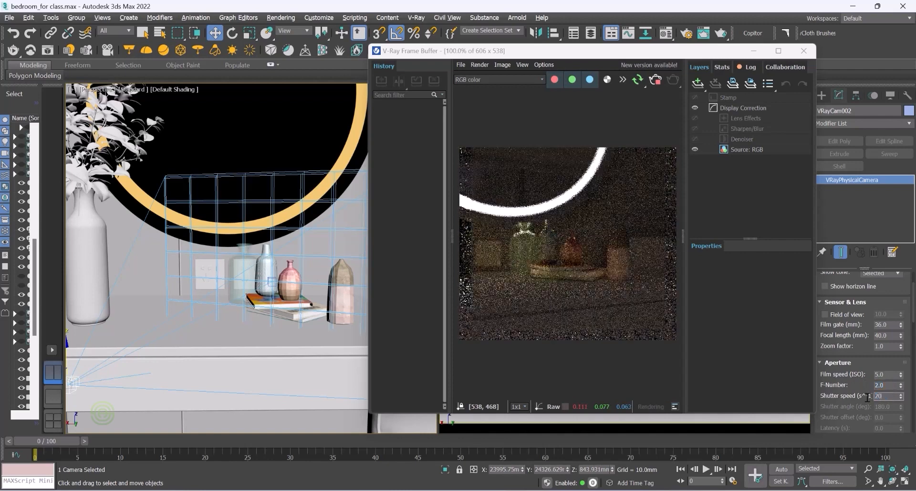
key(Return)
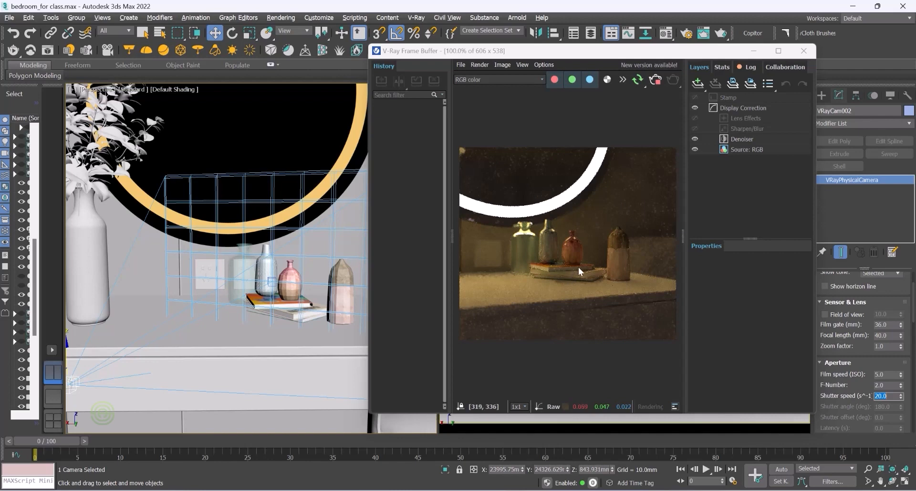
click(810, 52)
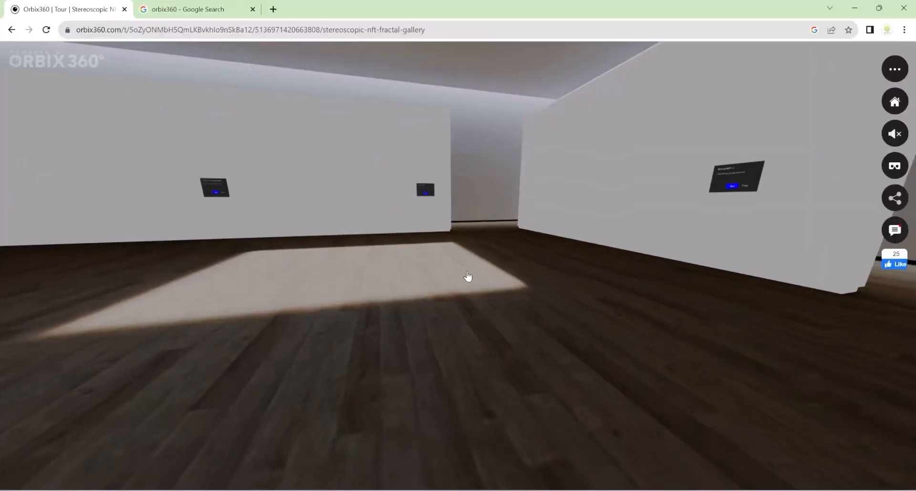
Step: Switch to the Orbix360 gallery tour in the browser and look around the virtual space, then minimize it
drag(225, 280, 672, 329)
drag(261, 282, 528, 302)
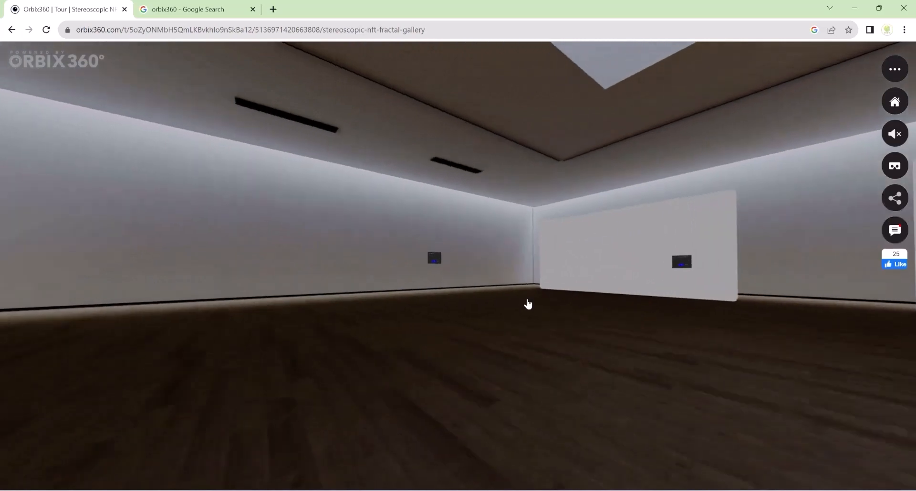
drag(252, 314, 72, 321)
drag(556, 283, 207, 306)
drag(583, 306, 337, 268)
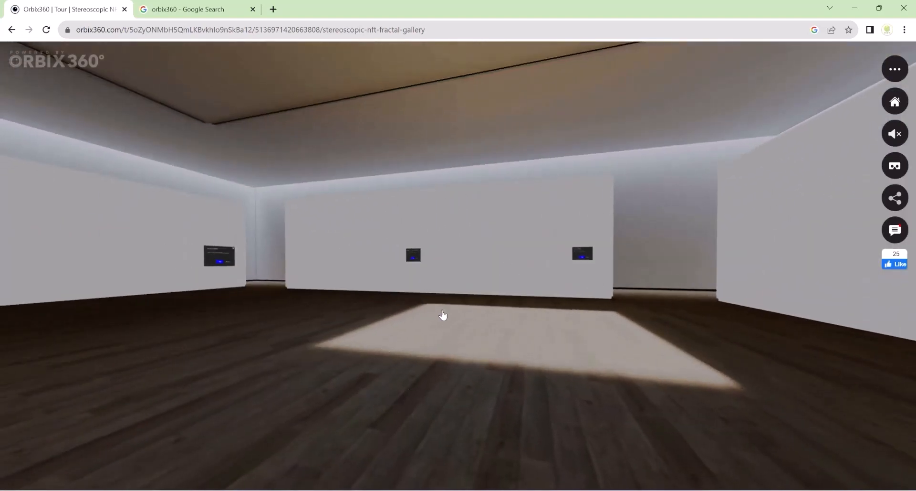
click(444, 316)
drag(291, 303, 613, 321)
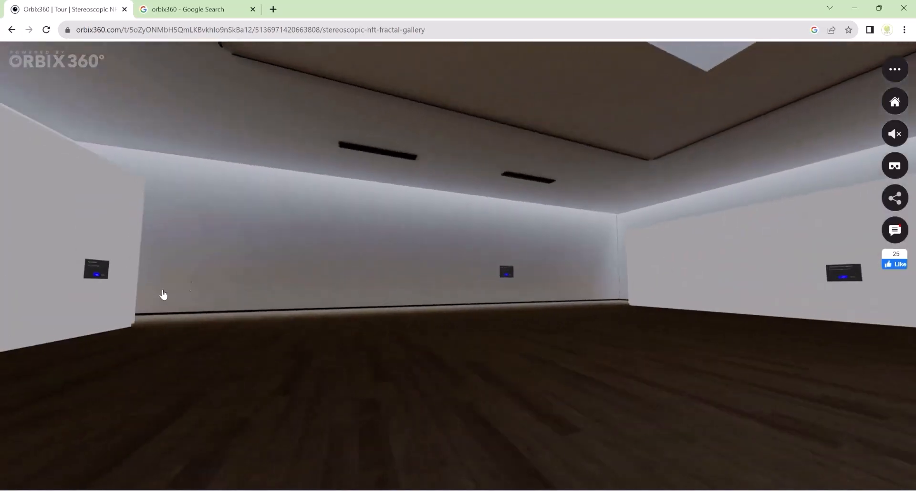
drag(164, 296, 491, 292)
drag(354, 371, 299, 211)
drag(572, 374, 369, 166)
drag(406, 327, 474, 396)
drag(477, 264, 492, 449)
drag(517, 254, 552, 283)
drag(250, 337, 448, 248)
drag(173, 303, 470, 251)
drag(201, 291, 100, 299)
drag(621, 293, 168, 267)
drag(605, 274, 333, 270)
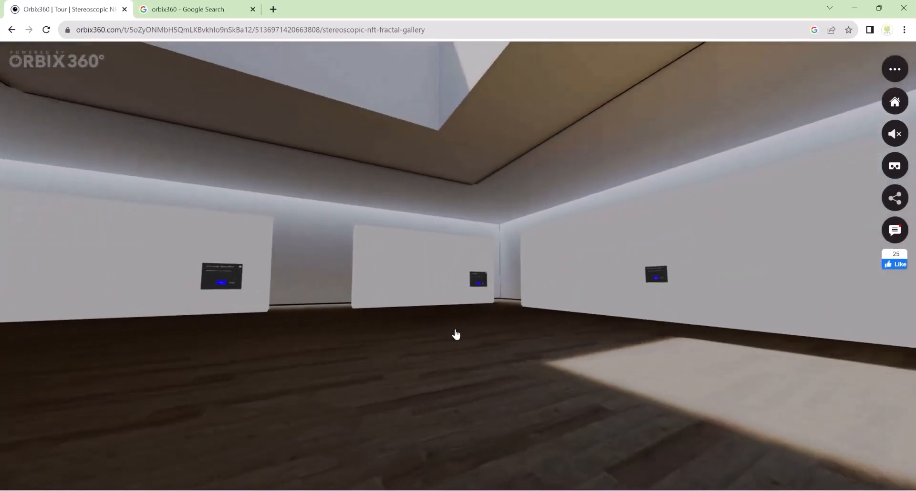
click(855, 9)
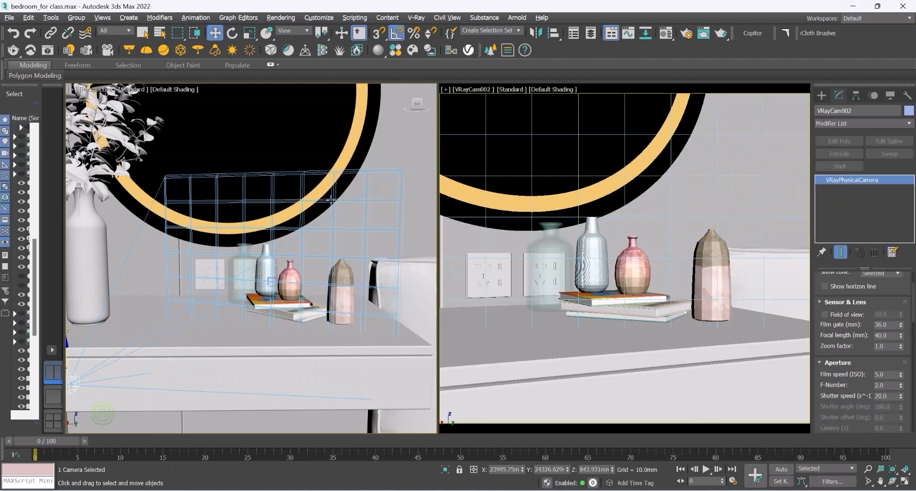
Step: Select the VRayCam002 camera in the perspective view and delete it
scroll(329, 230, down, 8)
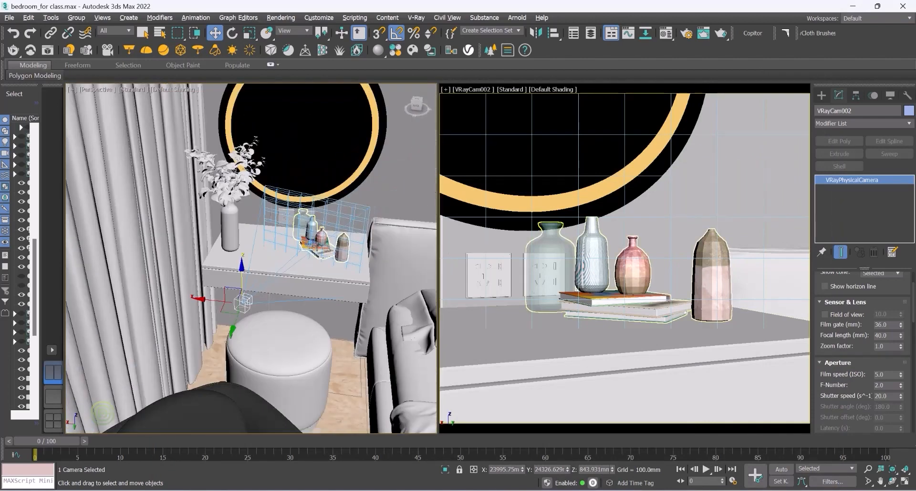
scroll(307, 254, down, 1)
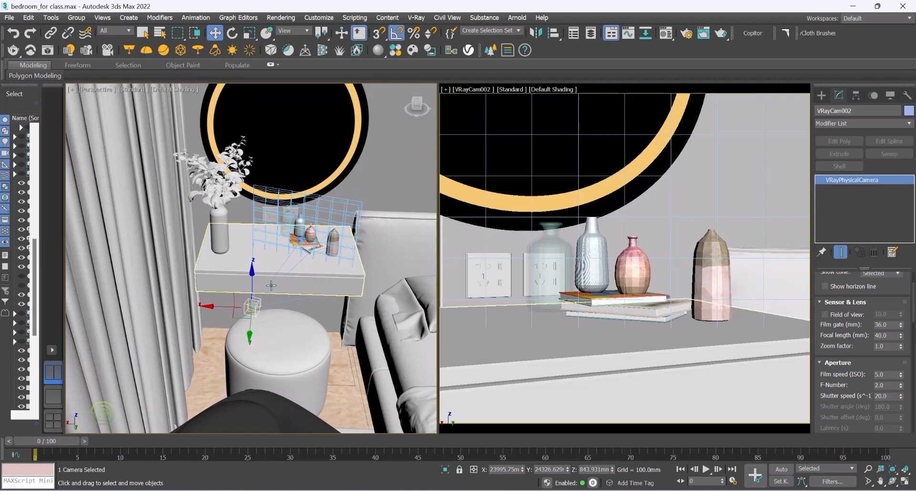
click(285, 316)
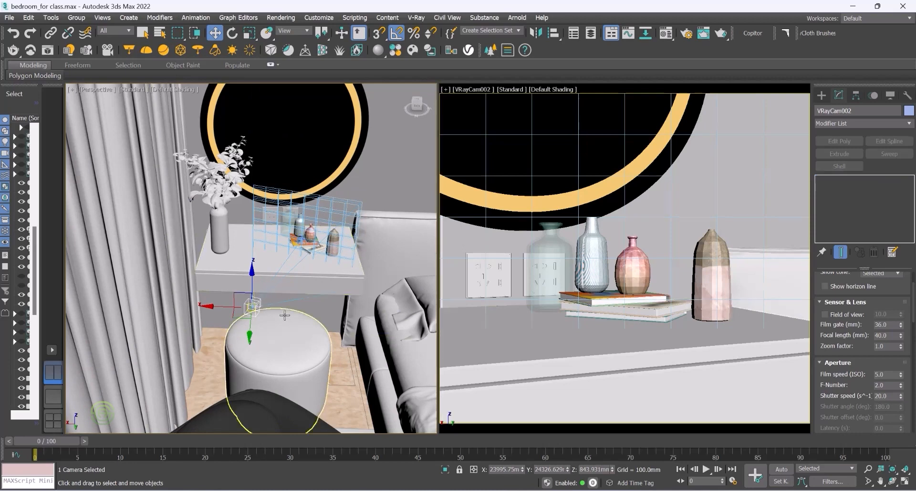
click(267, 287)
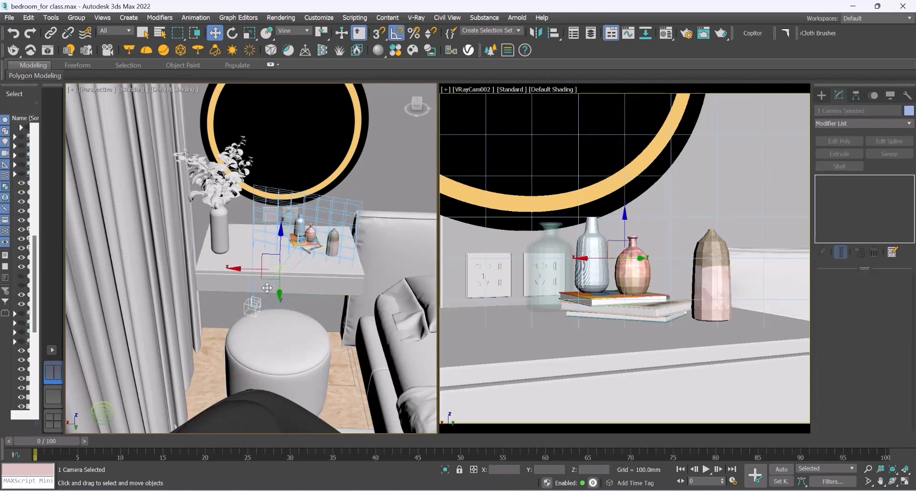
key(Delete)
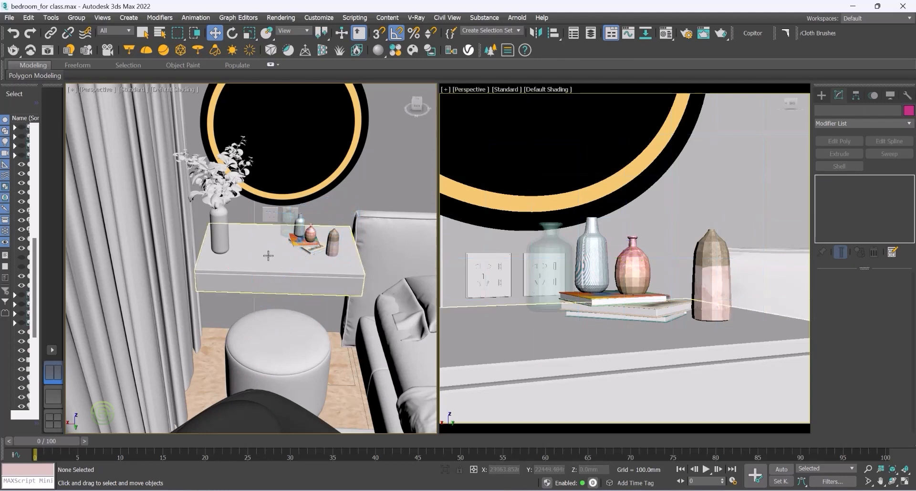
Step: Switch the left viewport to a Top view with Wireframe shading and zoom toward the bed
scroll(269, 252, down, 4)
alt+middle_drag(254, 258, 230, 263)
scroll(243, 319, up, 3)
alt+middle_drag(243, 319, 219, 166)
click(94, 89)
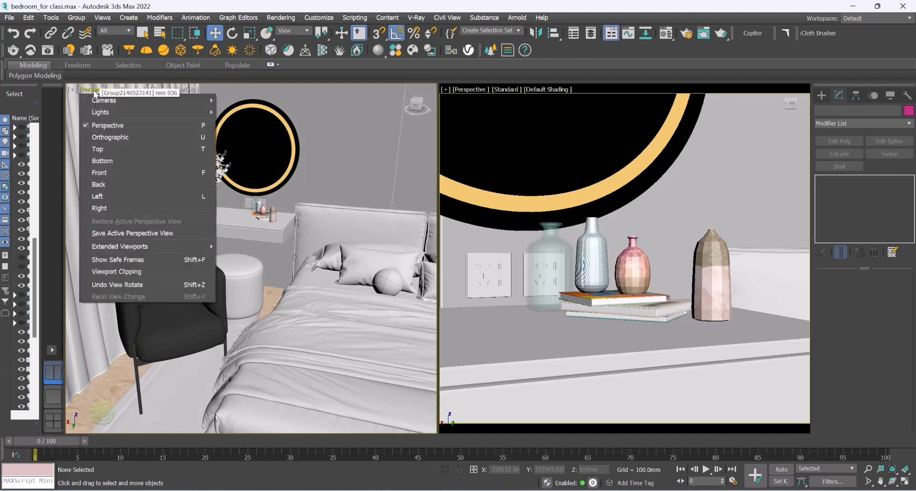
click(105, 149)
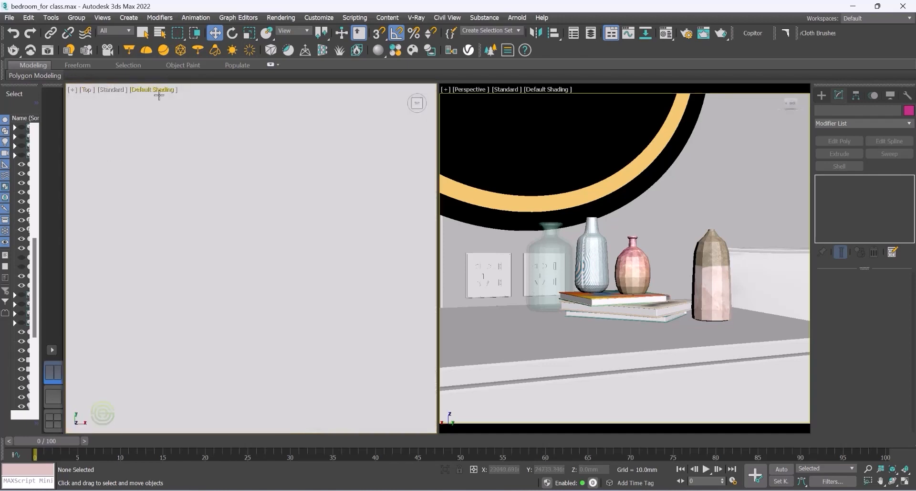
click(154, 91)
click(163, 196)
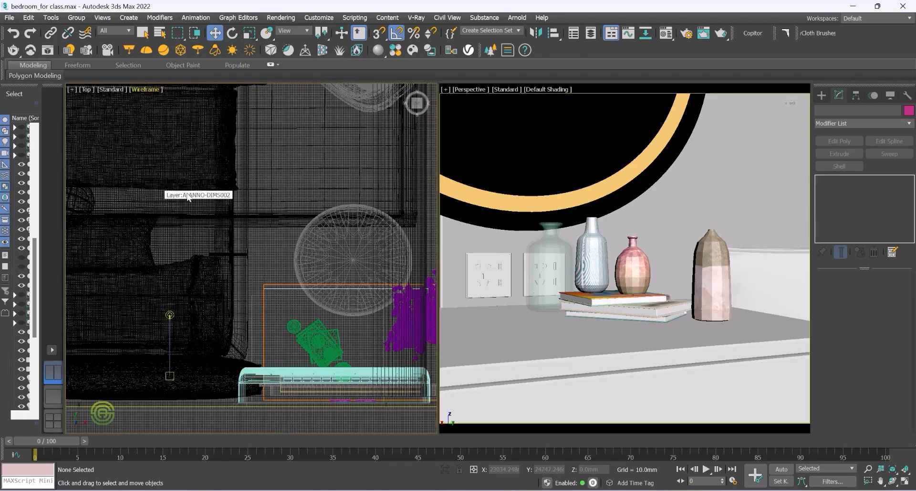
scroll(293, 271, down, 5)
scroll(263, 210, up, 3)
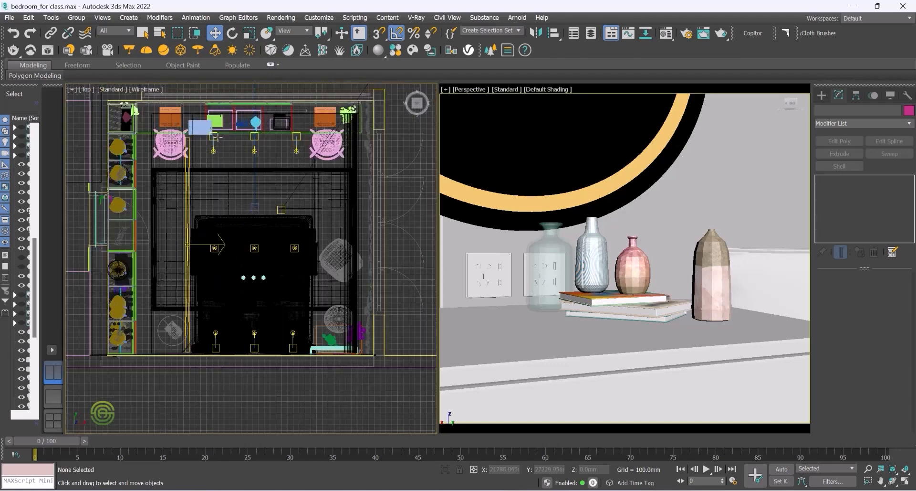
scroll(313, 260, down, 2)
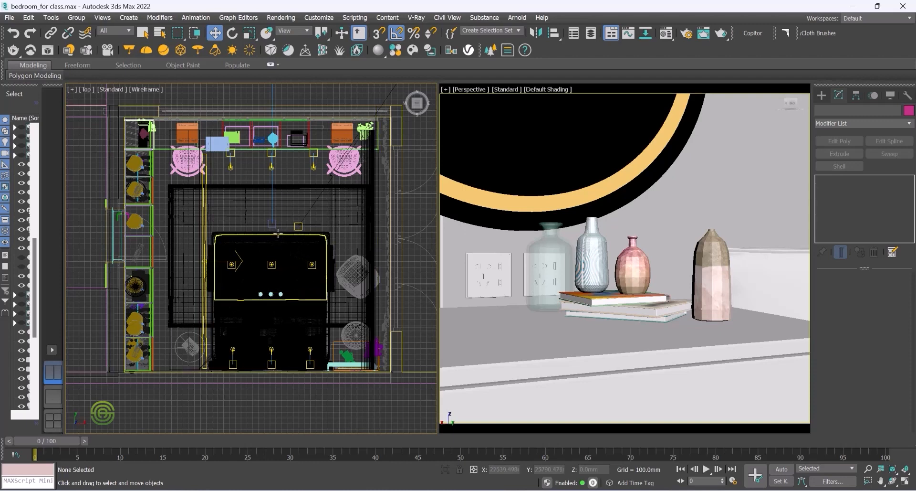
scroll(270, 231, up, 4)
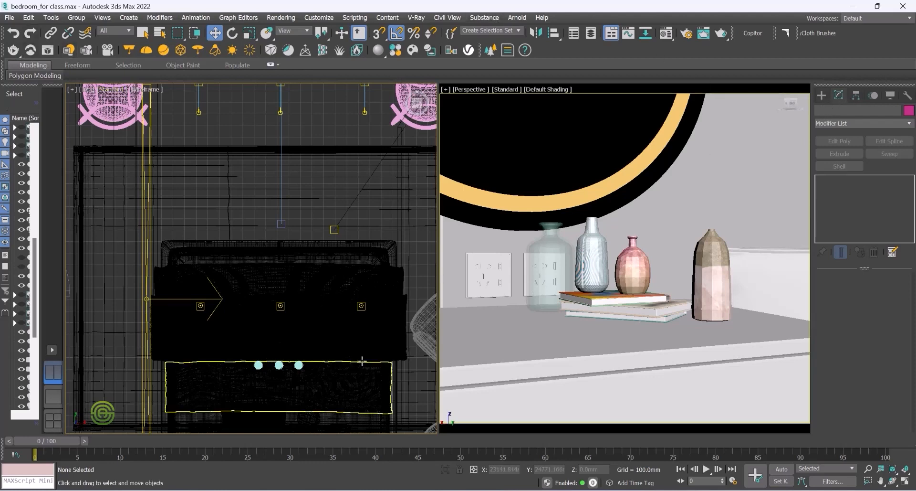
Step: Create a targeted VRay Physical Camera in the Top view, placed near the wall and aimed toward the bed
click(822, 96)
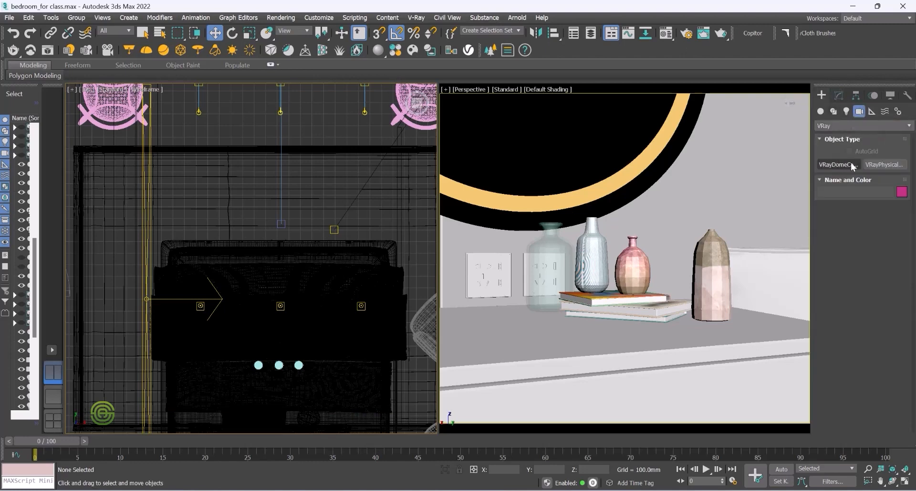
click(886, 164)
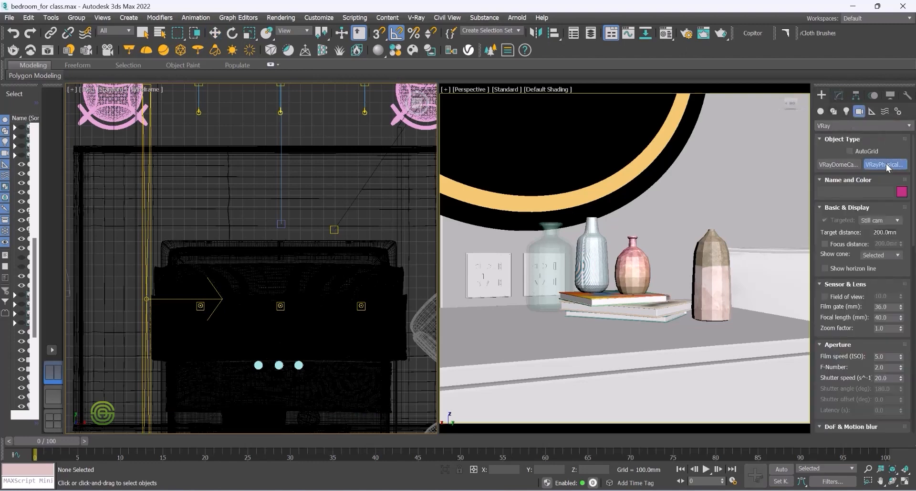
scroll(299, 229, down, 4)
scroll(298, 221, up, 2)
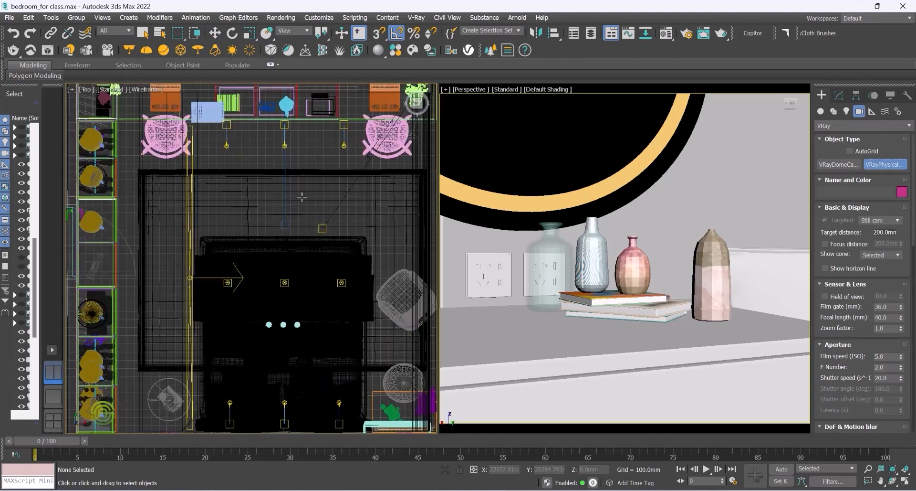
drag(298, 193, 299, 232)
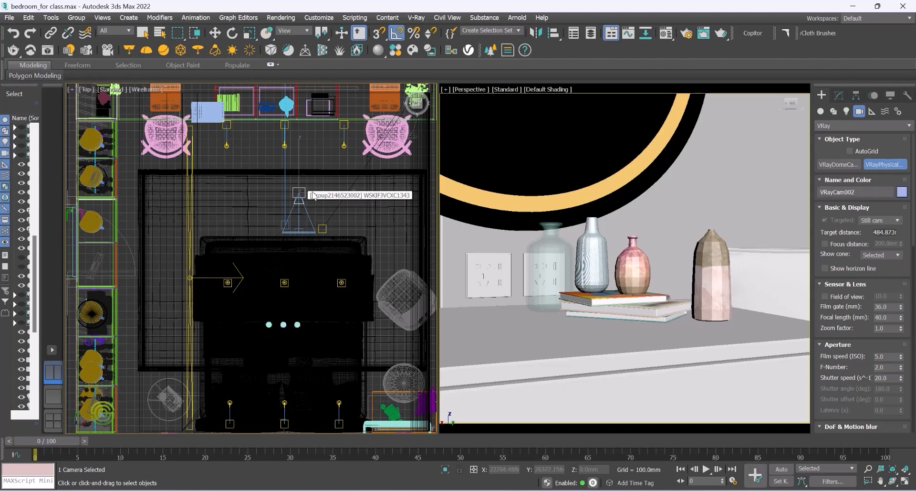
Step: Select the new camera and switch the left viewport to a Perspective view orbited around it
click(216, 33)
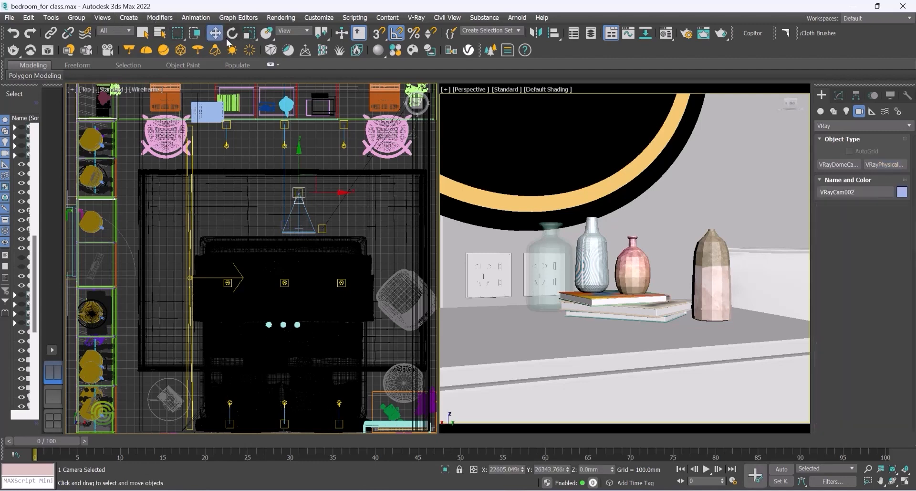
click(320, 209)
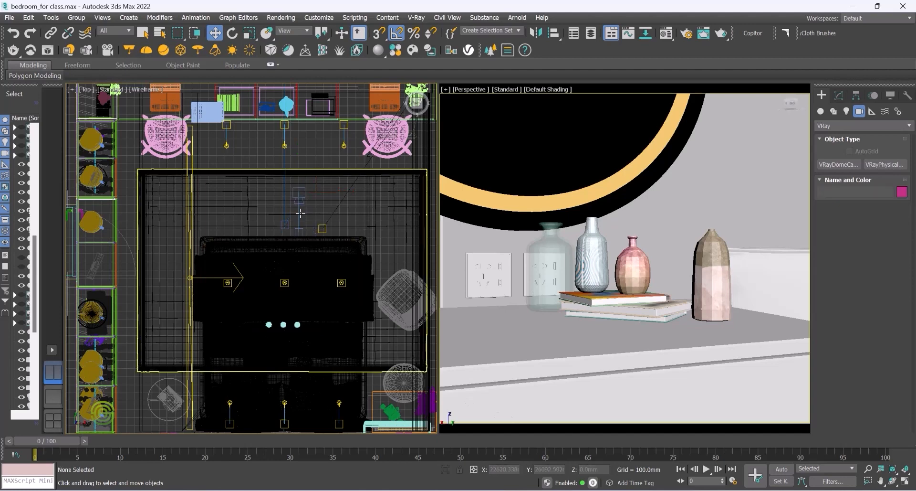
scroll(299, 214, up, 5)
click(301, 157)
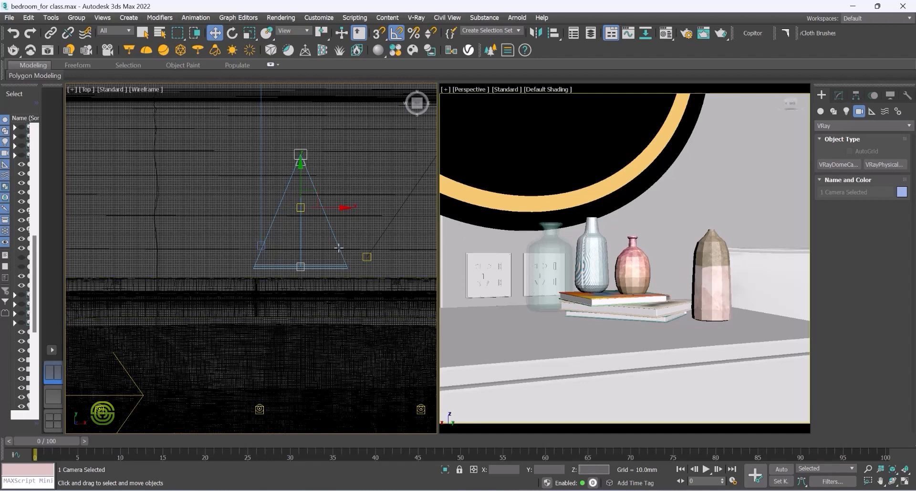
scroll(242, 276, down, 5)
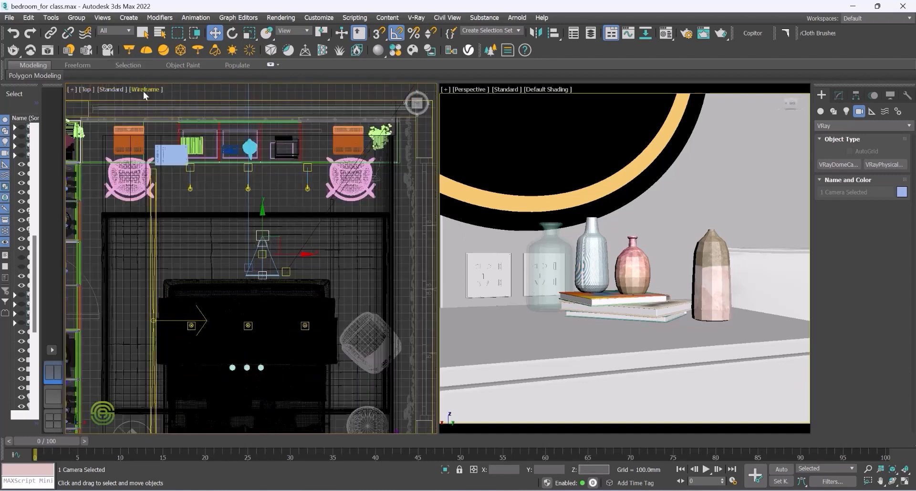
scroll(140, 91, up, 2)
click(86, 89)
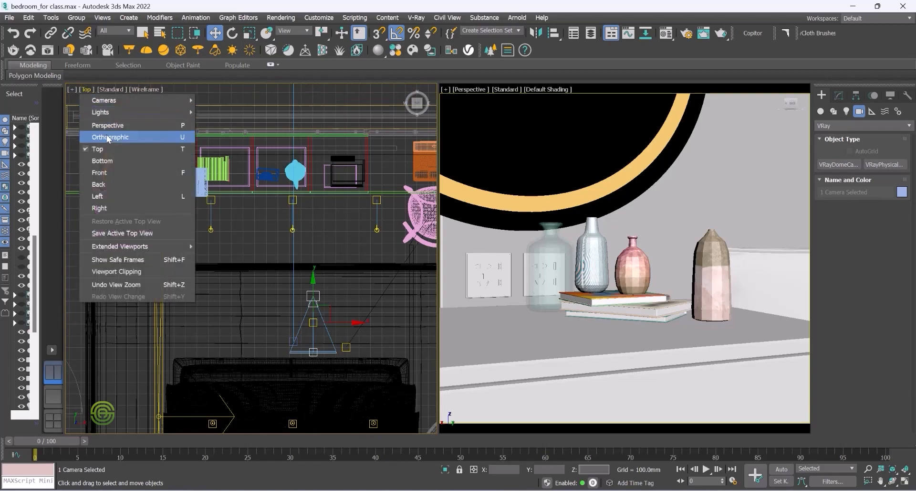
click(110, 124)
alt+middle_drag(346, 325, 221, 268)
scroll(351, 376, up, 3)
scroll(276, 309, down, 3)
alt+middle_drag(299, 317, 275, 304)
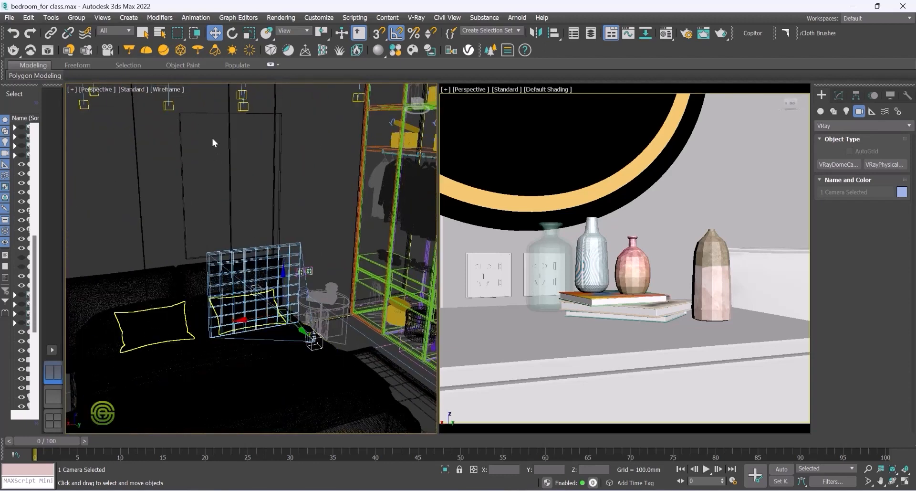
Step: Turn off Wireframe Override so the left perspective viewport shows Default Shading
click(166, 89)
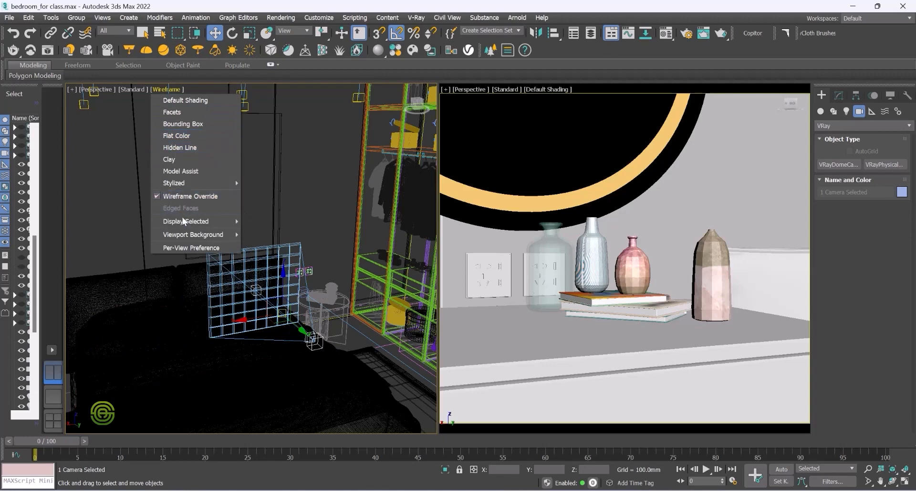
click(185, 196)
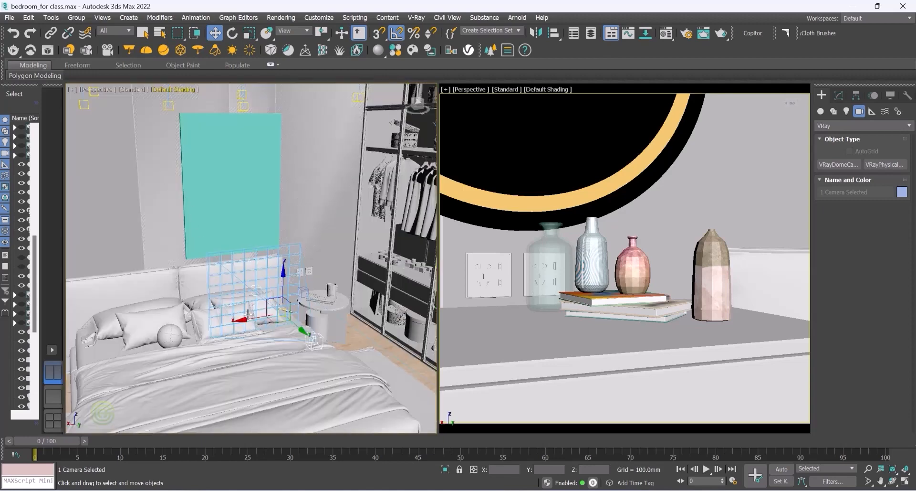
alt+middle_drag(210, 357, 207, 338)
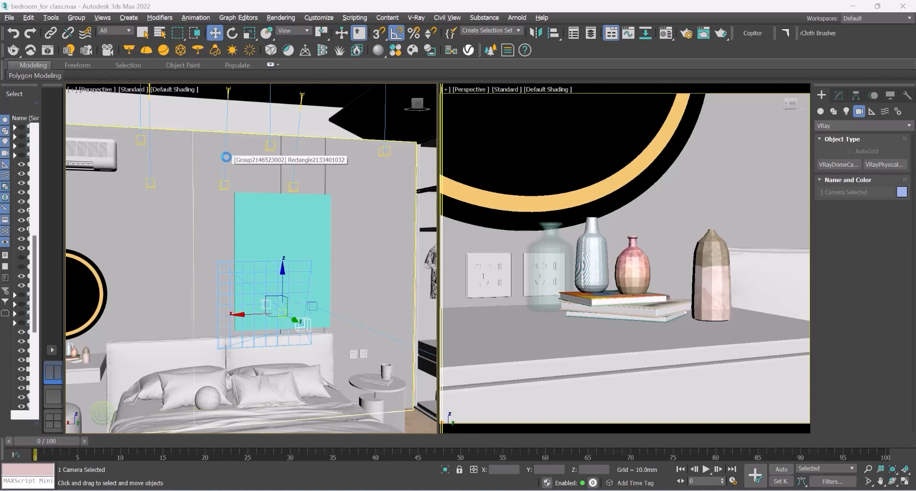
Step: In the V-Ray Light Lister set VRayLight001 to 30, VRayLight002 to 150, VRayIES001 power to 10000 and VRaySun001 to 1.5
click(69, 50)
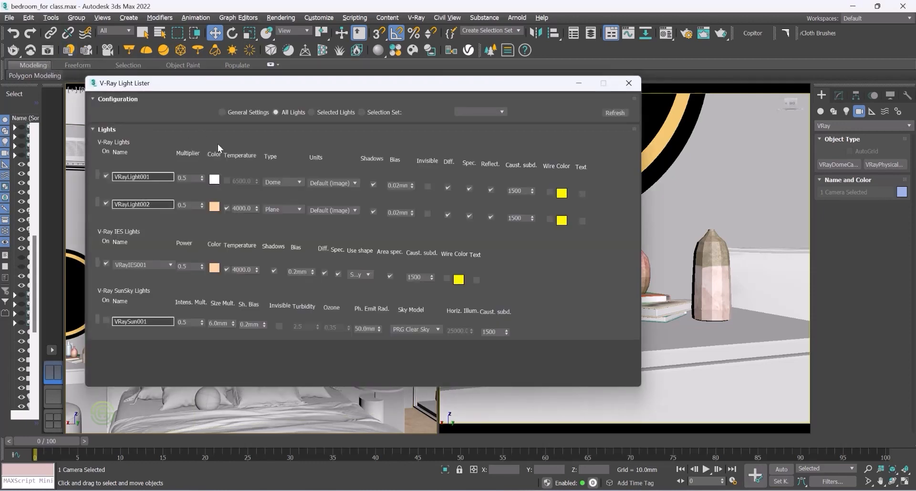
double_click(189, 178)
text(30)
key(Return)
double_click(186, 204)
key(Return)
drag(191, 267, 180, 267)
text(10000)
key(Return)
drag(191, 321, 182, 320)
click(631, 86)
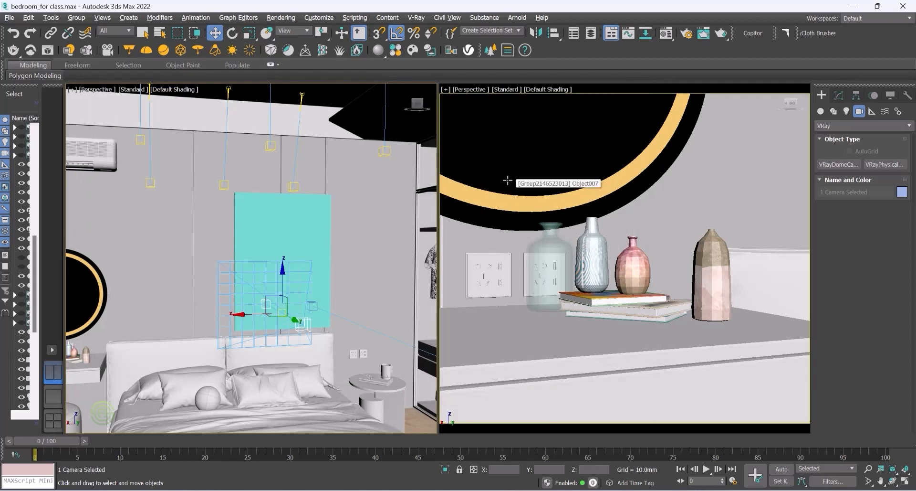
Step: Open Render Setup and load the Low Quality Render preset from the Desktop's Class 6 folder with all categories
click(279, 18)
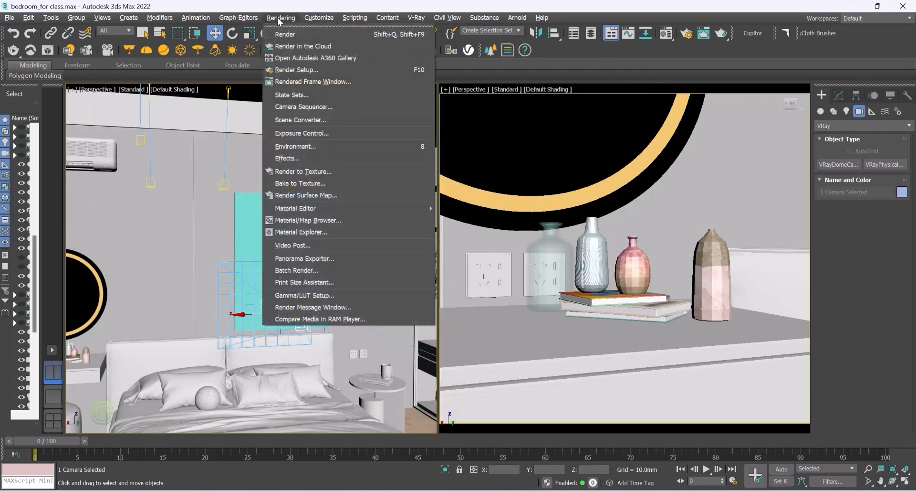
click(297, 71)
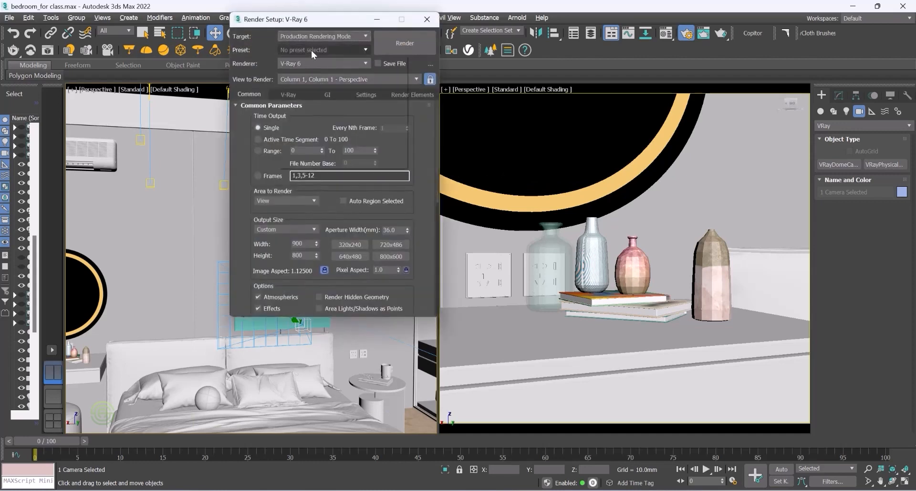
click(311, 50)
click(301, 153)
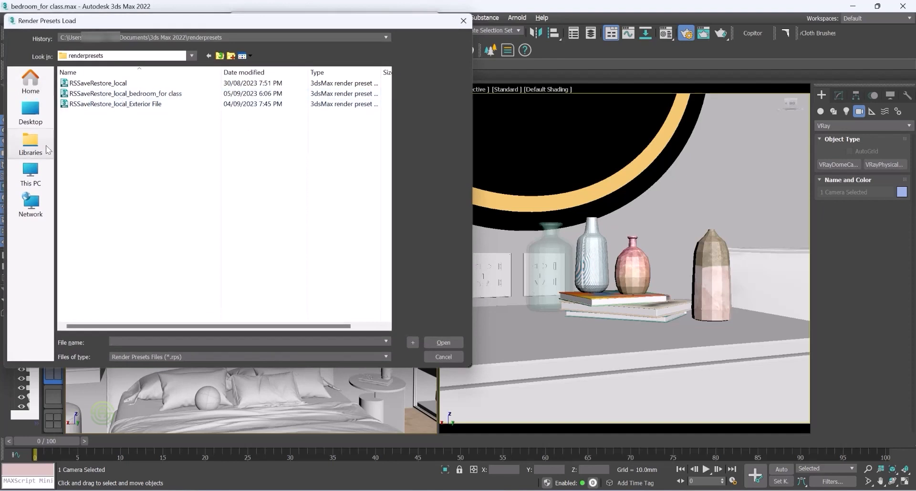
click(30, 113)
double_click(219, 145)
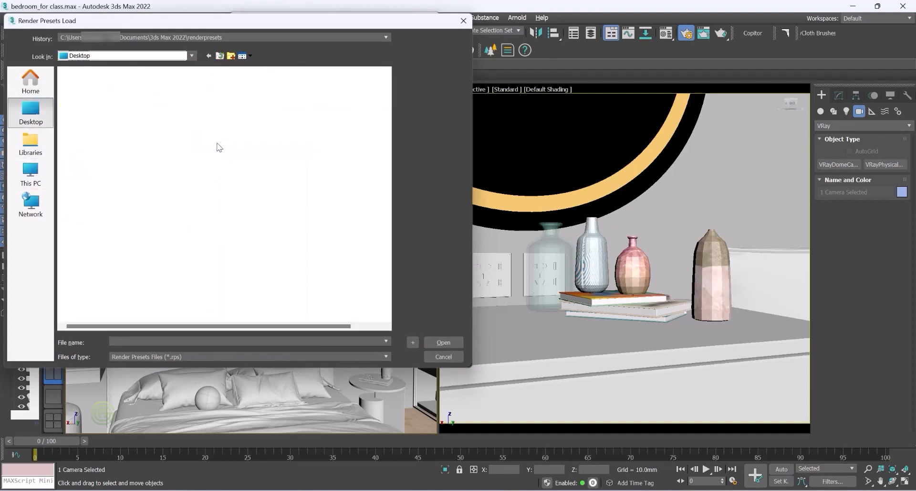
double_click(83, 95)
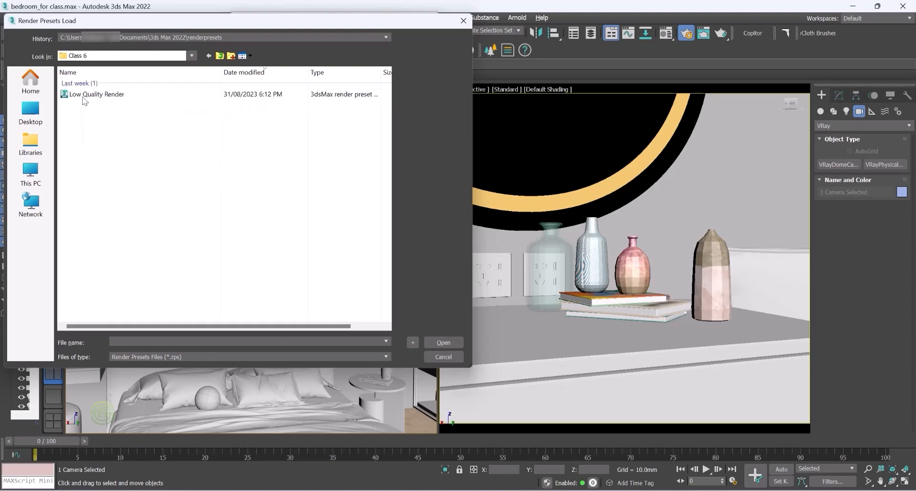
click(83, 97)
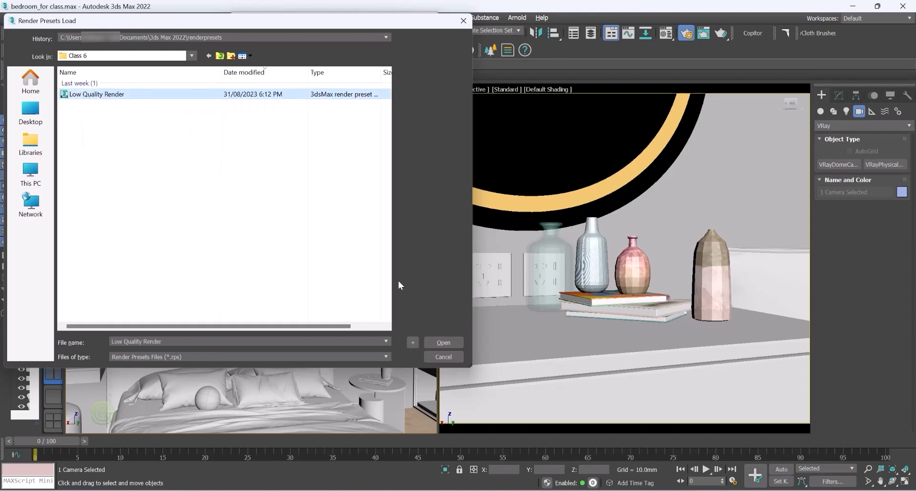
click(444, 342)
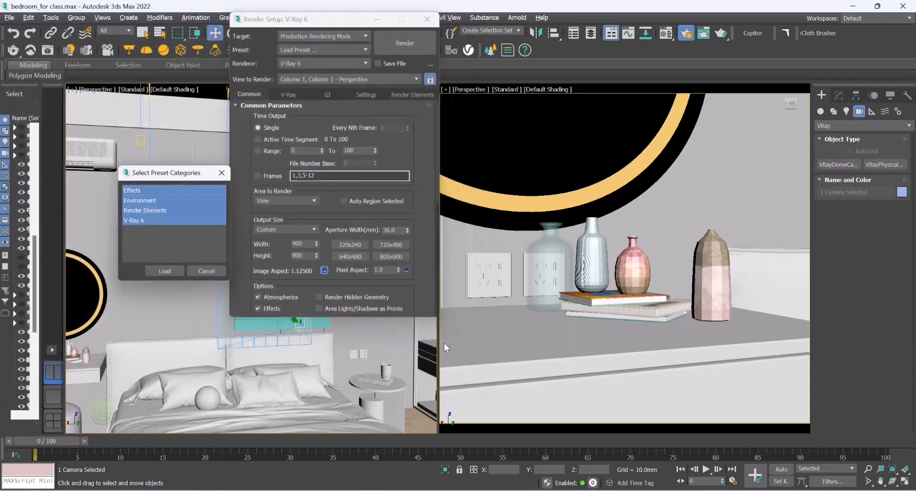
click(167, 271)
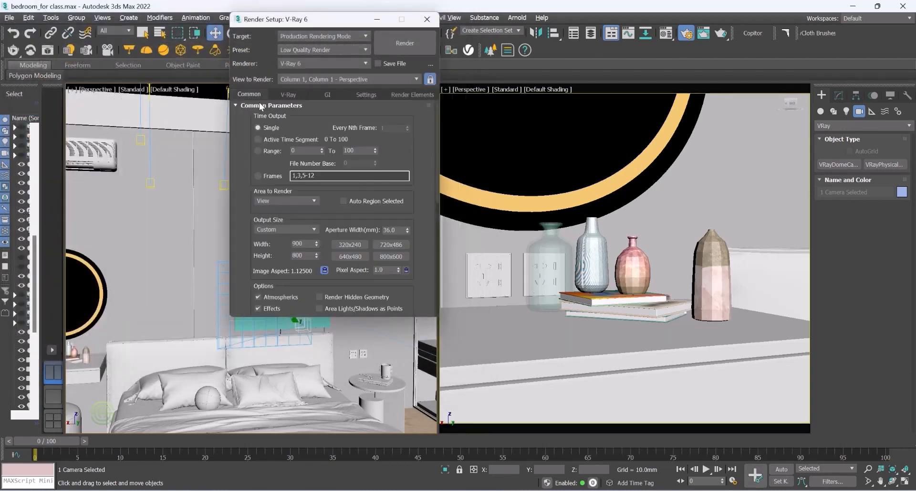
Step: Set the render output size to 1024 by 768 pixels
click(282, 231)
click(282, 241)
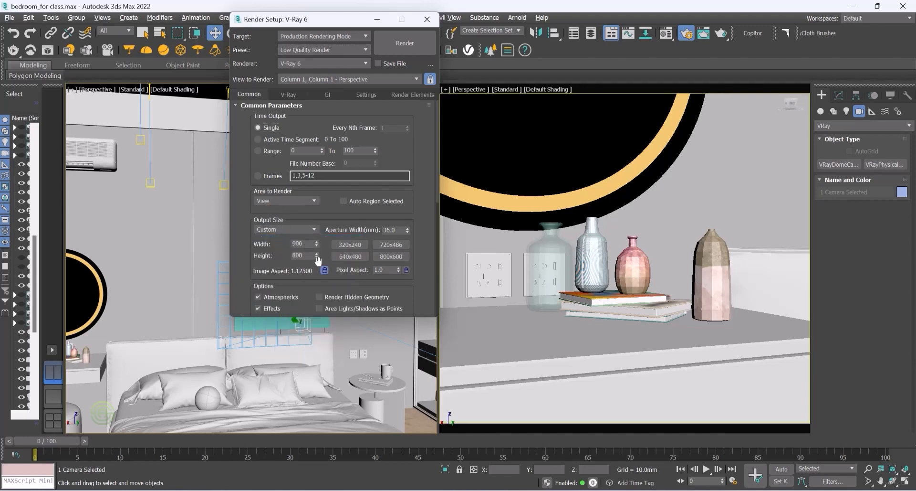
double_click(307, 245)
text(1024)
key(Tab)
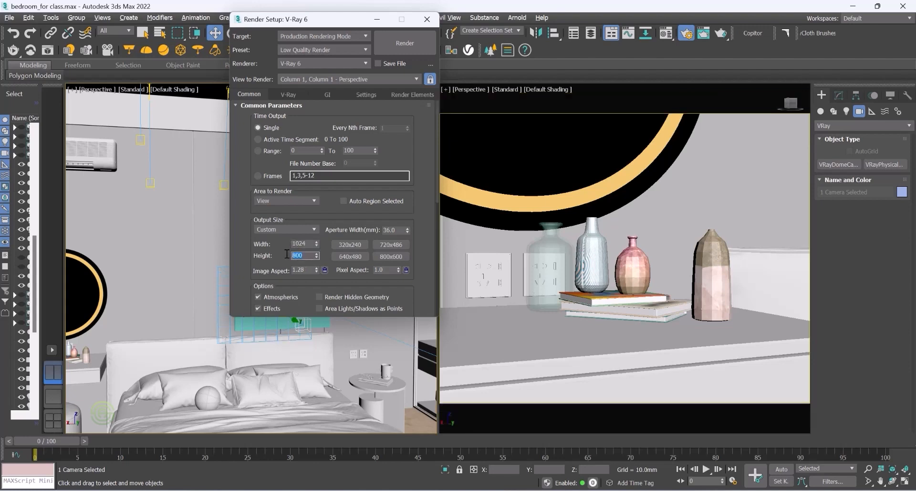
text(678)
key(Return)
click(325, 270)
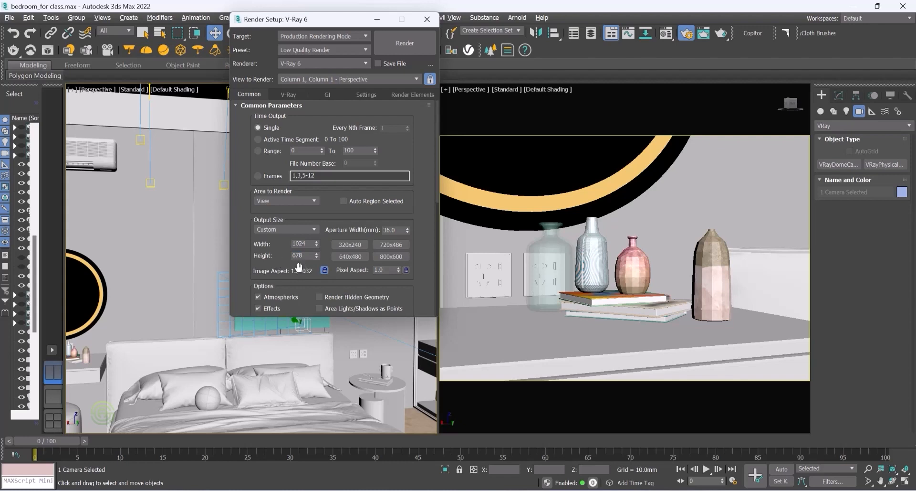
click(325, 270)
text(7)
click(325, 270)
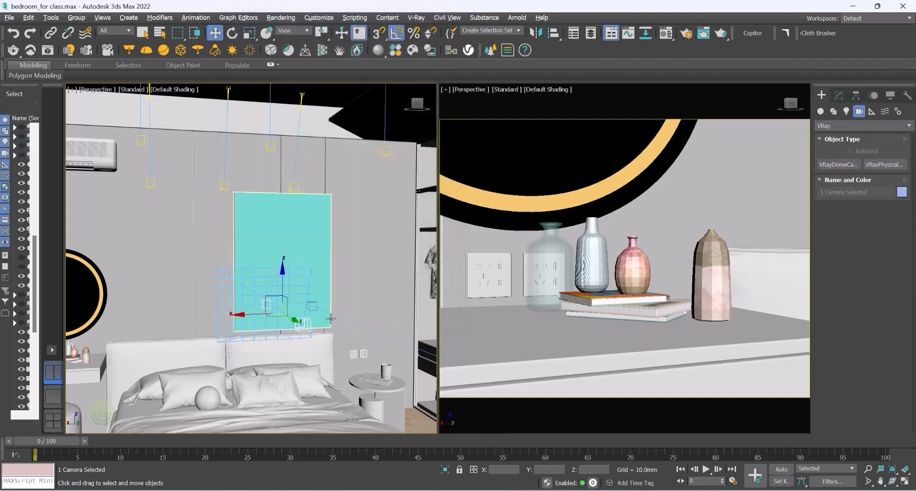
Step: Select the VRayCam002 camera body and turn off its Depth of field
click(308, 324)
click(309, 324)
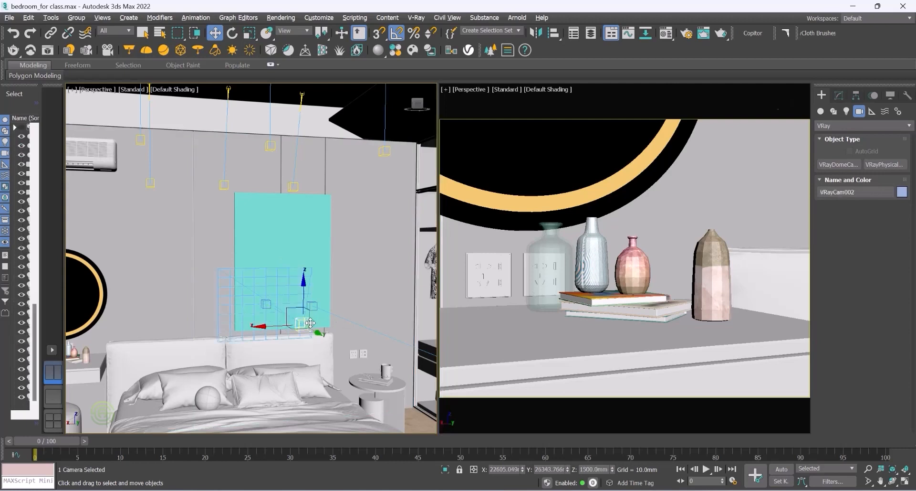
click(839, 94)
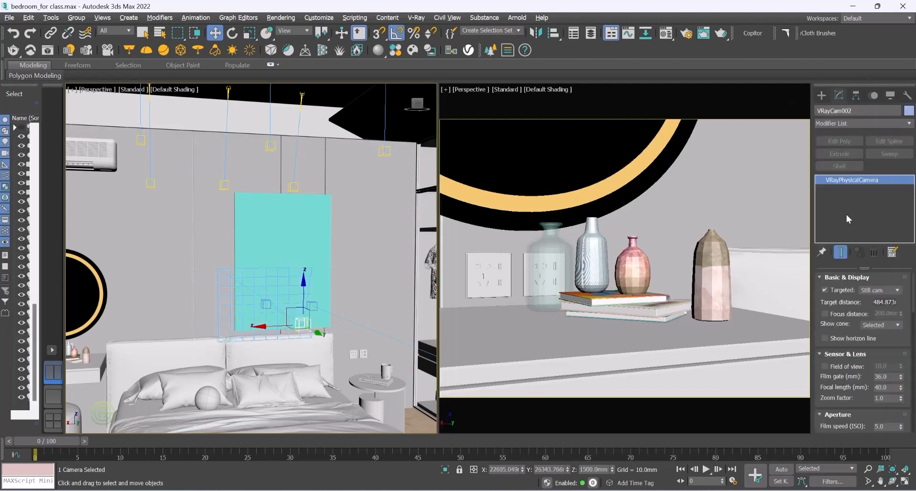
drag(914, 287, 915, 313)
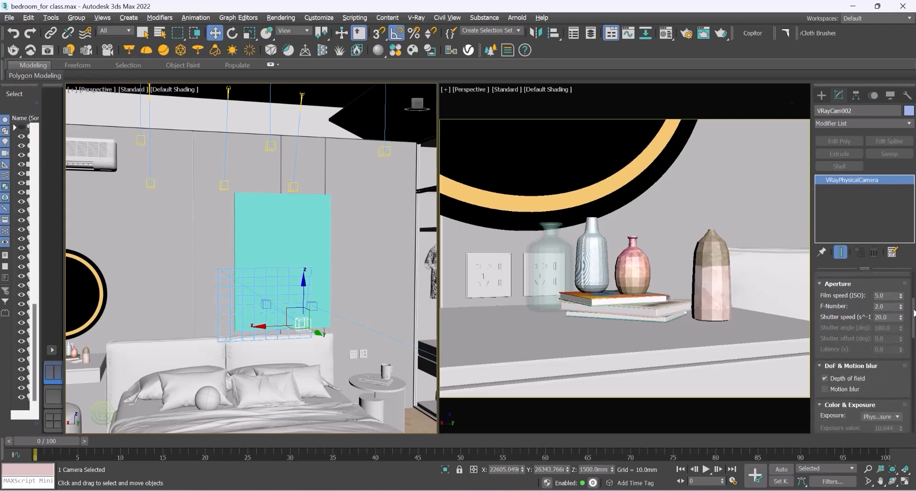
click(825, 378)
Step: Set the camera's film speed to 100, F-number to 18 and shutter speed to 25
double_click(889, 294)
double_click(889, 306)
drag(889, 306, 869, 306)
text(18)
key(Return)
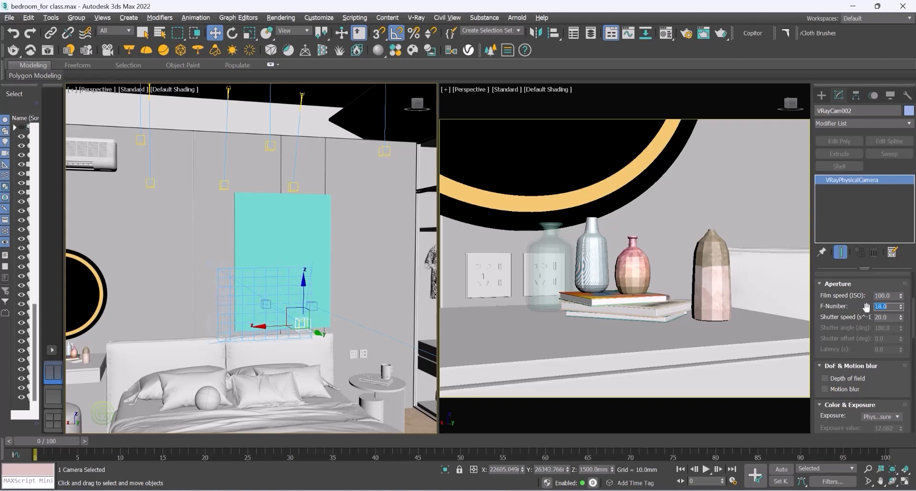
double_click(891, 316)
drag(891, 317, 869, 317)
text(25)
drag(911, 319, 915, 279)
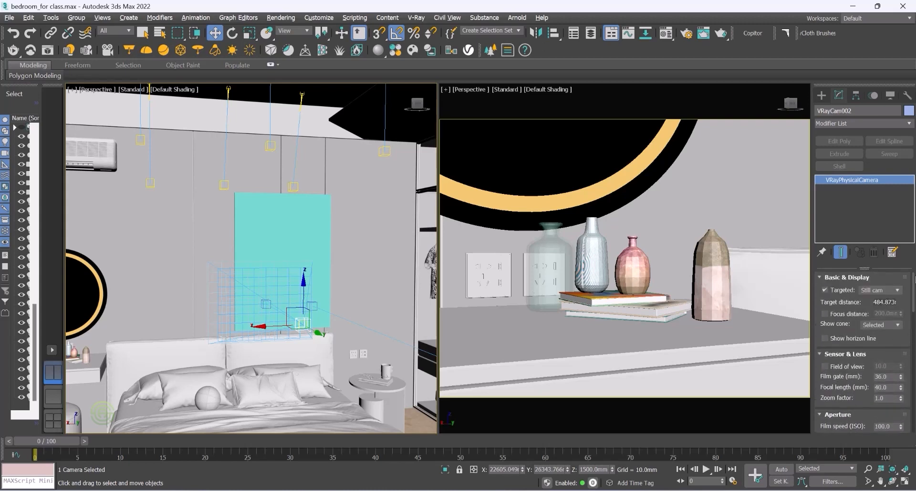
Step: Open Render Setup and change the V-Ray camera type to Spherical
click(275, 17)
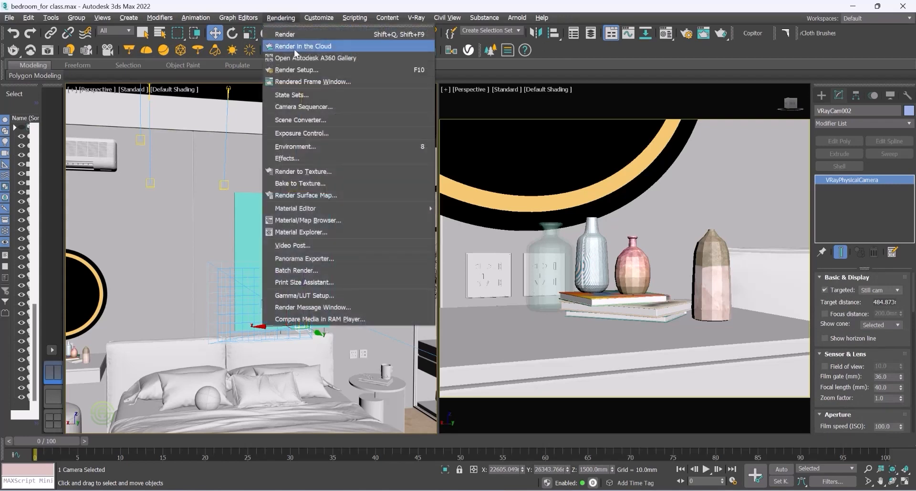
click(291, 64)
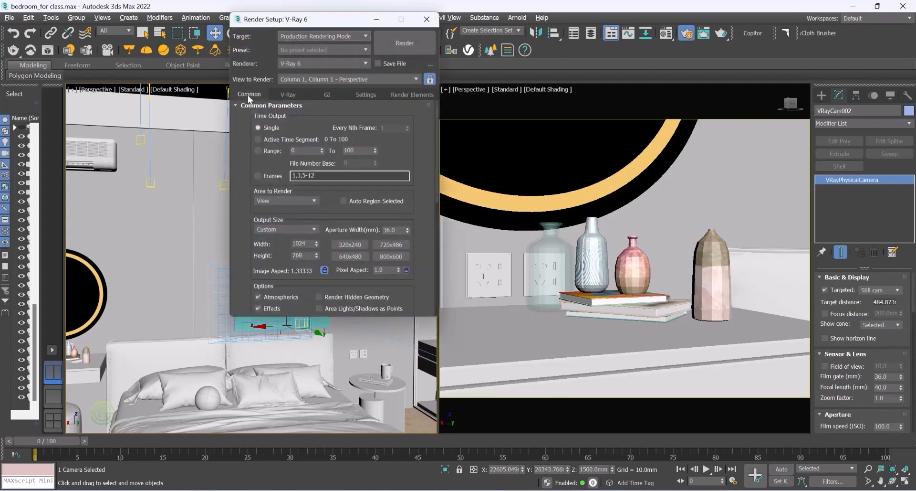
click(288, 95)
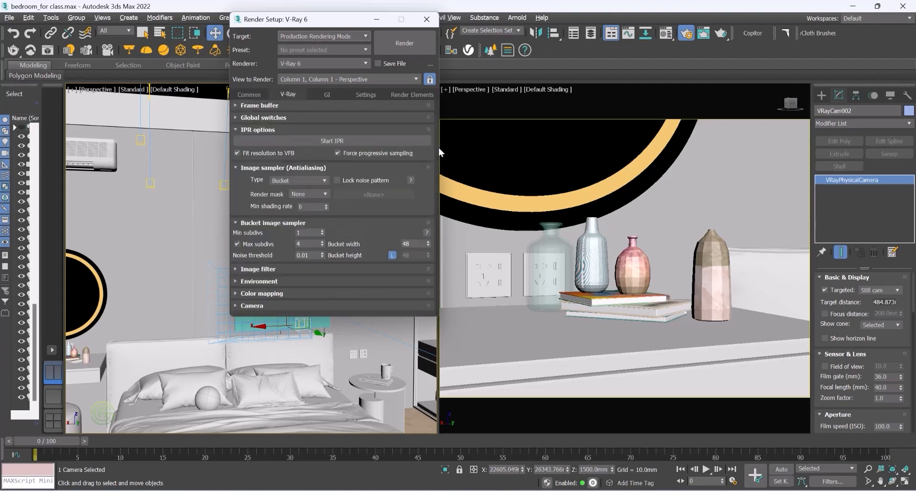
click(236, 306)
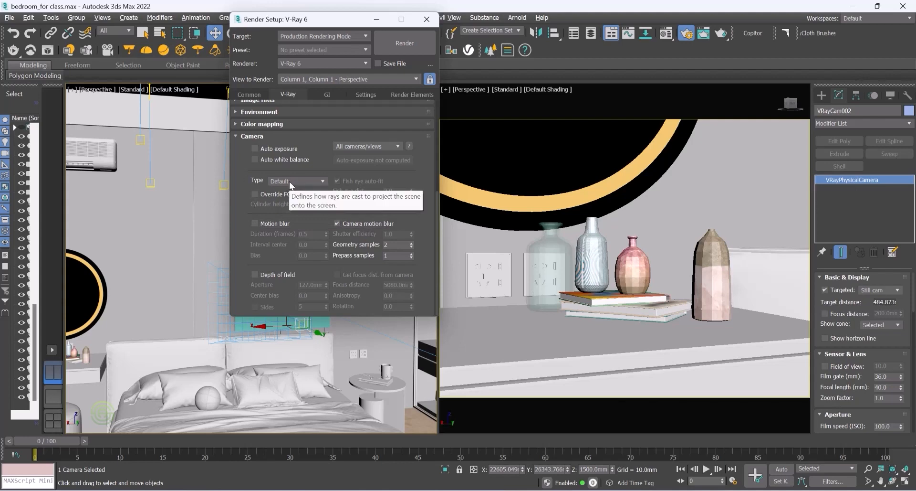
click(275, 182)
click(283, 198)
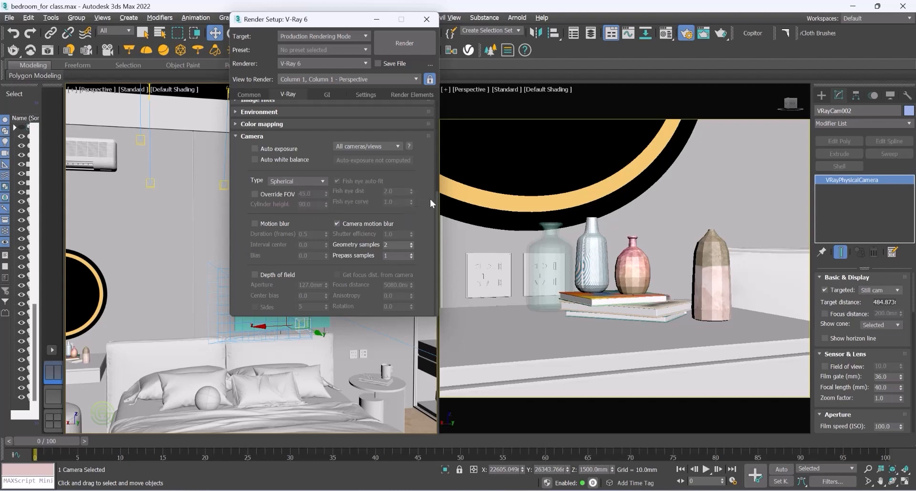
Step: Enable Override FOV, set the field of view to 360 and close Render Setup
click(254, 193)
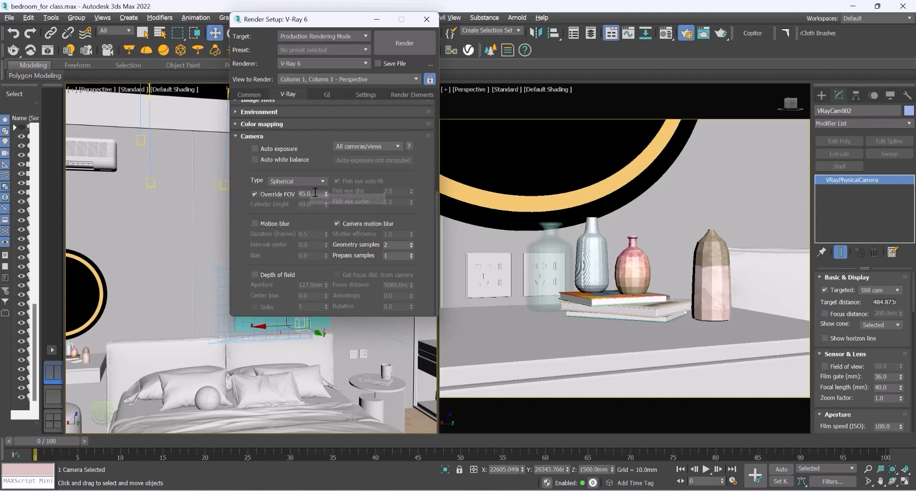
double_click(313, 194)
drag(313, 194, 292, 195)
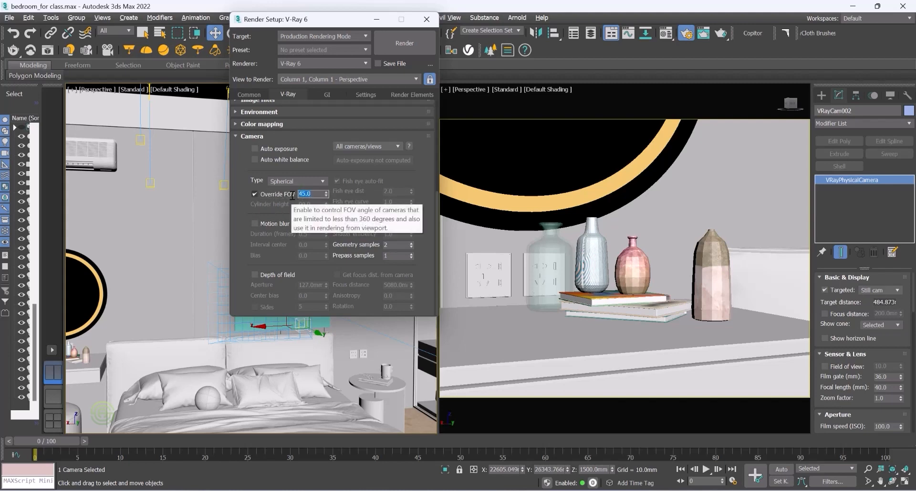
key(Return)
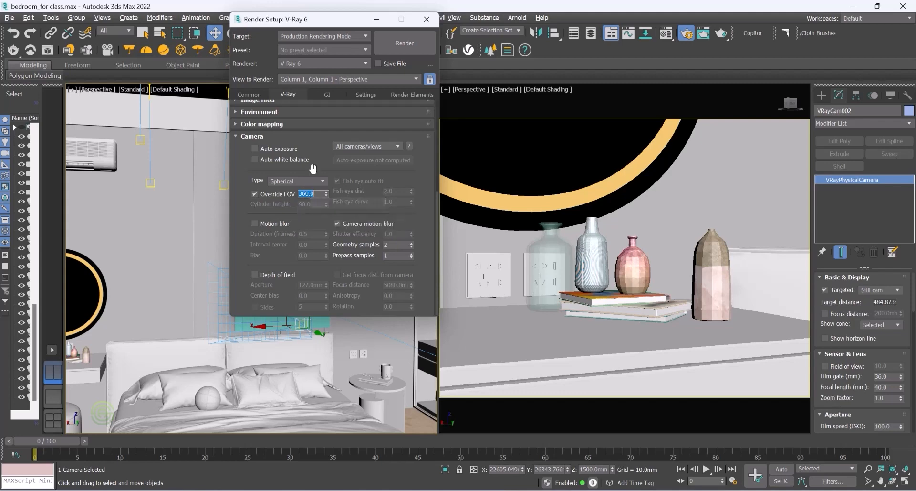
click(427, 20)
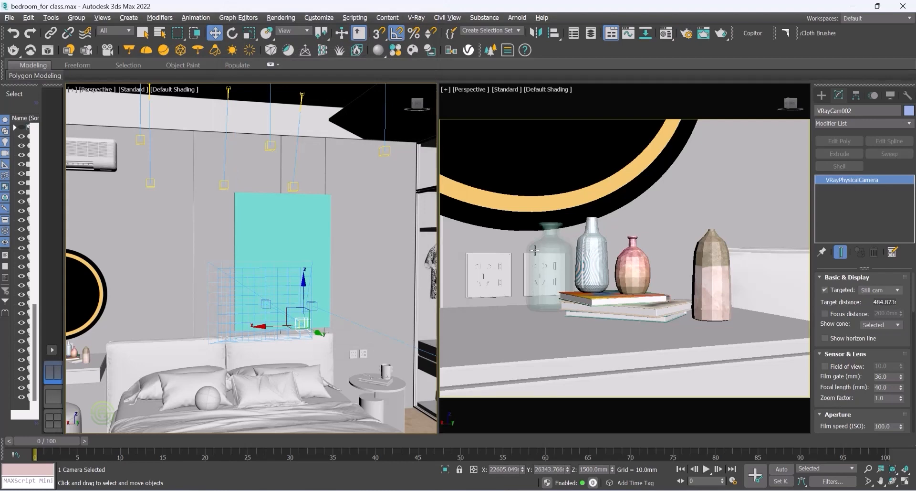
Step: Switch the right viewport to the VRayCam002 camera view and render the spherical panorama
click(513, 190)
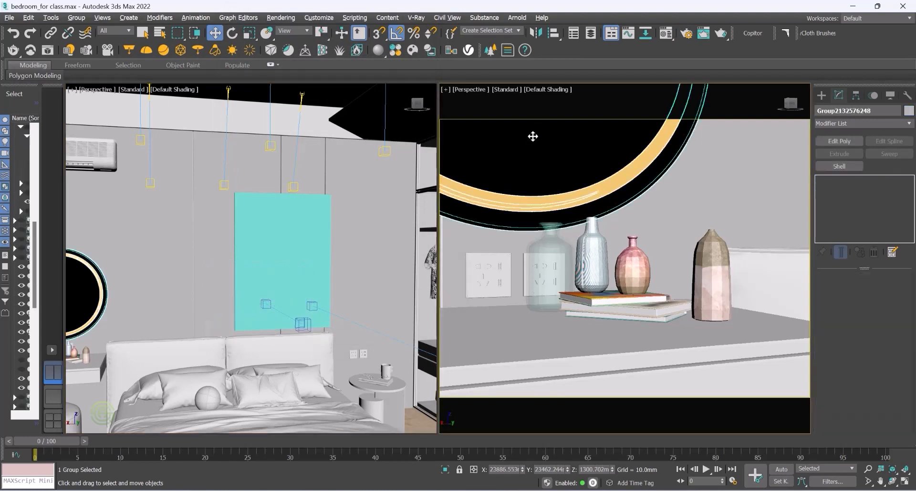
key(c)
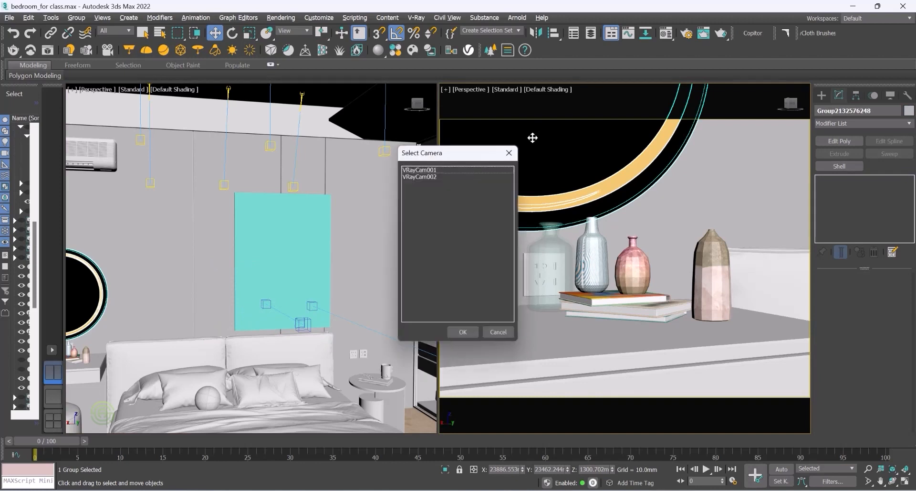
click(432, 178)
click(471, 332)
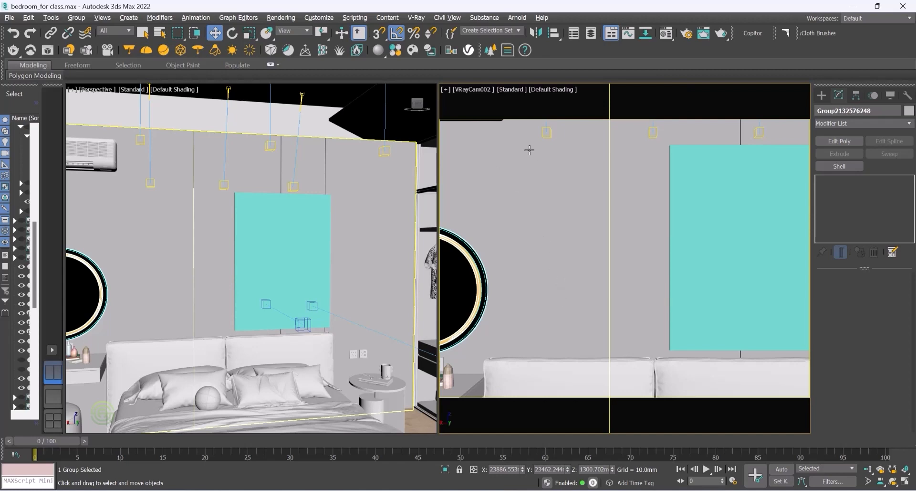
drag(15, 54, 14, 70)
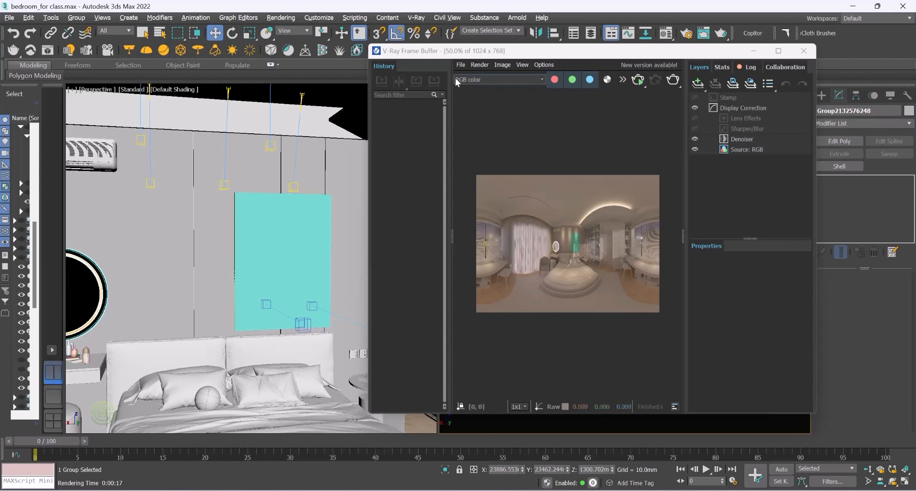
Step: Save the rendered image as a JPEG named 360 bedroom view in the Class 6 folder and close the frame buffer
click(461, 65)
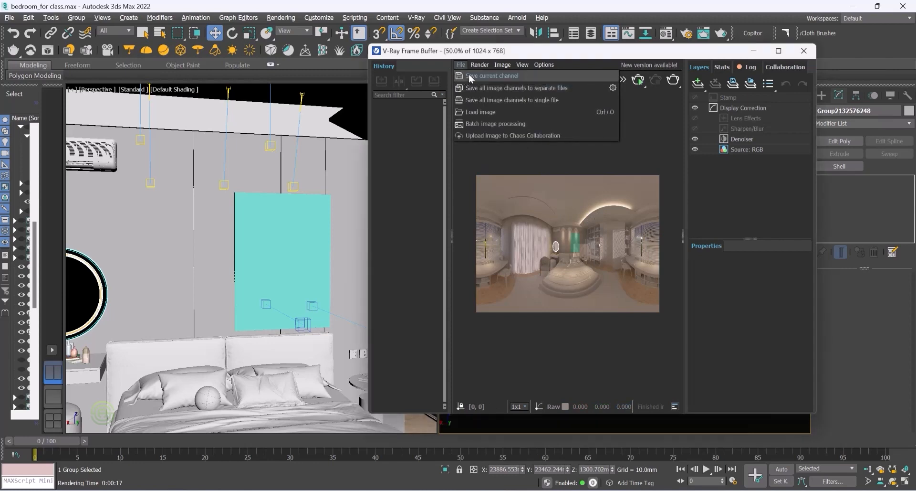
click(471, 76)
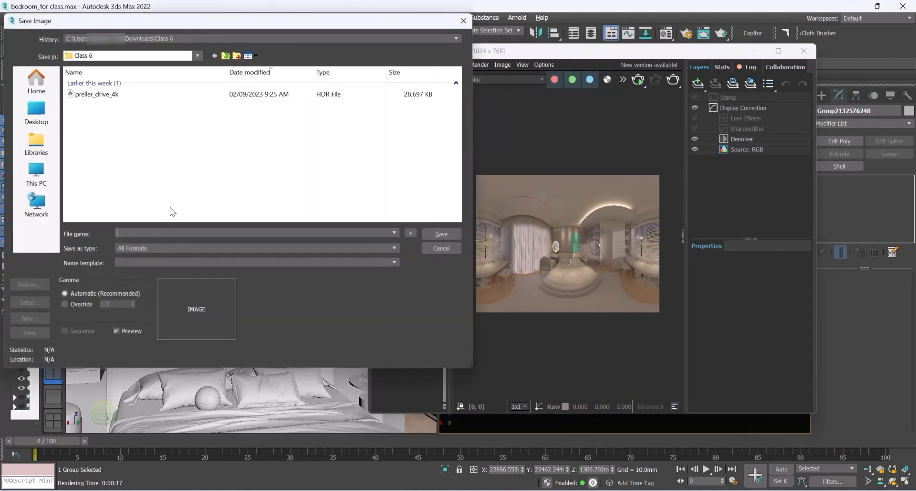
click(176, 248)
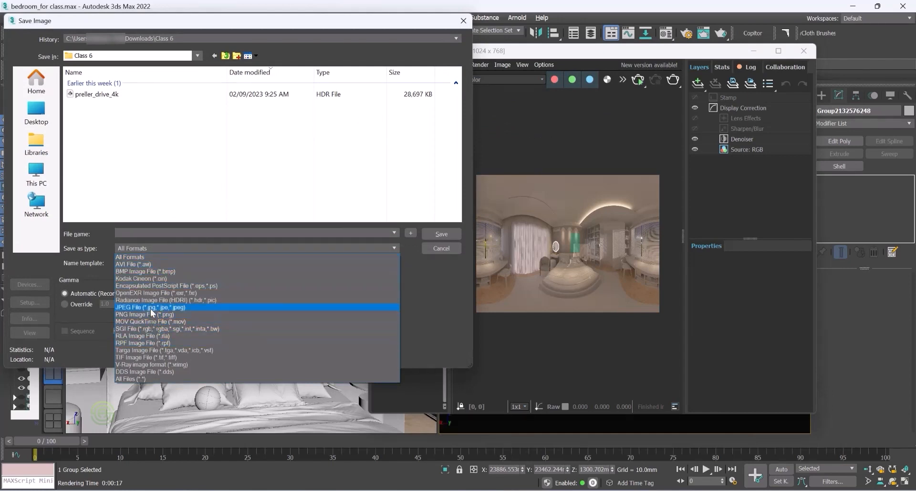
click(153, 307)
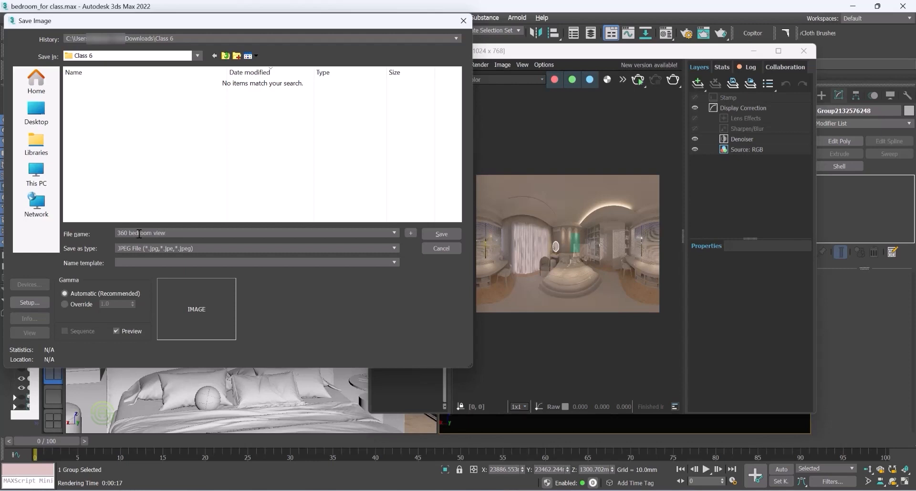
click(441, 235)
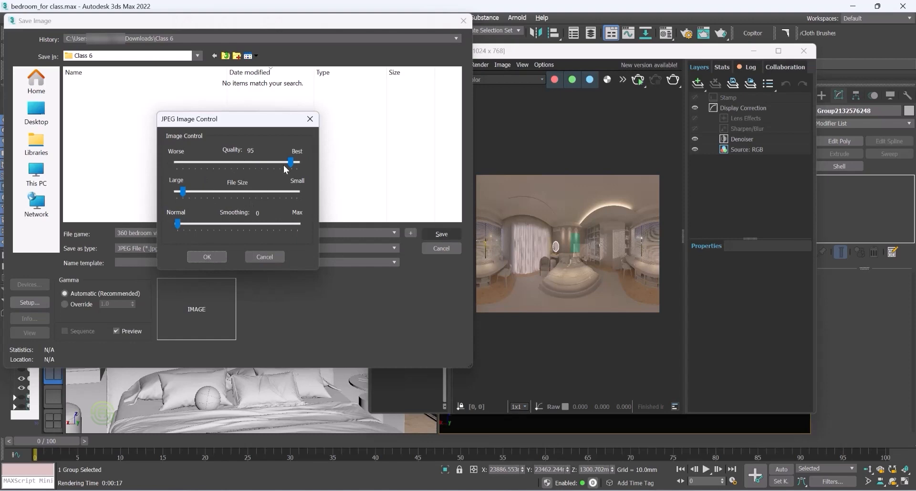
click(207, 257)
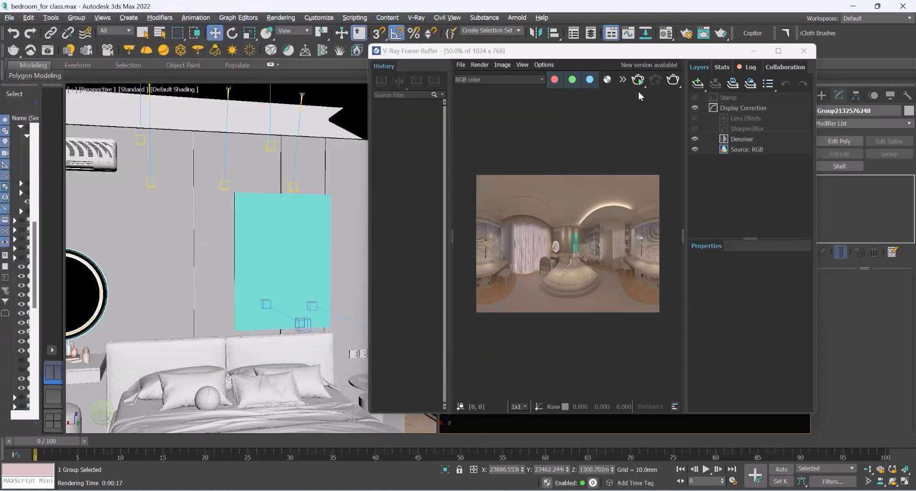
click(804, 52)
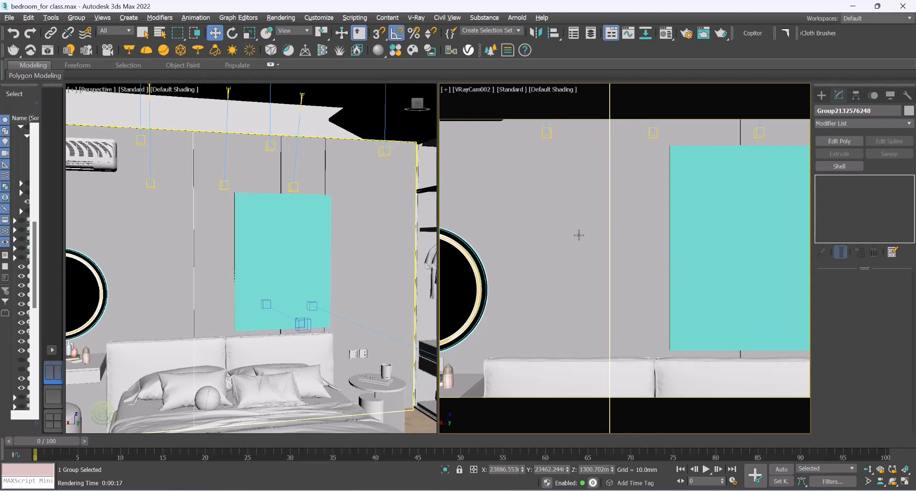
Step: Switch to the browser and open the Orbix 360 website from the search results
click(612, 453)
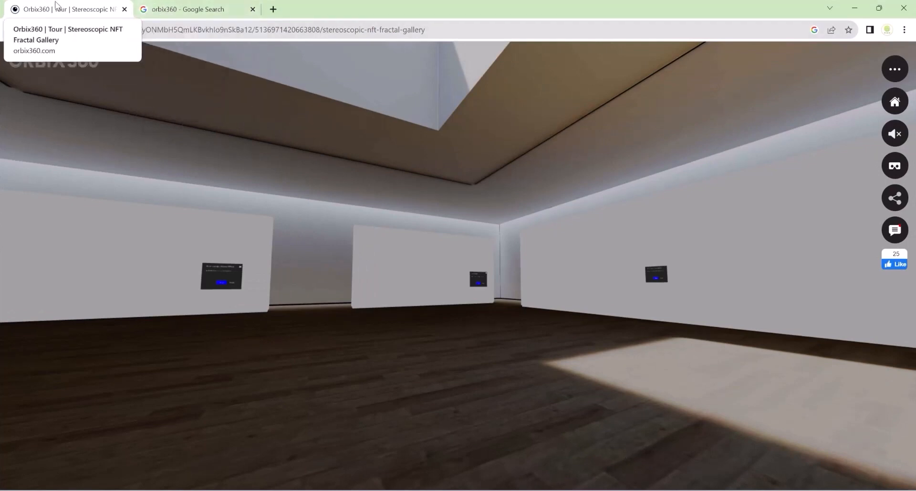
drag(381, 215, 137, 233)
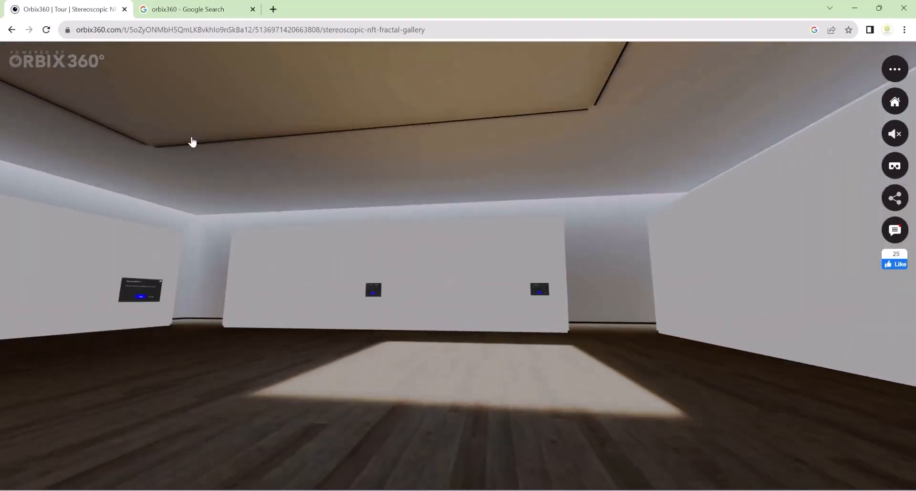
click(161, 10)
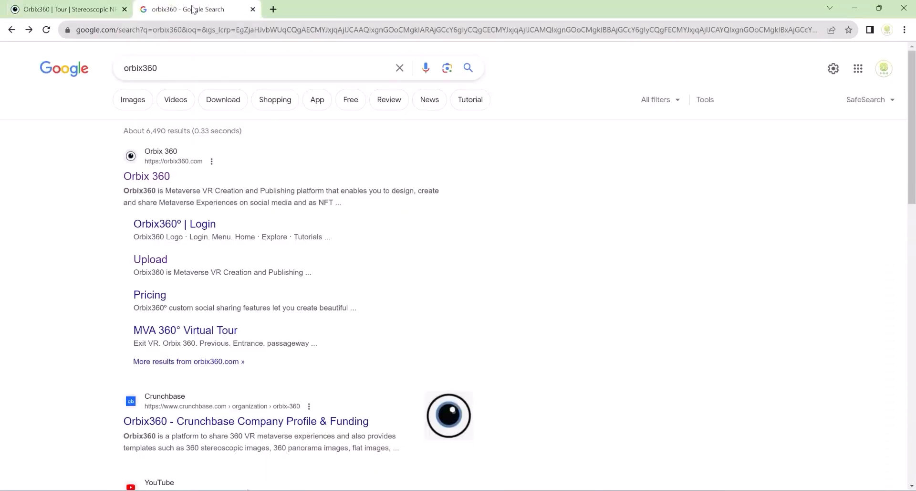
click(159, 180)
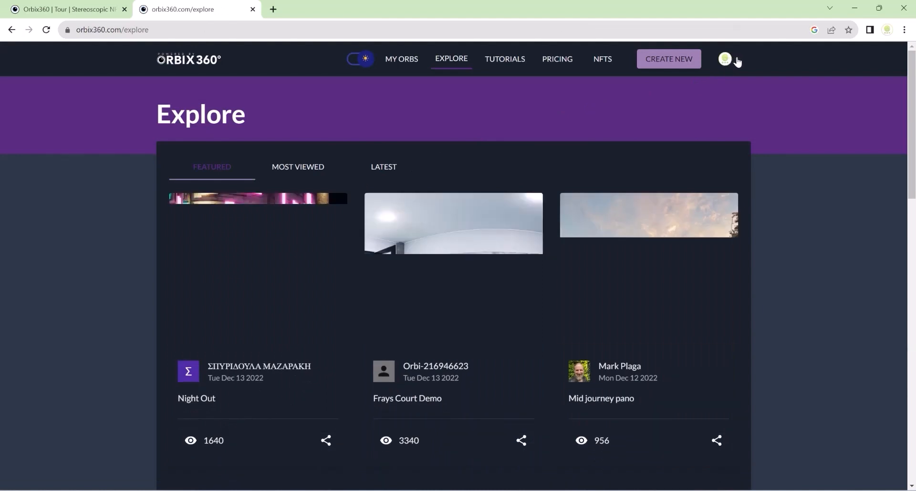
click(738, 62)
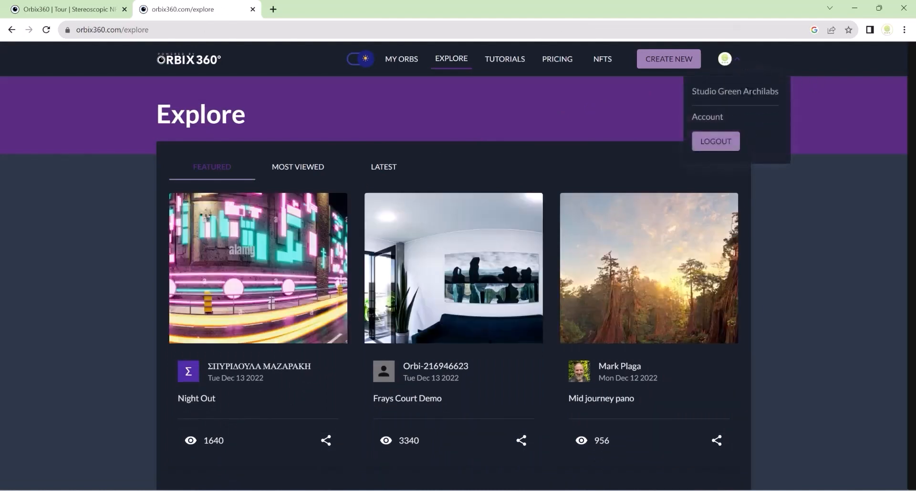
click(741, 59)
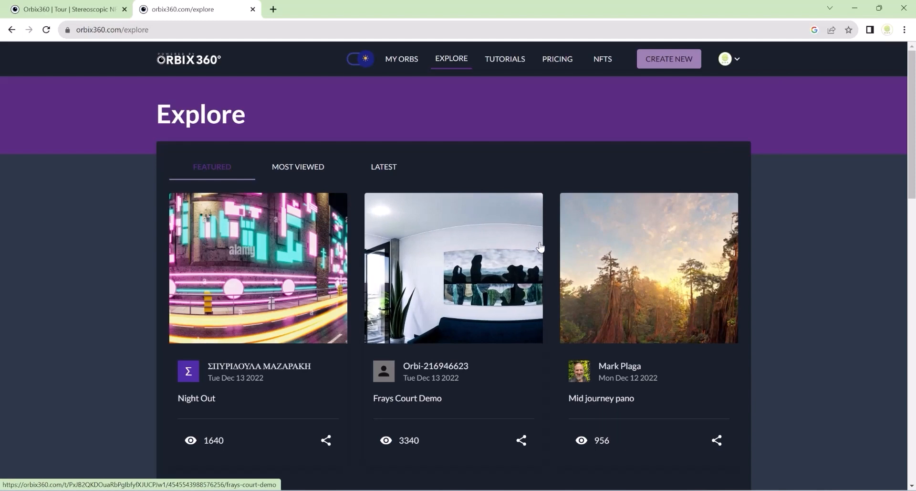
Step: Create a new orb using the 360° Images template
click(672, 64)
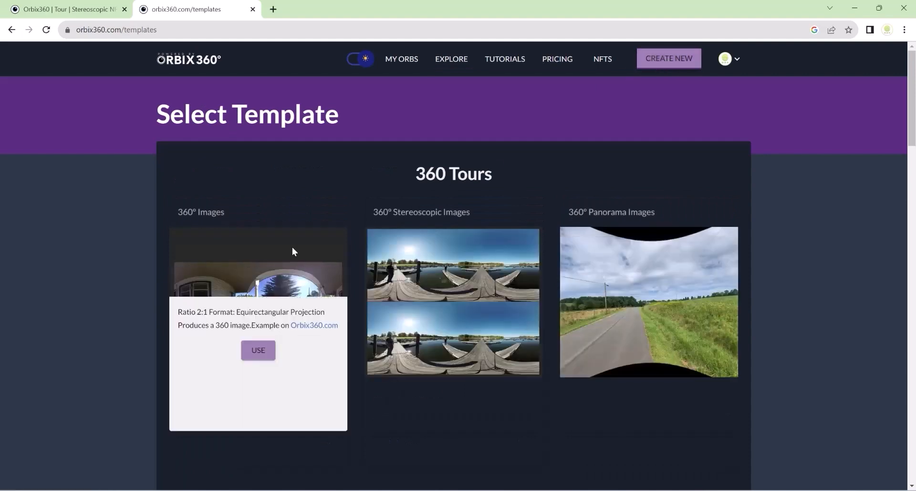
mouse_move(480, 330)
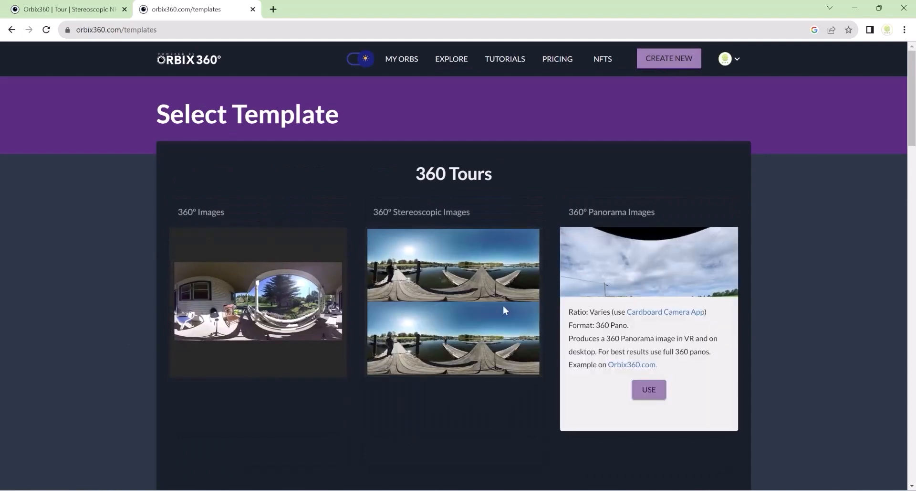
mouse_move(267, 296)
scroll(284, 274, down, 1)
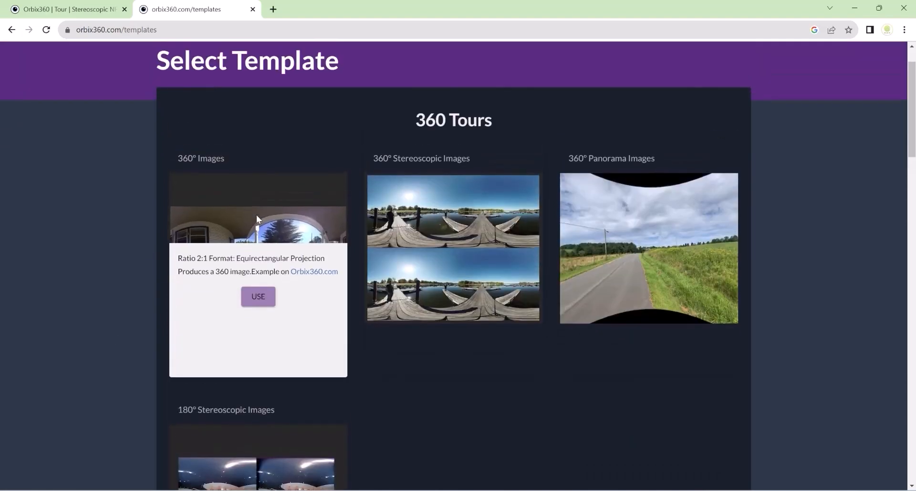
scroll(267, 220, down, 3)
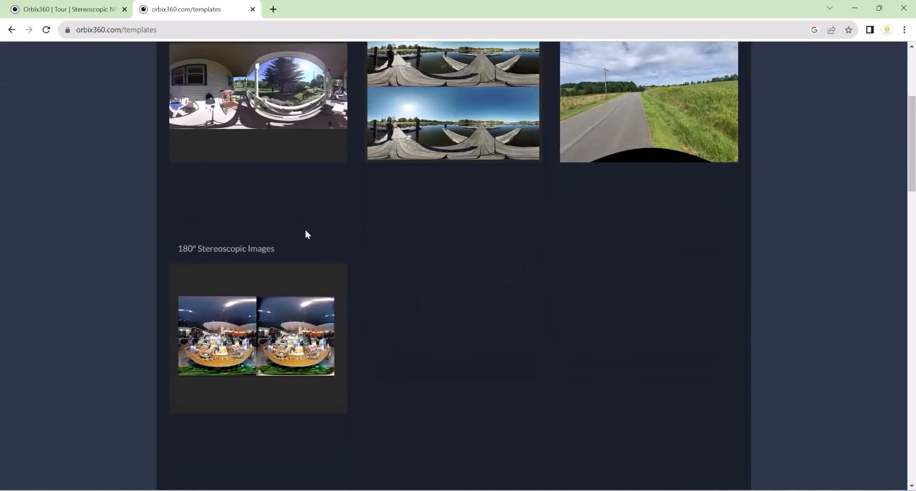
scroll(336, 259, up, 3)
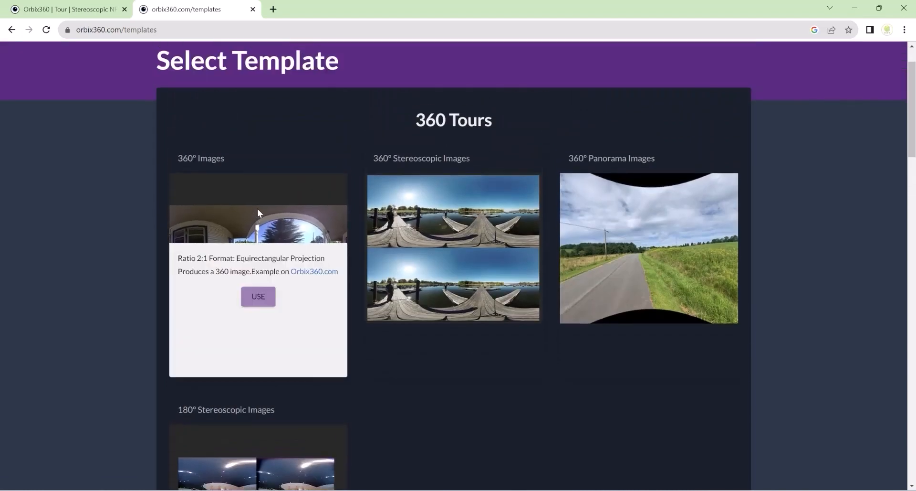
mouse_move(265, 214)
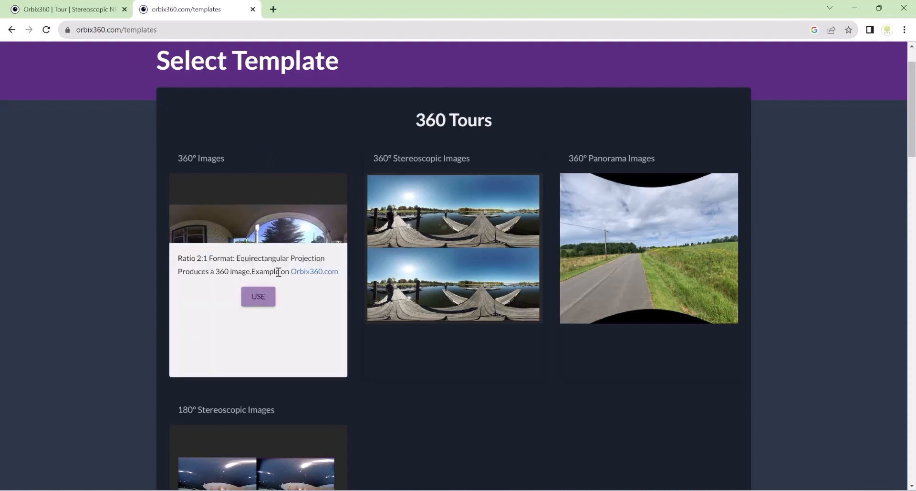
click(258, 300)
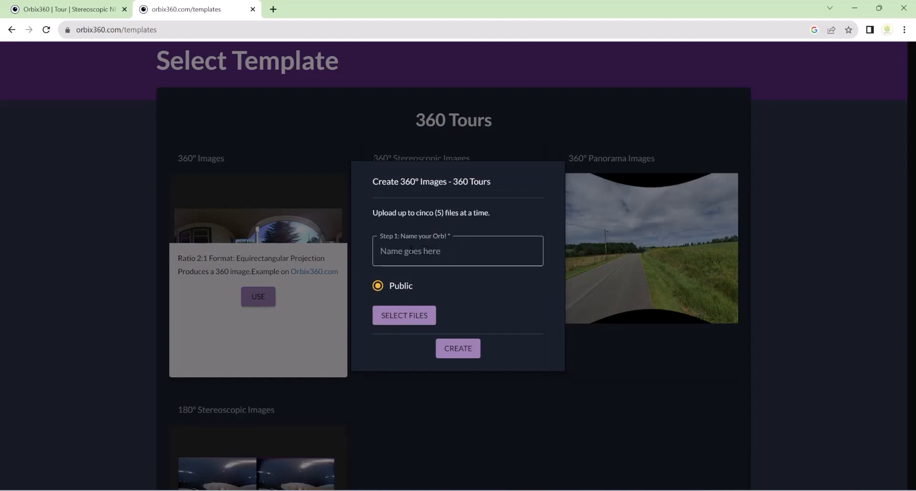
Step: Name the orb Bedroom
click(406, 251)
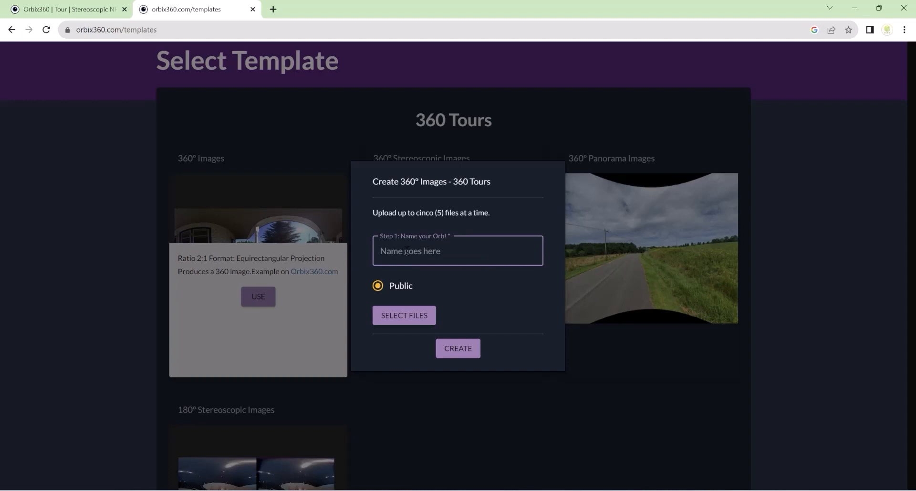
text(Bedrocom)
Step: Attach the 360 bedroom view image from the Class 6 folder to the orb and create it
click(406, 316)
click(425, 82)
double_click(426, 82)
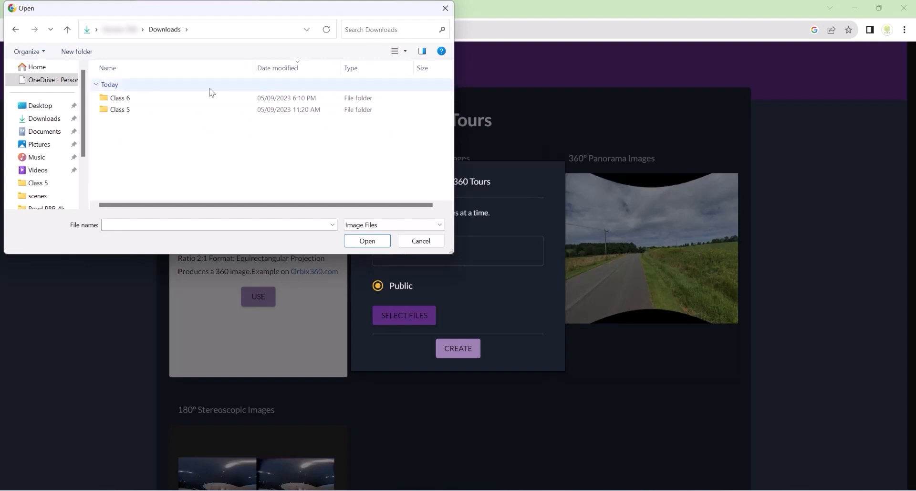
double_click(133, 100)
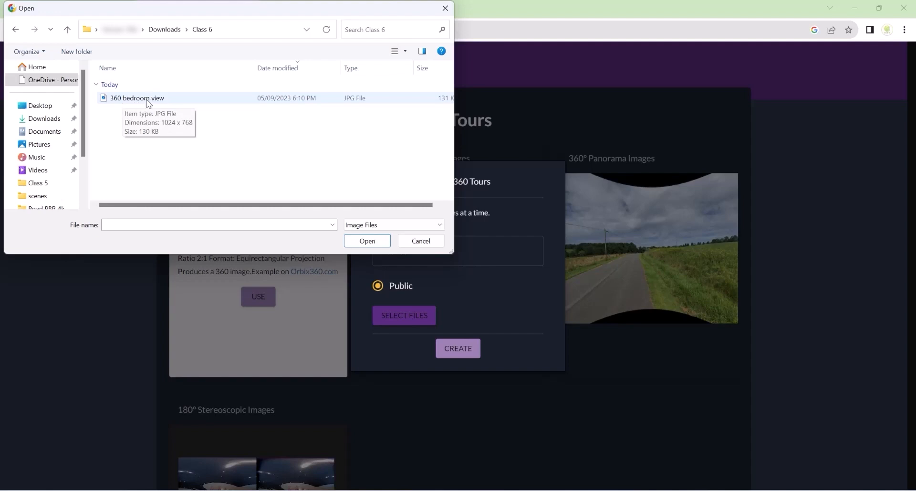
click(126, 102)
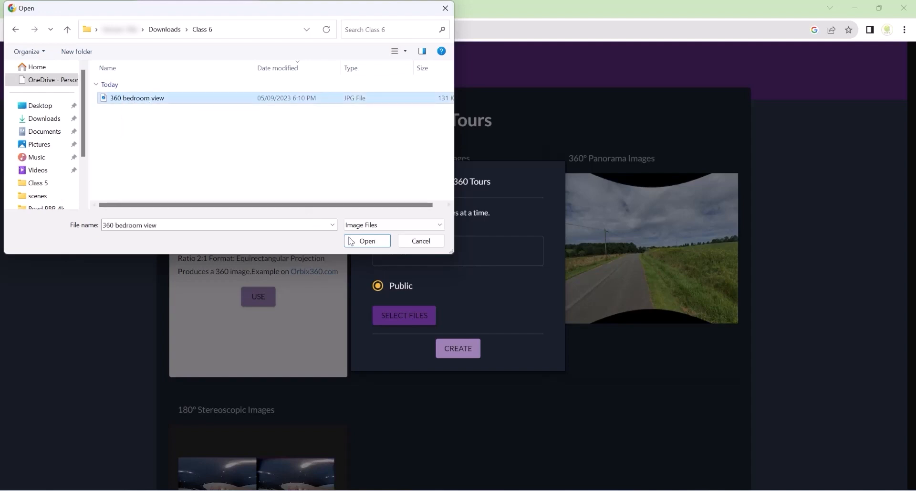
click(365, 241)
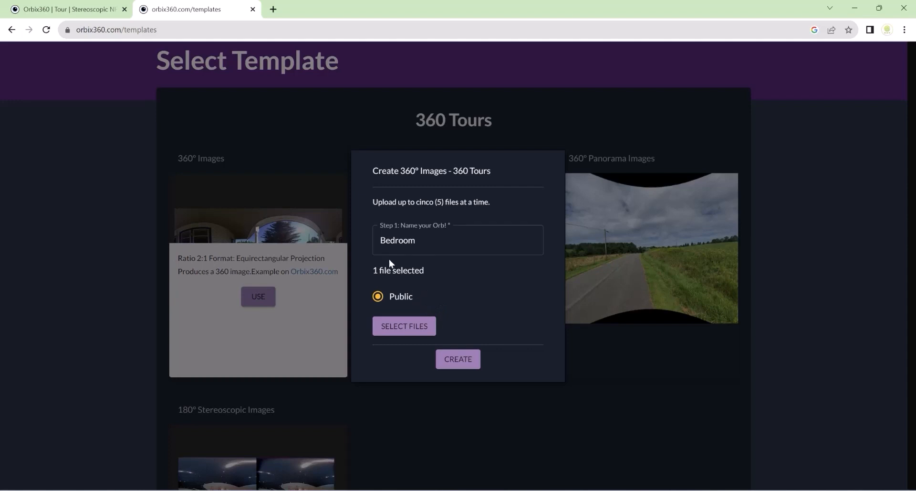
click(461, 359)
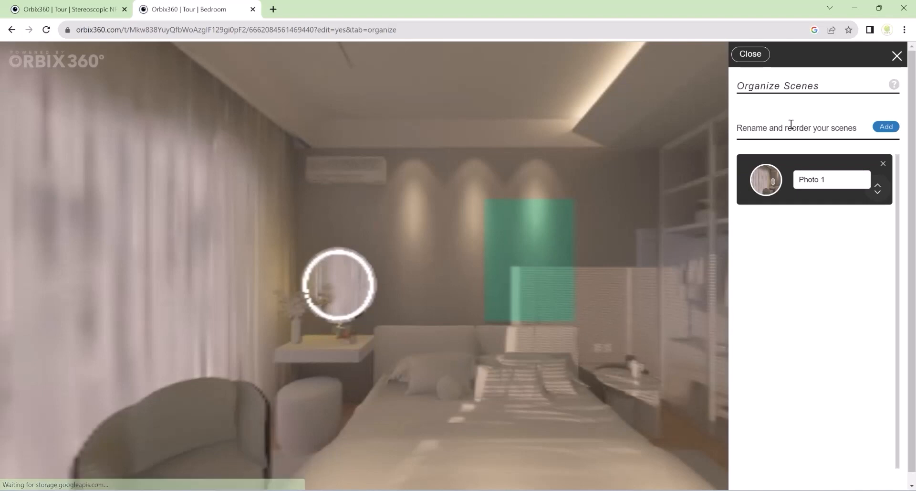
Step: Rename the tour's first scene to Bedroom
drag(826, 179, 788, 183)
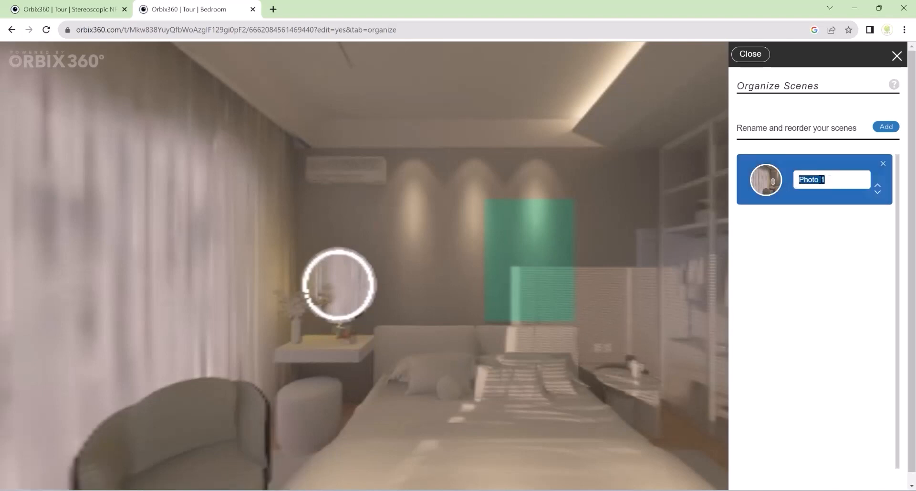
text(Bedroom)
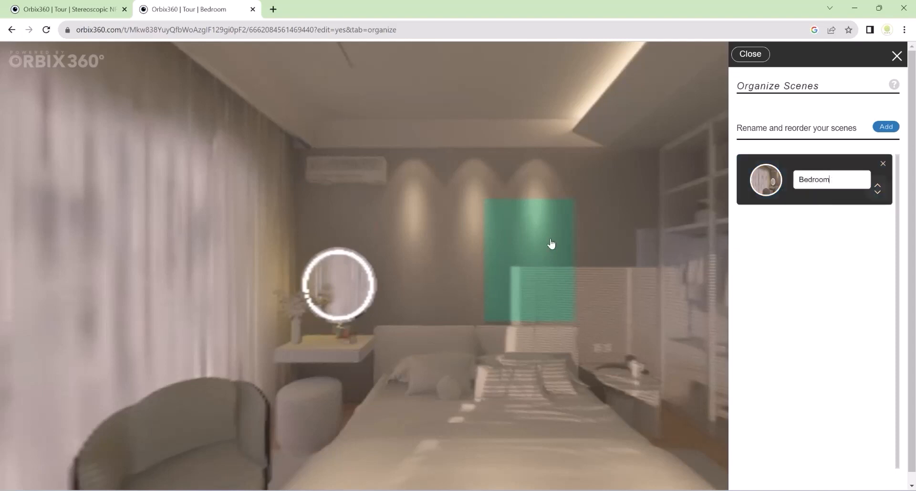
Step: Look around the bedroom panorama and select the tour page's web address
drag(582, 317, 544, 313)
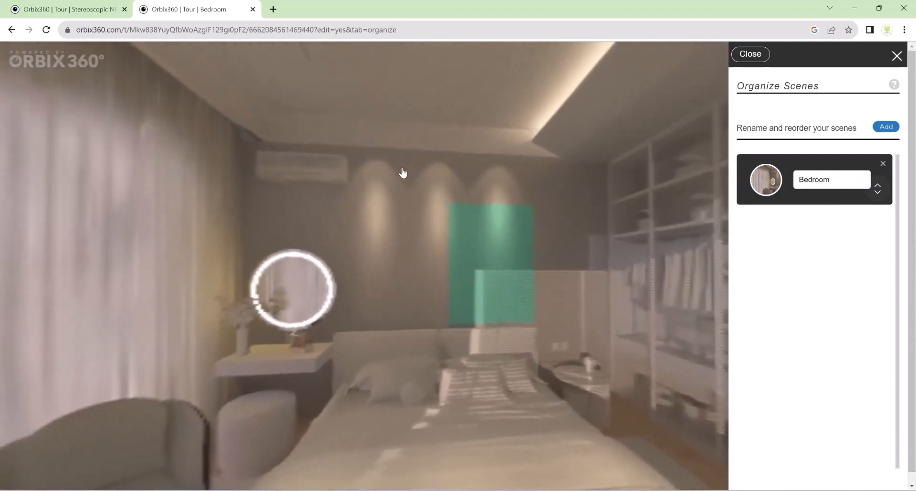
mouse_move(394, 258)
mouse_down()
mouse_move(468, 241)
mouse_move(394, 263)
mouse_up()
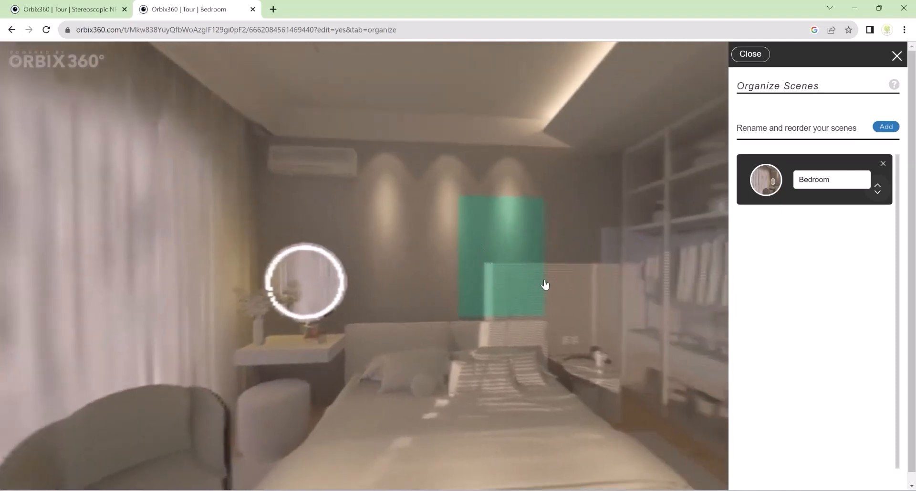
drag(636, 329, 666, 334)
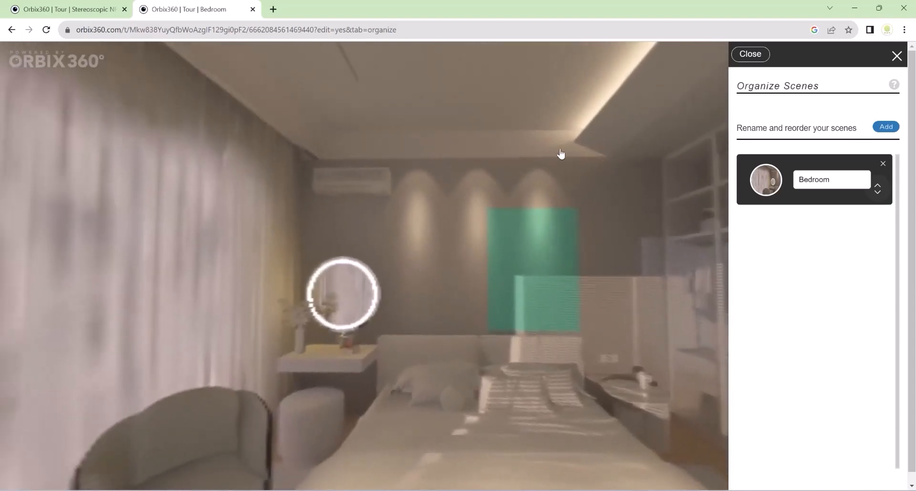
drag(335, 268, 428, 280)
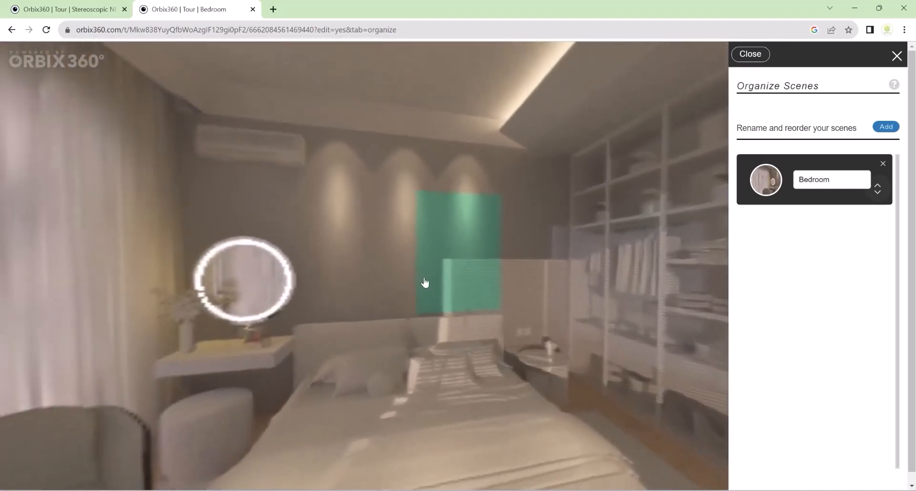
drag(352, 216, 385, 256)
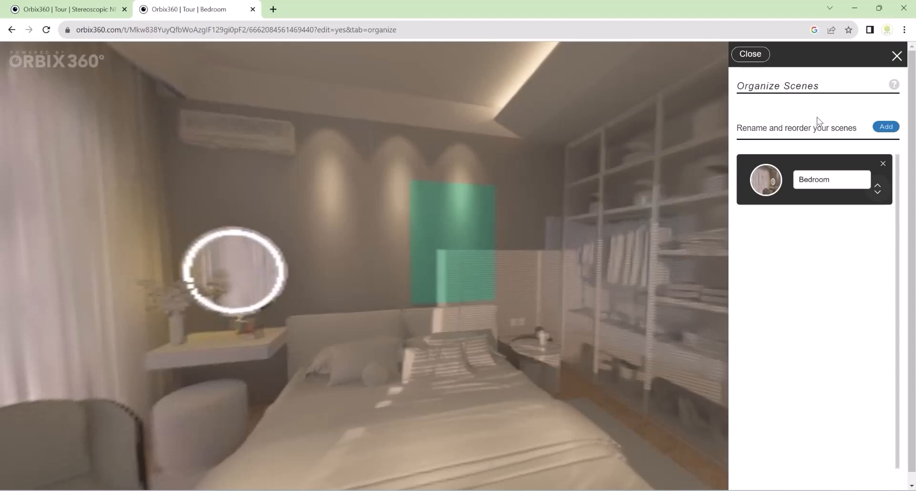
click(412, 29)
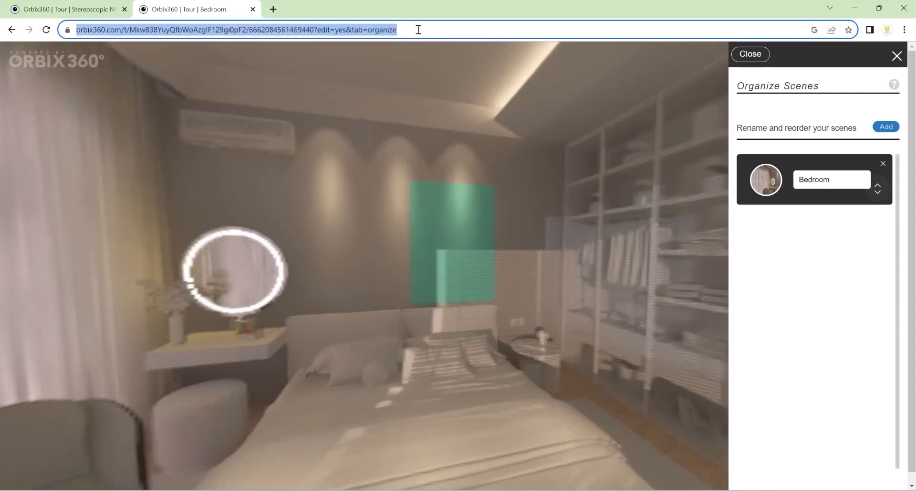
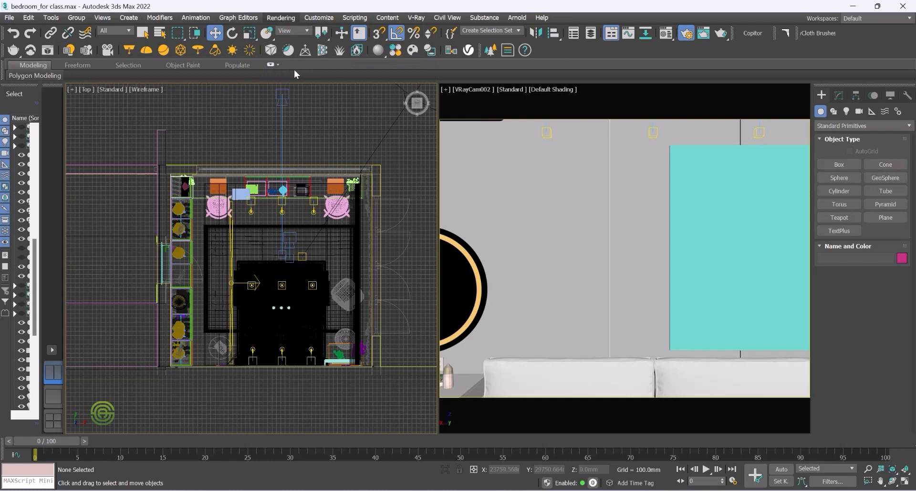
Step: Open the render setup and set the V-Ray camera type back to Default
key(F10)
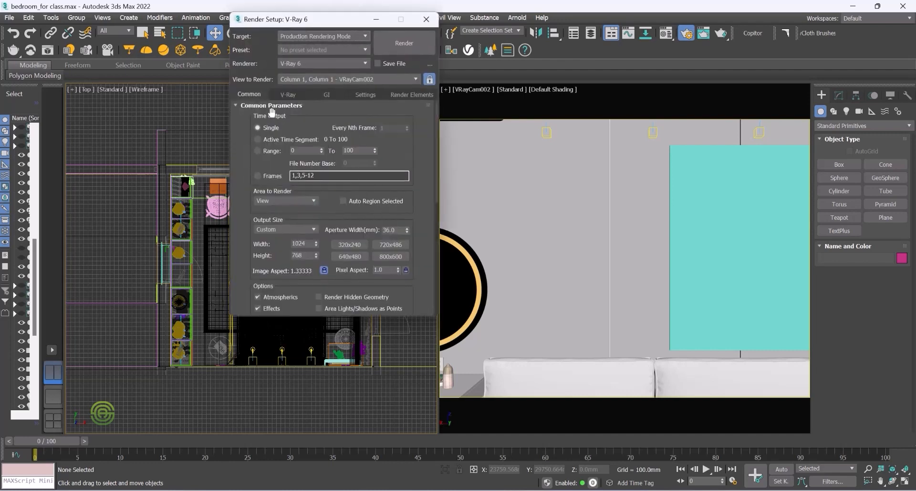
drag(437, 156, 445, 281)
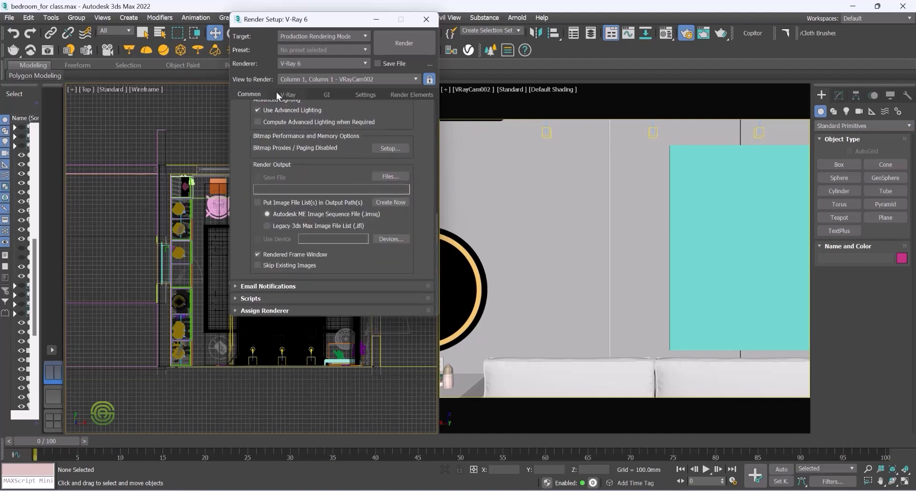
click(285, 94)
drag(434, 202, 435, 299)
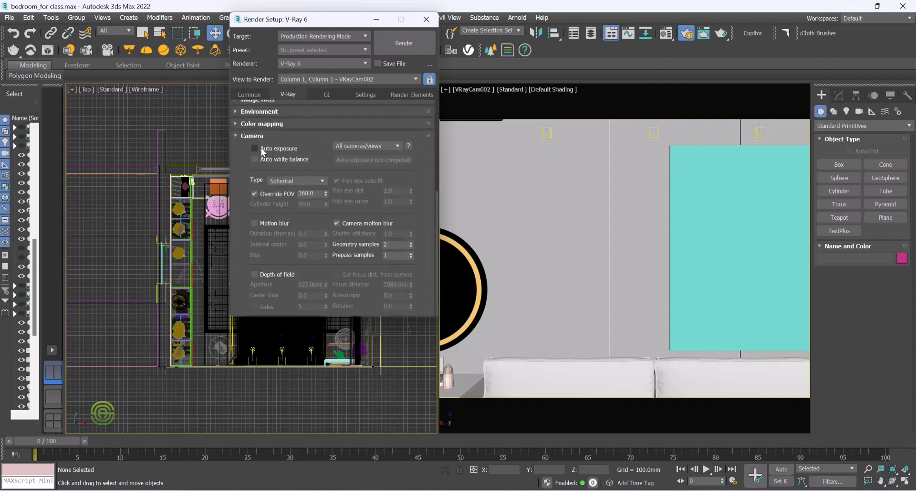
click(299, 181)
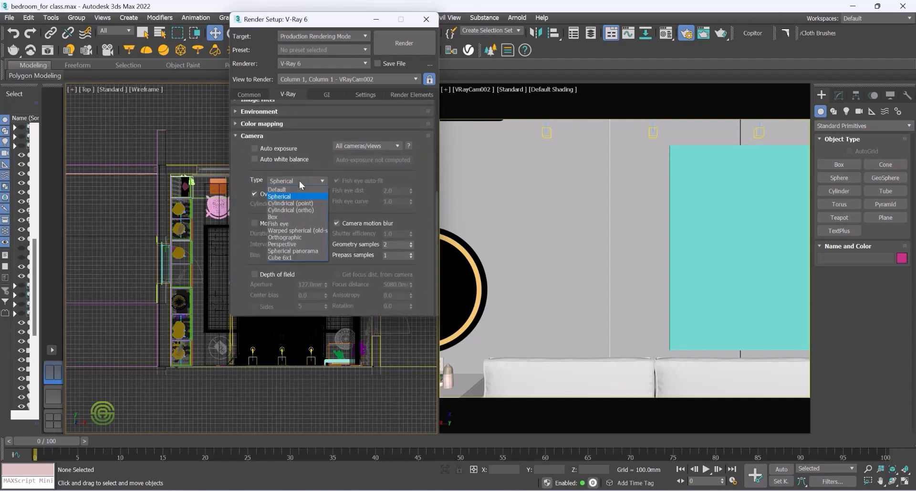
click(279, 189)
Step: Set the override FOV to 45, turn off Override FOV, and close the render setup
drag(316, 194, 294, 194)
text(45)
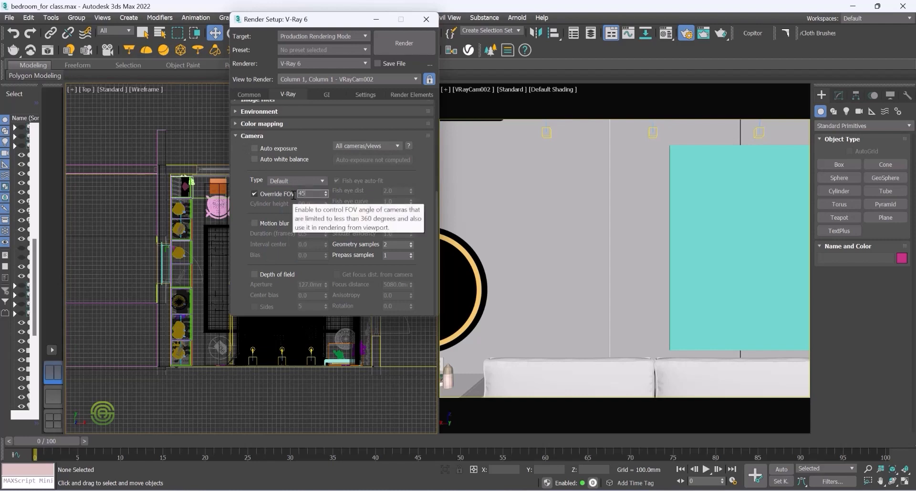
key(Return)
click(255, 194)
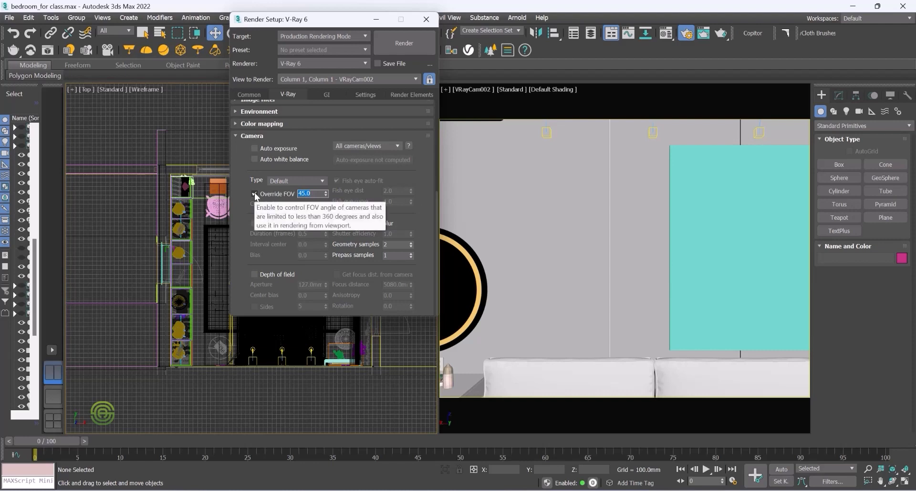
click(239, 135)
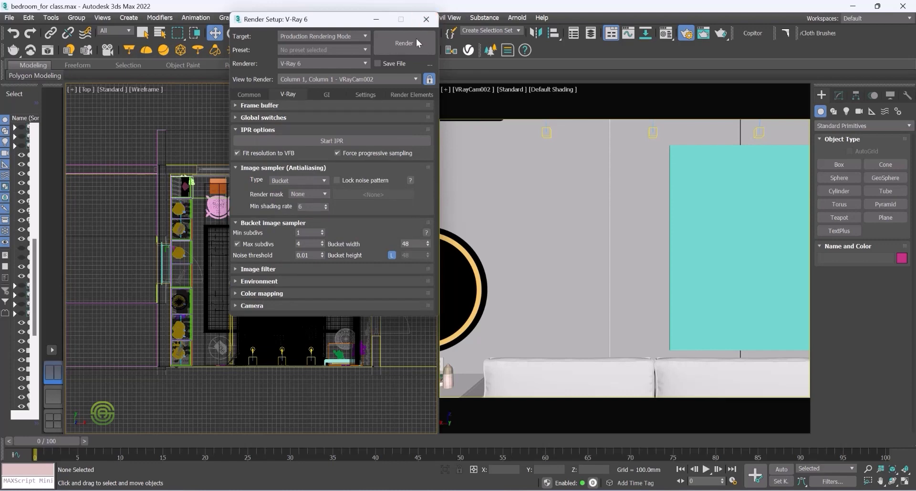
click(425, 21)
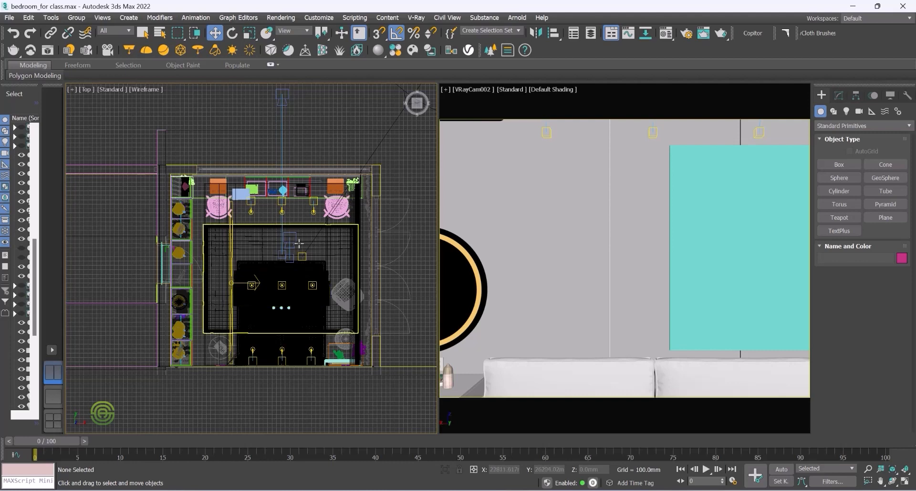
Step: Select the VRayCam002 camera in the Top view and inspect its position in the room
scroll(287, 256, up, 5)
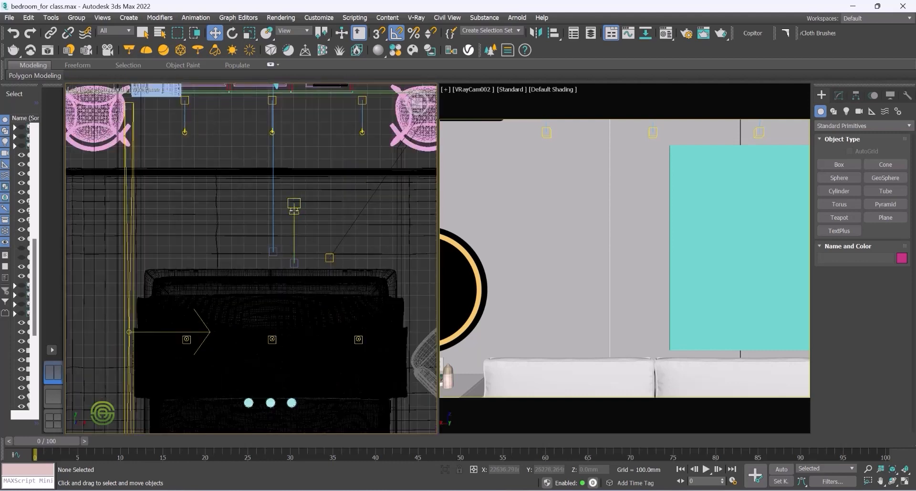
click(298, 203)
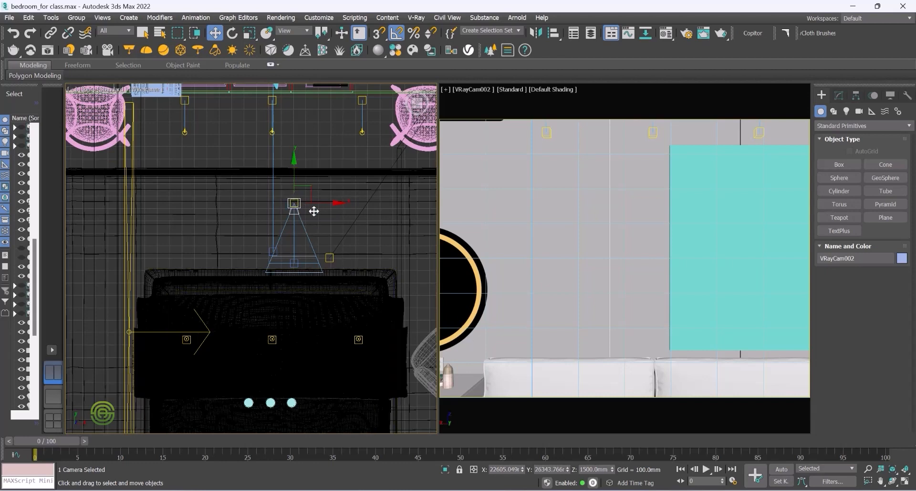
alt+middle_drag(304, 310, 303, 291)
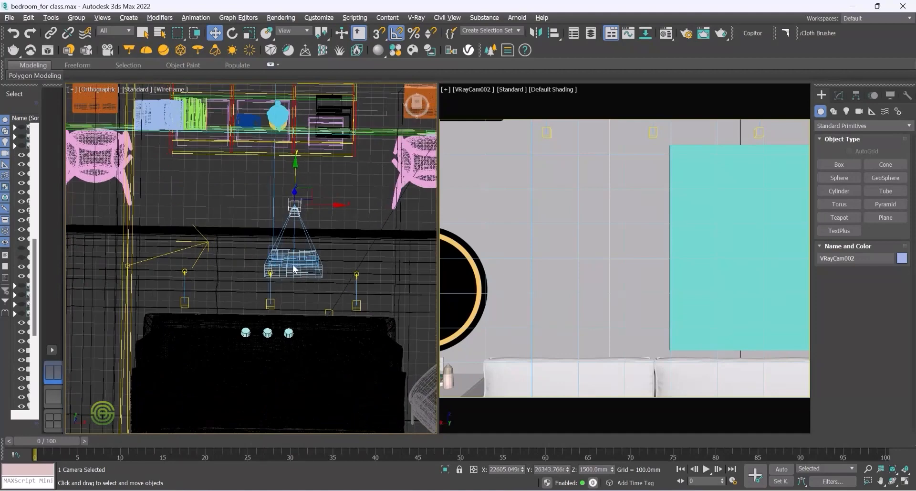
click(95, 89)
click(107, 149)
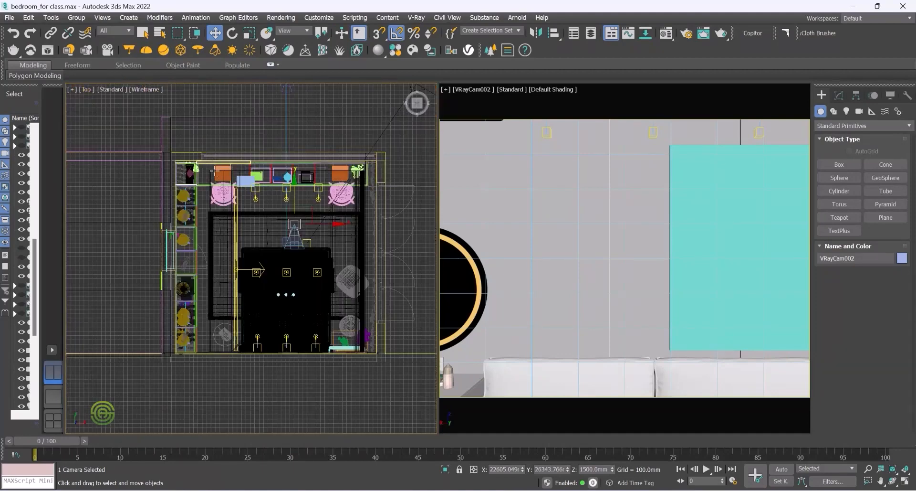
scroll(284, 228, up, 5)
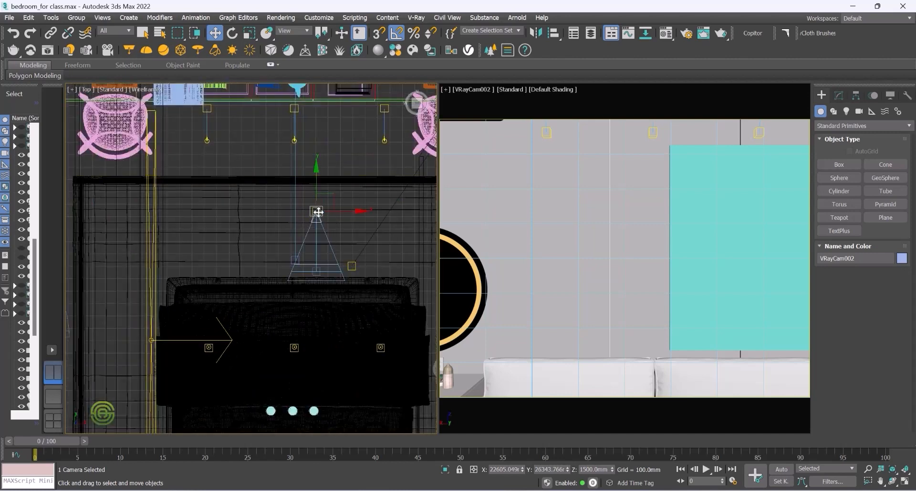
scroll(265, 214, down, 3)
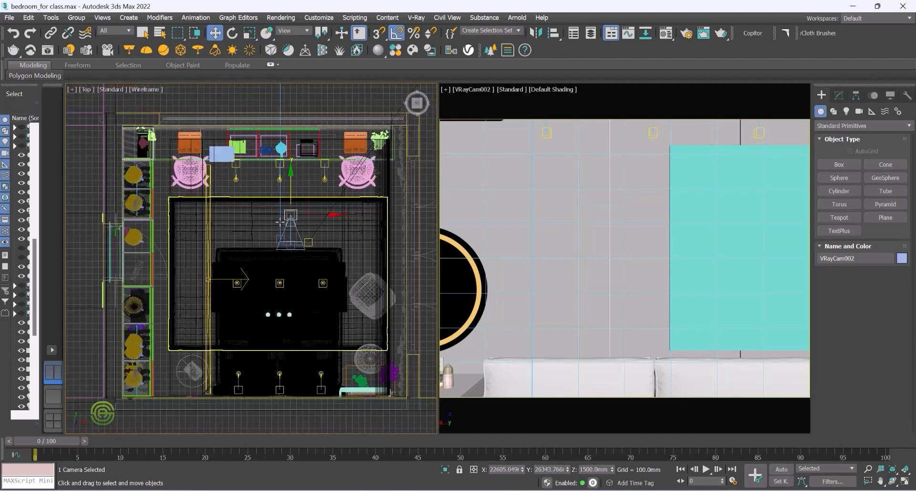
scroll(268, 215, up, 1)
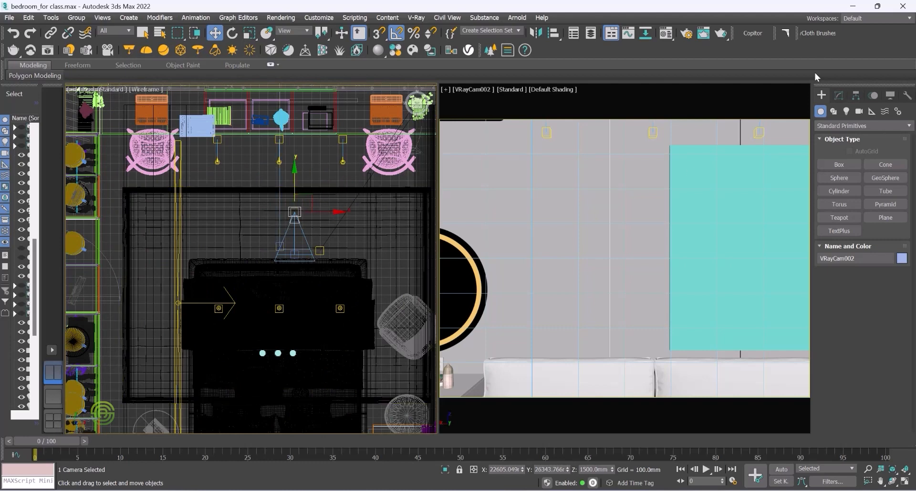
Step: Draw an arc spline of about 1508 mm radius across the room around the camera
click(833, 111)
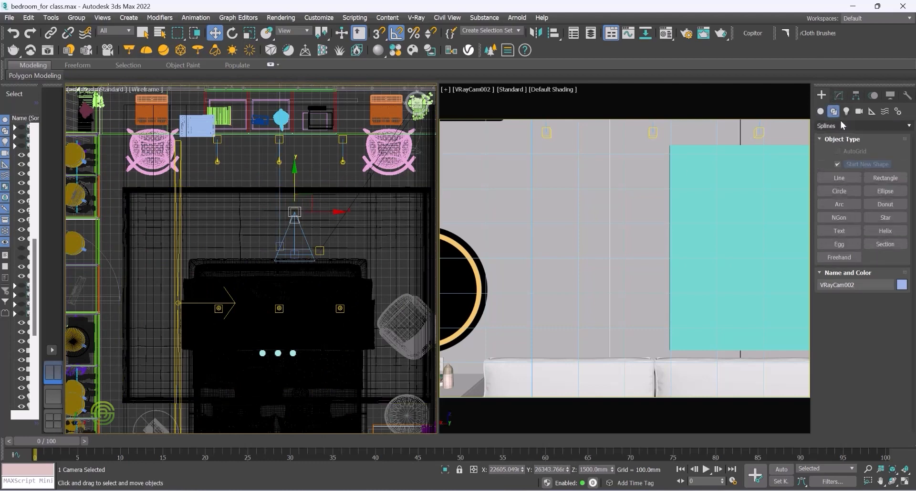
click(840, 126)
click(835, 137)
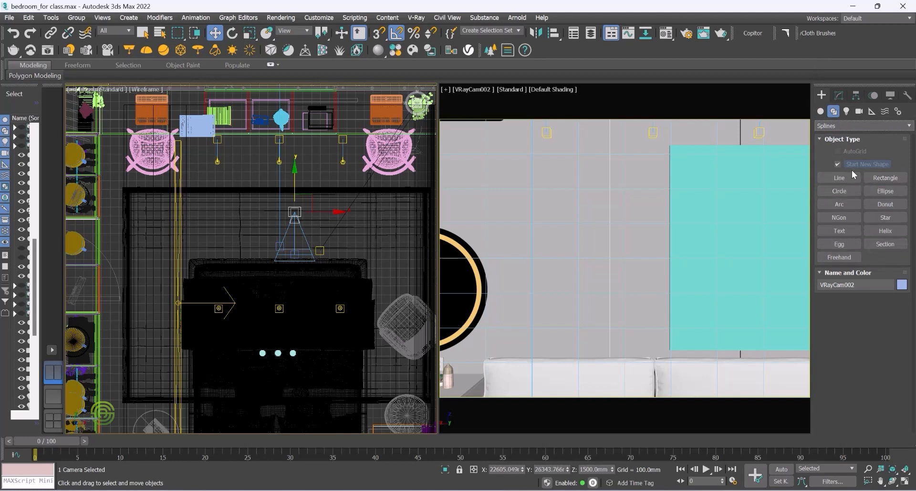
click(889, 178)
click(841, 190)
click(865, 179)
click(841, 178)
click(841, 204)
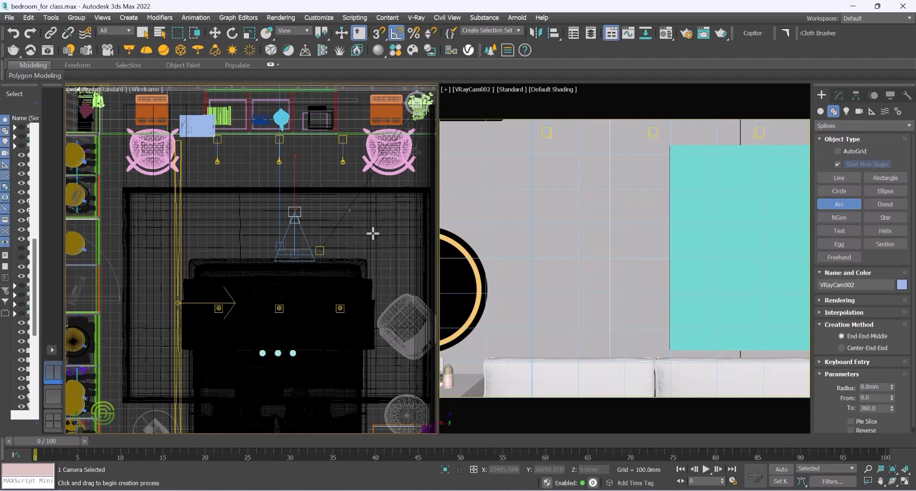
drag(379, 233, 169, 233)
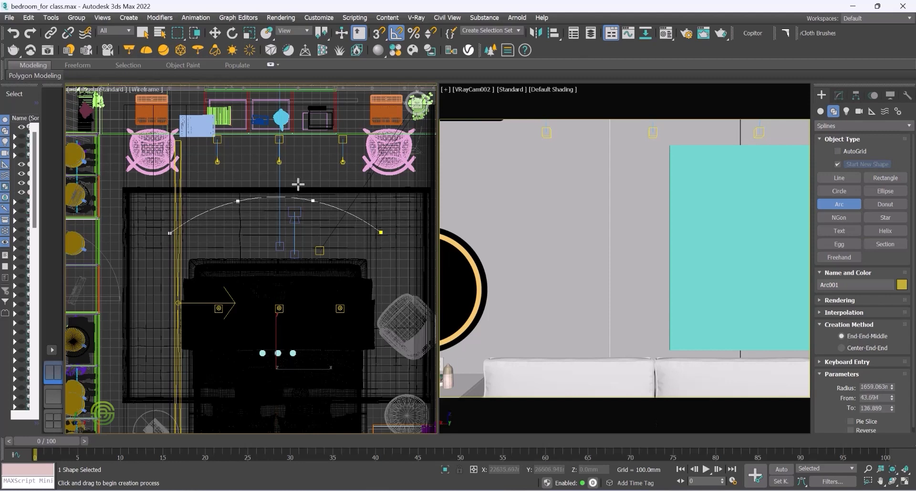
click(263, 180)
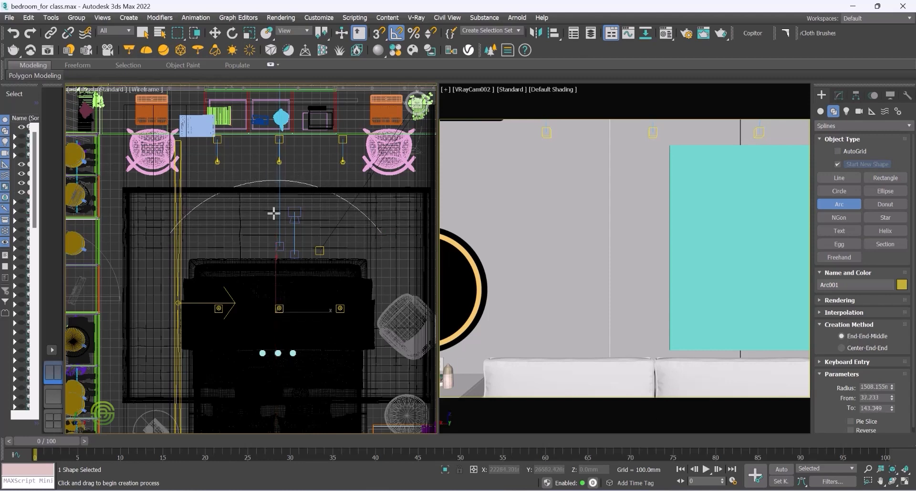
Step: Switch to a Perspective view and move the camera back along its Y axis
click(215, 33)
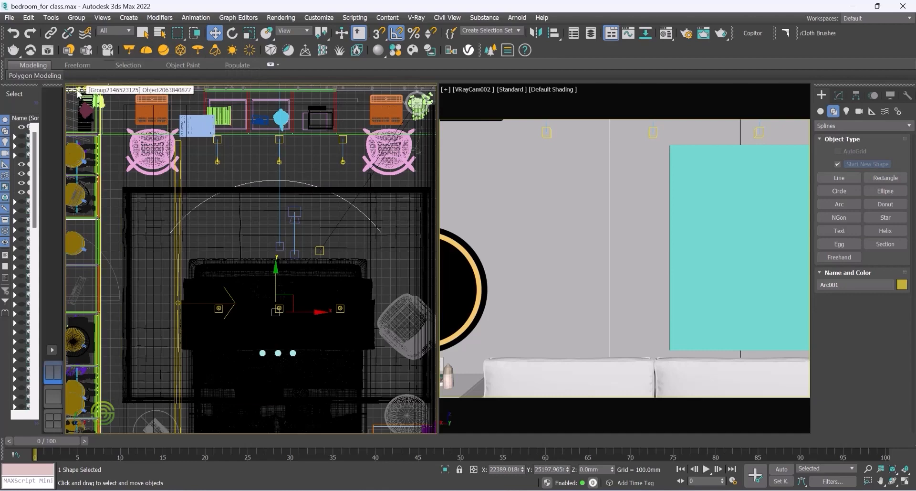
scroll(213, 174, down, 4)
click(93, 90)
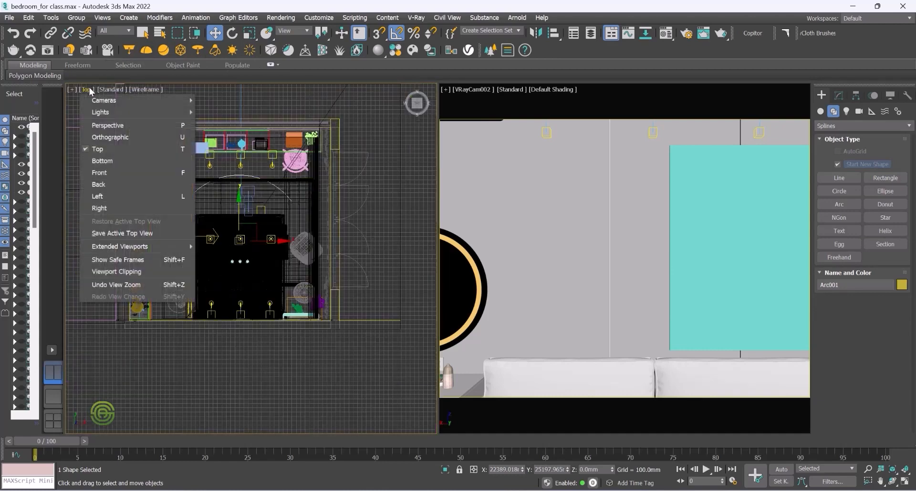
click(107, 124)
alt+middle_drag(273, 234, 272, 142)
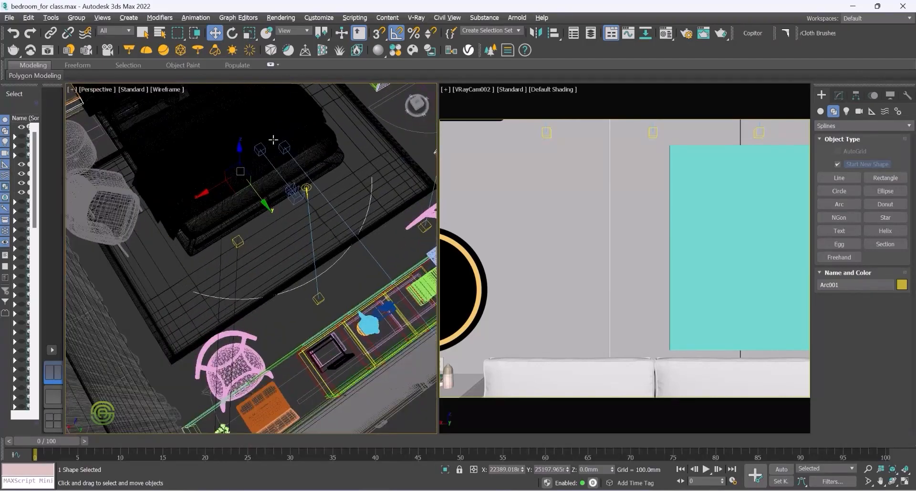
scroll(272, 141, up, 2)
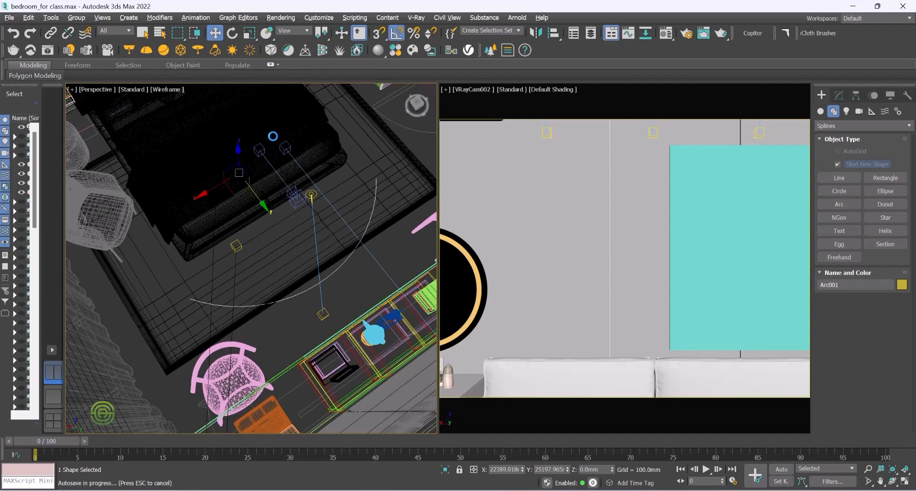
alt+middle_drag(272, 136, 195, 340)
alt+middle_drag(197, 328, 134, 373)
drag(108, 387, 109, 375)
drag(124, 268, 117, 131)
alt+middle_drag(211, 279, 272, 260)
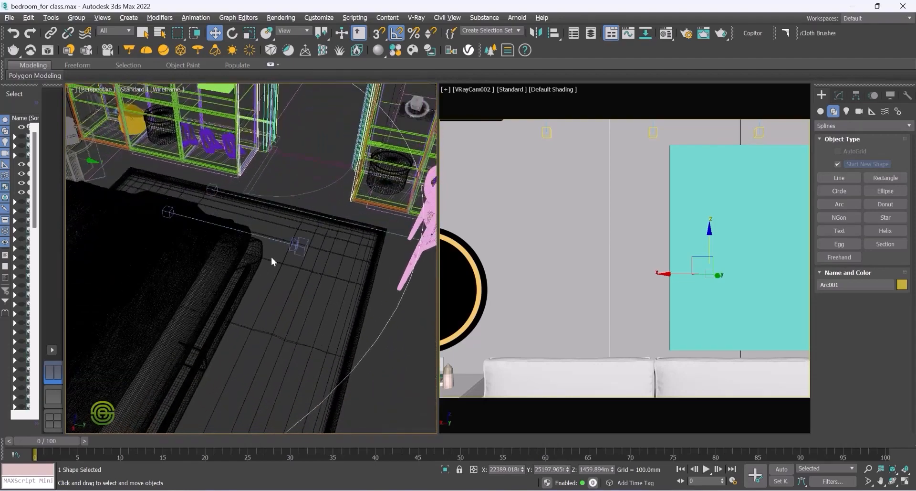
alt+middle_drag(215, 320, 222, 323)
scroll(332, 325, down, 2)
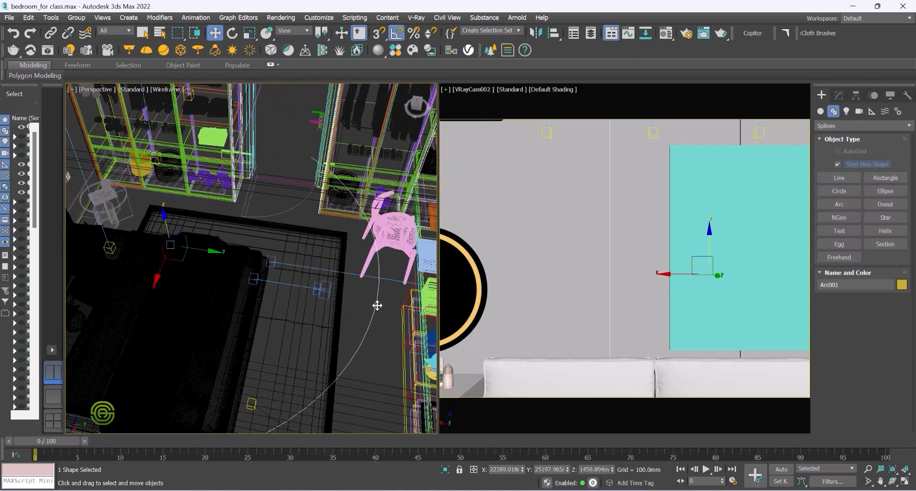
click(288, 283)
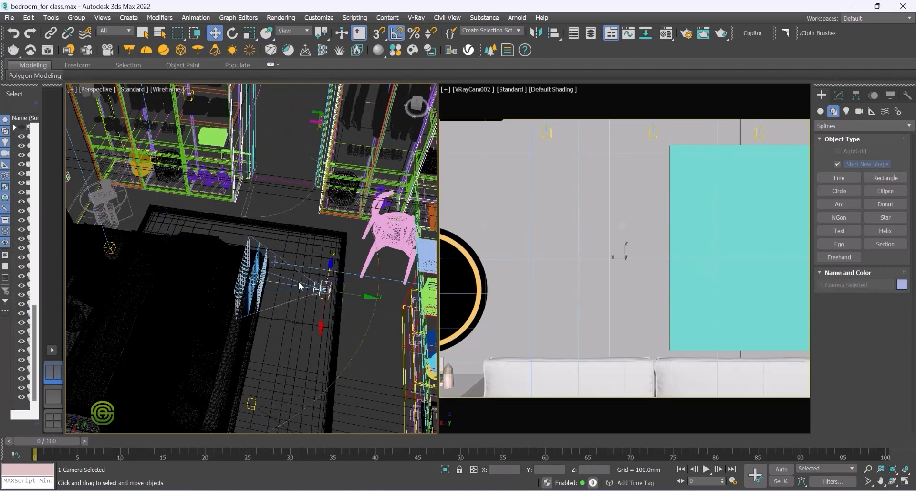
click(347, 309)
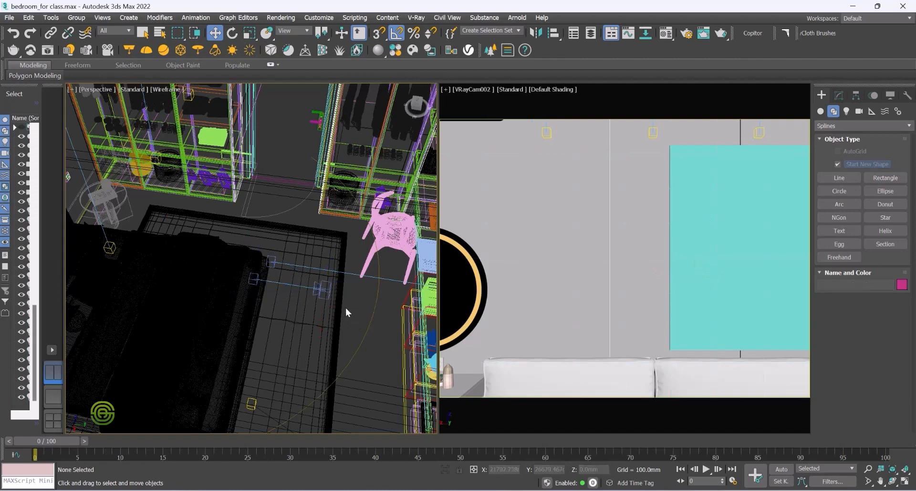
click(295, 285)
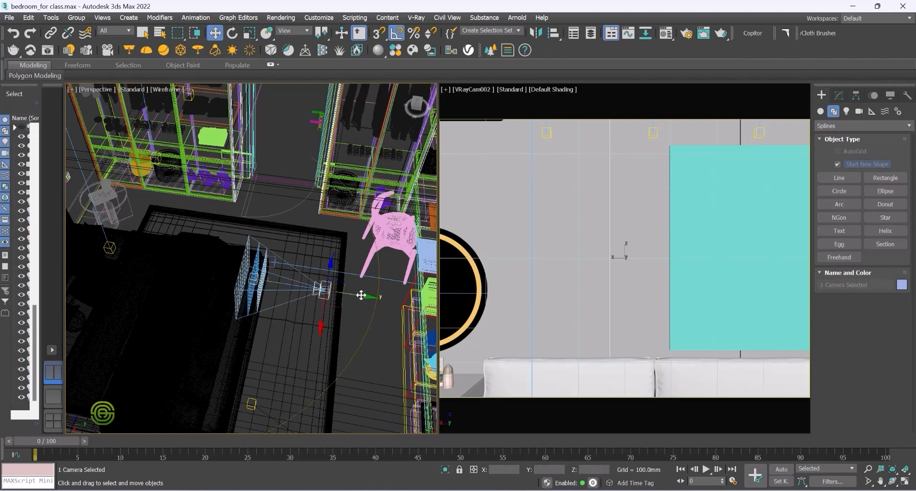
drag(361, 295, 412, 305)
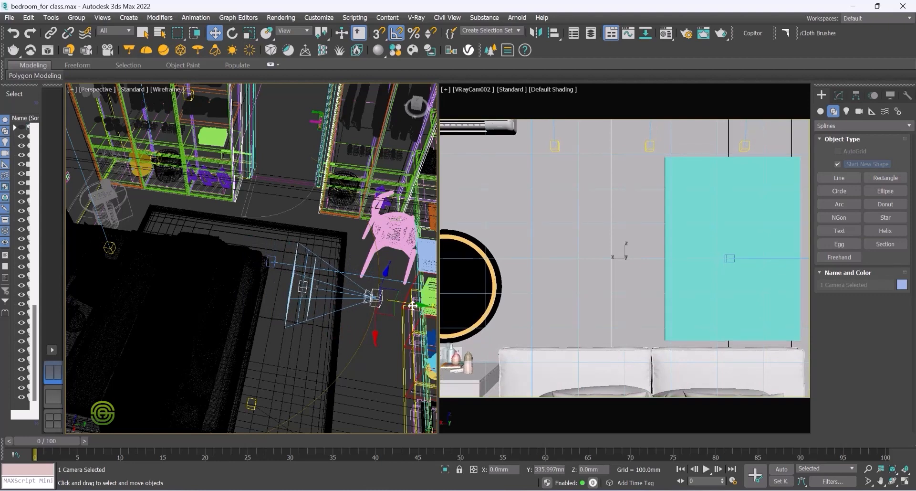
click(303, 287)
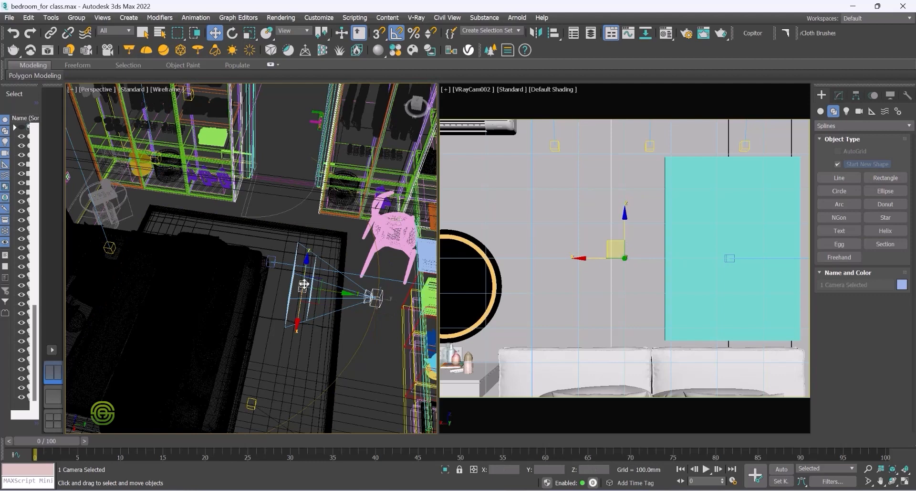
drag(344, 294, 311, 286)
key(ctrl+z)
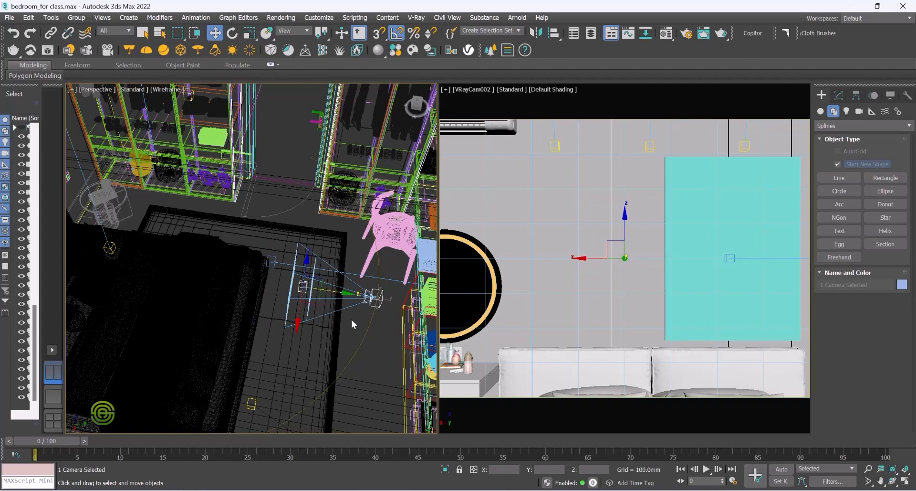
Step: Select the camera's target and move it along its axis away from the camera
click(352, 320)
click(303, 286)
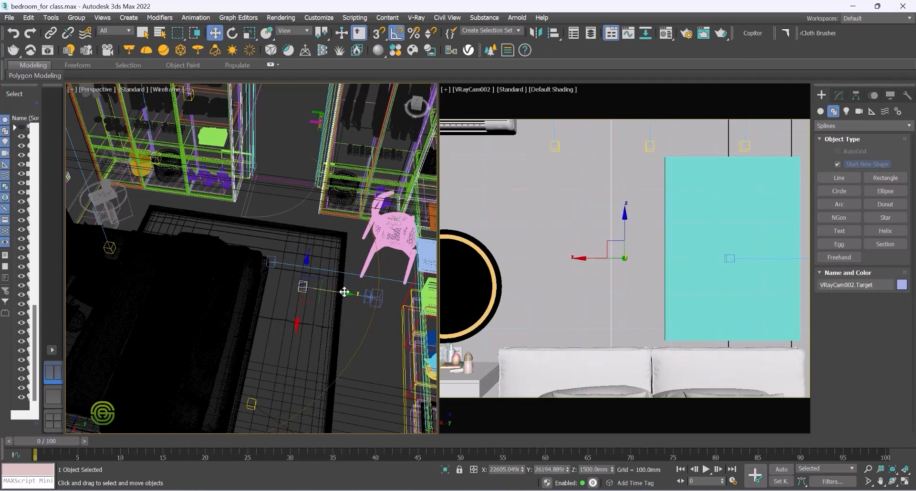
drag(345, 295, 313, 285)
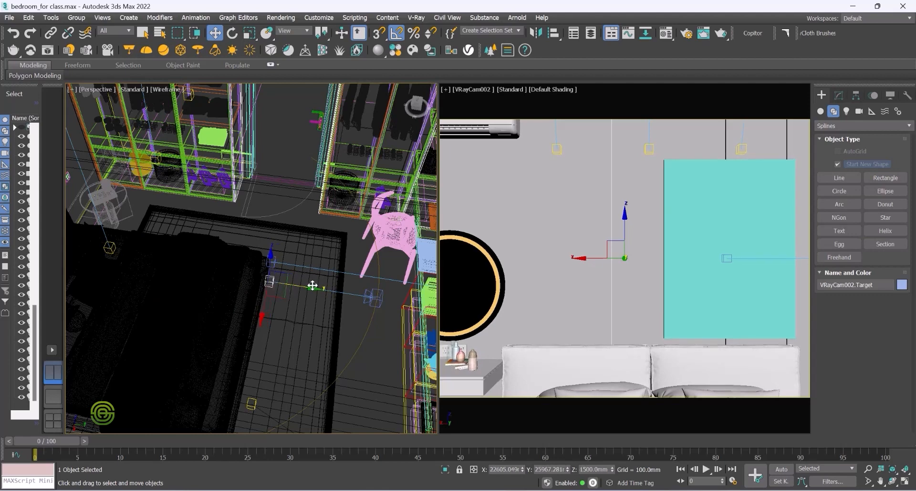
click(360, 313)
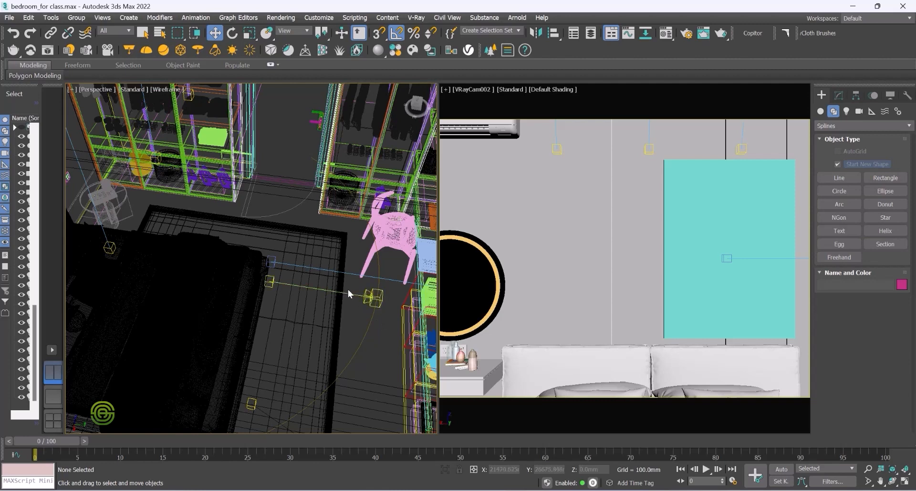
Step: Open the Walkthrough Assistant with the camera selected, choose VRayCam002 and pick the arc as its camera path
click(322, 290)
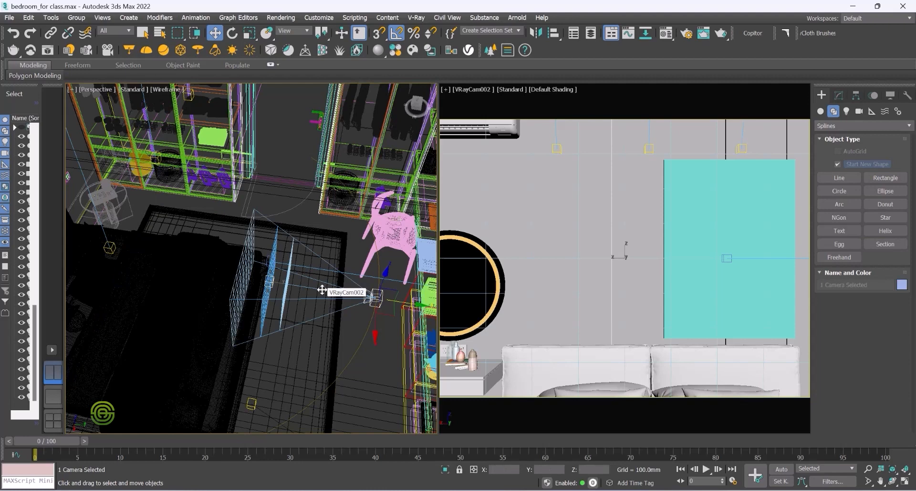
click(362, 343)
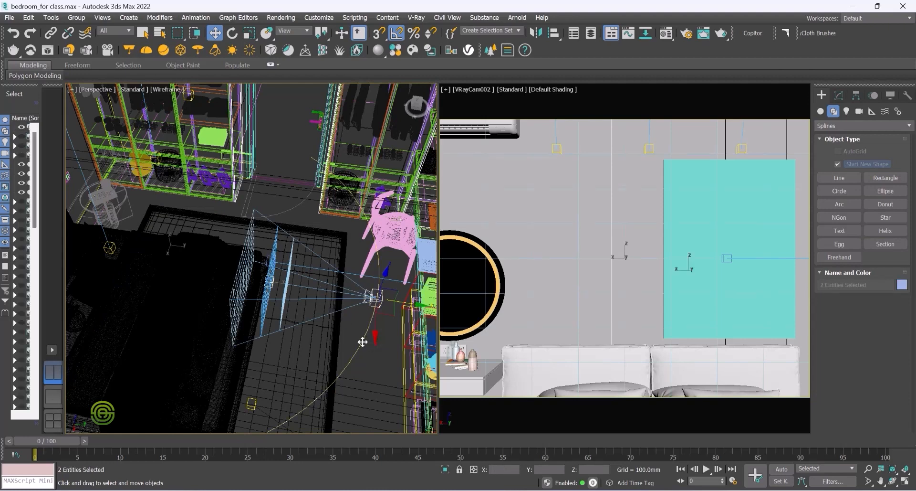
click(196, 18)
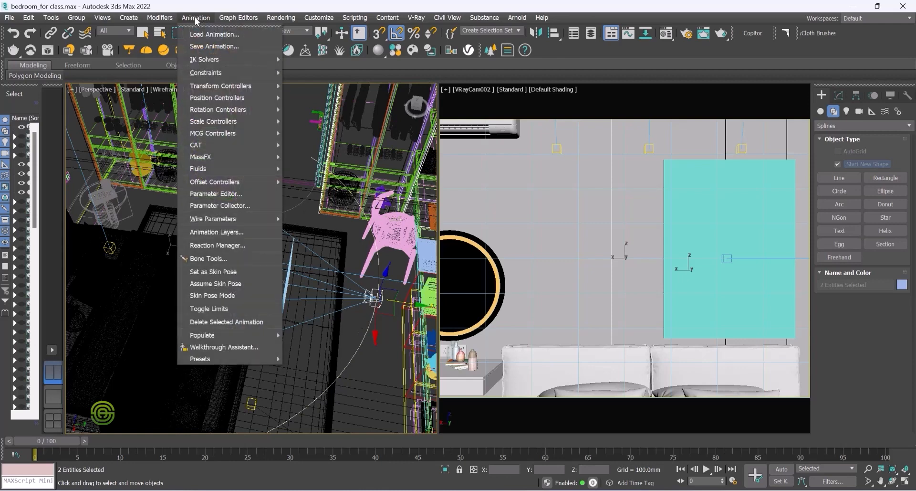
click(222, 347)
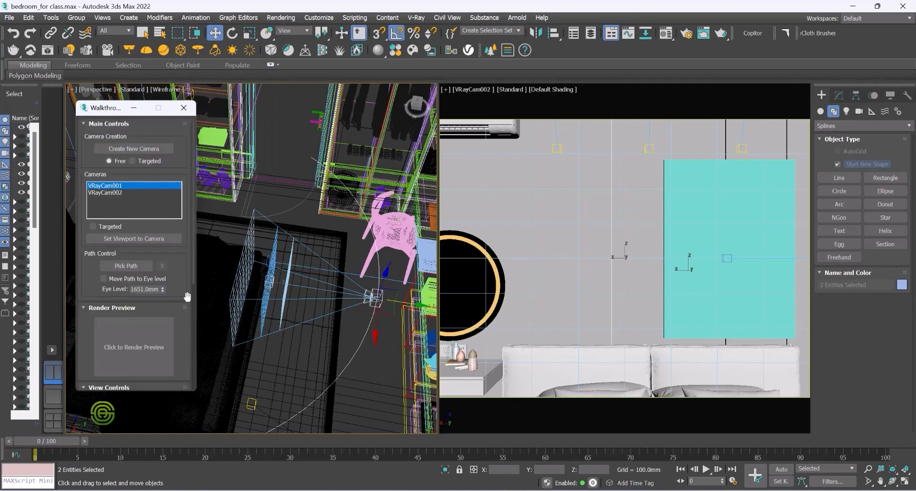
click(114, 194)
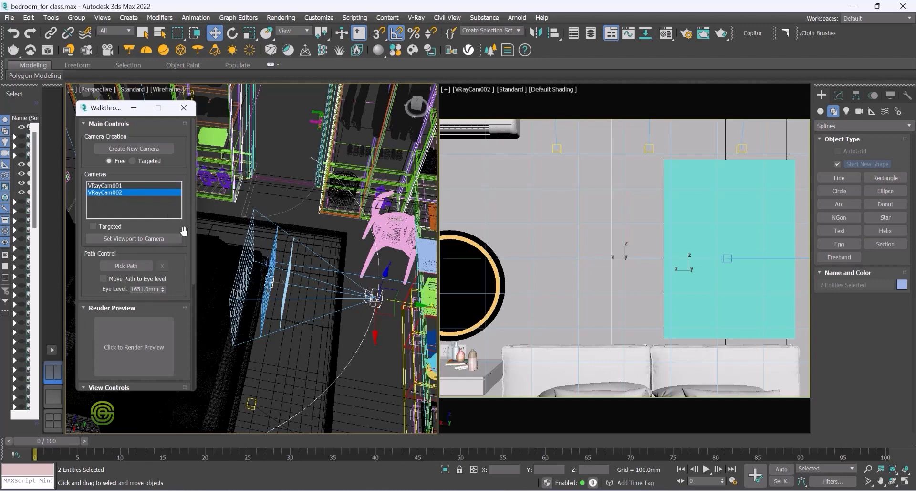
drag(193, 222, 197, 271)
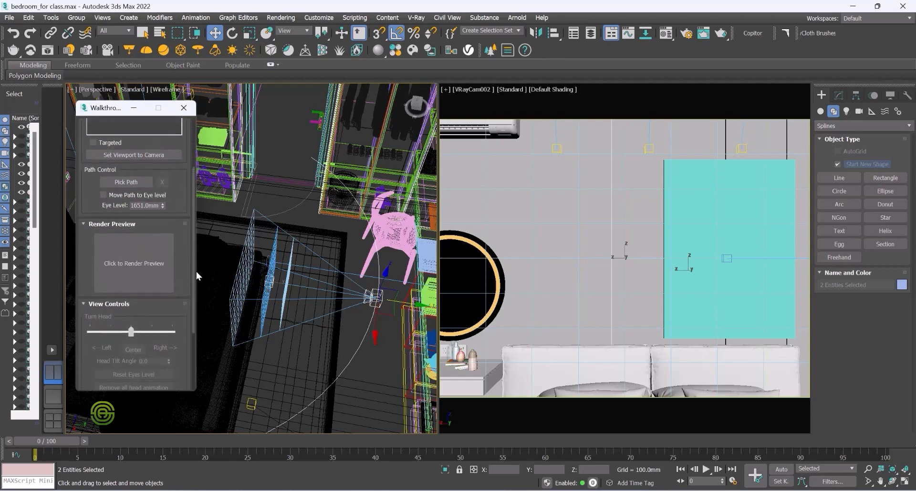
click(121, 182)
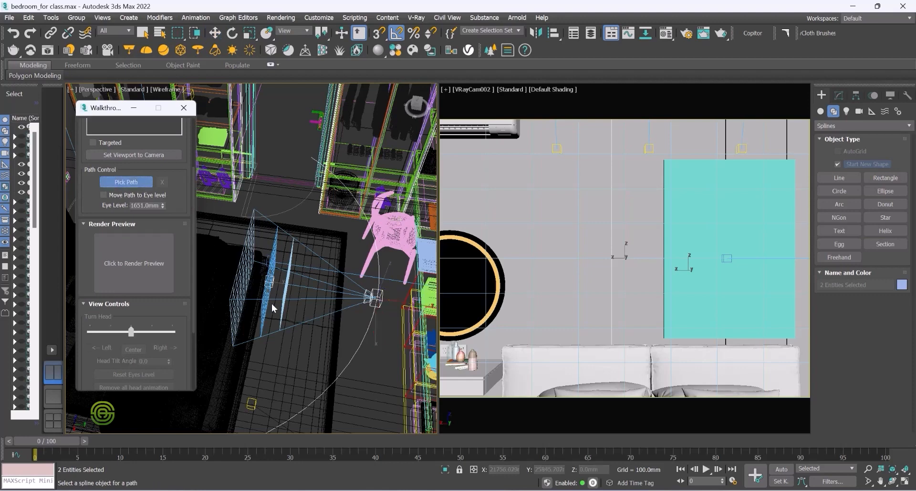
click(361, 342)
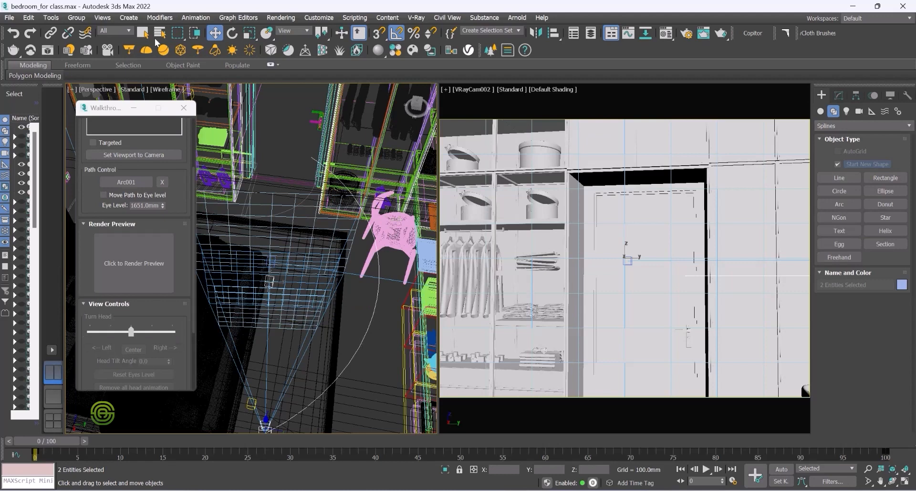
Step: Switch the left viewport to Top, enable Move Path to Eye Level with an eye level of 1600 mm, and close the Walkthrough Assistant
click(95, 89)
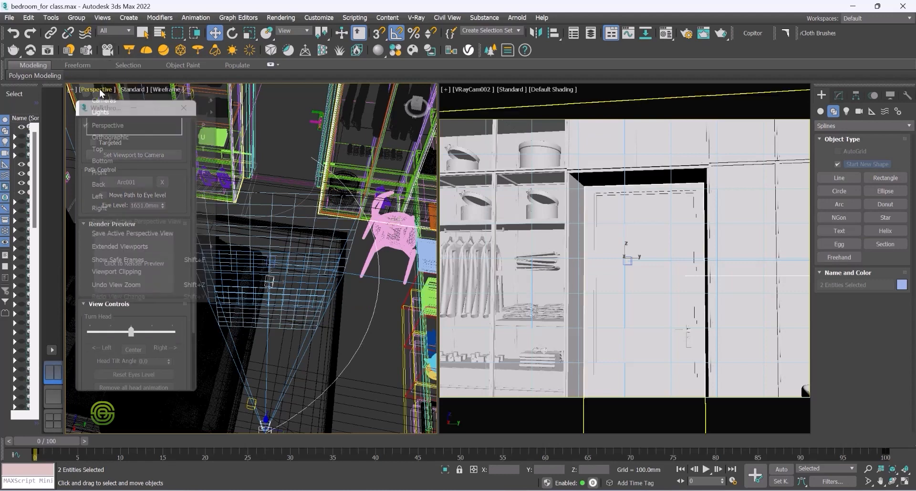
click(98, 149)
scroll(254, 192, up, 5)
middle_drag(254, 192, 372, 238)
scroll(345, 225, down, 3)
scroll(350, 239, down, 2)
scroll(341, 225, up, 3)
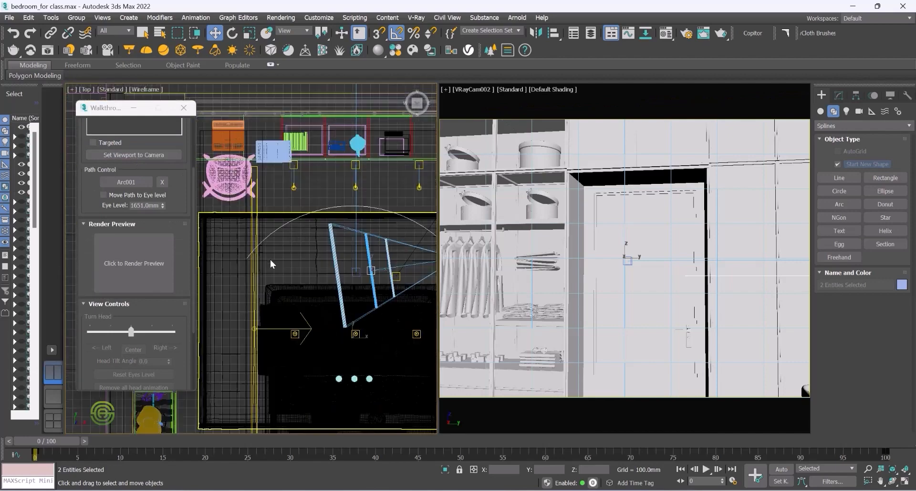
scroll(268, 249, down, 2)
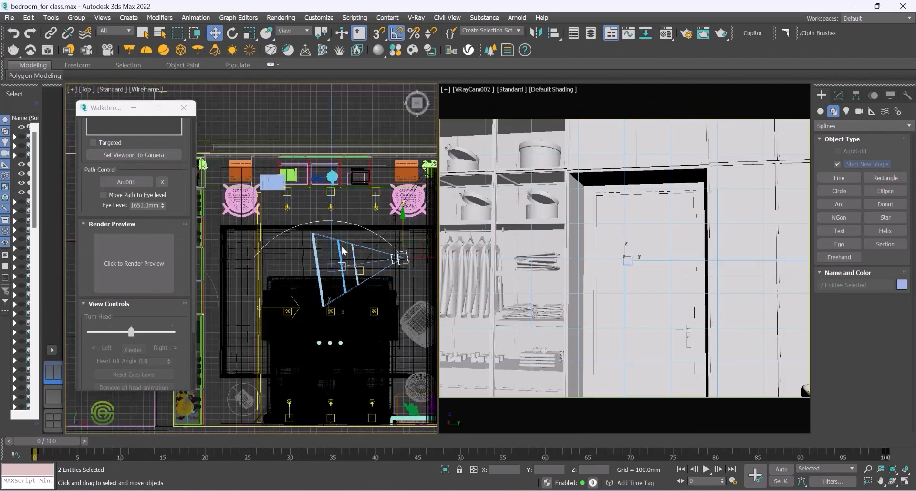
click(104, 194)
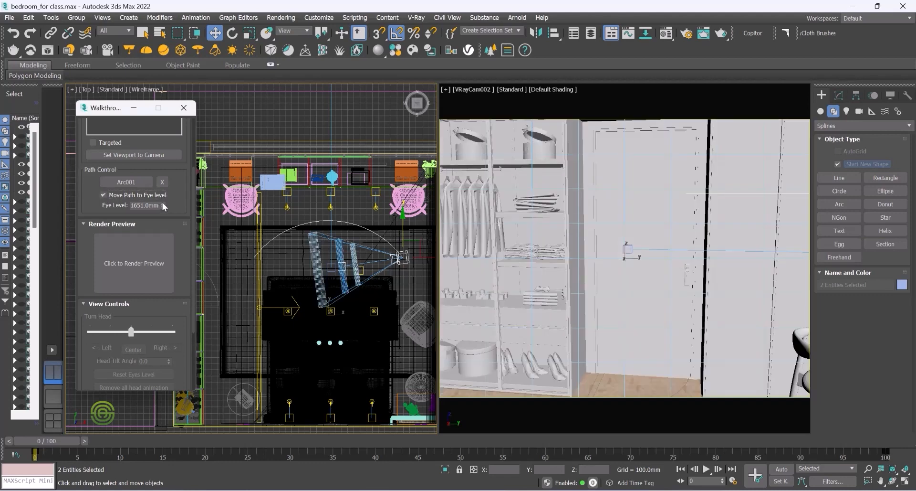
drag(163, 203, 161, 113)
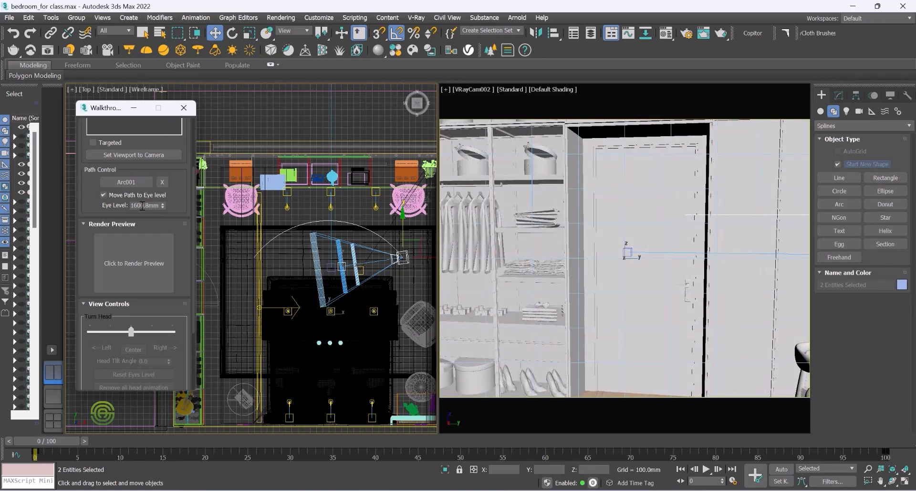
drag(194, 207, 193, 319)
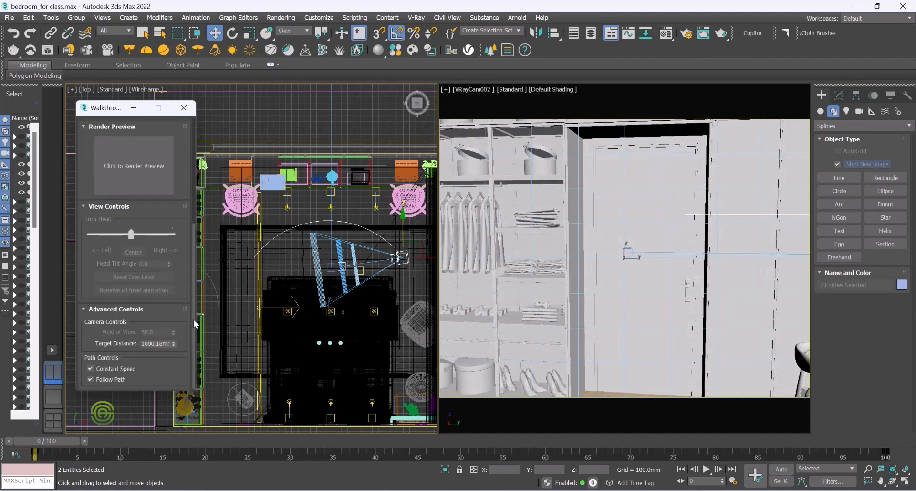
scroll(180, 242, up, 5)
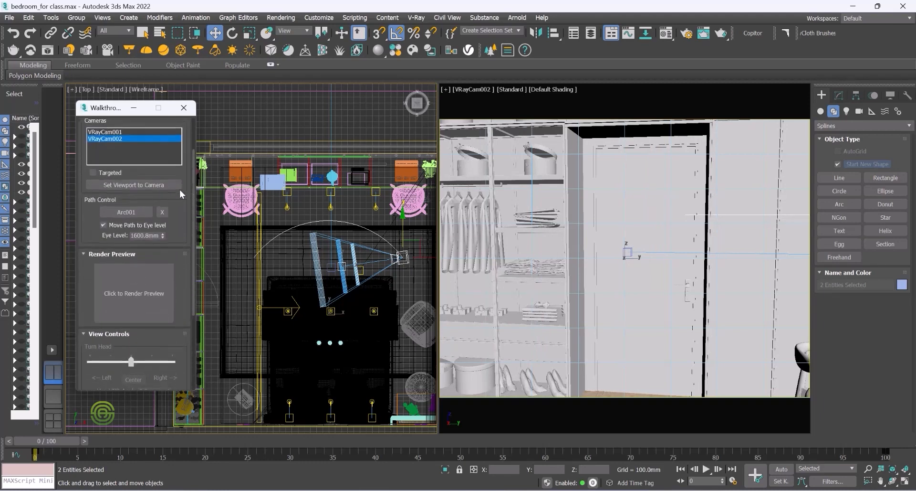
scroll(183, 164, up, 1)
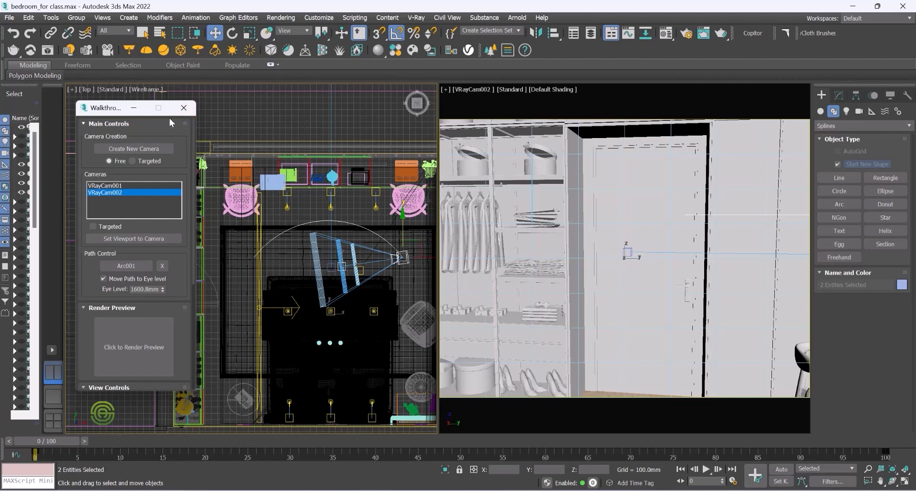
click(183, 109)
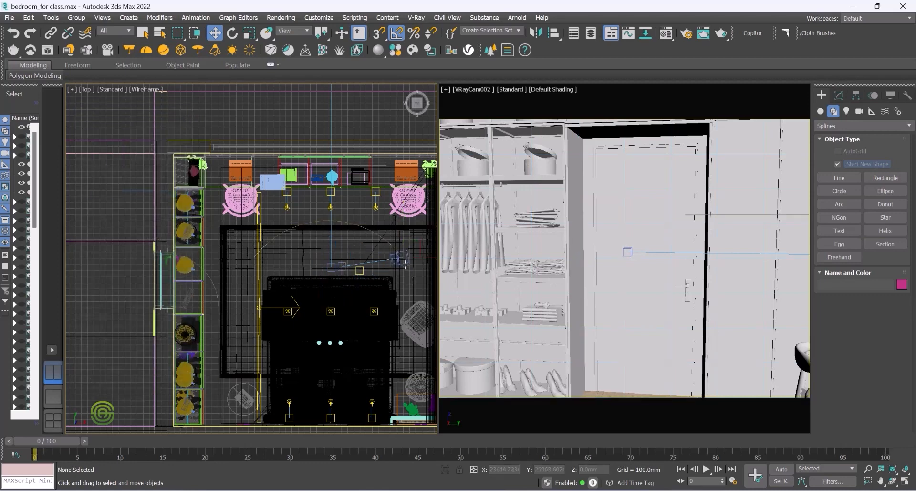
Step: Set the VRayCam002 camera's focal length to 20 mm
click(406, 256)
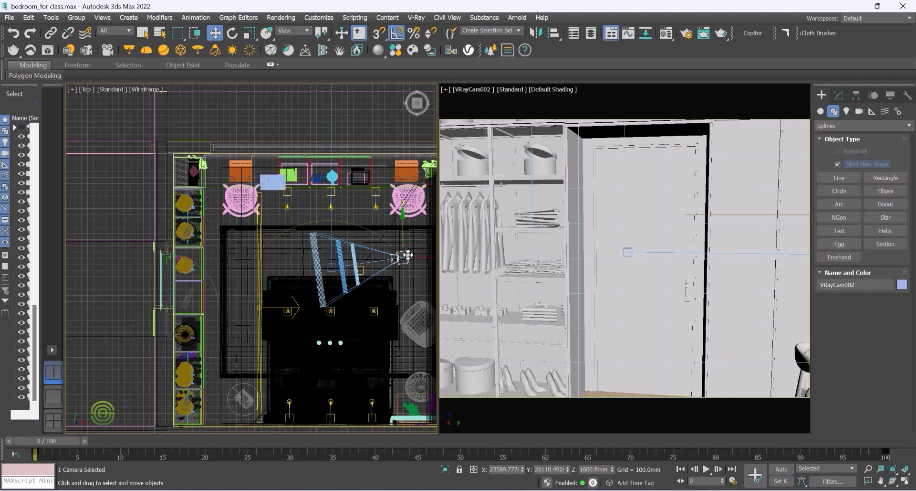
click(839, 97)
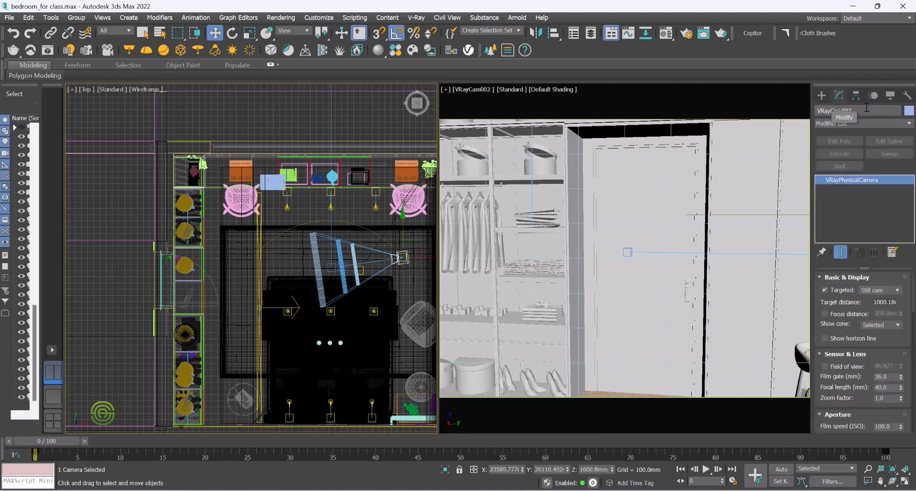
drag(915, 290, 915, 292)
scroll(867, 287, down, 3)
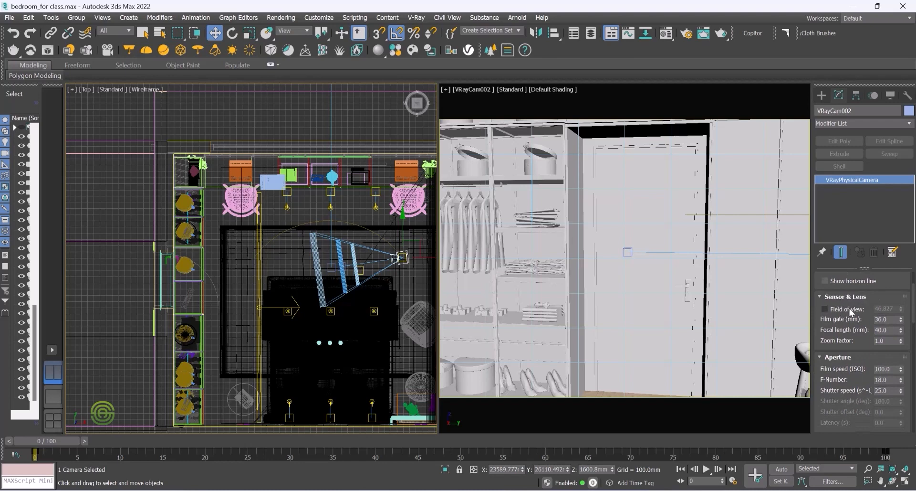
click(888, 330)
text(20)
key(Return)
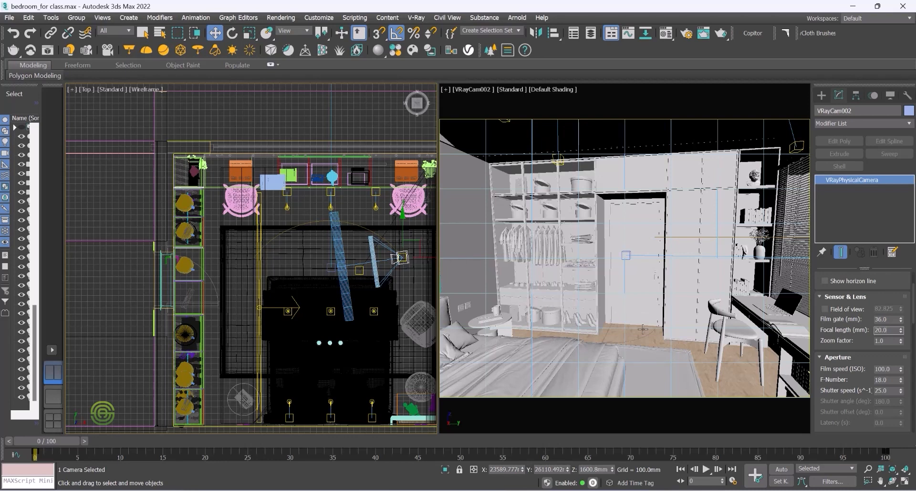
Step: Play and stop the camera's walkthrough animation along the arc in the camera view, checking Time Configuration
click(644, 349)
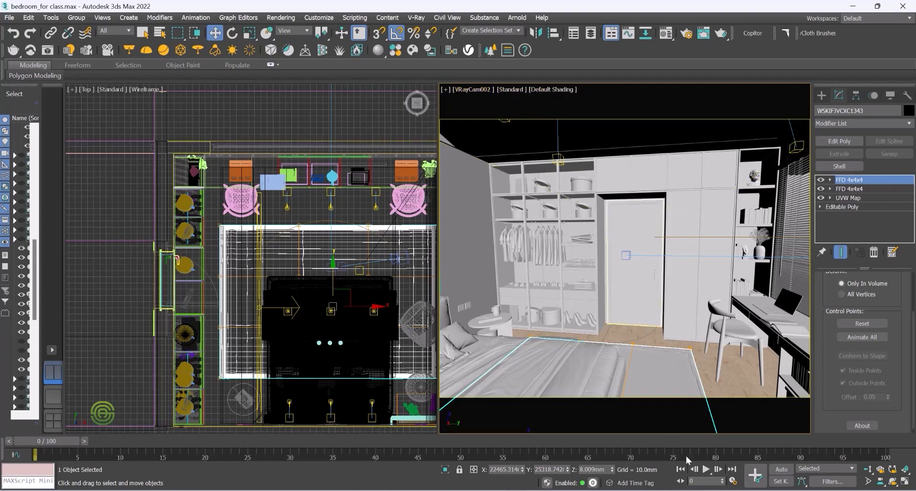
click(707, 470)
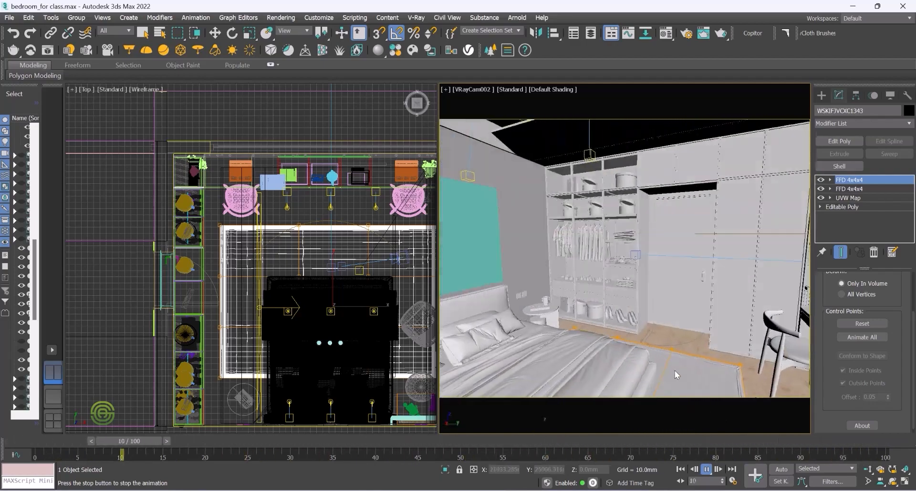
click(733, 482)
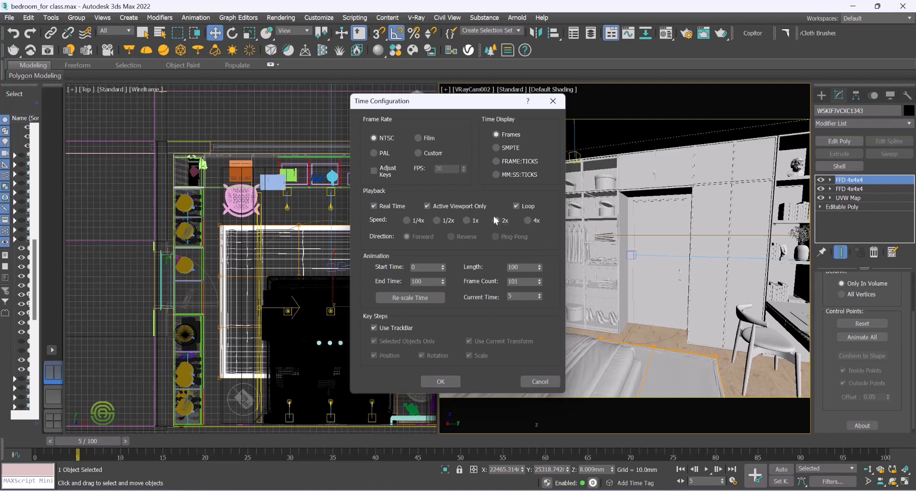
click(445, 380)
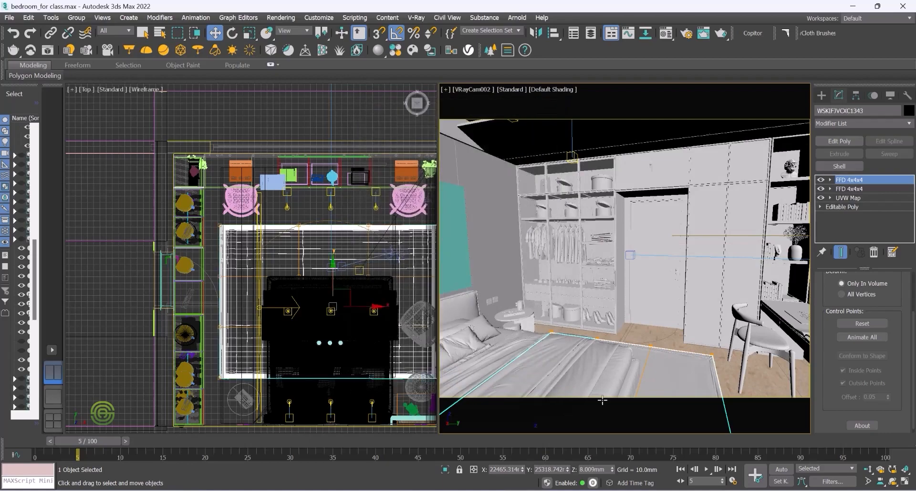
click(706, 471)
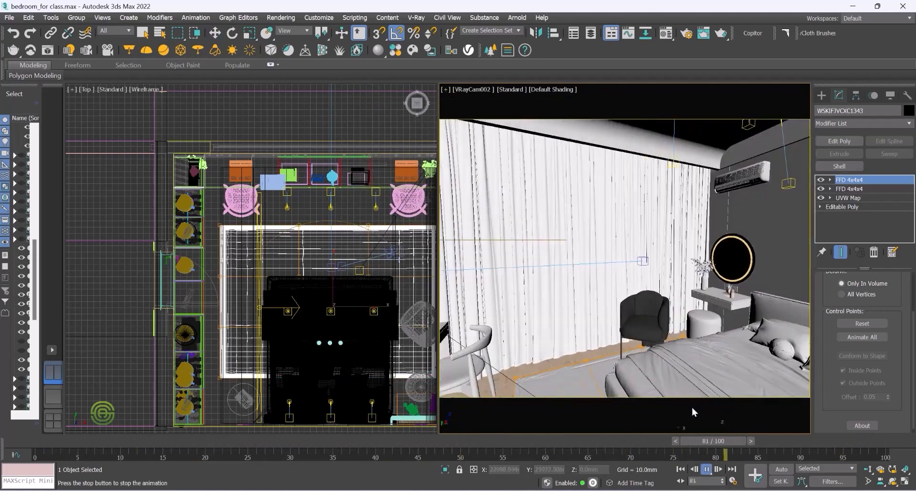
click(706, 471)
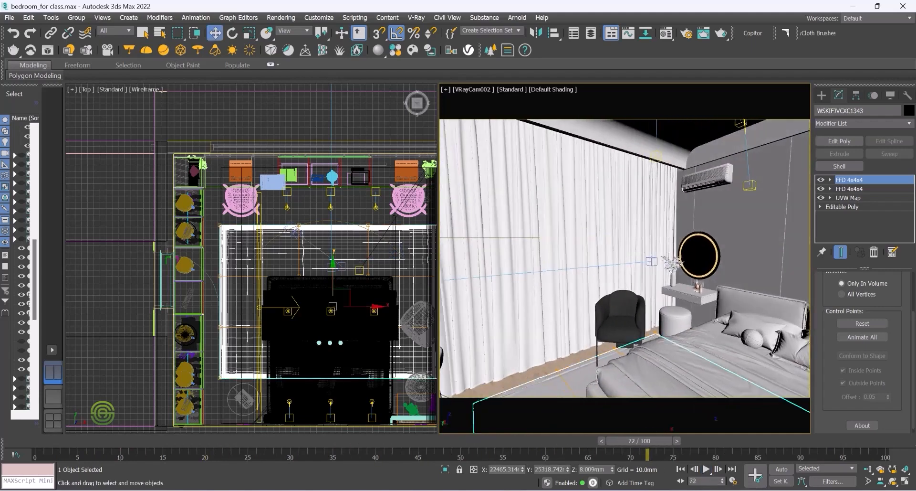
Step: Reopen Time Configuration and replay the walkthrough animation preview in the camera view
click(734, 481)
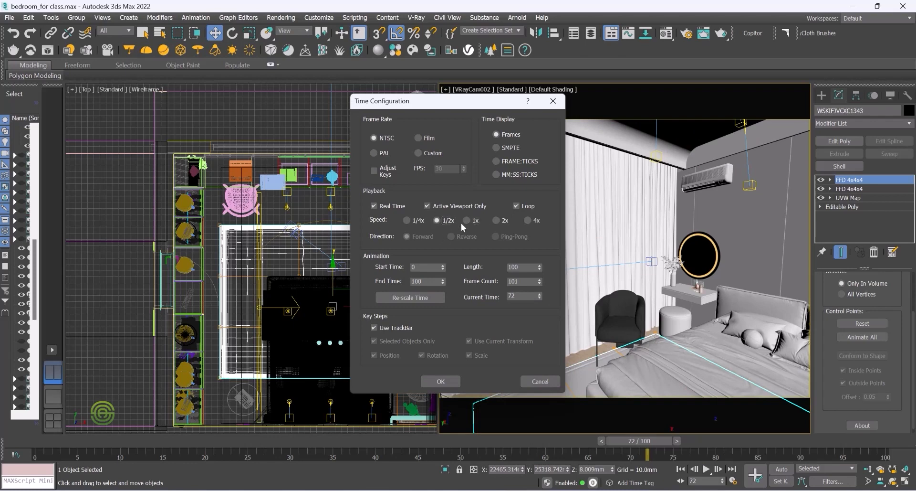
click(440, 381)
click(708, 470)
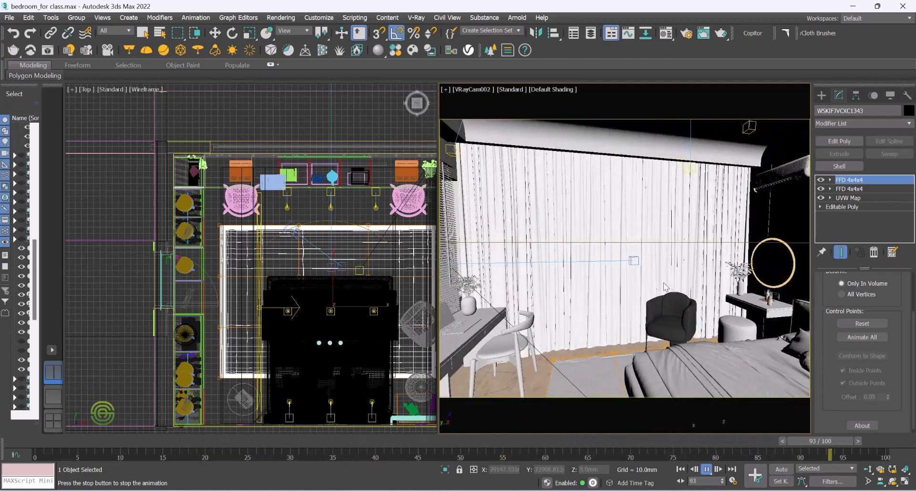
click(707, 473)
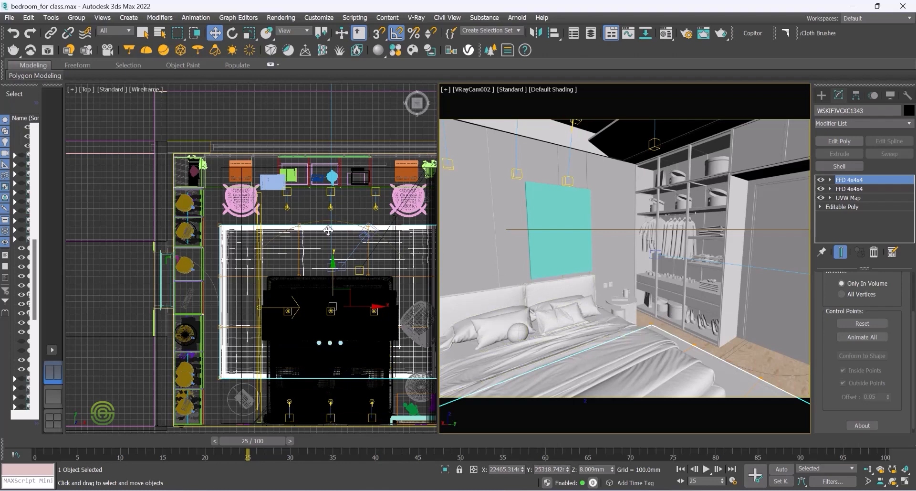
Step: Delete the arc path and select the VRayCam002 camera in the Top view
click(349, 212)
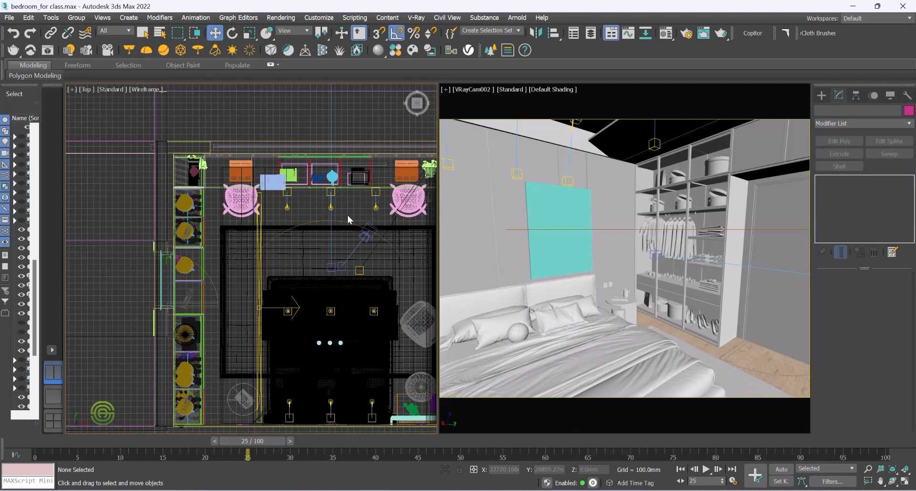
click(345, 221)
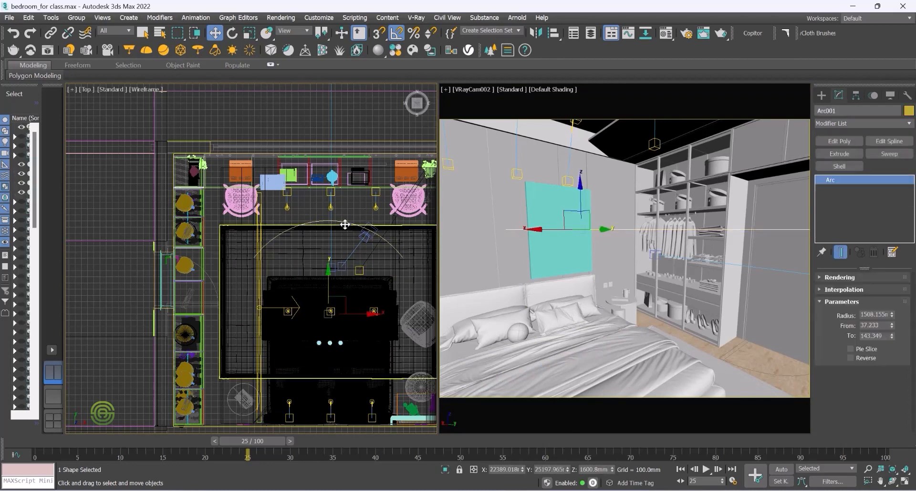
key(Delete)
key(Delete)
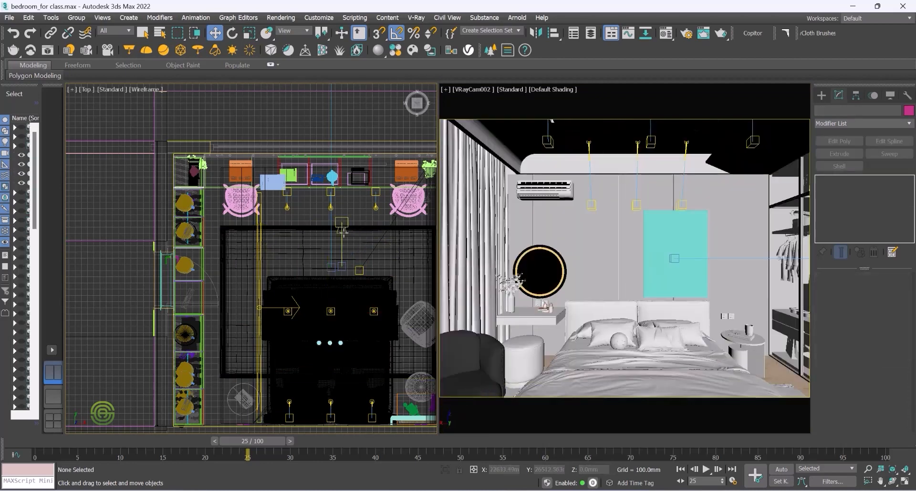
click(343, 232)
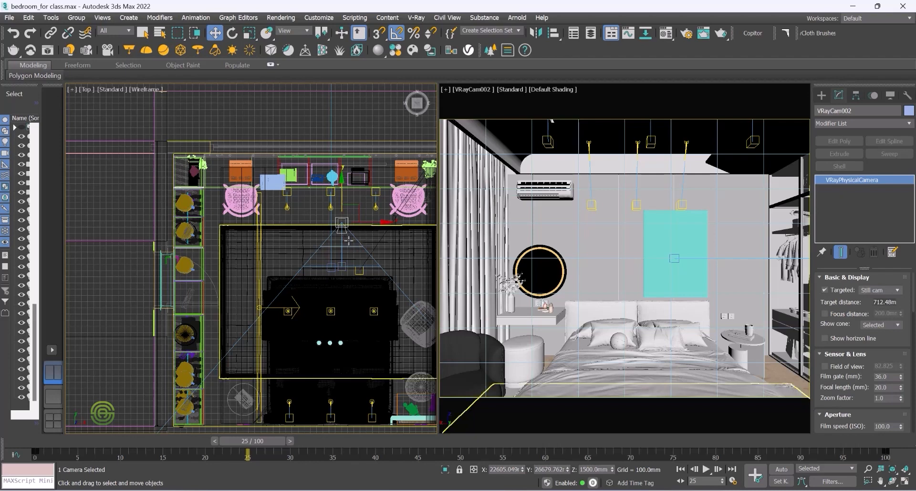
click(347, 239)
click(343, 241)
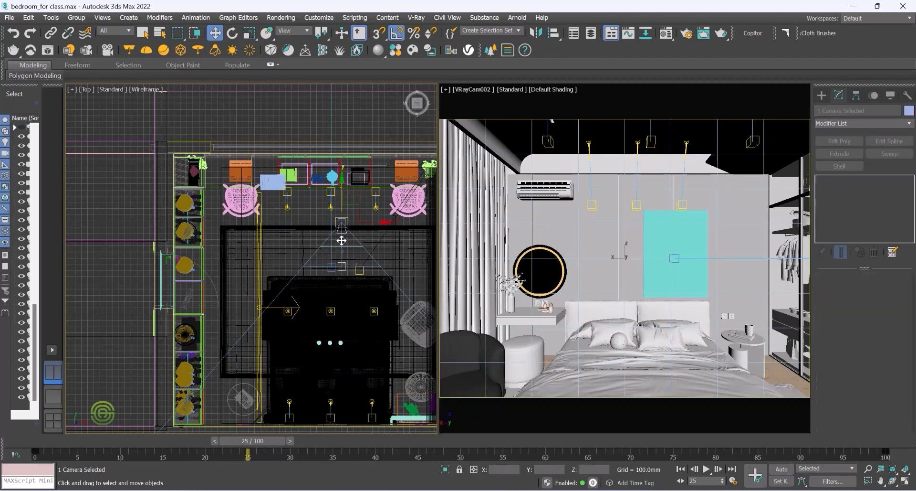
Step: Delete the VRayCam002 camera and return the time slider to frame 0
key(Delete)
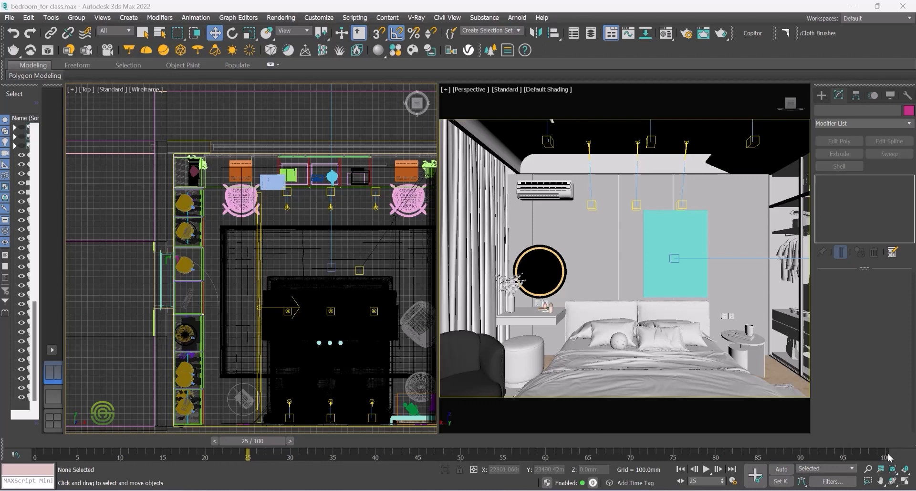
drag(263, 437, 67, 441)
key(w)
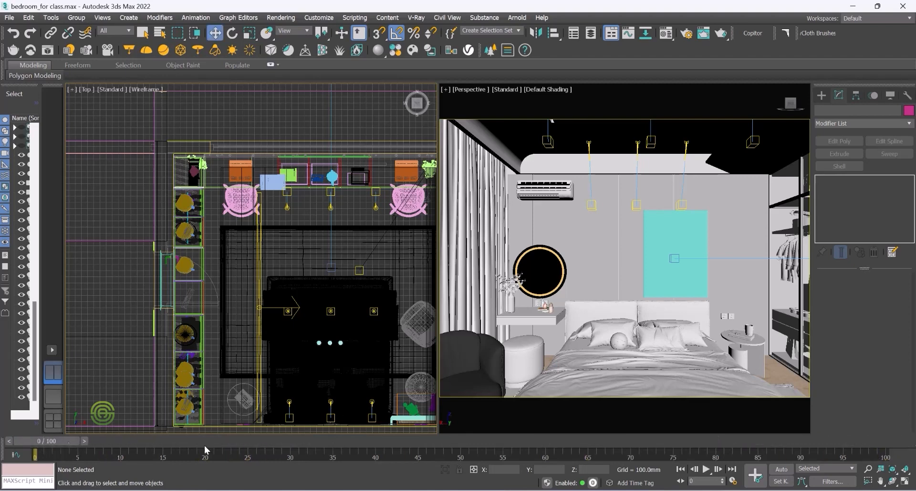
Step: Set the animation end time to 500 frames in Time Configuration
click(734, 480)
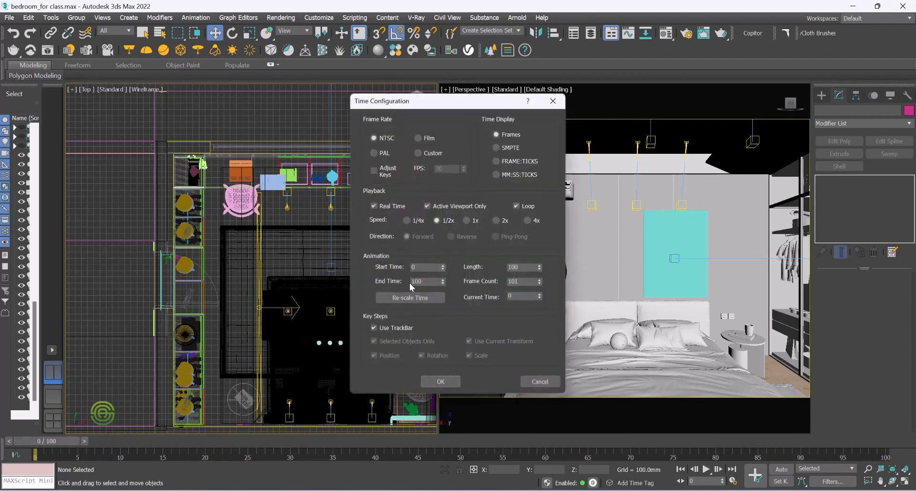
drag(429, 280, 387, 280)
click(441, 381)
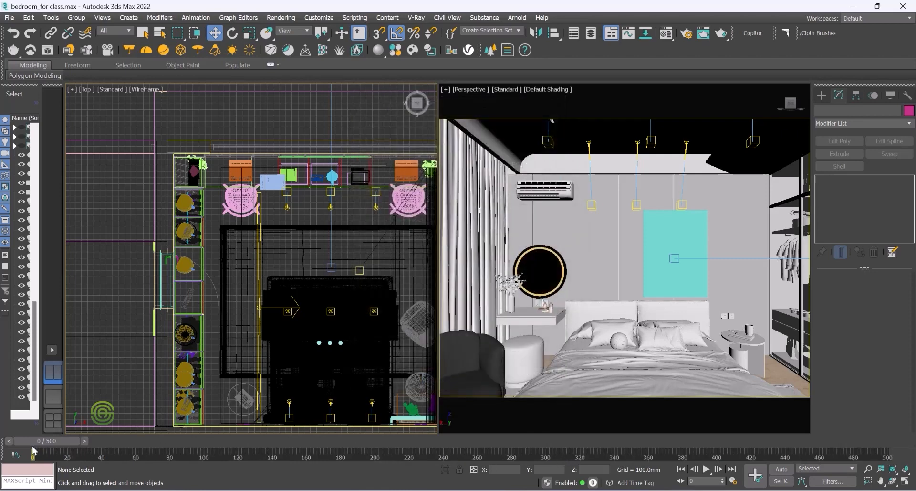
Step: Create a VRay Physical Camera in the Top view just outside the room's west wall, aimed into the bedroom
mouse_move(37, 439)
mouse_down()
mouse_move(888, 440)
mouse_move(19, 439)
mouse_up()
key(w)
scroll(279, 162, down, 3)
scroll(345, 225, up, 2)
scroll(312, 233, down, 2)
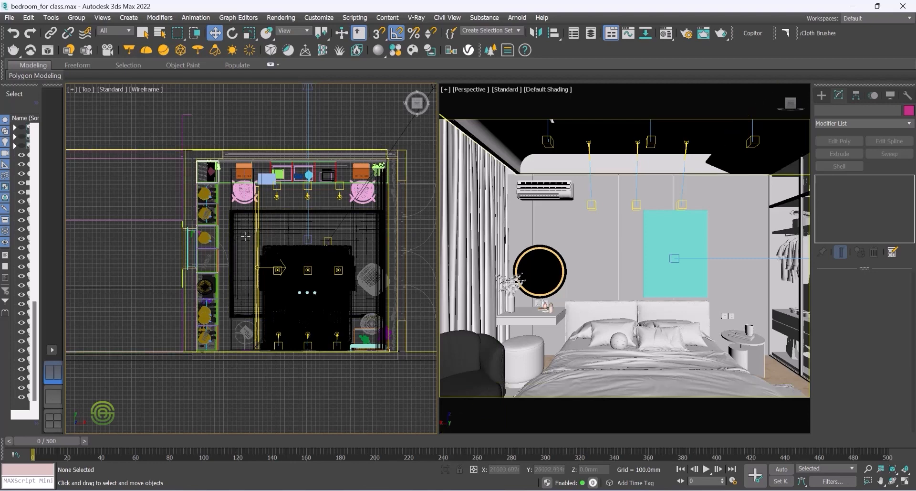
click(822, 95)
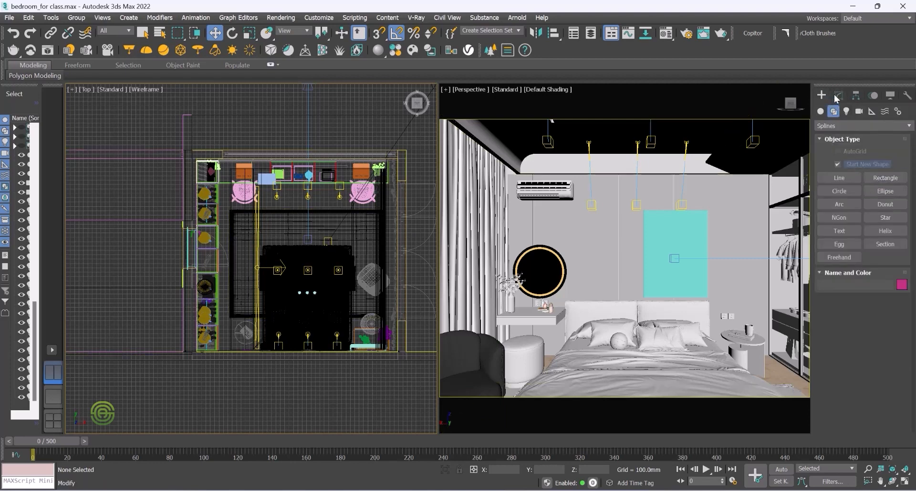
click(859, 112)
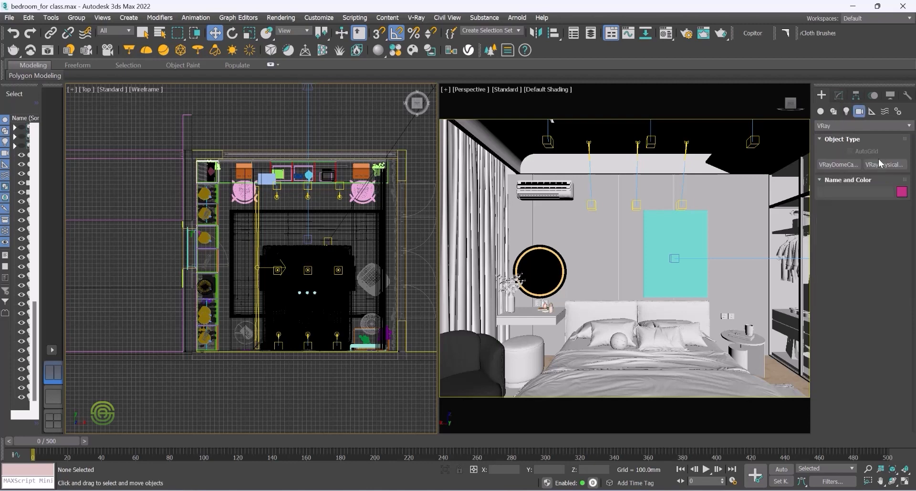
click(879, 164)
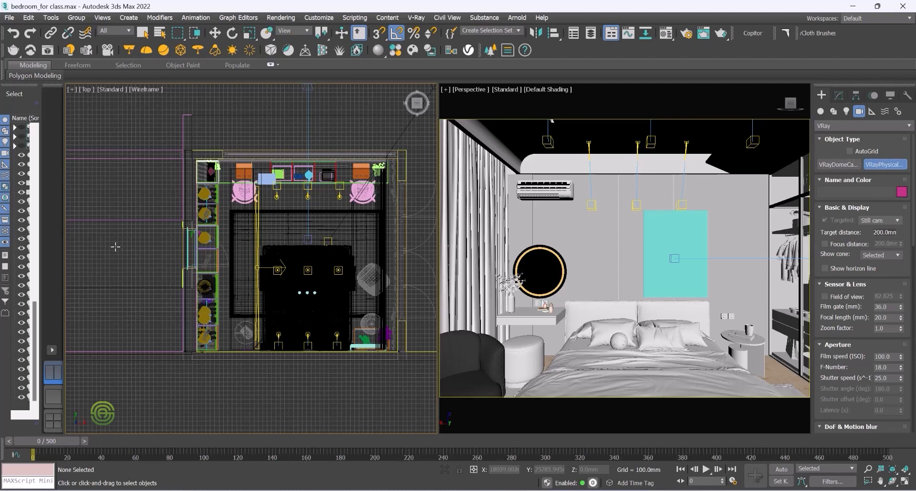
drag(115, 247, 139, 246)
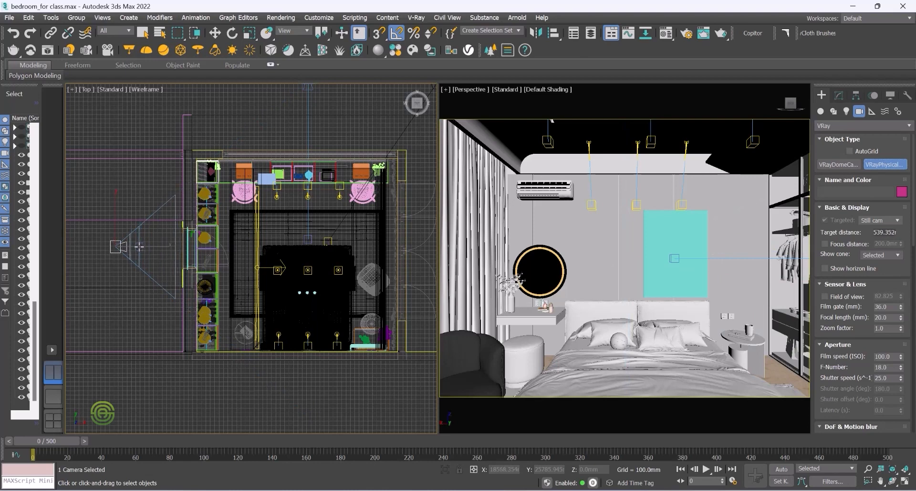
drag(139, 246, 139, 246)
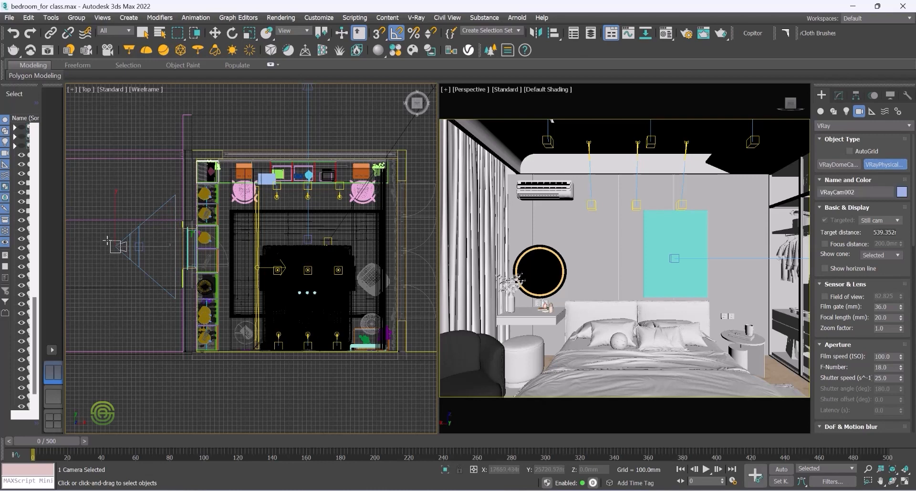
Step: Switch the right viewport to the VRayCam002 camera view
click(215, 32)
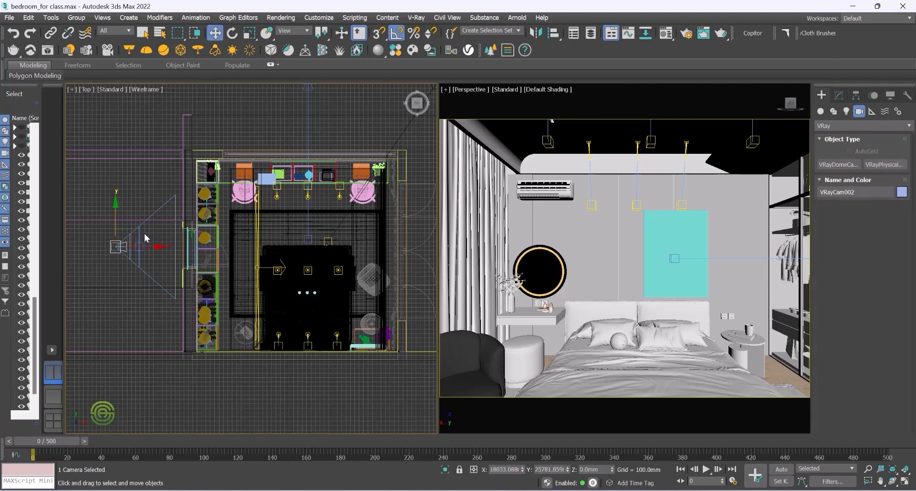
click(143, 233)
click(128, 246)
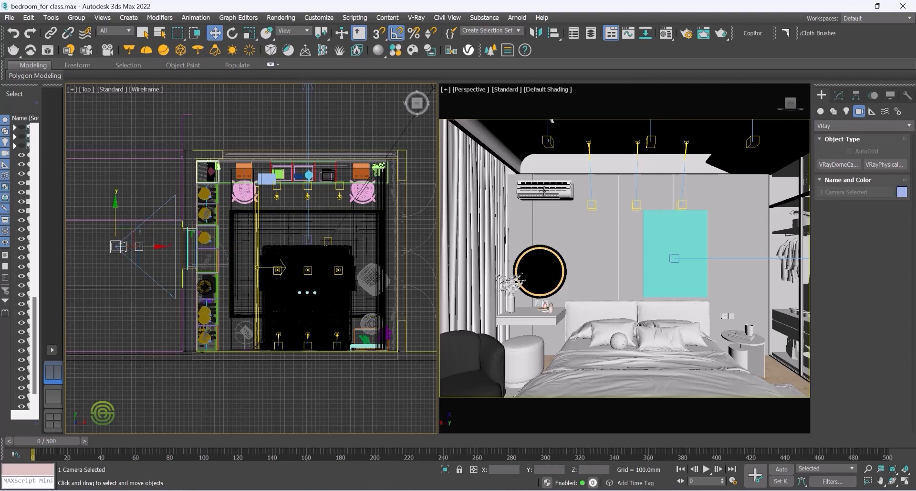
click(578, 236)
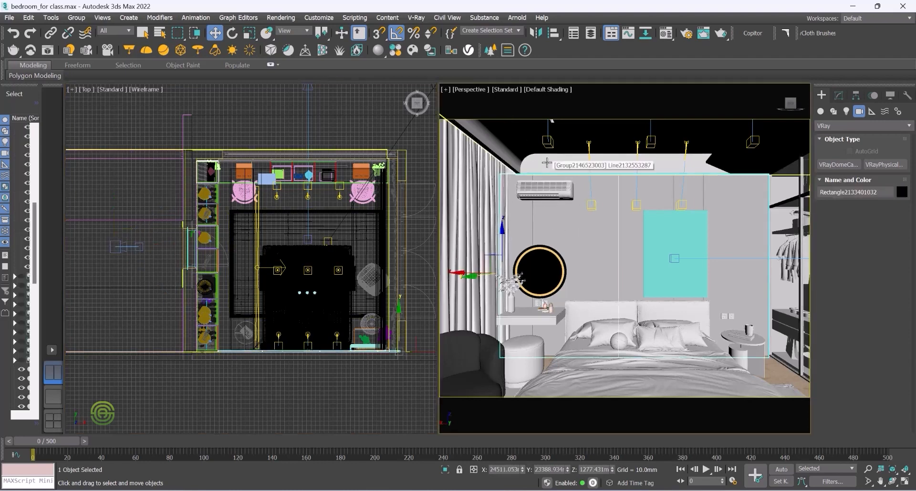
key(c)
click(425, 177)
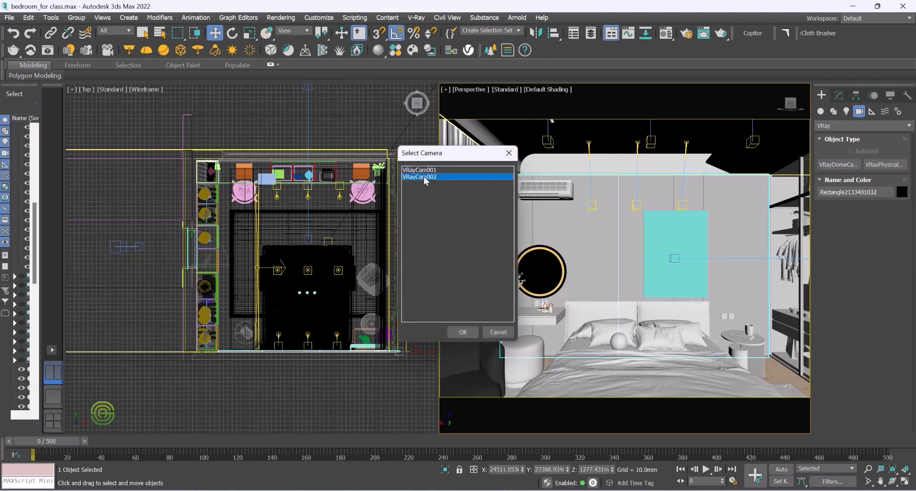
click(463, 331)
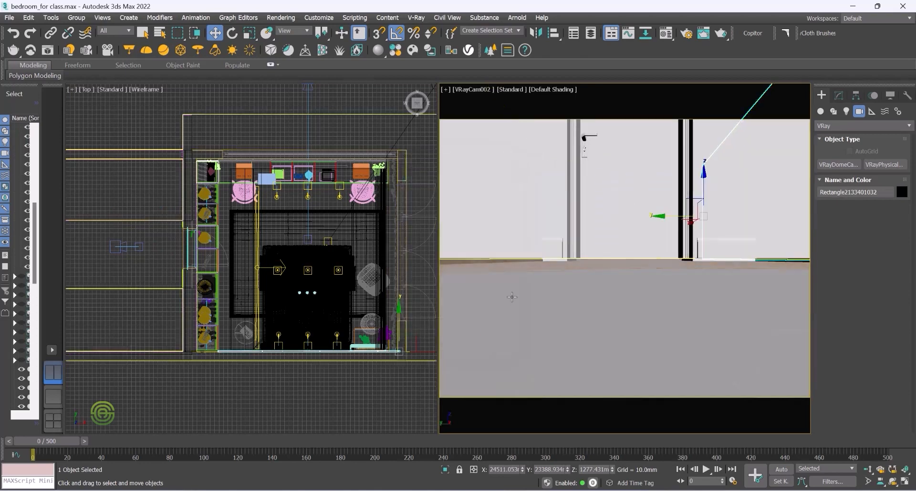
Step: Select the new camera and set its height to 1500 mm
click(133, 247)
click(120, 266)
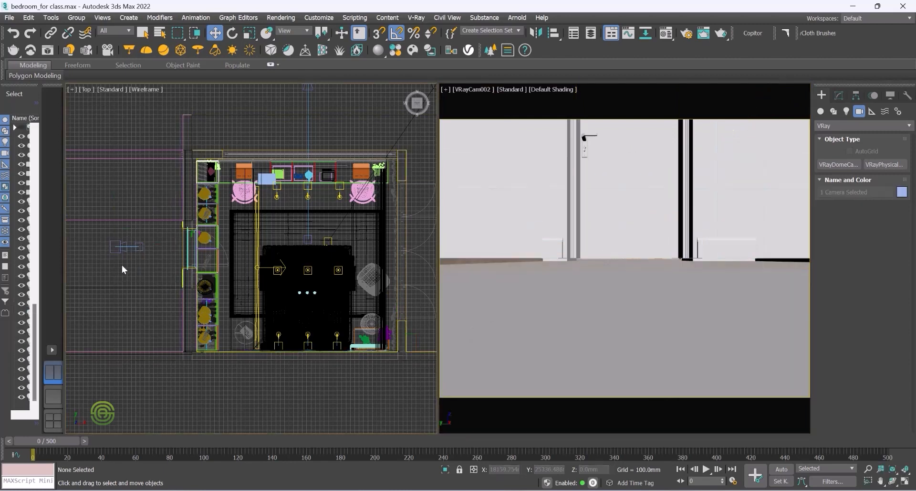
click(129, 247)
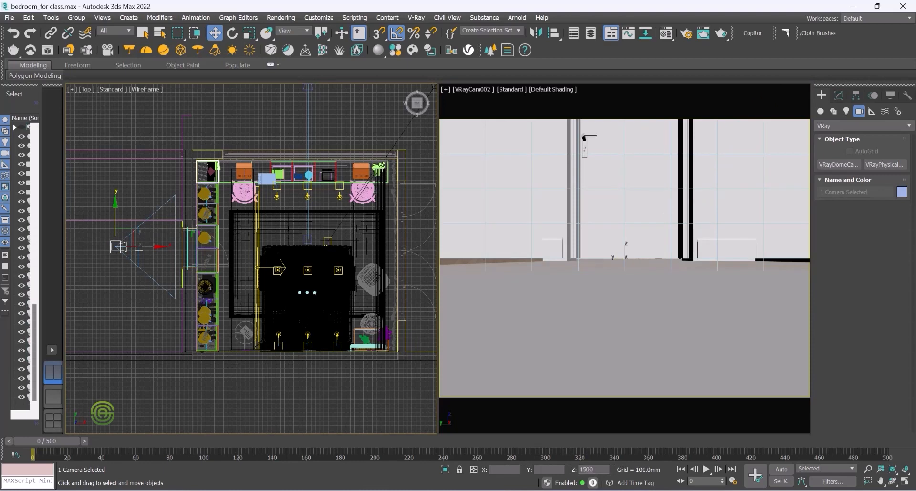
key(Return)
Step: Move the camera farther west from the wall and shift its target toward the room
click(142, 245)
click(127, 277)
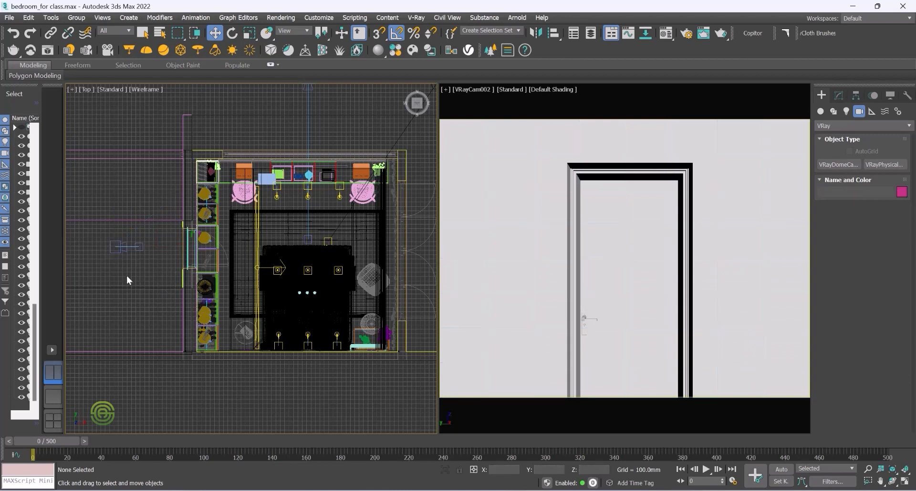
click(117, 244)
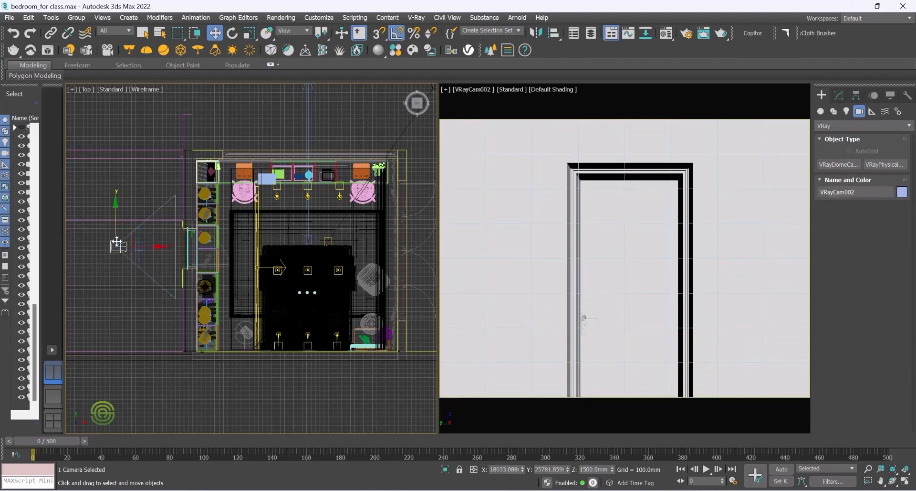
drag(158, 246, 126, 253)
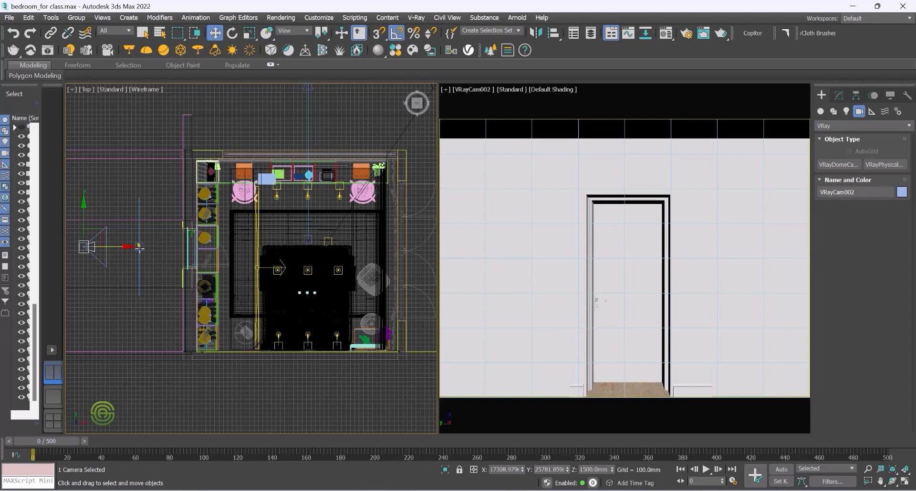
click(141, 245)
drag(179, 246, 204, 244)
Step: Nudge the camera slightly in the Top view to center it on the doorway
click(87, 253)
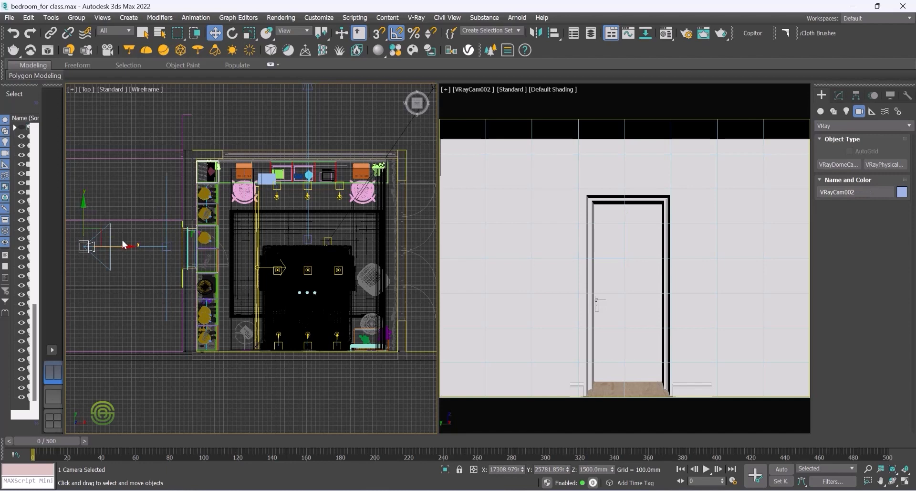
drag(127, 246, 131, 251)
click(136, 269)
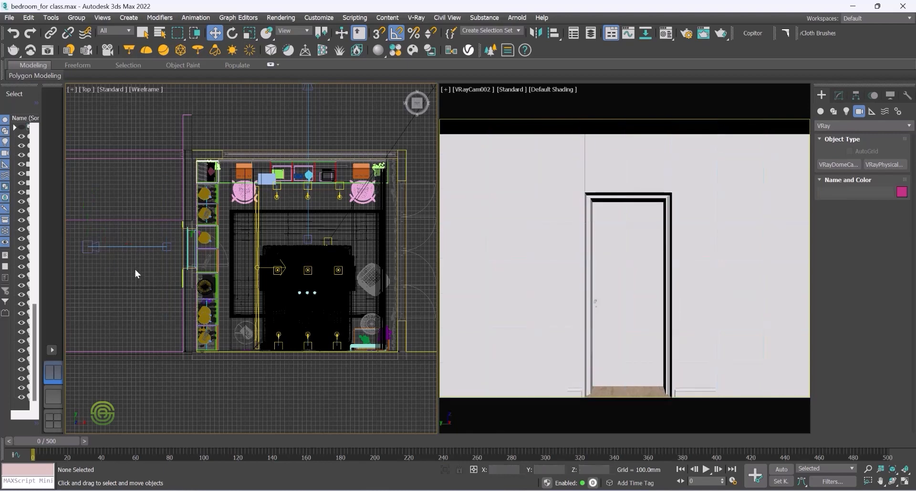
click(127, 247)
drag(87, 206, 87, 211)
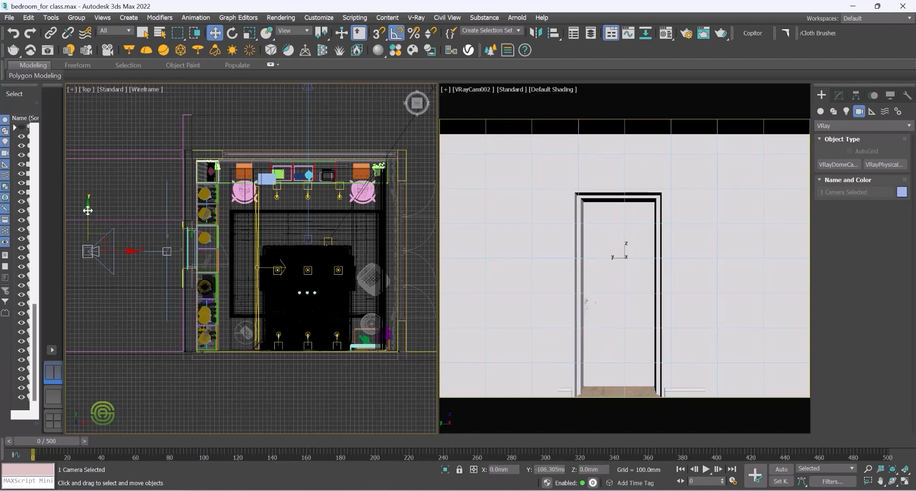
drag(88, 210, 88, 211)
click(147, 233)
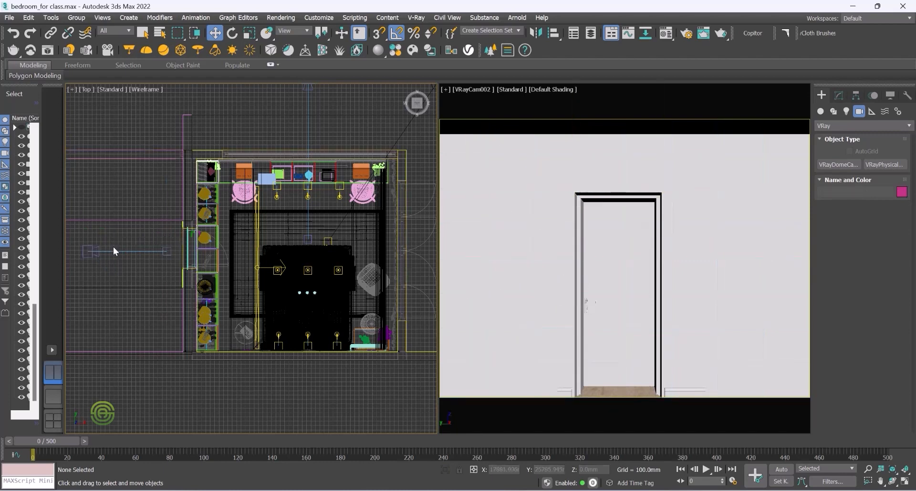
click(131, 251)
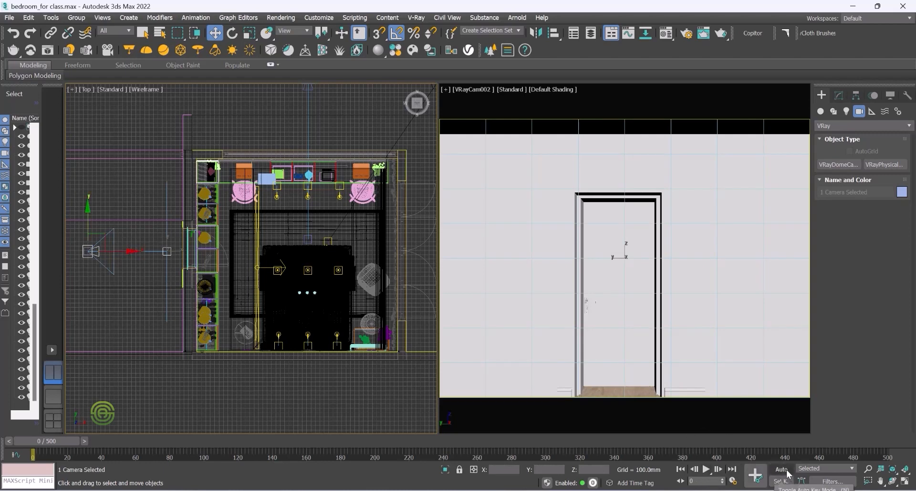
click(141, 196)
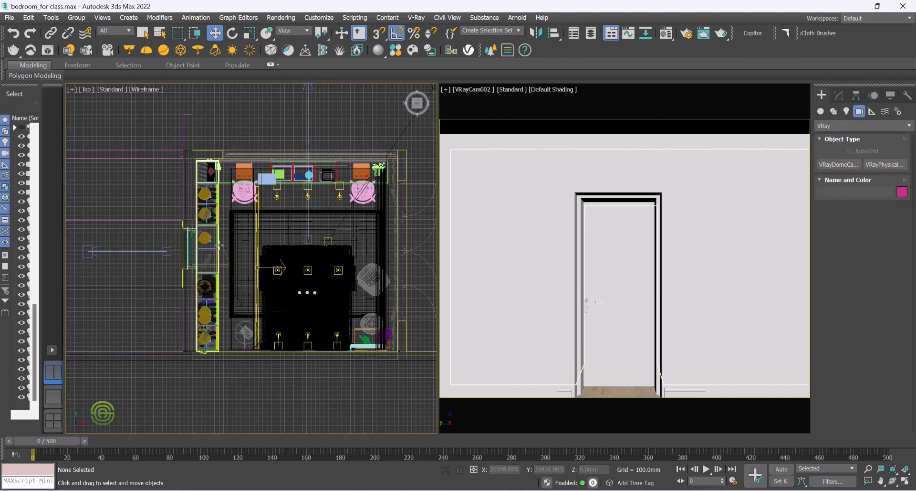
Step: Move the armchair near the right wall up toward the room's upper right corner and rotate it
click(370, 272)
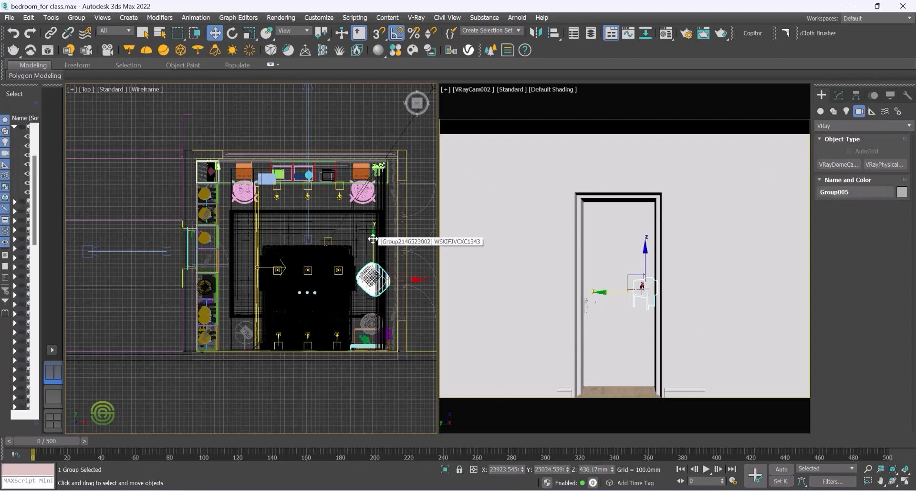
drag(373, 238, 373, 190)
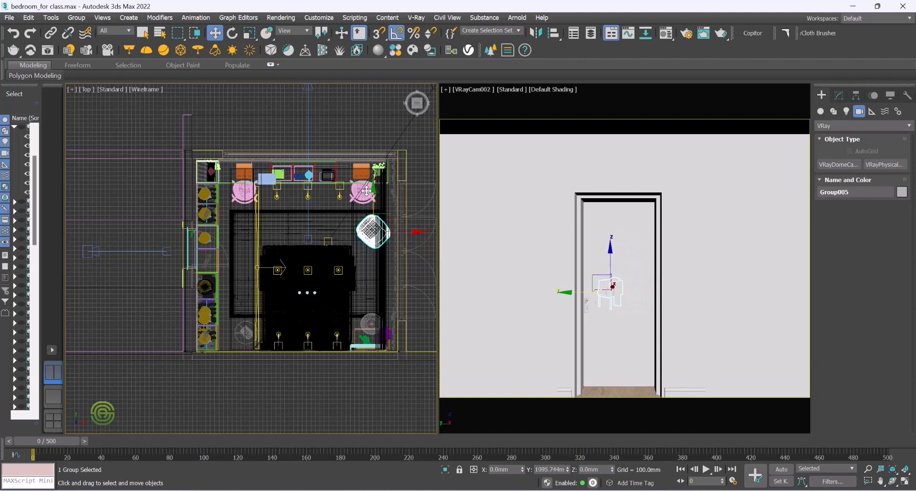
drag(420, 231, 382, 218)
click(233, 33)
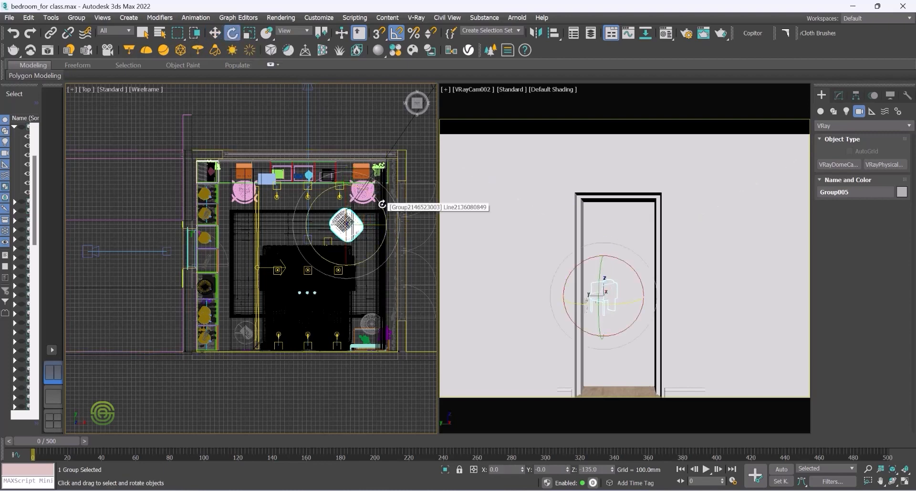
drag(383, 203, 379, 197)
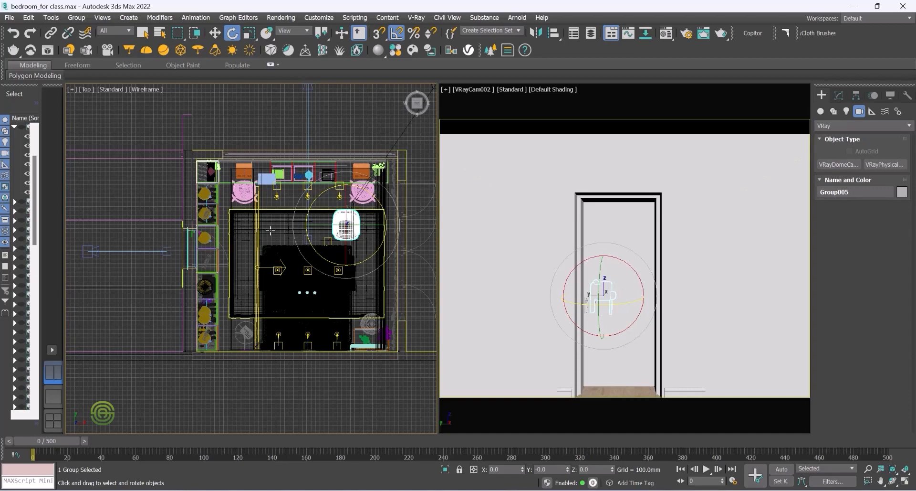
Step: Turn off Wireframe Override in the left viewport so it shows default shading
alt+middle_drag(319, 320, 377, 305)
scroll(262, 314, down, 5)
alt+middle_drag(262, 314, 341, 293)
scroll(308, 230, up, 6)
scroll(308, 228, up, 3)
scroll(315, 338, up, 4)
alt+middle_drag(315, 338, 314, 287)
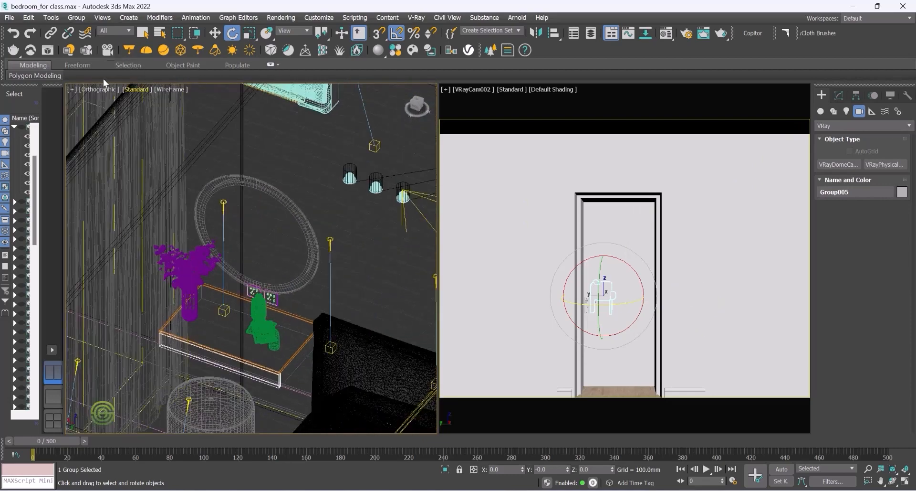
click(170, 89)
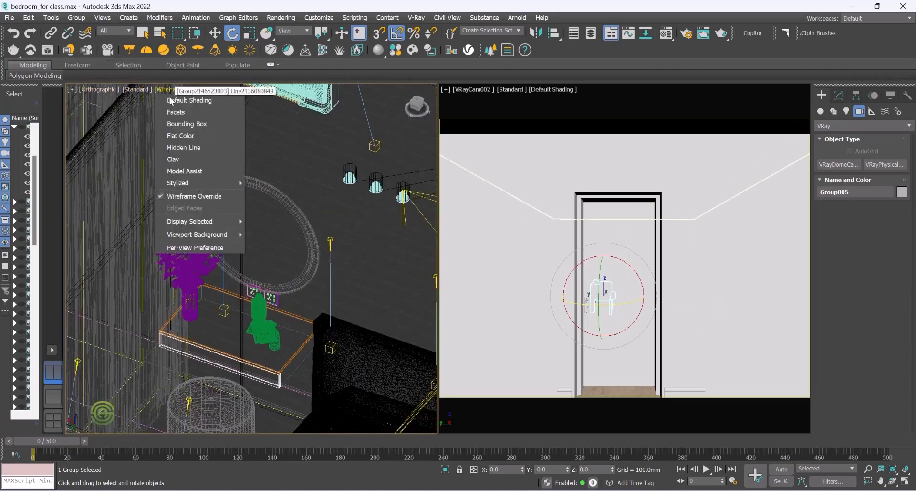
click(197, 199)
Step: Switch the left viewport from Orthographic to a Perspective view
scroll(215, 223, down, 8)
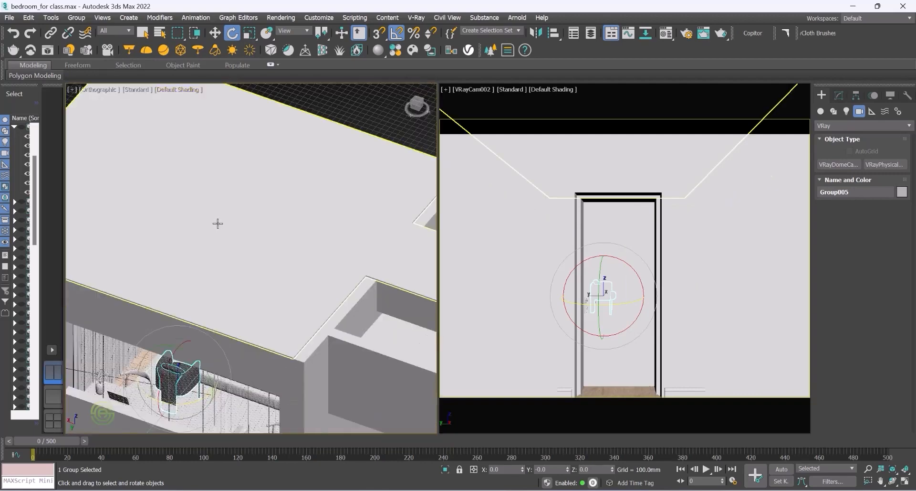
alt+middle_drag(204, 227, 217, 229)
click(101, 90)
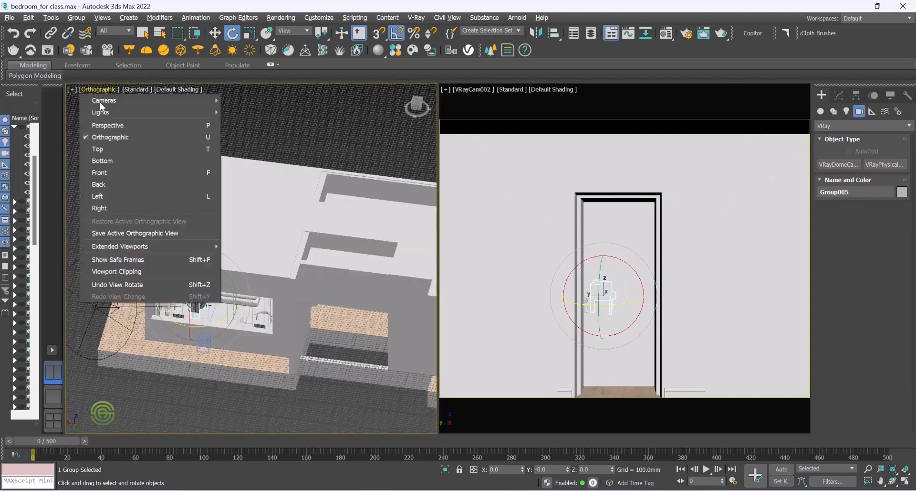
click(102, 123)
alt+middle_drag(181, 255, 175, 228)
scroll(175, 229, up, 15)
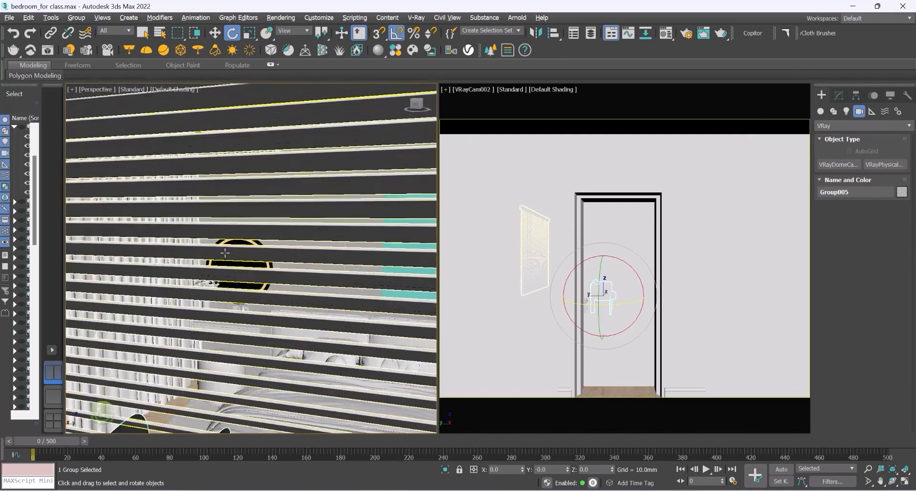
Step: Select the books-and-flasks decor on the vanity shelf and move it up near the curtain top, about 2010 mm high
scroll(229, 299, down, 5)
alt+middle_drag(107, 313, 304, 334)
scroll(242, 339, up, 6)
alt+middle_drag(243, 339, 250, 341)
scroll(291, 341, down, 6)
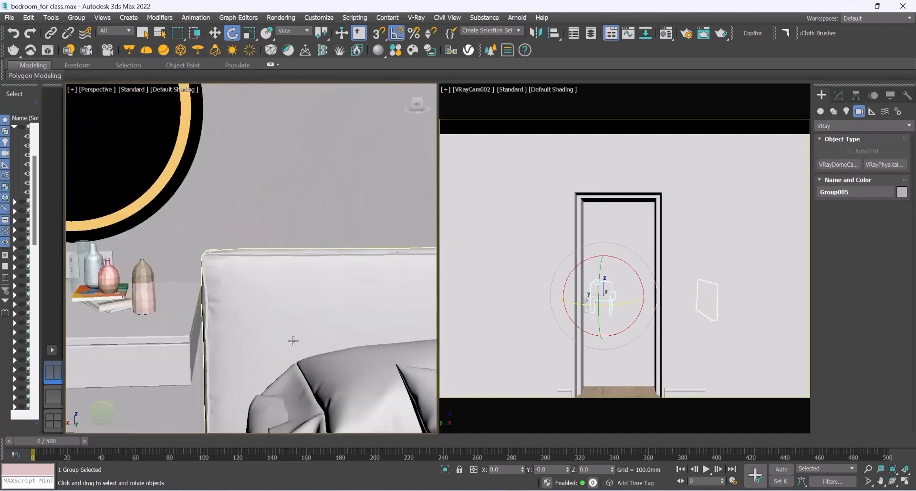
scroll(195, 310, up, 2)
click(195, 305)
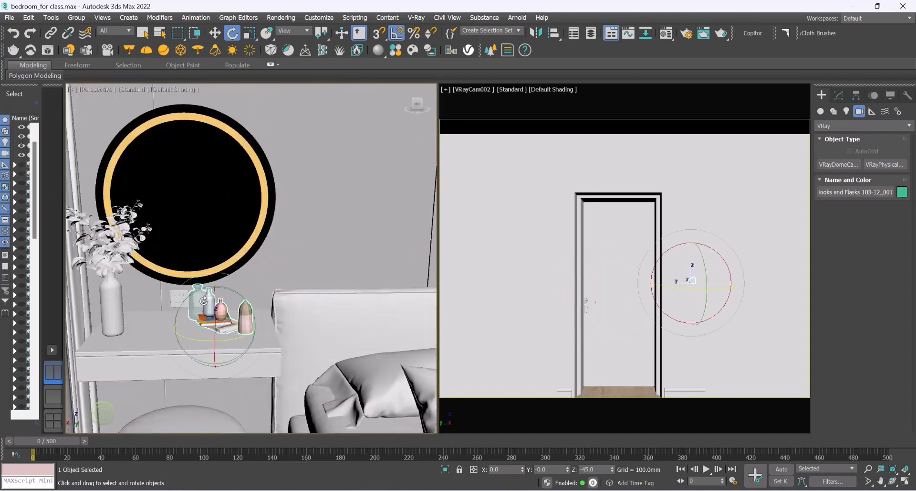
click(215, 32)
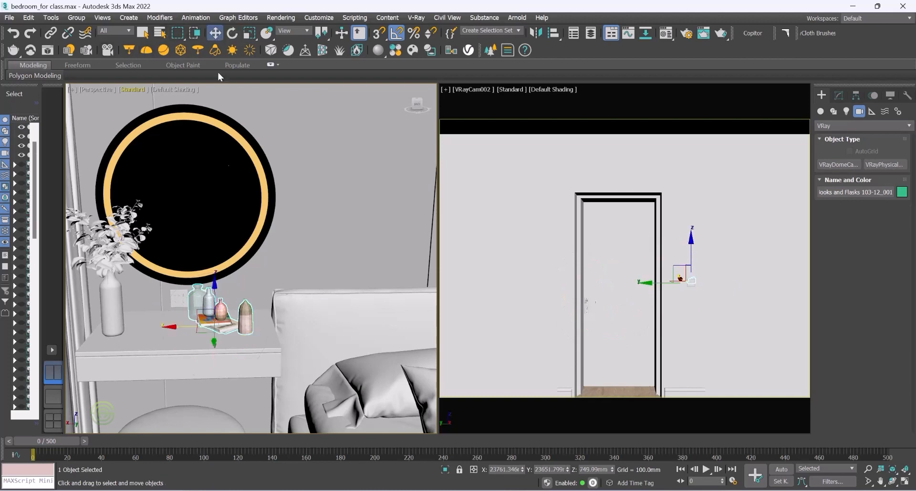
alt+middle_drag(235, 316, 206, 318)
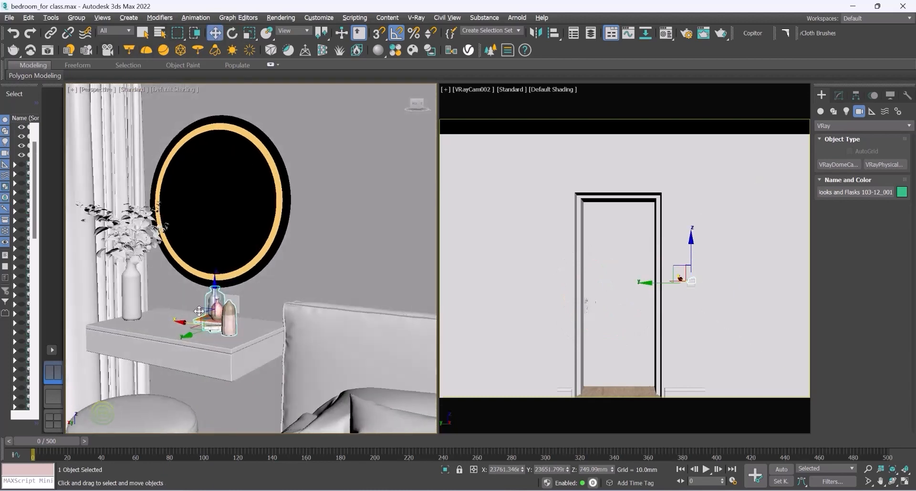
scroll(205, 318, down, 6)
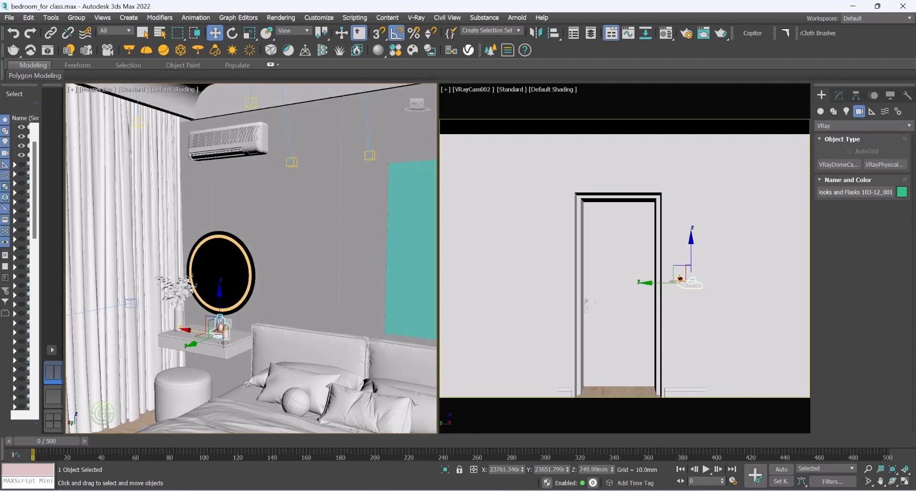
alt+middle_drag(215, 342, 219, 336)
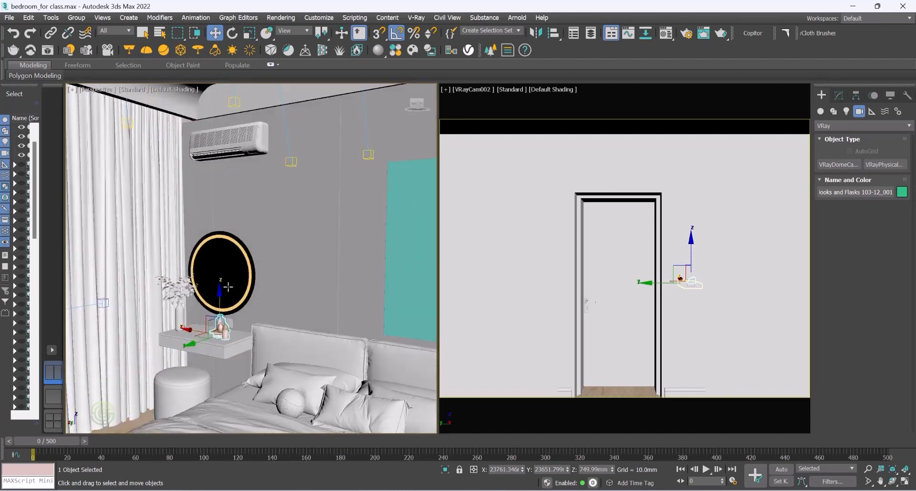
drag(219, 294, 218, 180)
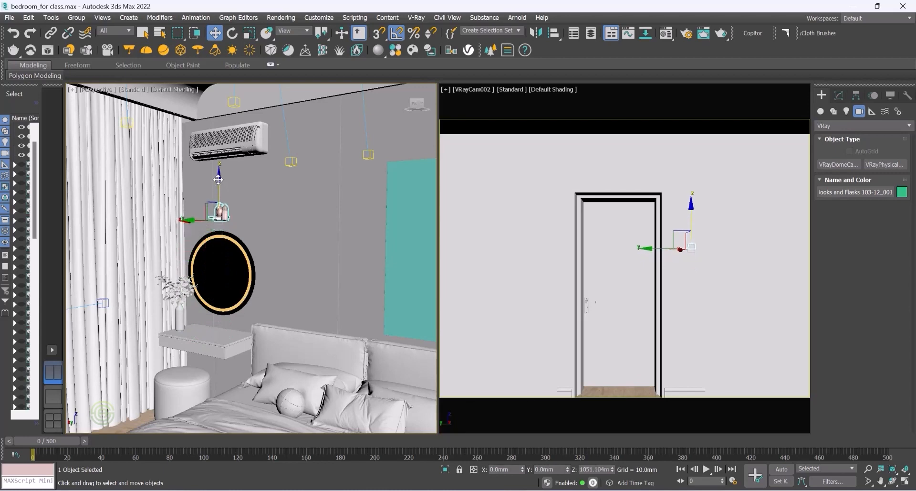
alt+middle_drag(226, 238, 248, 250)
drag(184, 217, 130, 206)
drag(164, 172, 165, 149)
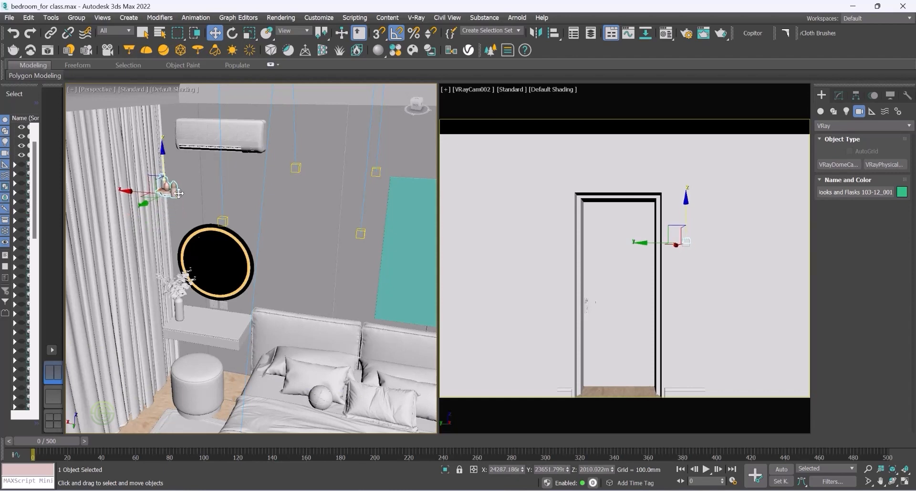
Step: Orbit and zoom around the bed in the Perspective viewport to inspect the bedside area
scroll(336, 399, up, 3)
scroll(297, 328, down, 2)
mouse_move(317, 374)
alt+middle_down()
mouse_move(273, 372)
mouse_move(313, 378)
alt+middle_up()
scroll(282, 371, up, 2)
scroll(282, 371, down, 2)
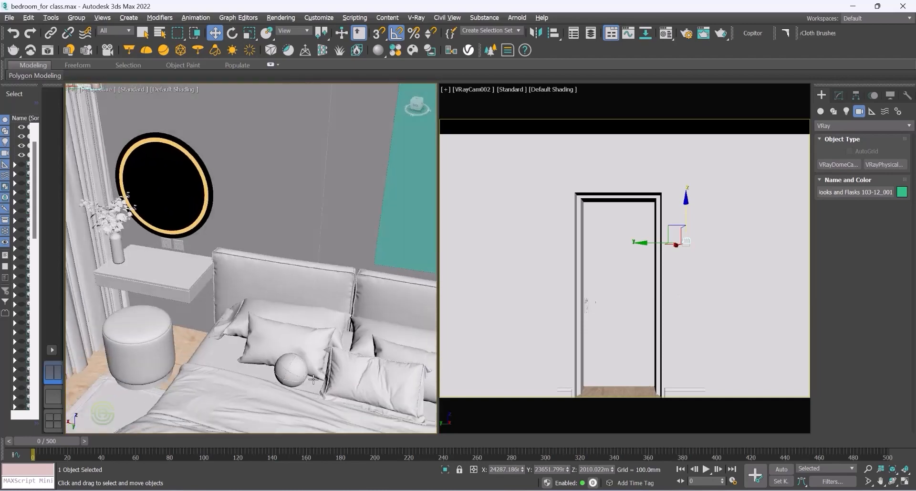
scroll(314, 379, up, 2)
scroll(305, 373, down, 3)
alt+middle_drag(210, 342, 293, 339)
scroll(344, 321, up, 3)
scroll(255, 318, down, 3)
scroll(349, 225, up, 3)
scroll(243, 306, down, 3)
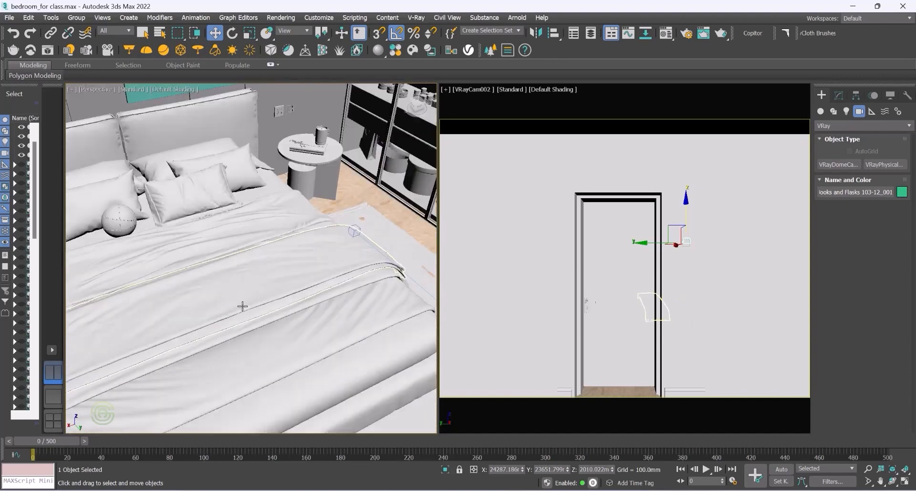
scroll(281, 298, down, 5)
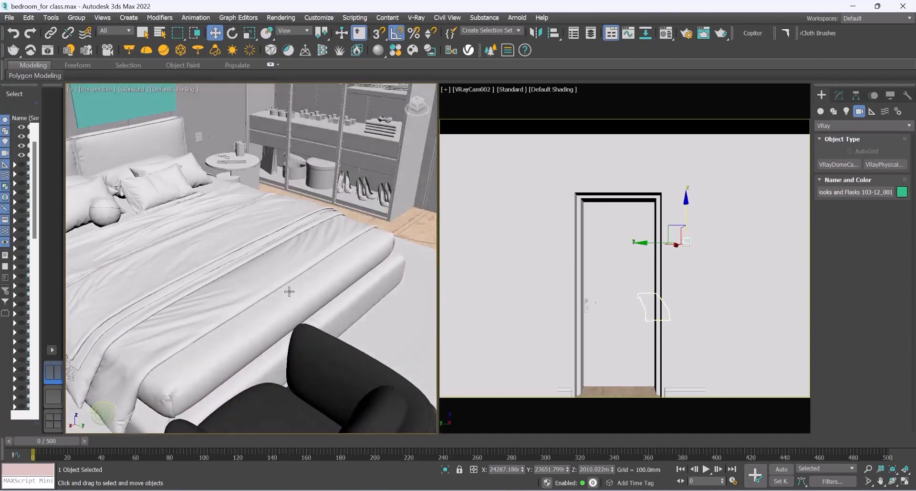
scroll(288, 291, up, 2)
scroll(289, 291, down, 3)
scroll(292, 291, up, 5)
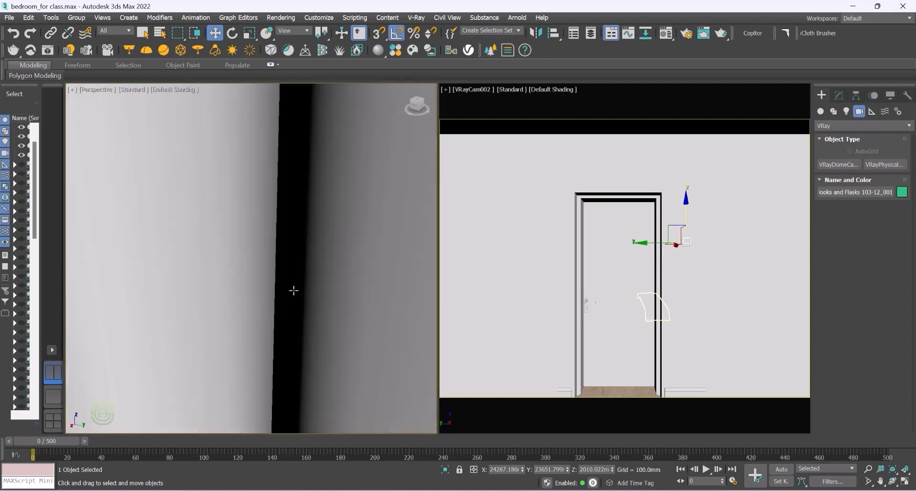
scroll(289, 292, down, 4)
scroll(285, 294, up, 6)
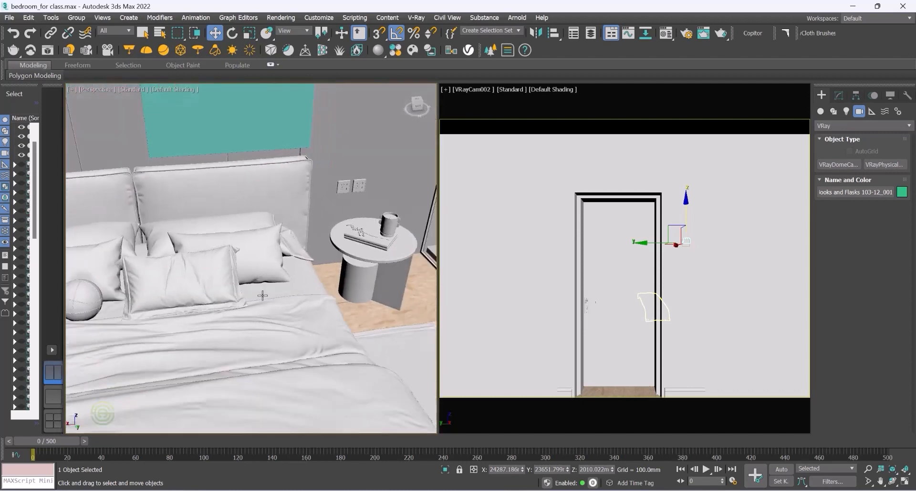
scroll(398, 225, up, 2)
scroll(261, 256, down, 4)
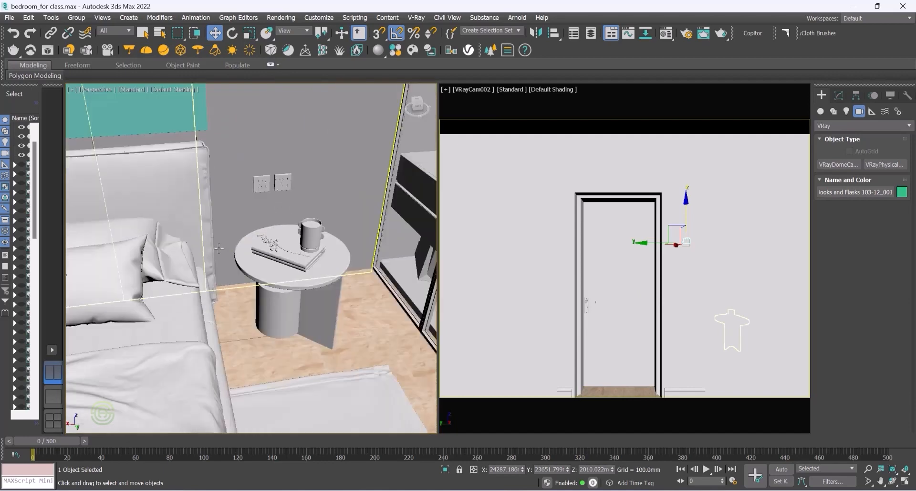
scroll(173, 289, down, 3)
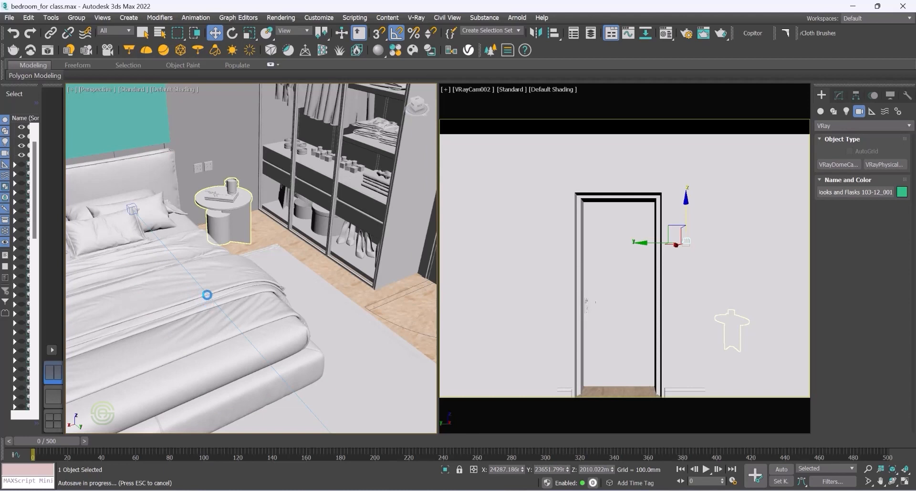
Step: Select the round bedside table and move it toward the wardrobe beside the bed
click(228, 201)
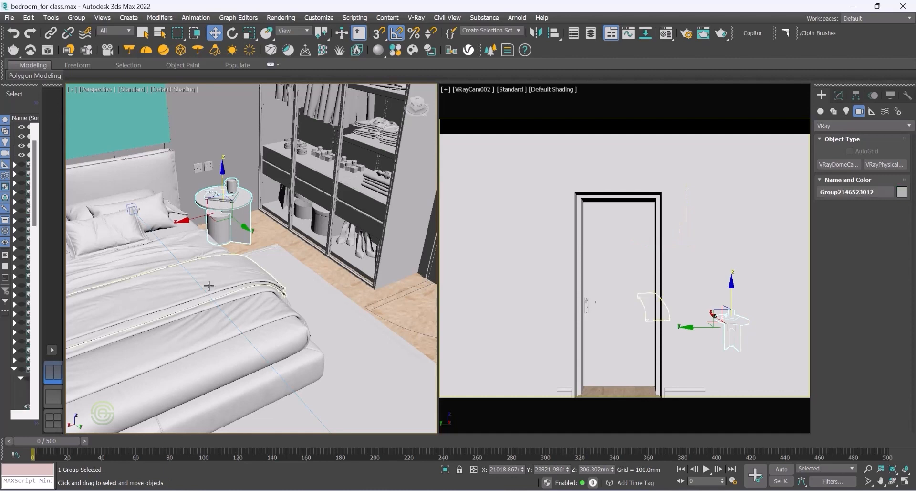
alt+middle_drag(227, 201, 236, 206)
drag(237, 206, 353, 274)
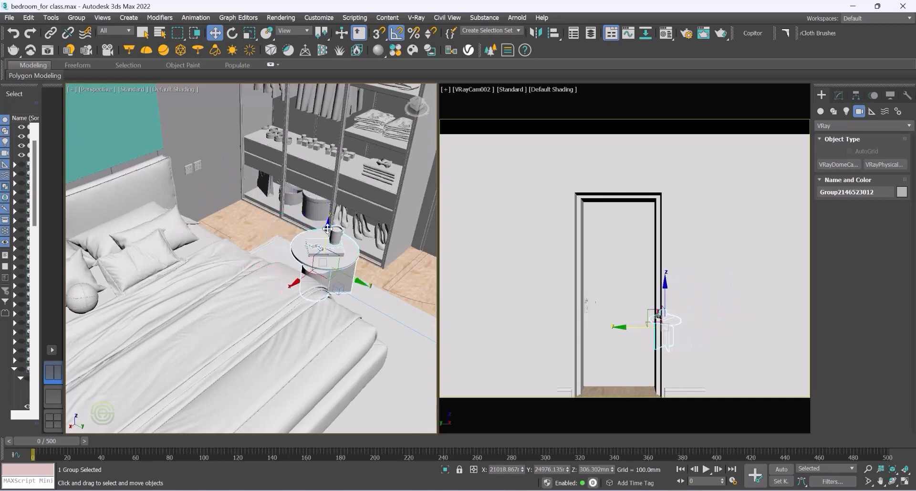
drag(328, 227, 340, 169)
drag(340, 115, 342, 81)
alt+middle_drag(344, 100, 350, 99)
scroll(345, 102, down, 2)
scroll(345, 103, up, 2)
scroll(351, 100, up, 4)
scroll(298, 183, down, 3)
alt+middle_drag(298, 182, 304, 189)
Step: Rotate the bedside table -45° about its vertical axis
click(232, 32)
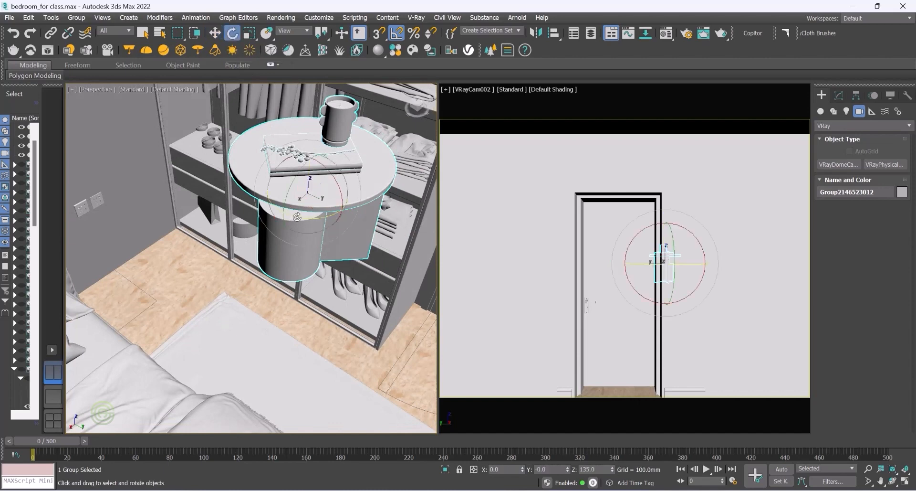
drag(296, 216, 289, 217)
alt+middle_drag(284, 223, 282, 181)
scroll(282, 181, down, 5)
alt+middle_drag(372, 258, 392, 273)
scroll(393, 273, up, 5)
scroll(196, 258, down, 5)
alt+middle_drag(310, 266, 299, 264)
scroll(299, 264, down, 6)
scroll(299, 264, up, 3)
alt+middle_drag(232, 369, 186, 367)
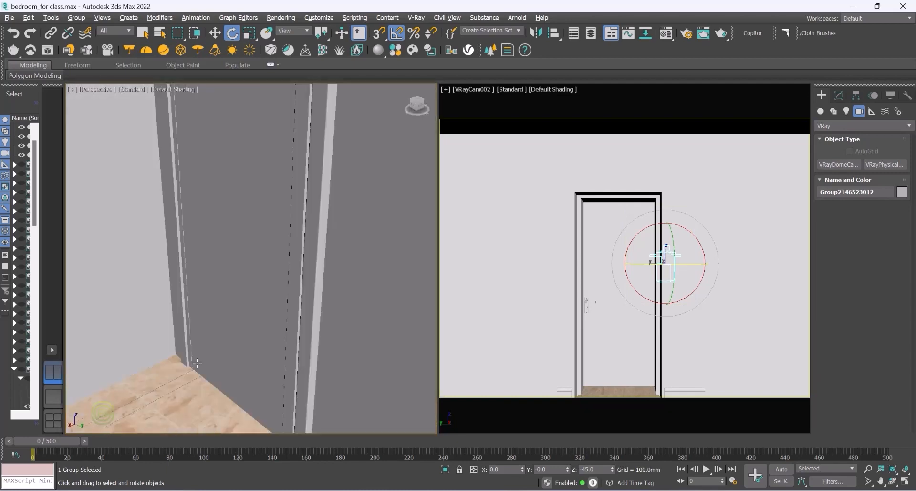
Step: Orbit and zoom around the room in the Perspective viewport to review the furniture layout
alt+middle_drag(244, 354, 301, 348)
alt+middle_drag(134, 404, 246, 328)
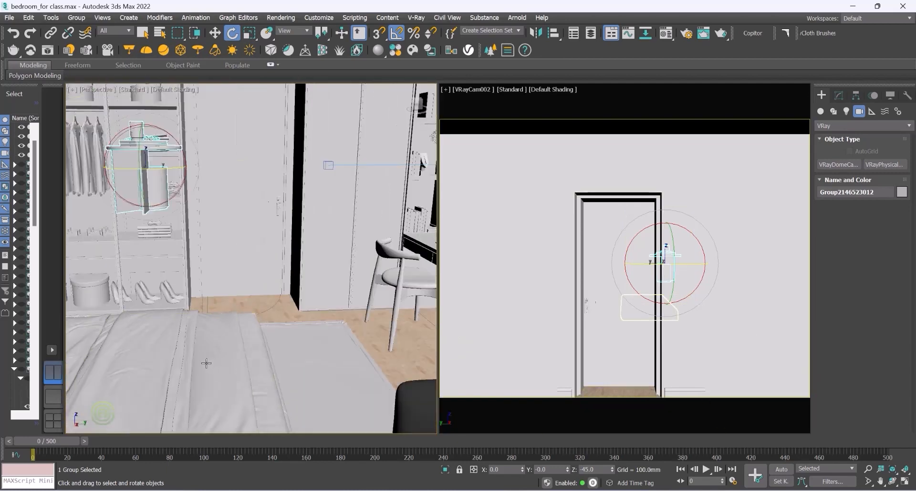
alt+middle_drag(207, 363, 125, 366)
alt+middle_drag(231, 316, 337, 316)
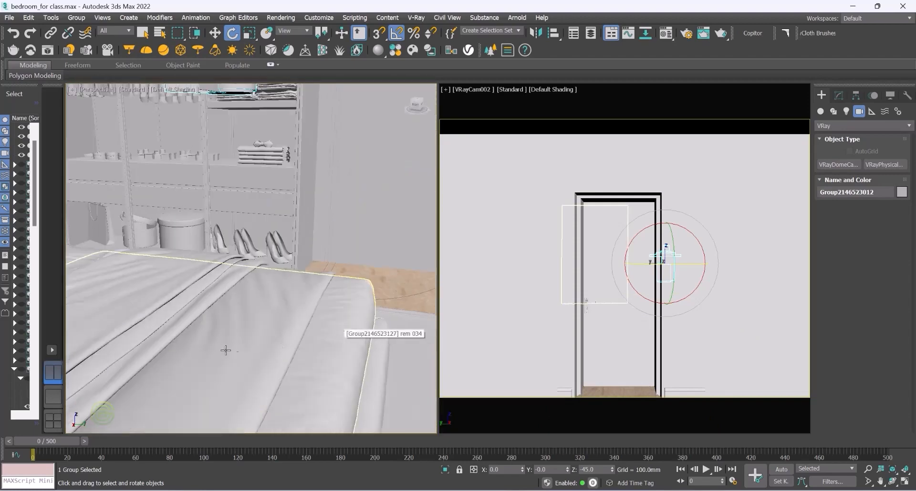
alt+middle_drag(234, 351, 201, 354)
alt+middle_drag(353, 286, 317, 302)
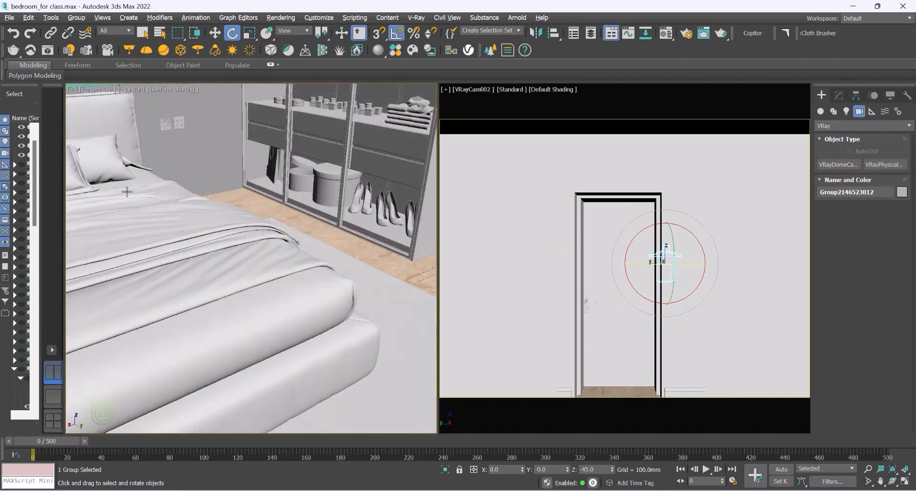
scroll(336, 272, up, 5)
scroll(258, 325, down, 3)
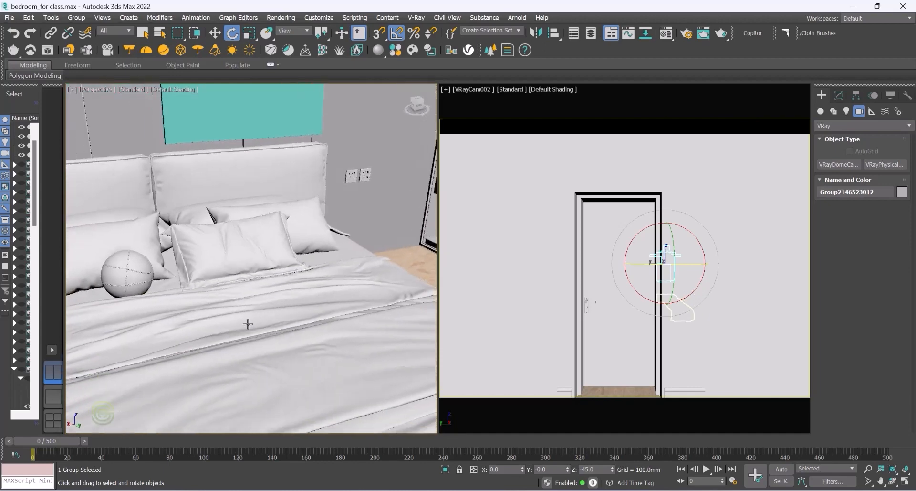
alt+middle_drag(146, 221, 145, 225)
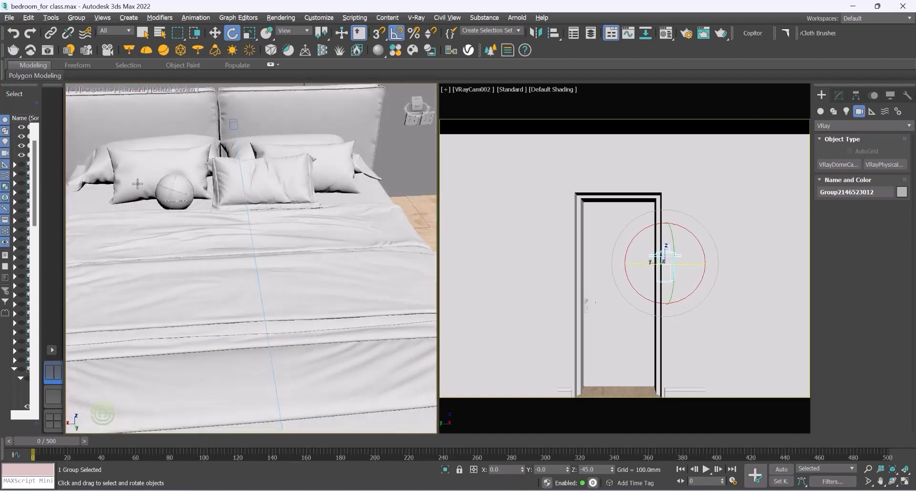
scroll(140, 197, up, 5)
scroll(191, 239, down, 3)
scroll(244, 288, up, 2)
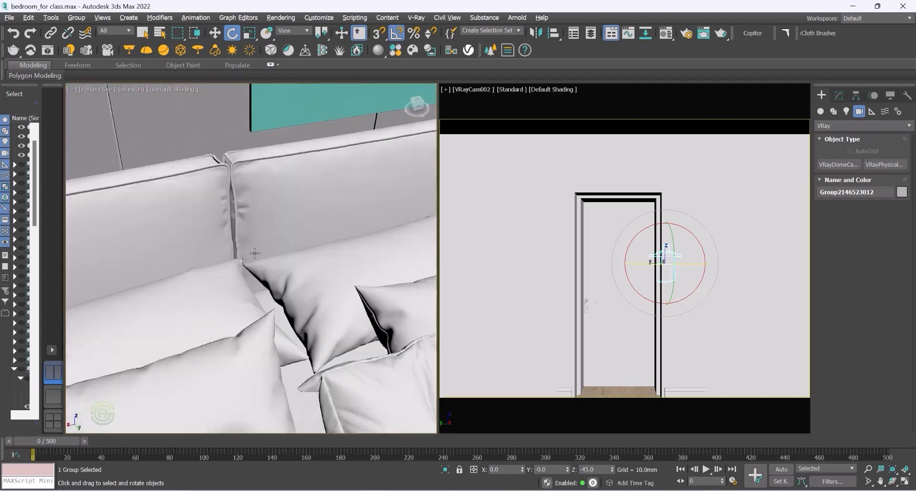
scroll(252, 258, down, 3)
alt+middle_drag(273, 311, 226, 298)
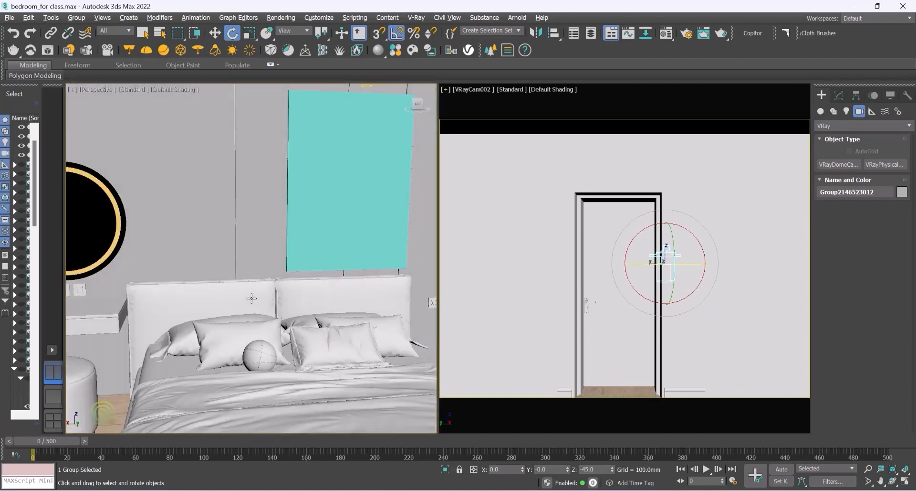
alt+middle_drag(271, 318, 260, 316)
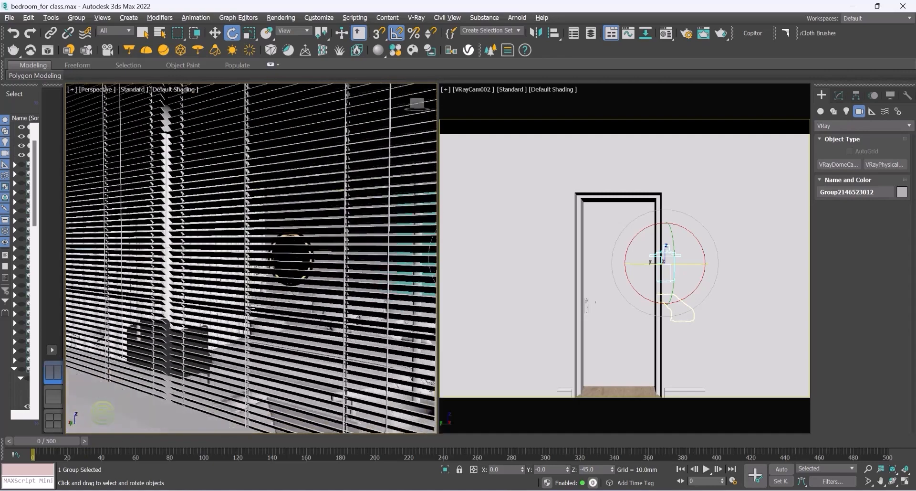
alt+middle_drag(303, 258, 306, 272)
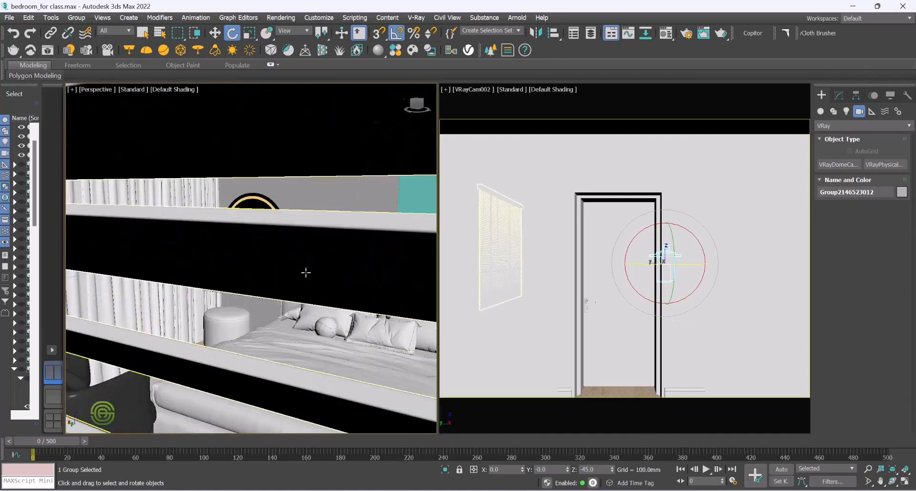
scroll(306, 327, up, 5)
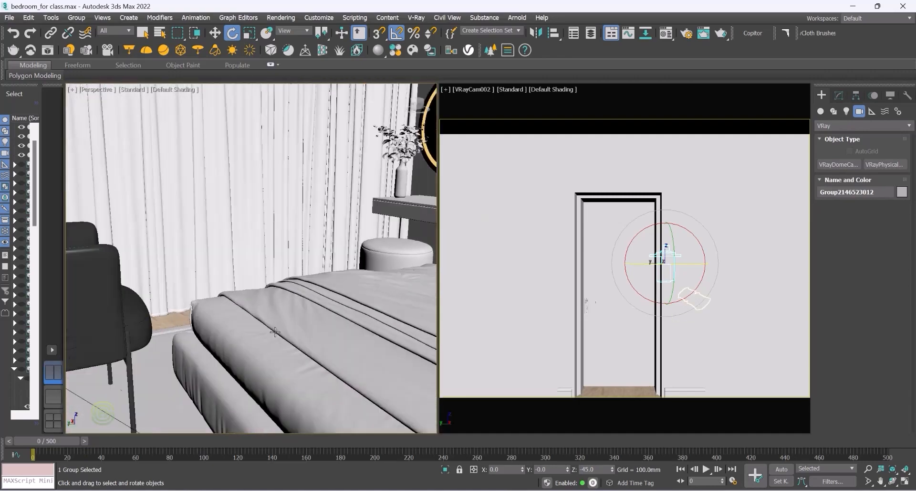
alt+middle_drag(258, 292, 340, 288)
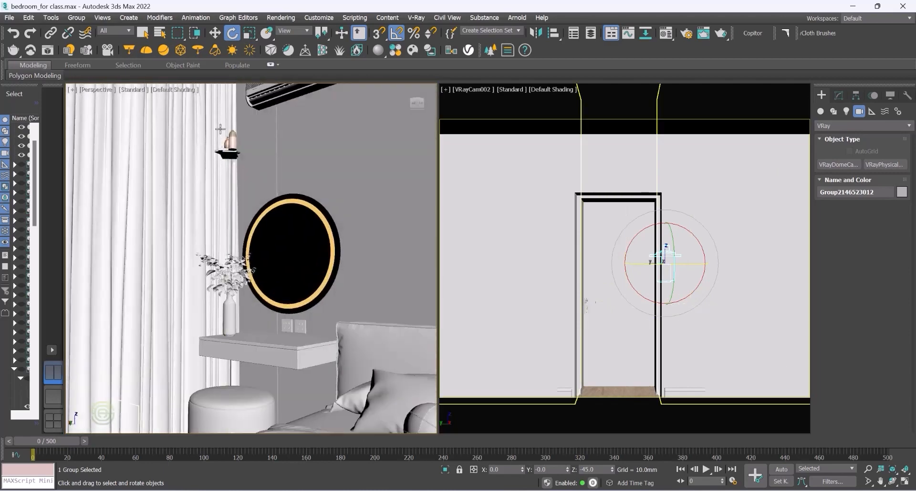
alt+middle_drag(312, 416, 375, 405)
scroll(260, 354, down, 6)
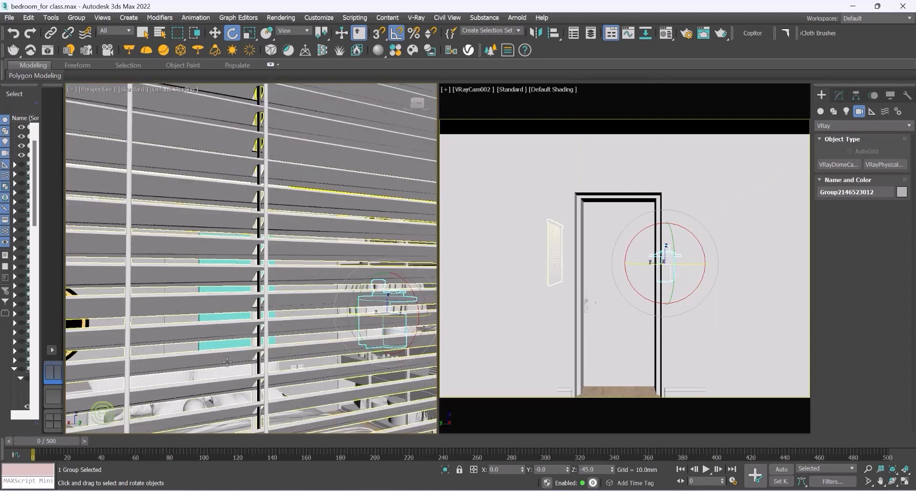
scroll(278, 381, up, 2)
scroll(216, 394, up, 3)
scroll(273, 407, up, 3)
scroll(287, 351, down, 4)
scroll(313, 354, up, 3)
scroll(306, 351, down, 6)
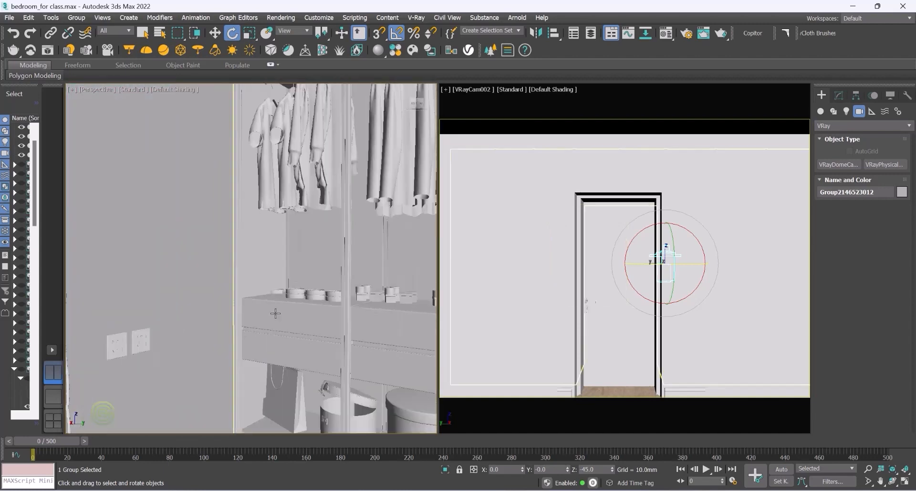
Step: Orbit and zoom in the Perspective viewport to inspect the wardrobe beside the bed
scroll(233, 412, up, 2)
alt+middle_drag(232, 412, 238, 409)
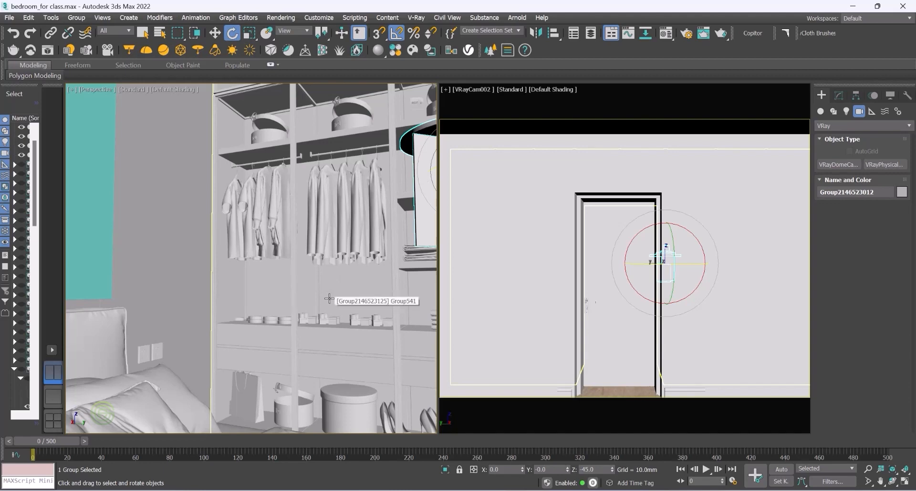
alt+middle_drag(330, 305, 315, 315)
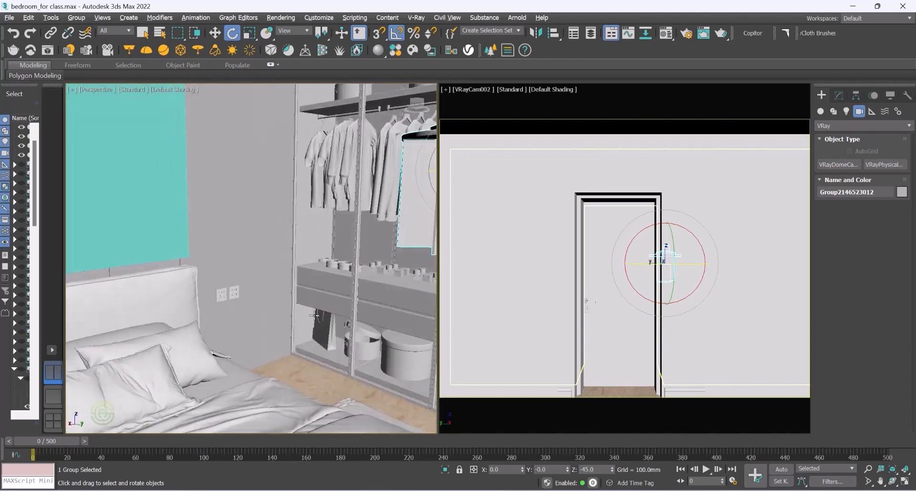
Step: Switch the left viewport to a Top wireframe view and zoom out to examine the whole room layout
click(96, 89)
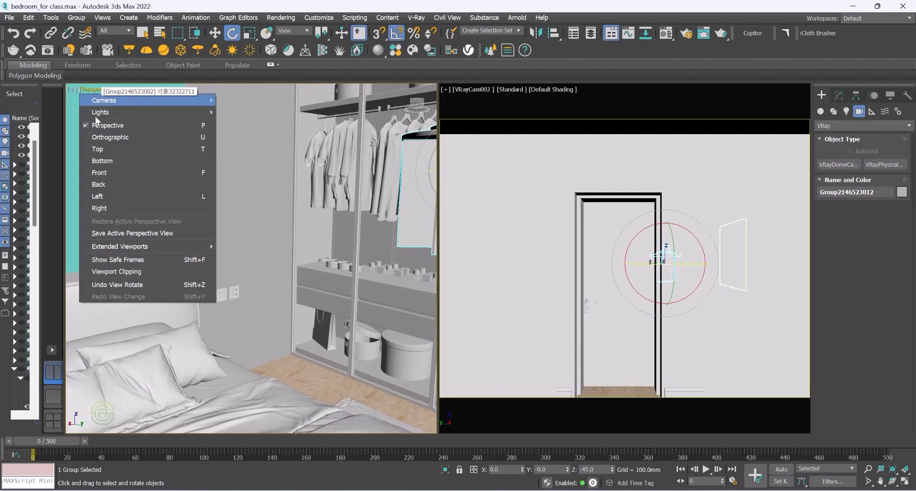
click(105, 151)
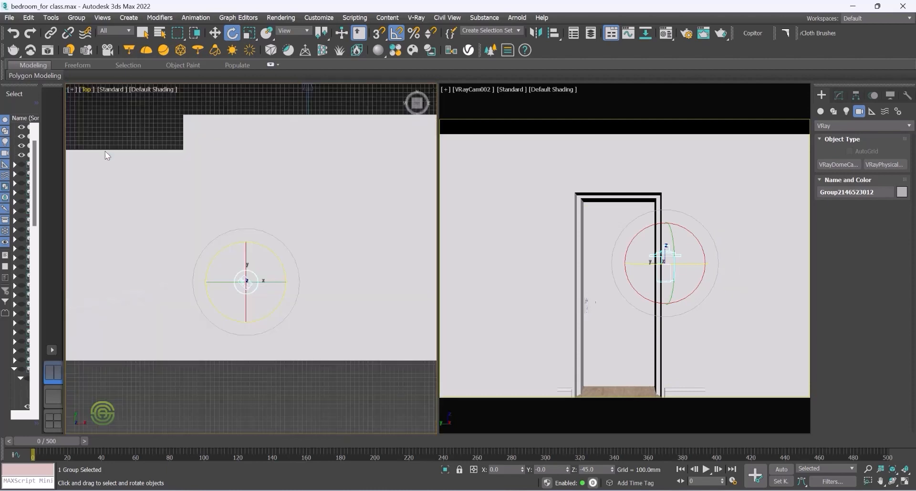
click(146, 89)
click(166, 195)
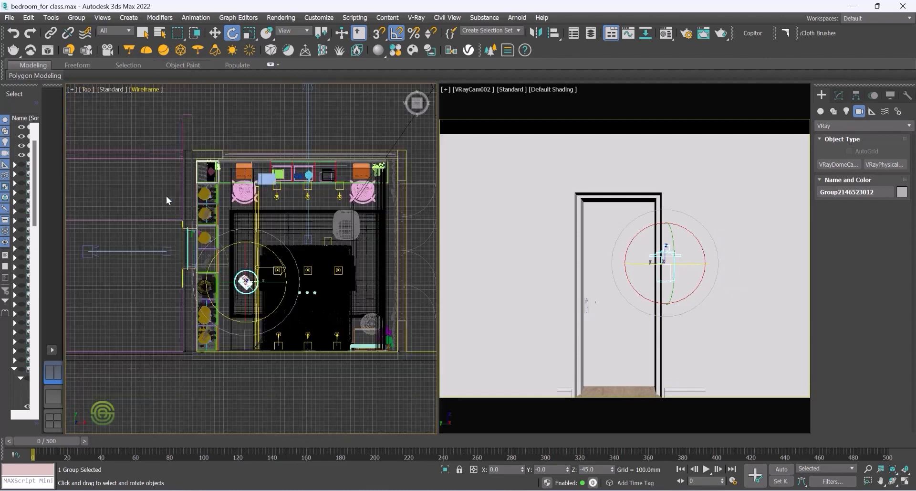
scroll(315, 277, down, 2)
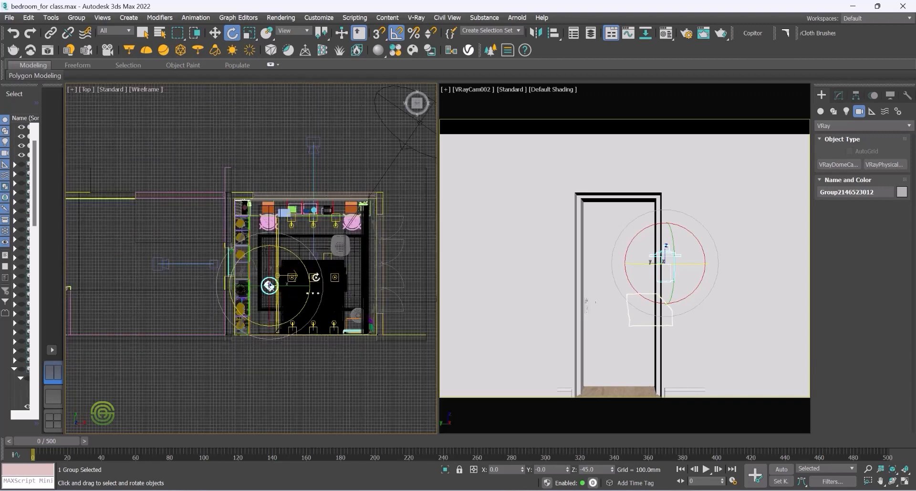
click(191, 231)
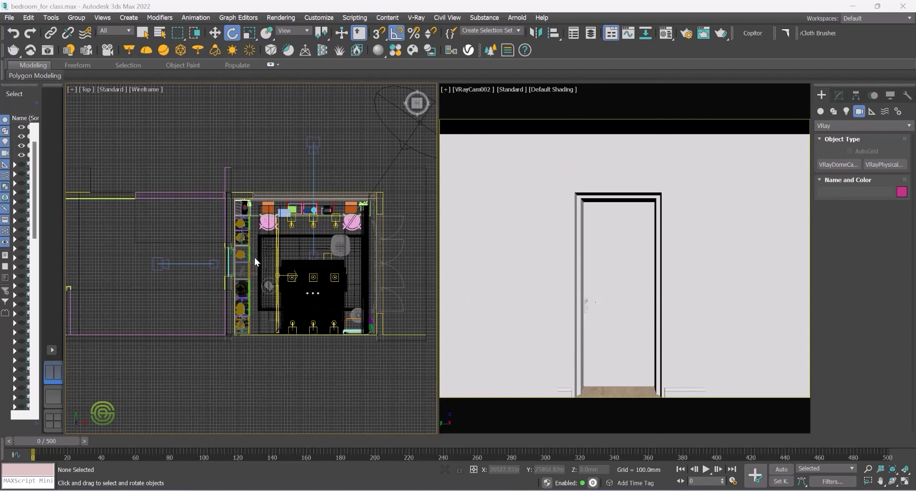
Step: Return the left viewport to a shaded Perspective view and zoom in on the bedroom door
scroll(207, 257, up, 3)
alt+middle_drag(260, 257, 277, 248)
scroll(247, 214, up, 3)
alt+middle_drag(247, 214, 272, 242)
scroll(270, 196, up, 4)
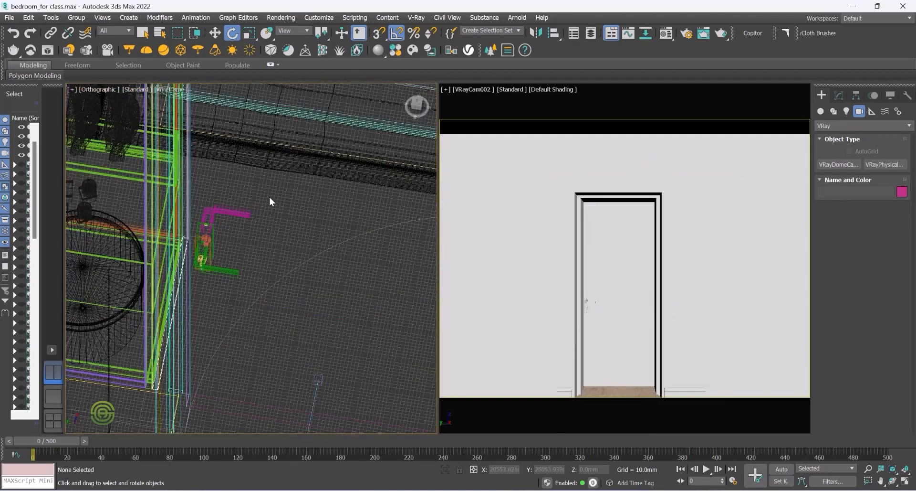
click(94, 90)
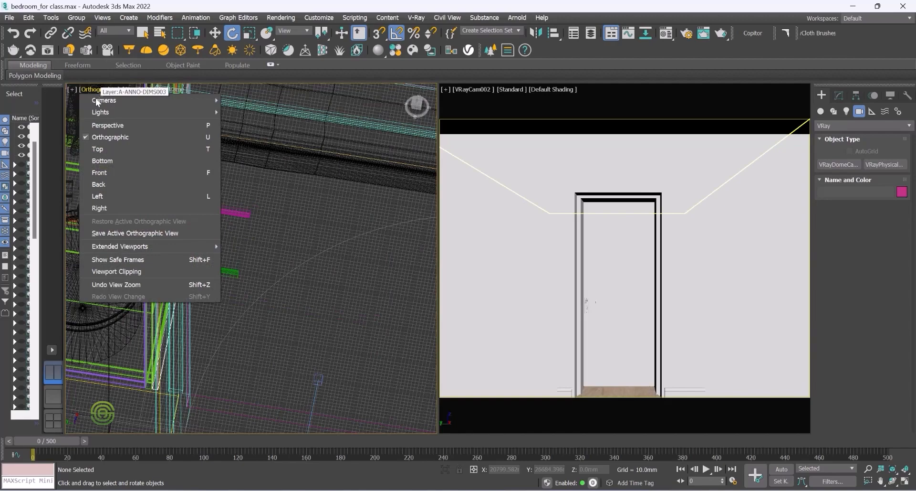
click(109, 125)
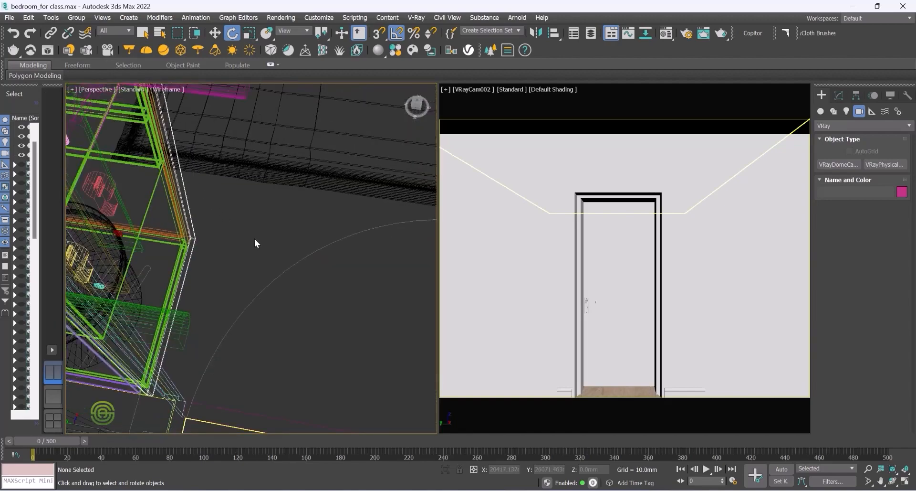
scroll(240, 221, down, 6)
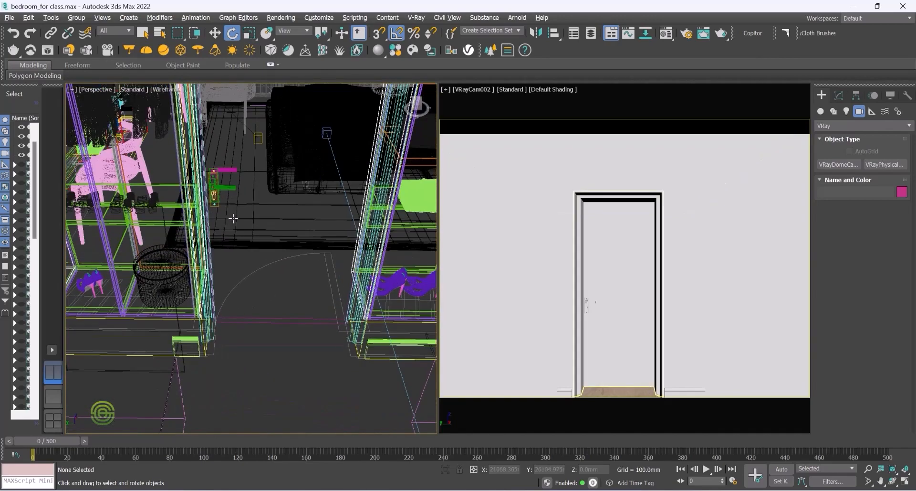
scroll(236, 222, up, 5)
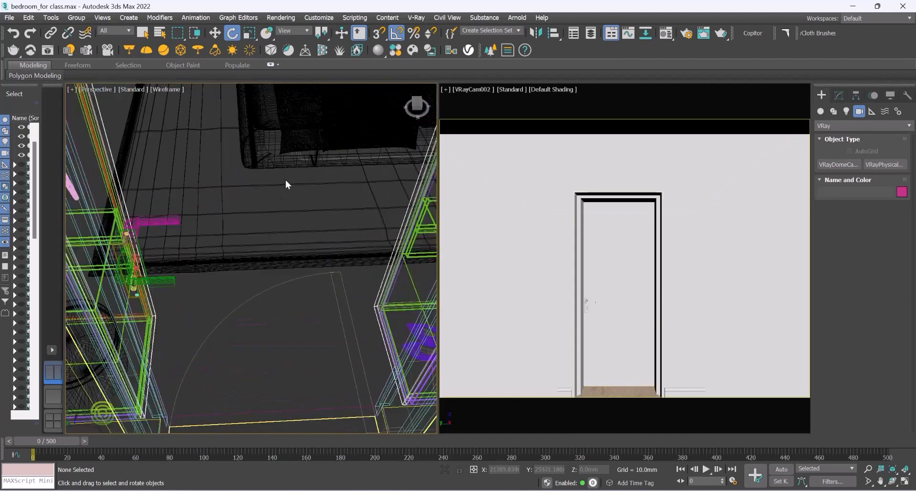
click(164, 89)
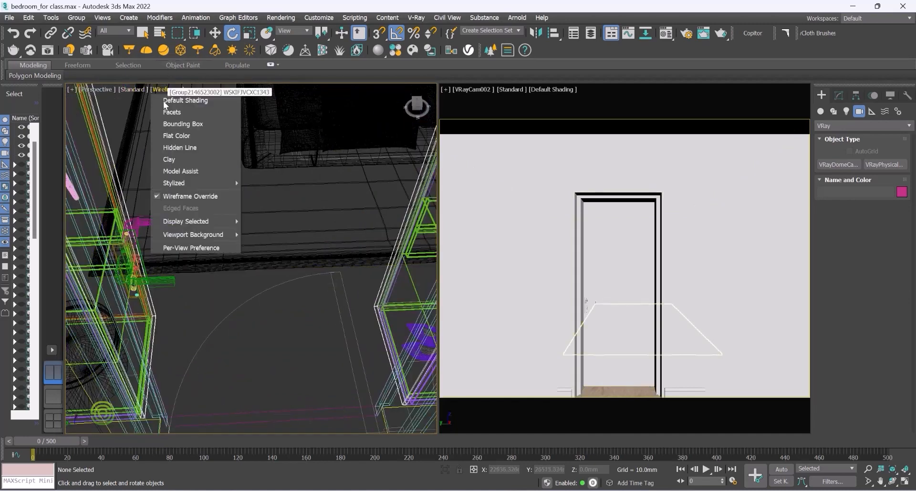
click(181, 197)
mouse_move(188, 218)
alt+middle_down()
mouse_move(184, 204)
mouse_move(185, 215)
alt+middle_up()
Step: Select the door's group and open it for editing
click(160, 202)
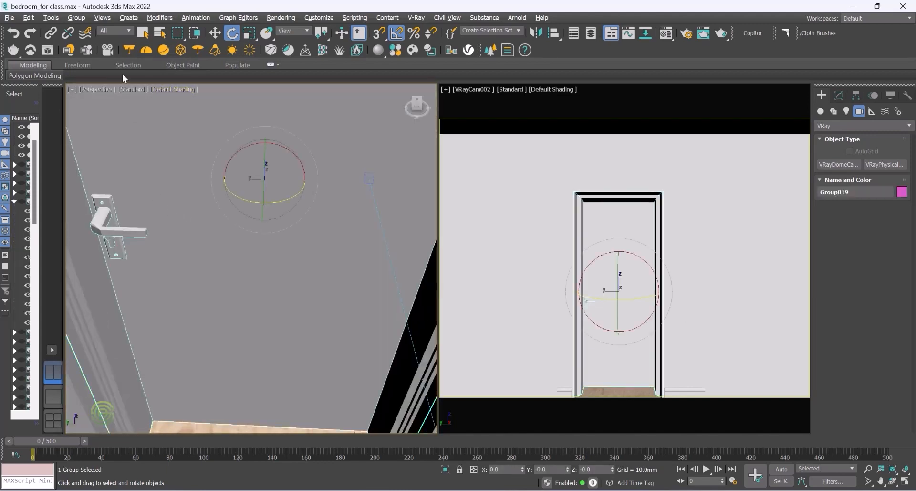
click(215, 32)
click(88, 16)
click(87, 57)
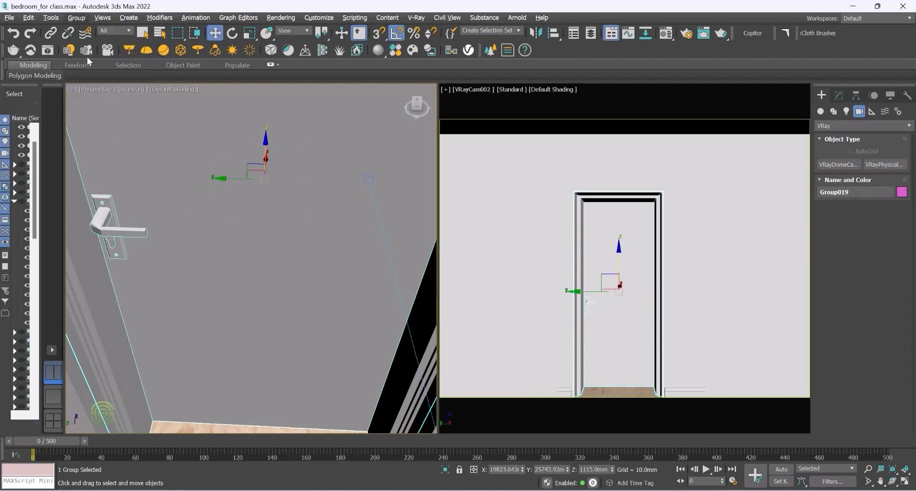
Step: Select the door leaf together with all its handle parts and group them into a new group
click(169, 197)
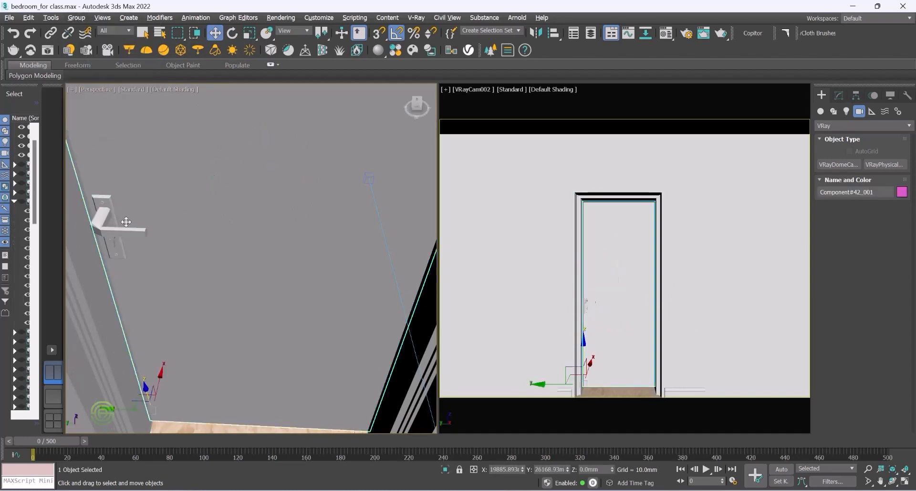
ctrl+click(105, 223)
scroll(105, 223, up, 3)
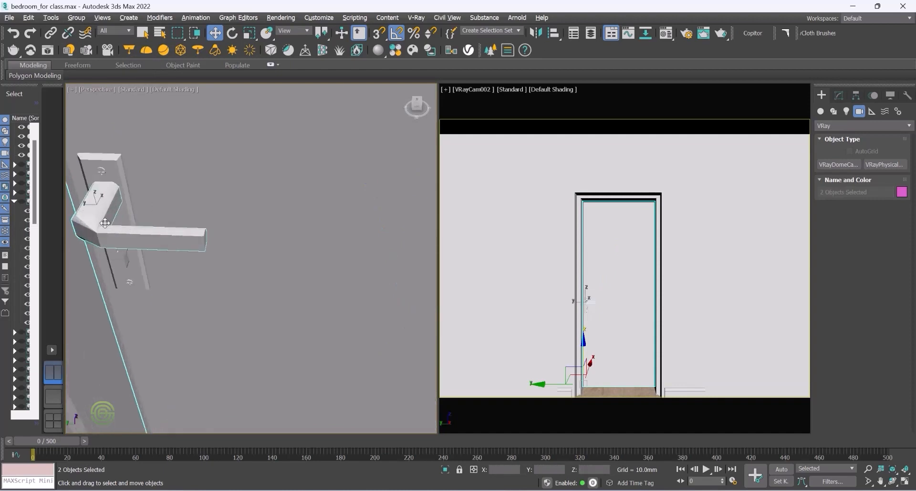
scroll(102, 221, up, 2)
ctrl+click(100, 146)
ctrl+click(99, 145)
ctrl+click(139, 303)
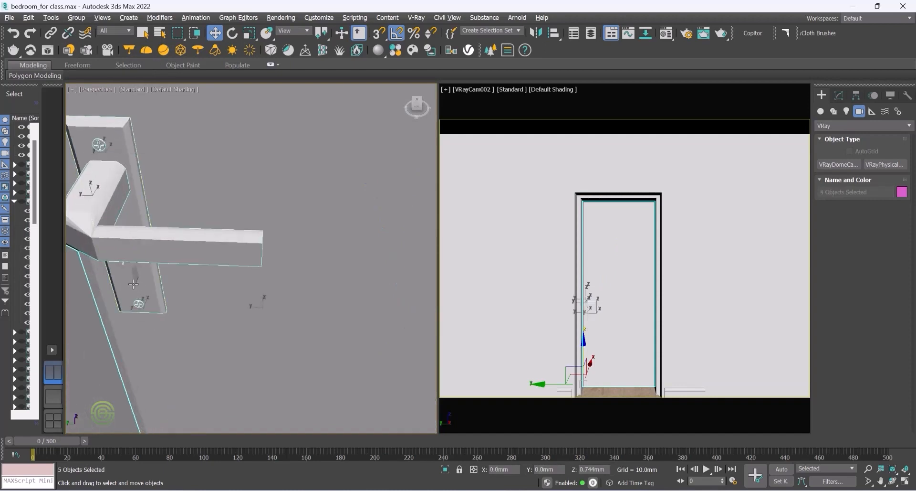
ctrl+click(135, 279)
scroll(187, 295, down, 2)
scroll(188, 295, down, 3)
click(150, 265)
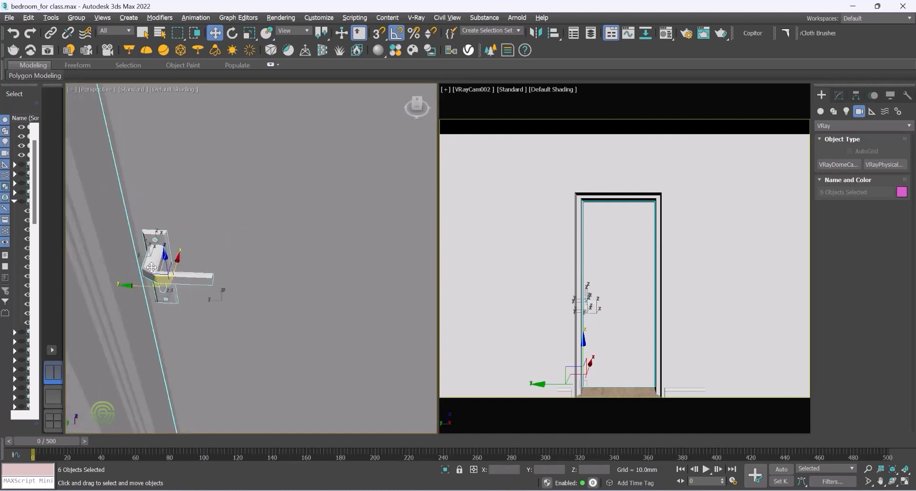
scroll(149, 265, up, 3)
alt+middle_drag(219, 243, 122, 249)
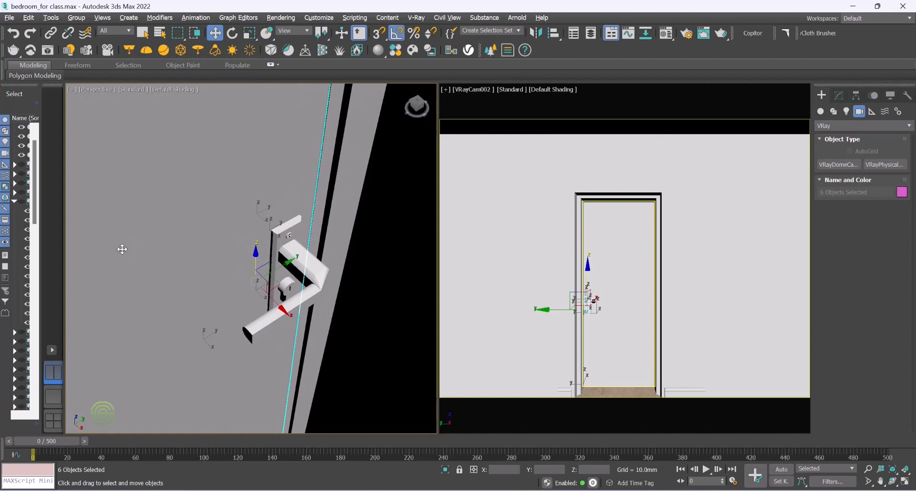
scroll(283, 277, up, 5)
ctrl+click(261, 328)
scroll(285, 368, down, 4)
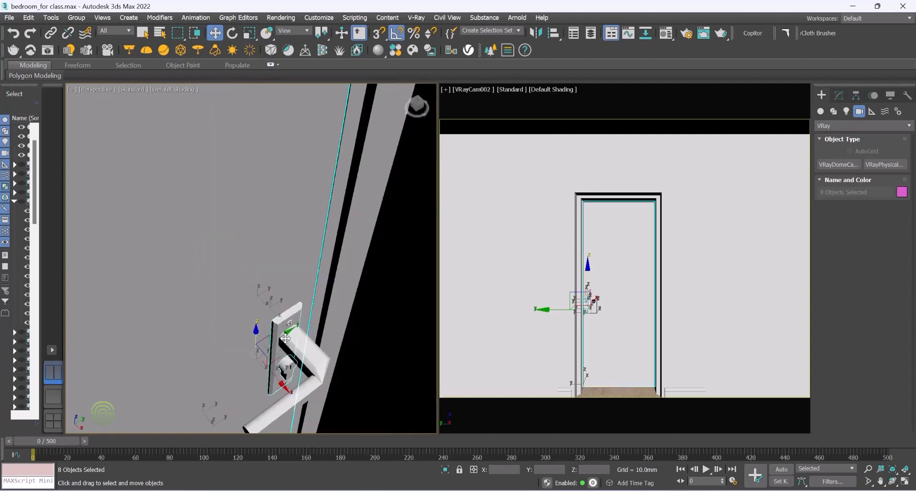
scroll(289, 389, up, 3)
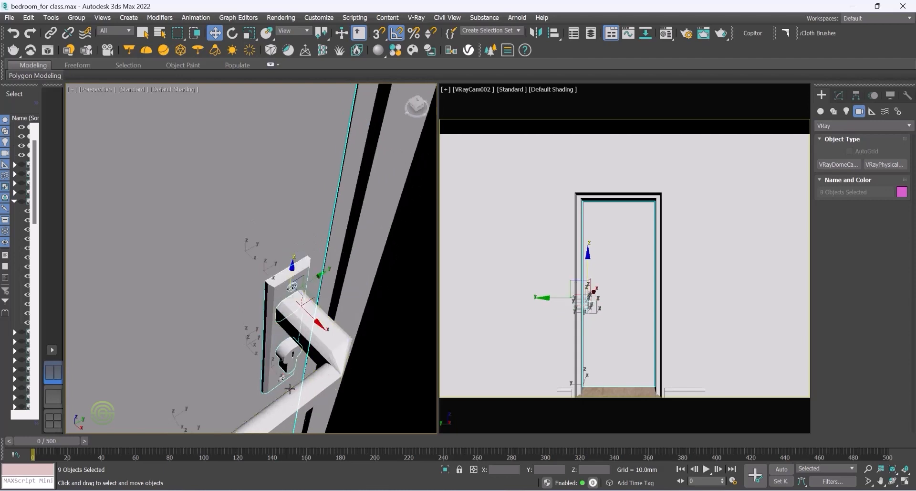
ctrl+click(282, 378)
ctrl+click(314, 332)
alt+middle_drag(274, 297, 346, 284)
scroll(211, 313, down, 5)
alt+middle_drag(209, 306, 232, 281)
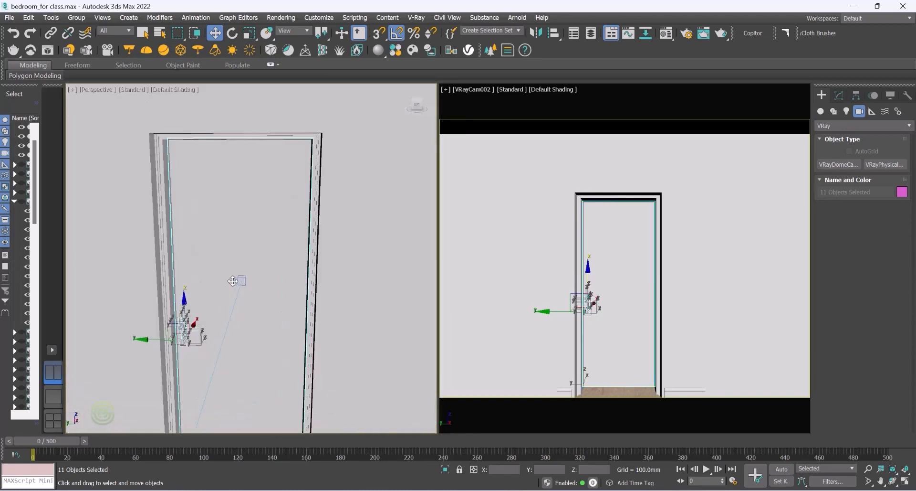
click(77, 18)
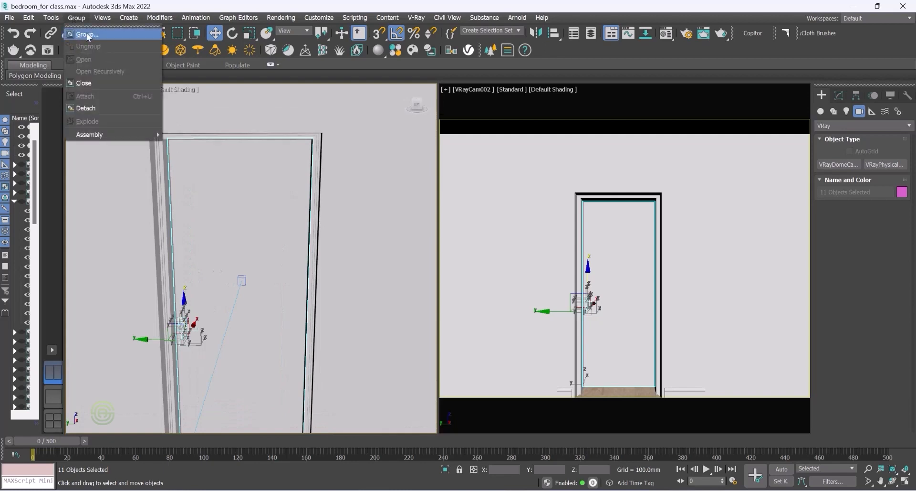
click(87, 34)
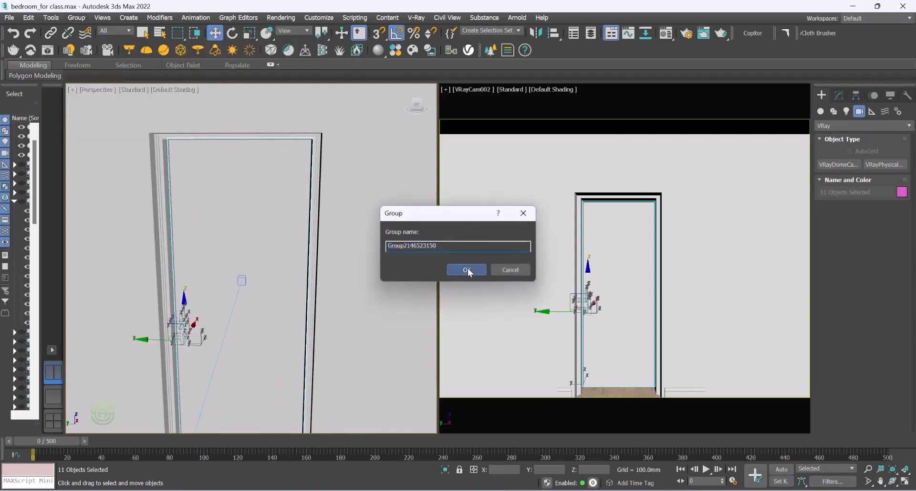
click(467, 269)
Step: In a Top wireframe view, move the new door group's pivot to the door's hinge edge
scroll(214, 248, up, 3)
mouse_move(215, 248)
alt+middle_down()
mouse_move(238, 239)
mouse_move(232, 230)
mouse_move(235, 250)
mouse_move(219, 245)
alt+middle_up()
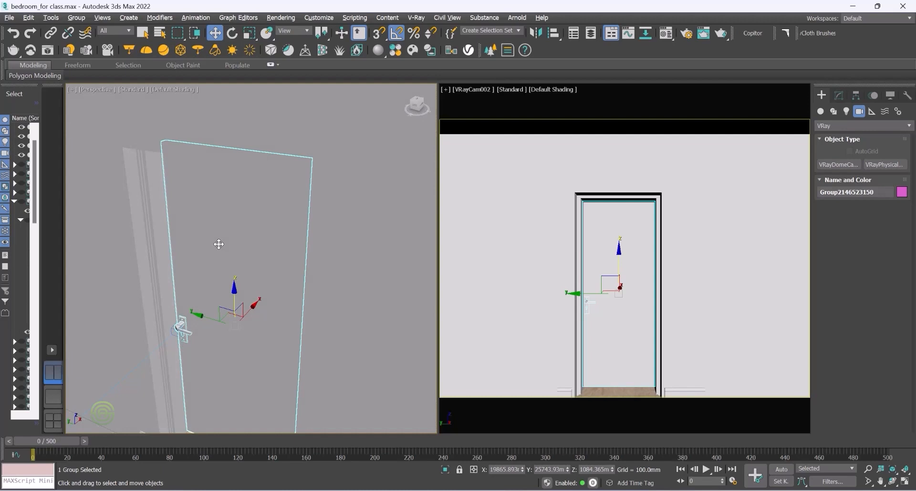
click(93, 88)
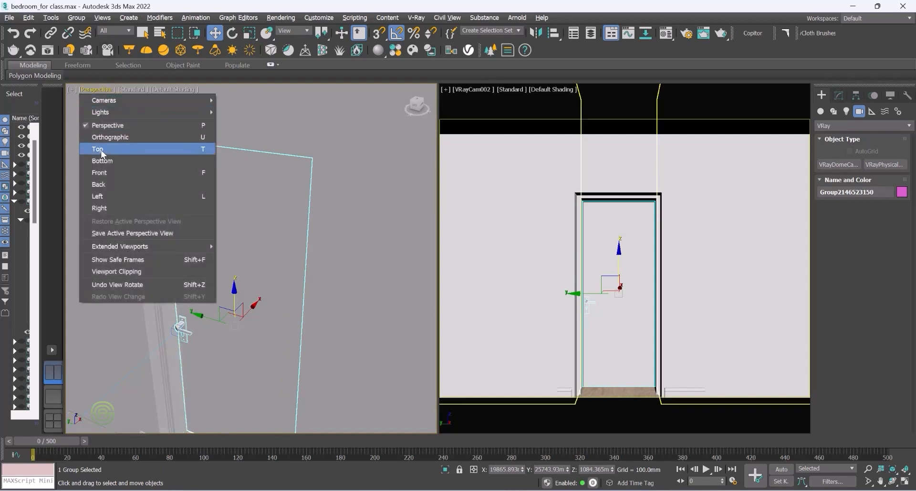
click(102, 152)
click(138, 89)
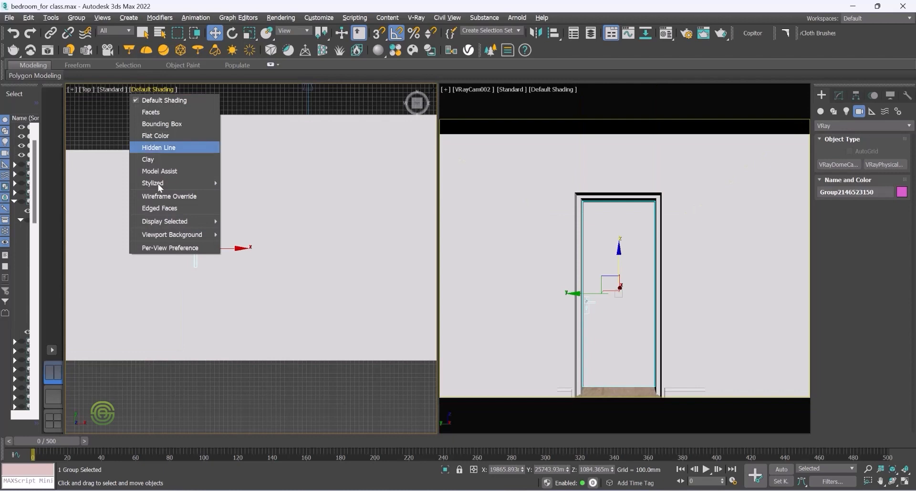
click(151, 197)
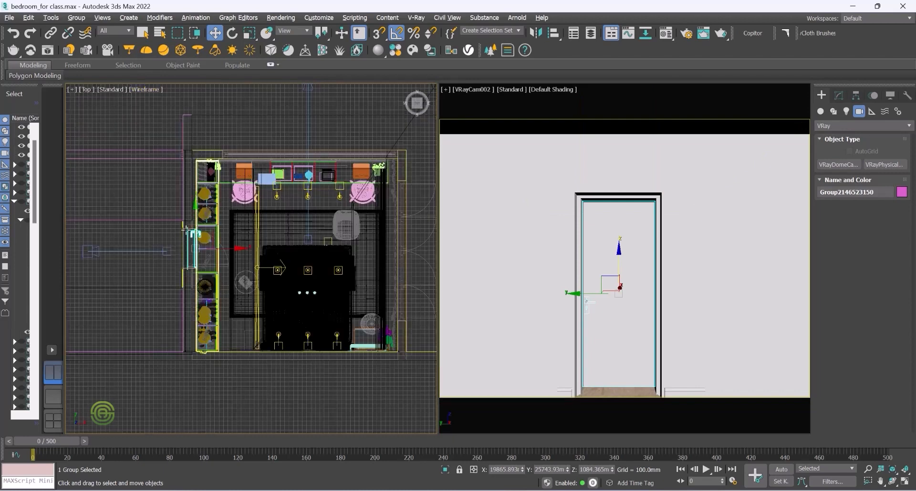
scroll(193, 246, up, 5)
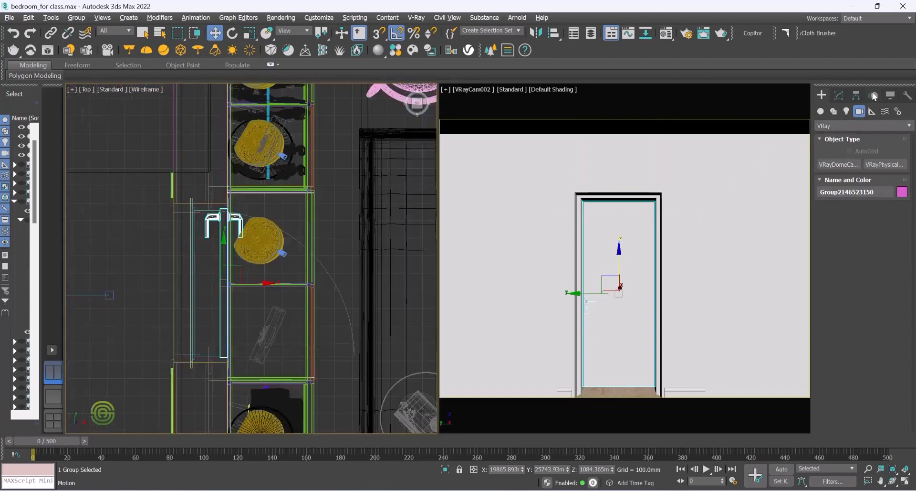
click(857, 96)
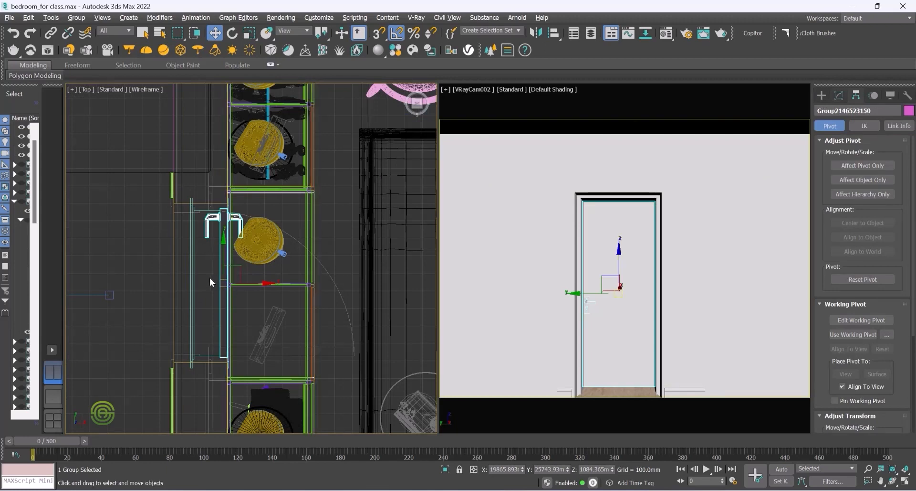
click(861, 166)
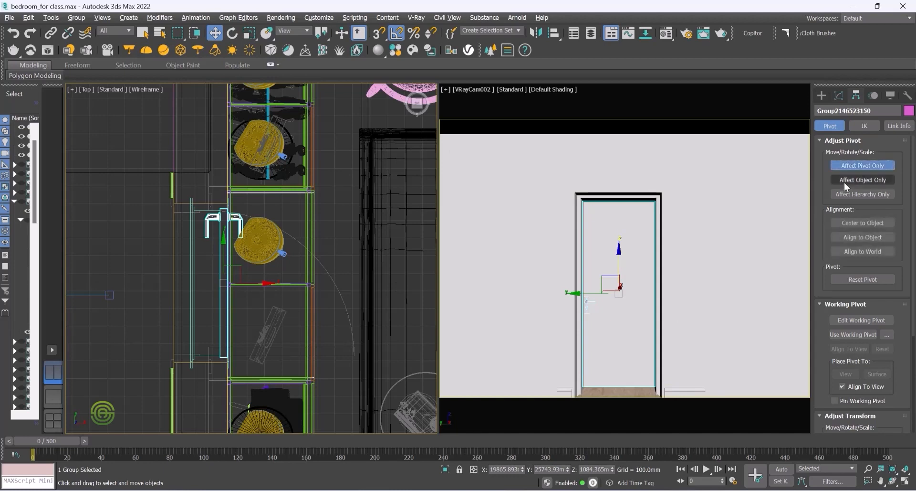
drag(224, 246, 227, 313)
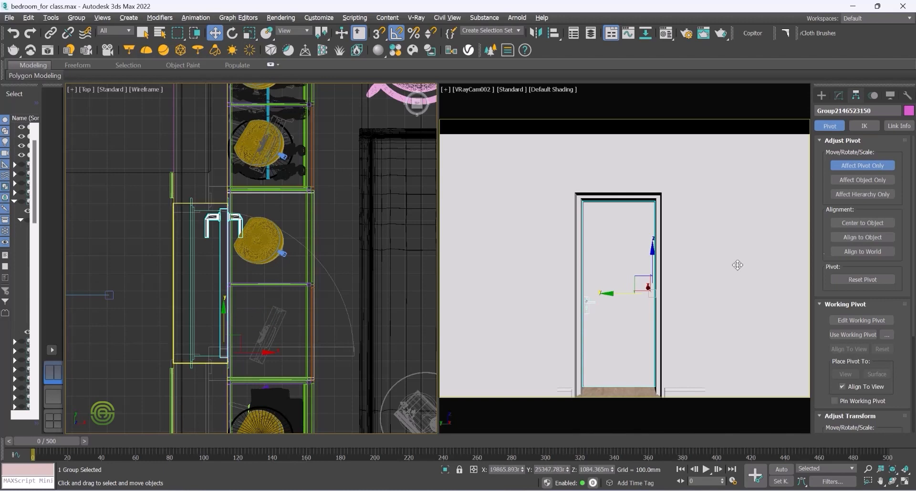
click(854, 165)
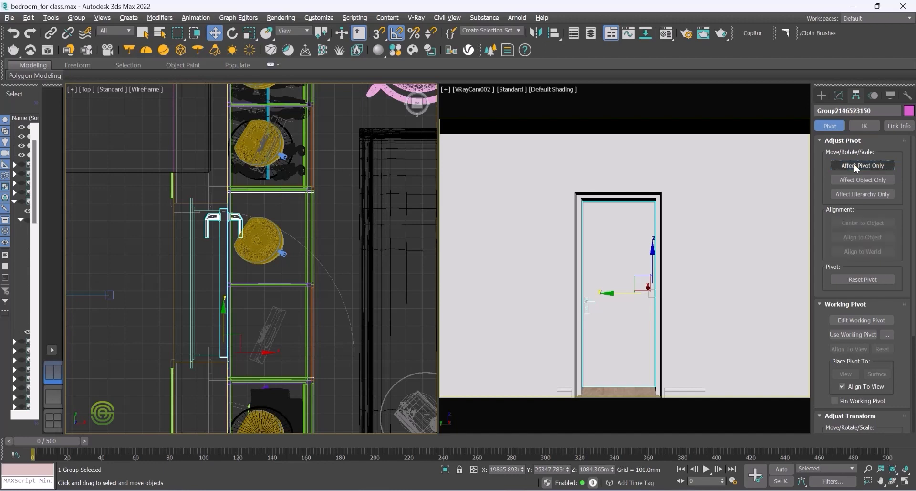
Step: Try rotating the door group about its new hinge pivot
click(236, 36)
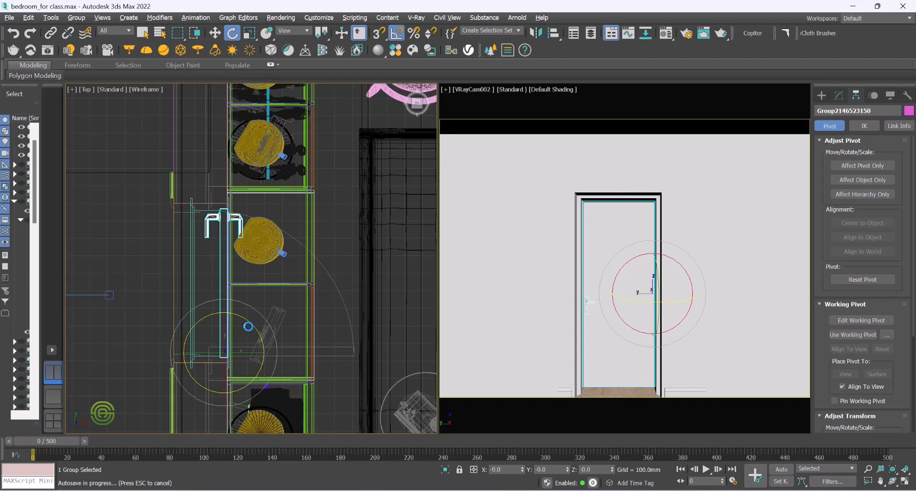
key(ctrl+z)
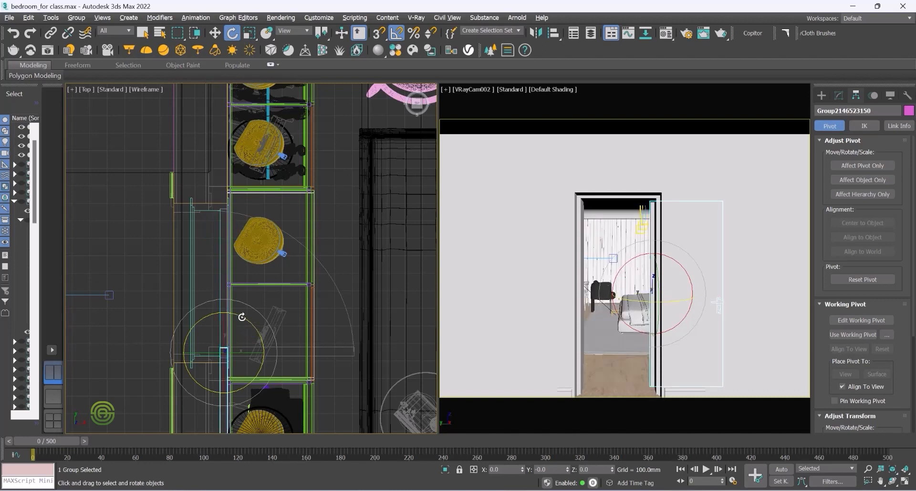
drag(242, 316, 242, 313)
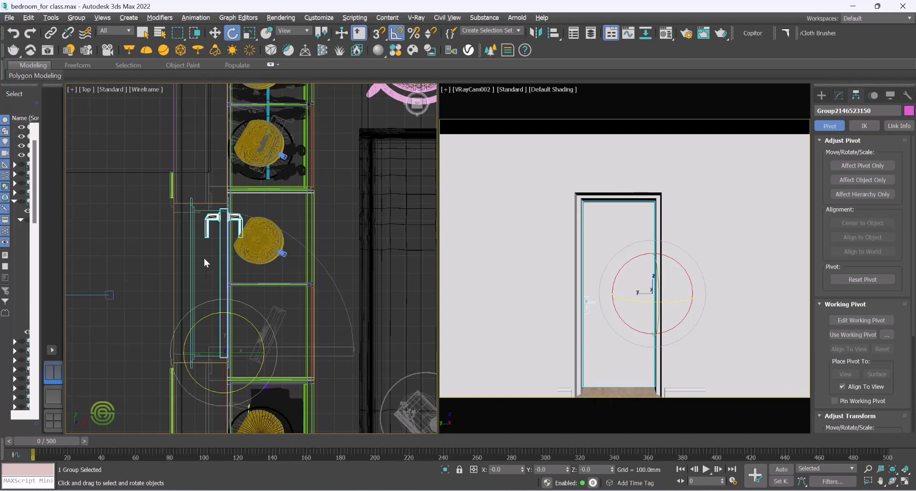
Step: Select the VRay camera in the Top view using the Move tool
click(215, 33)
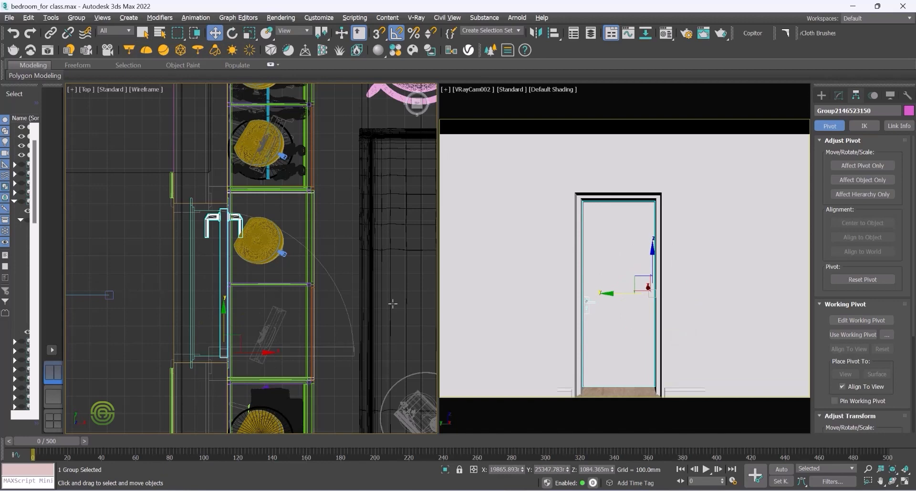
scroll(375, 302, down, 3)
click(181, 299)
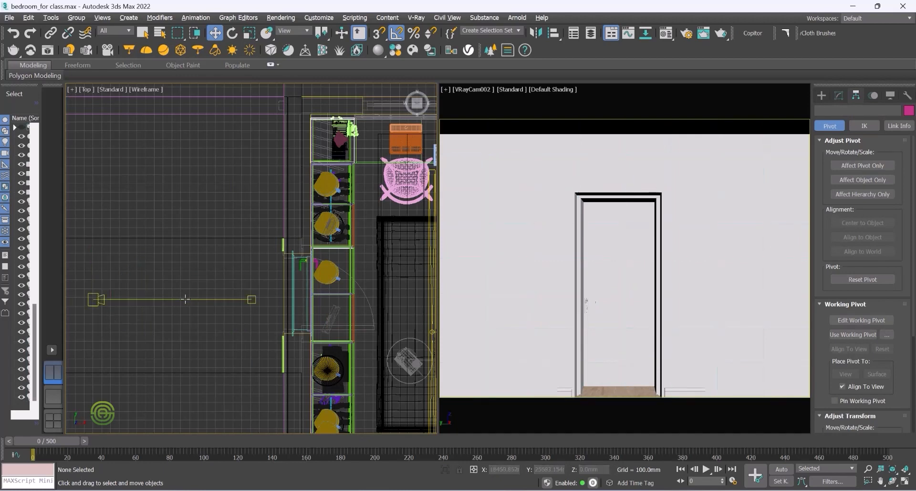
click(251, 299)
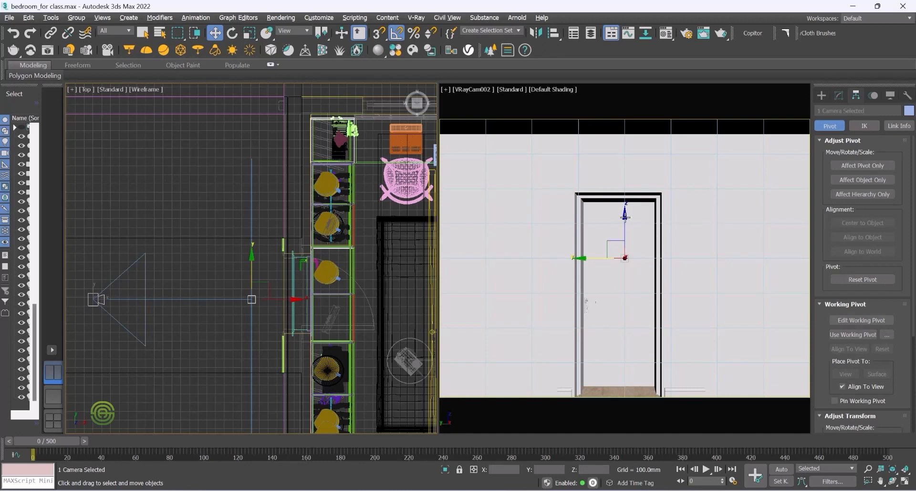
drag(625, 213, 629, 239)
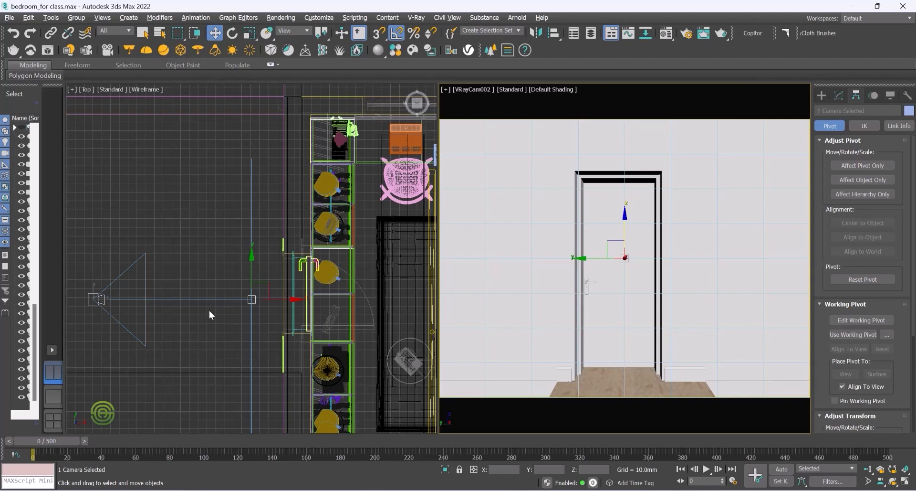
click(193, 264)
click(186, 299)
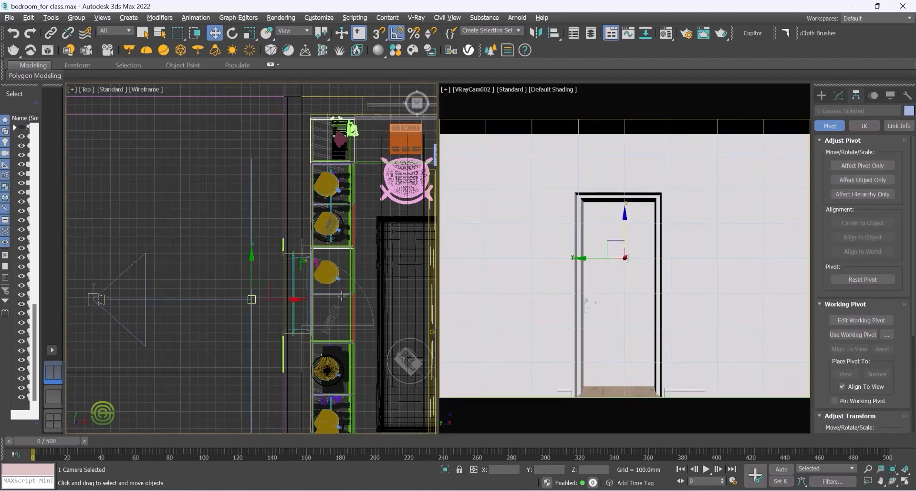
middle_drag(127, 318, 193, 311)
scroll(193, 311, down, 2)
scroll(196, 313, up, 4)
scroll(231, 300, down, 2)
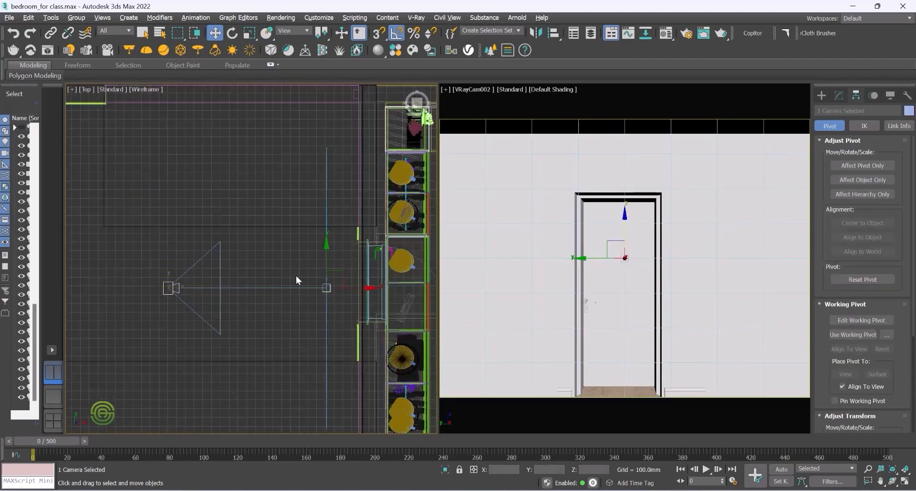
Step: Switch the left viewport to a shaded Perspective view showing the camera near the door
alt+middle_drag(294, 286, 318, 259)
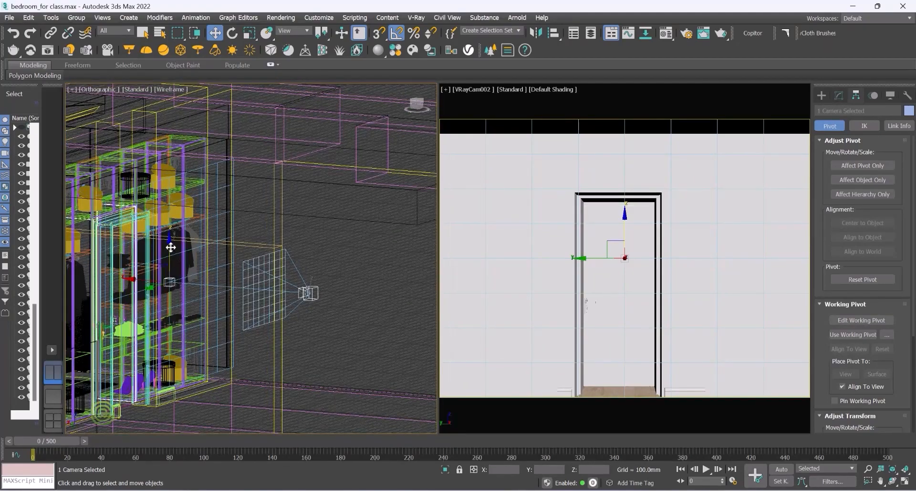
drag(170, 247, 177, 265)
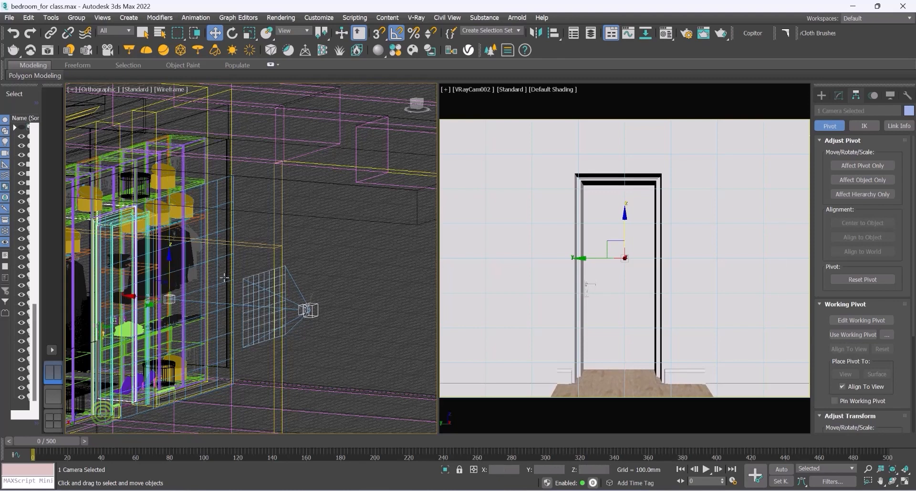
mouse_move(239, 285)
alt+middle_down()
mouse_move(197, 324)
mouse_move(198, 336)
mouse_move(225, 292)
mouse_move(245, 293)
alt+middle_up()
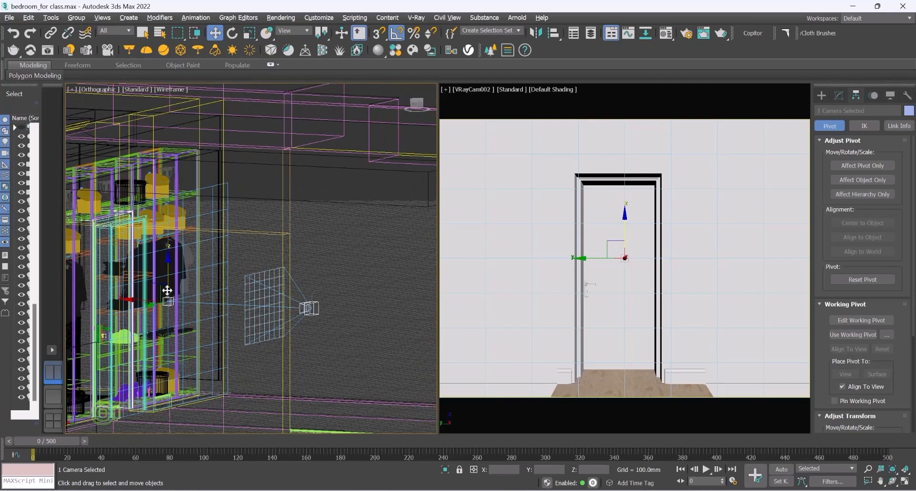
scroll(168, 291, up, 4)
click(98, 90)
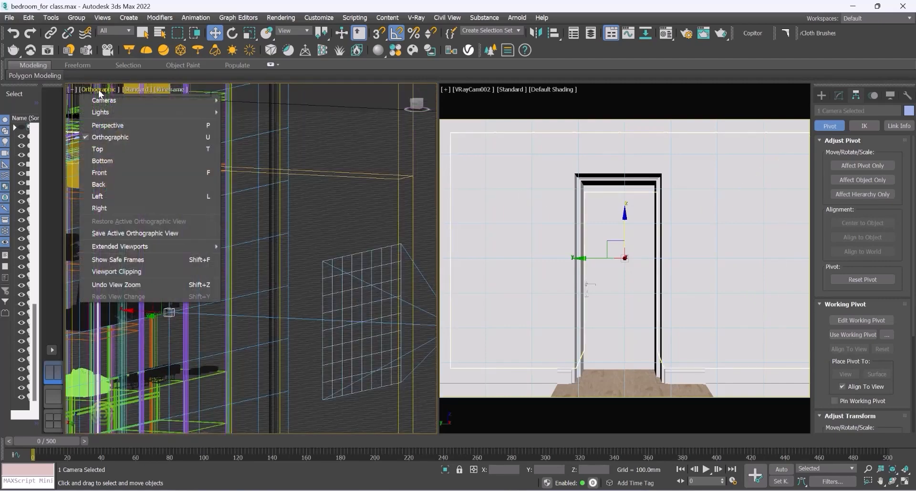
click(107, 125)
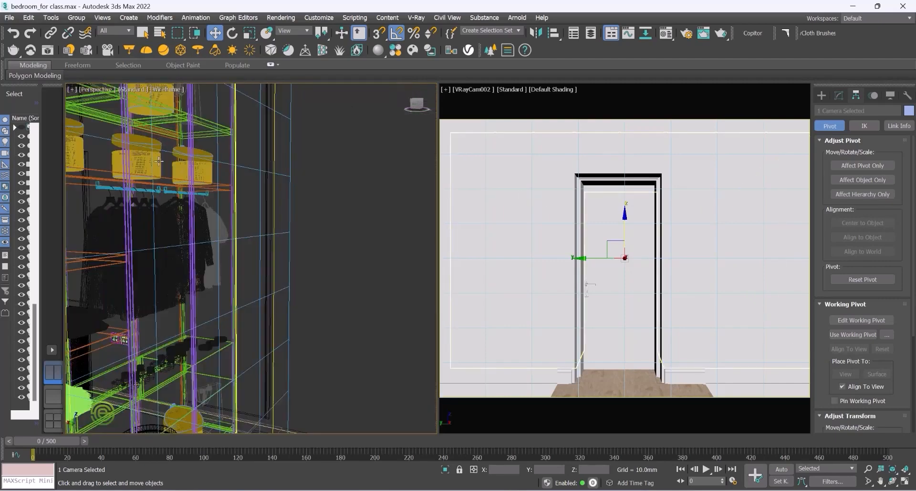
click(164, 88)
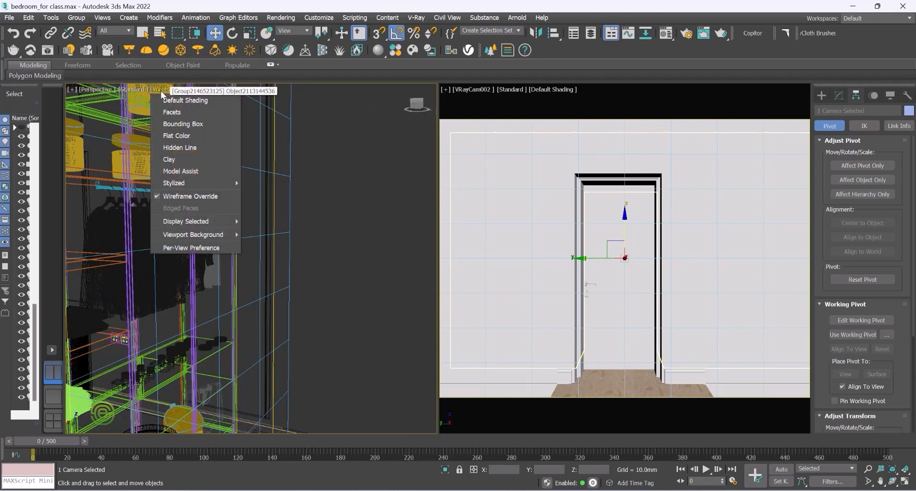
click(179, 198)
scroll(229, 233, down, 8)
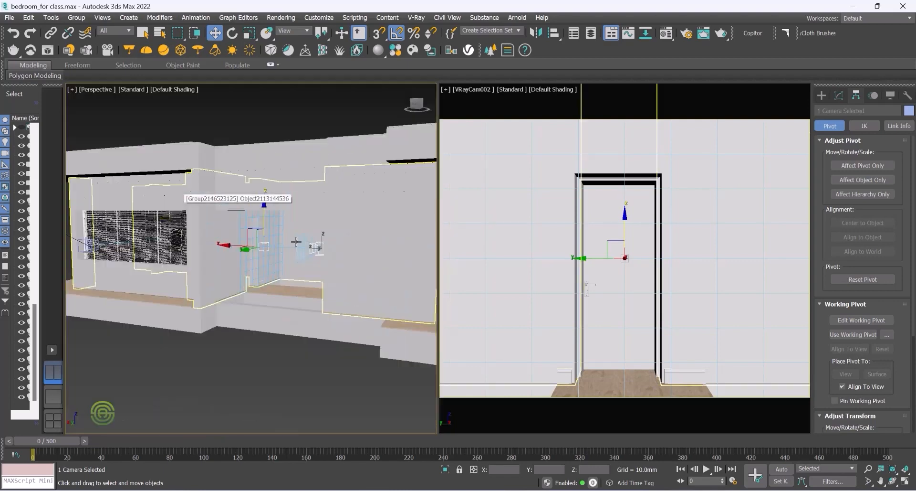
scroll(313, 257, up, 4)
scroll(314, 257, up, 4)
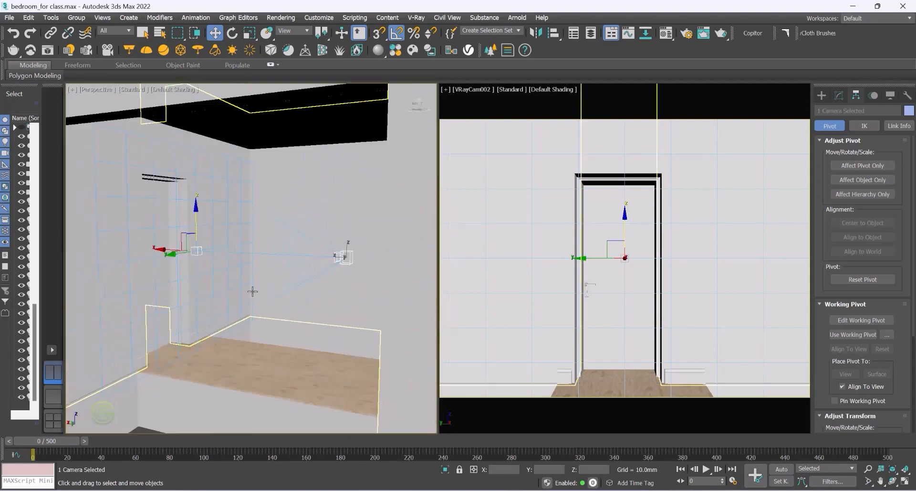
alt+middle_drag(255, 292, 252, 292)
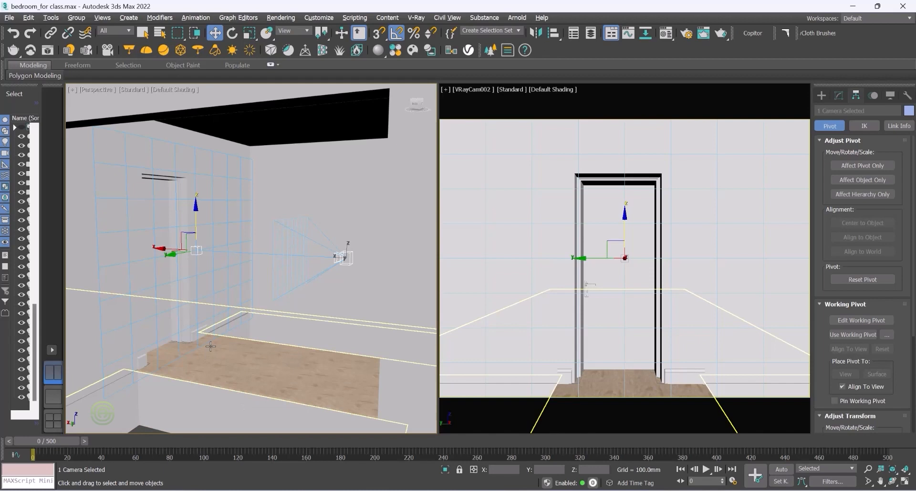
scroll(268, 258, down, 3)
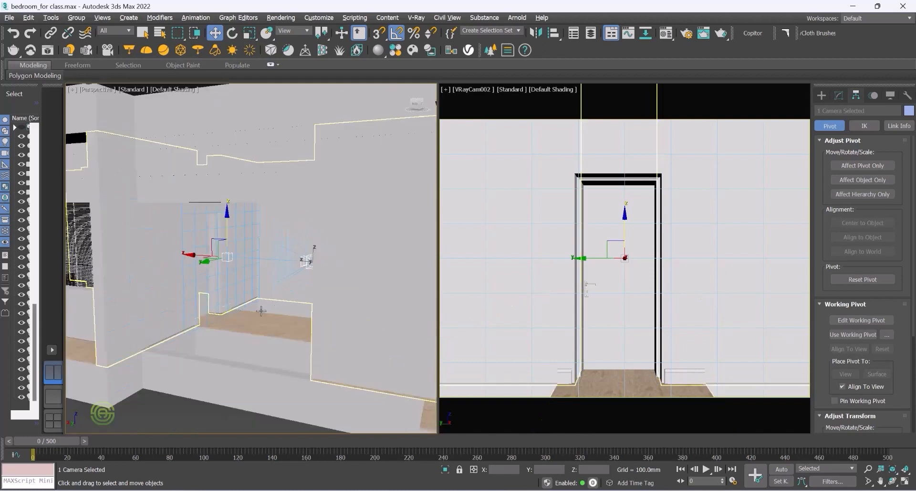
click(161, 397)
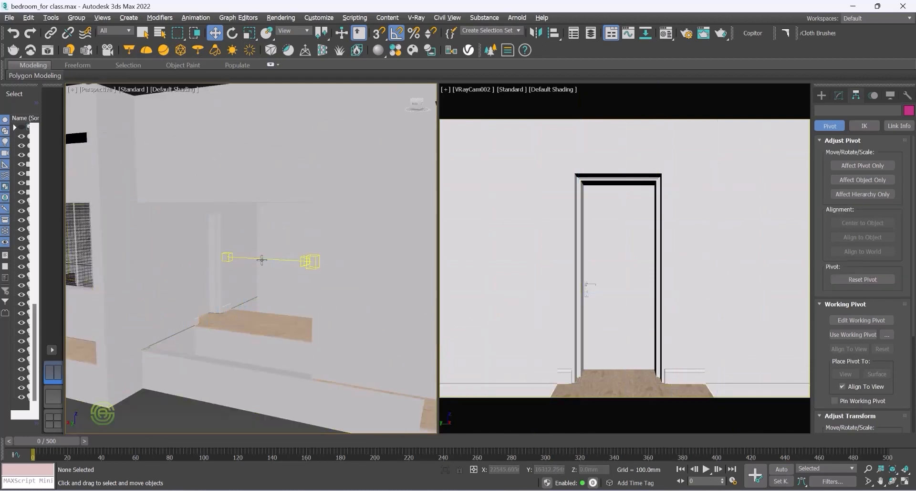
scroll(276, 314, down, 3)
scroll(271, 299, up, 5)
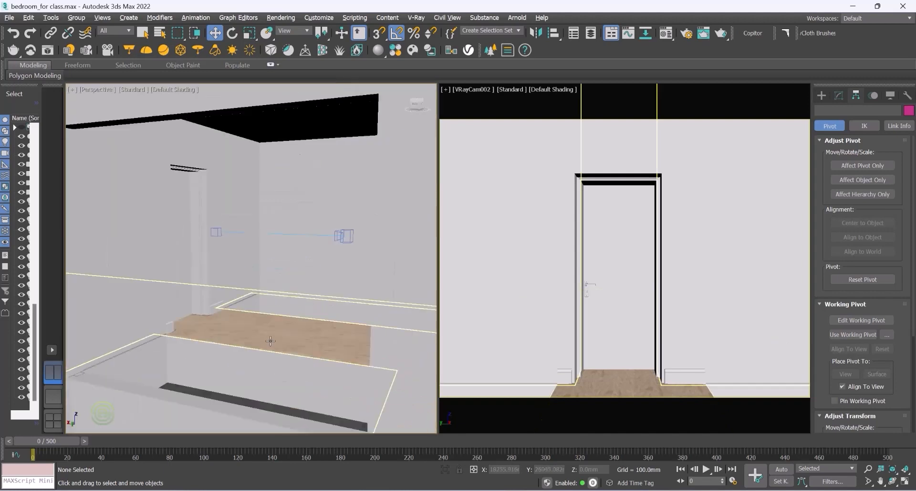
Step: Try animating a camera move at frame 60 with Auto Key, then undo it and turn Auto Key off
click(286, 234)
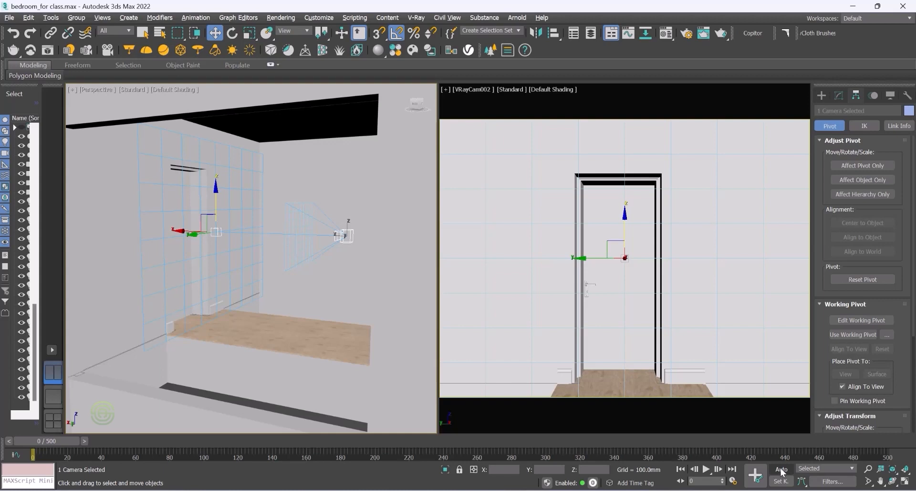
click(782, 469)
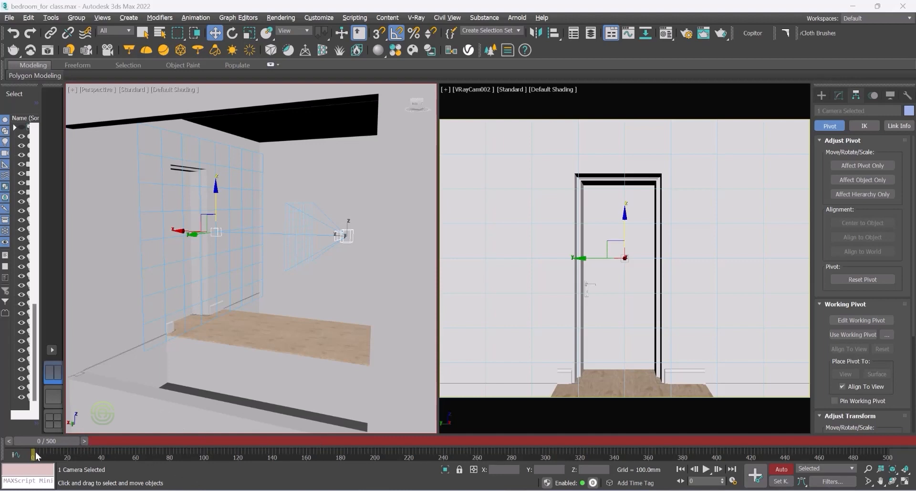
drag(41, 440, 141, 440)
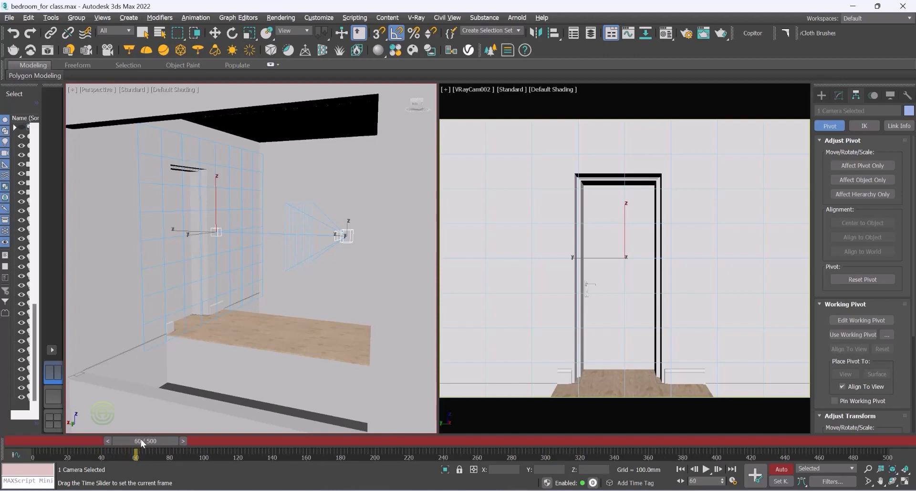
key(w)
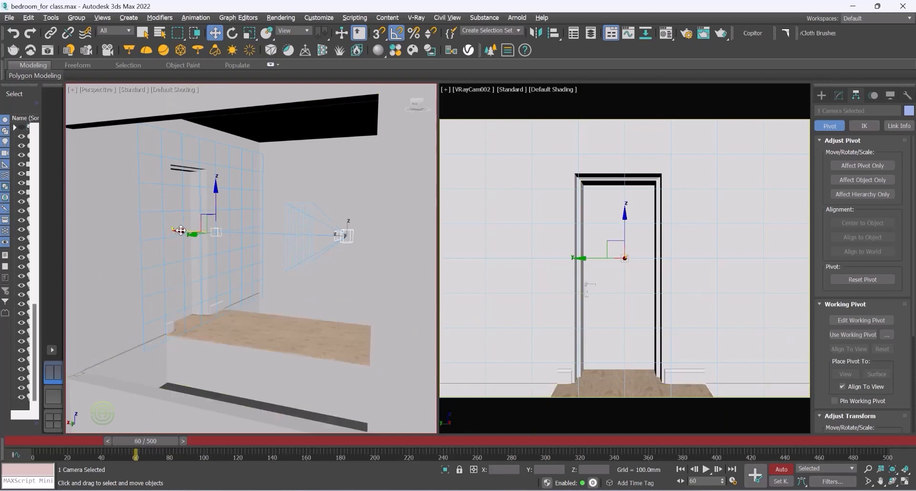
drag(181, 230, 109, 224)
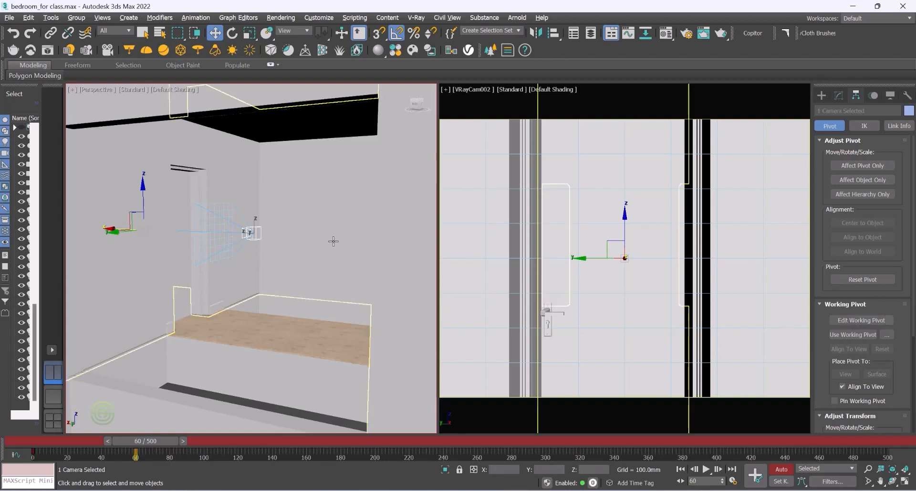
key(ctrl+z)
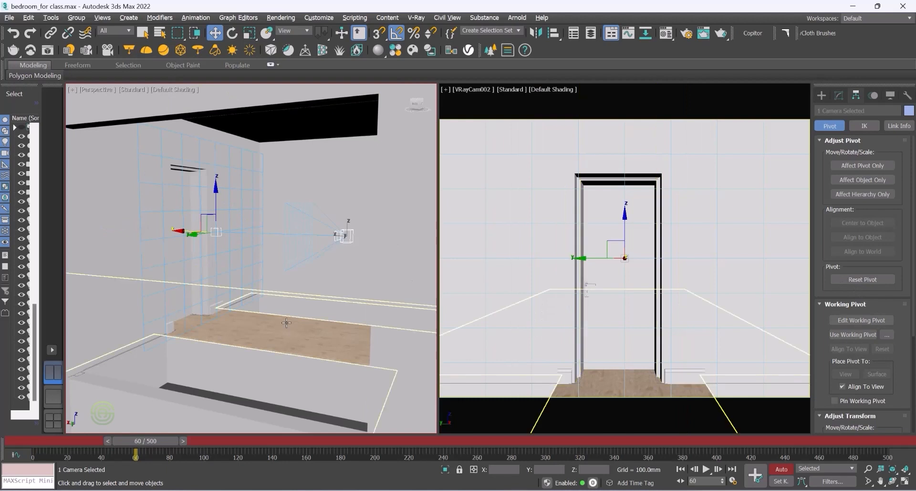
drag(138, 440, 10, 430)
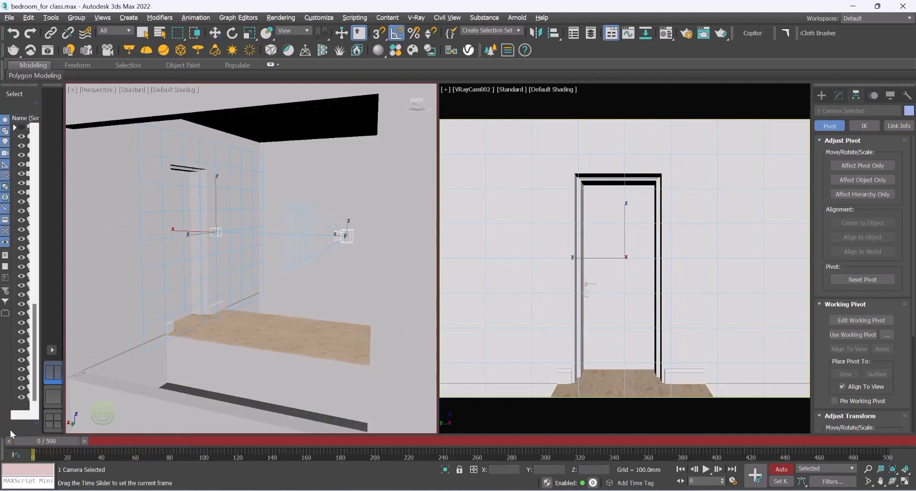
click(781, 469)
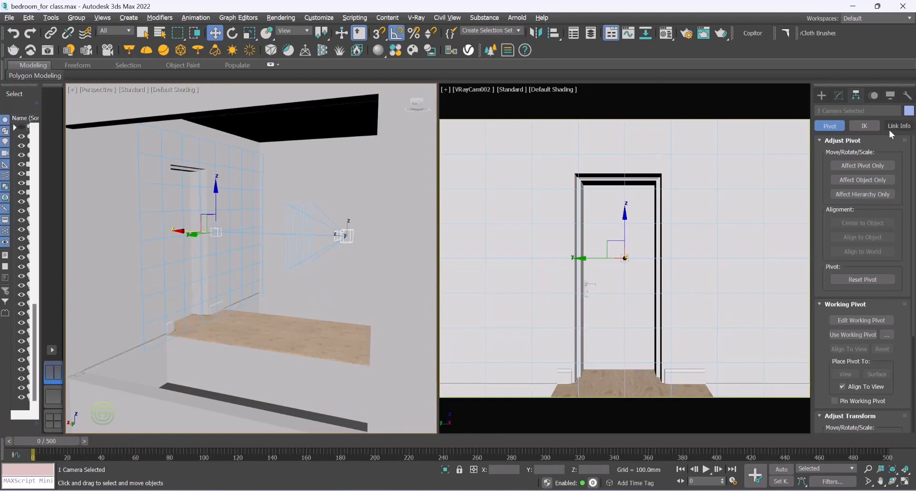
Step: Select the VRay camera and set its focal length to 40 mm
click(348, 233)
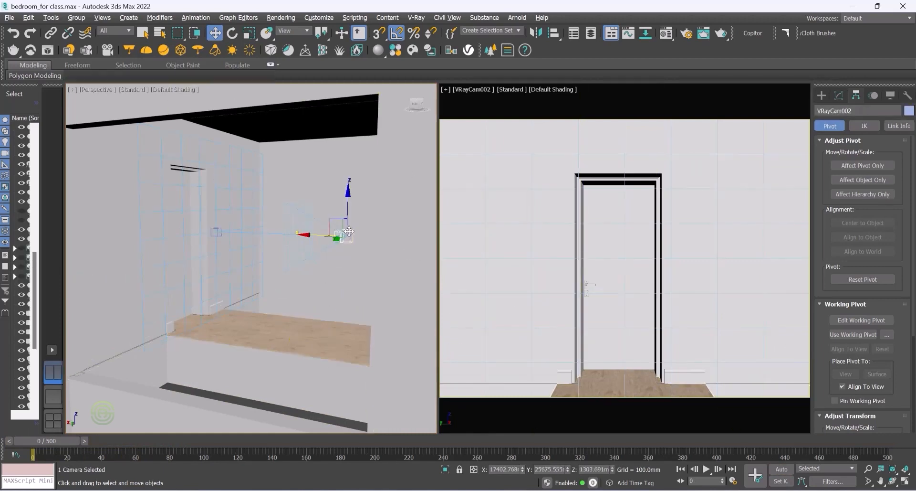
click(839, 95)
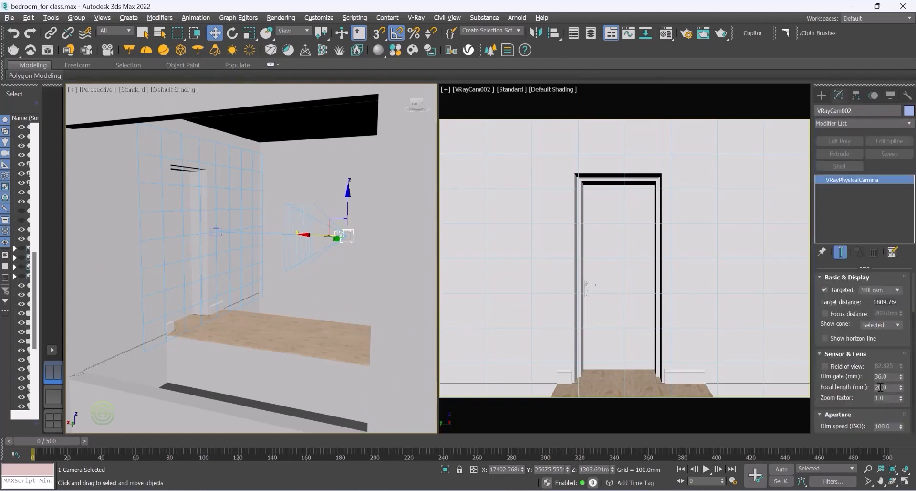
drag(890, 387, 867, 385)
text(40)
key(Return)
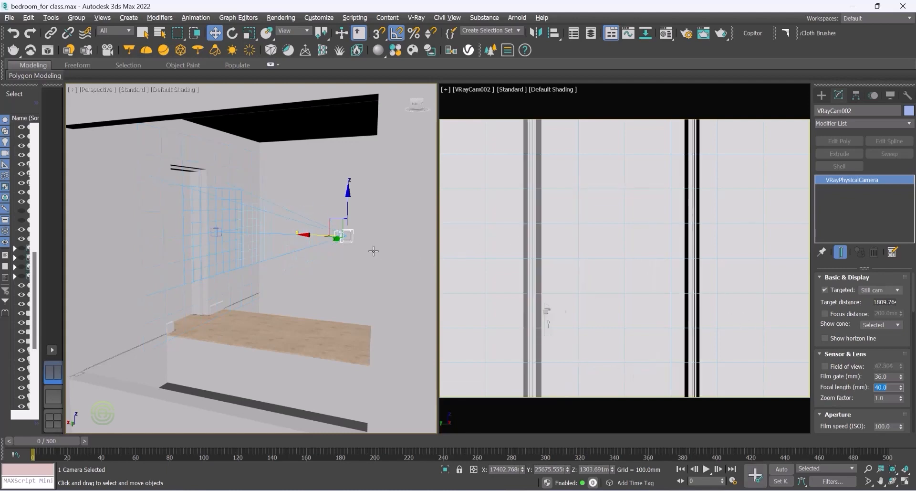
Step: Move the VRay camera upward and sideways to reframe the door in the camera view
click(305, 285)
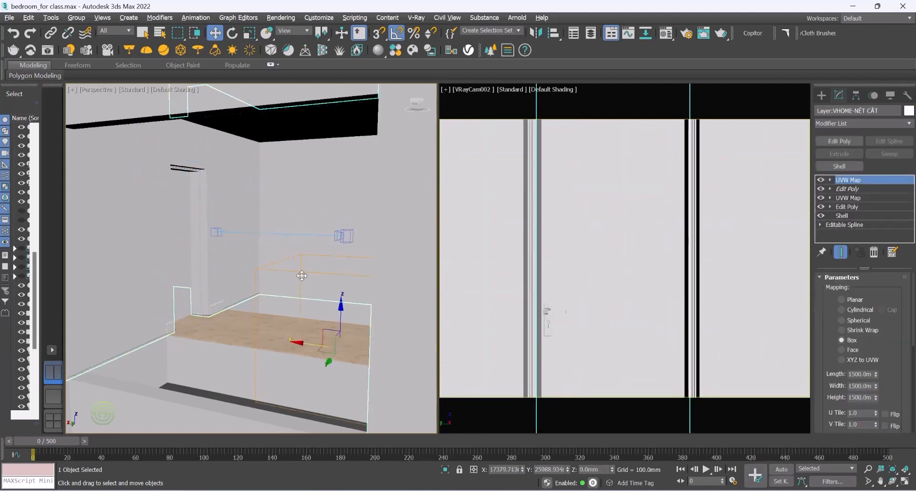
click(289, 235)
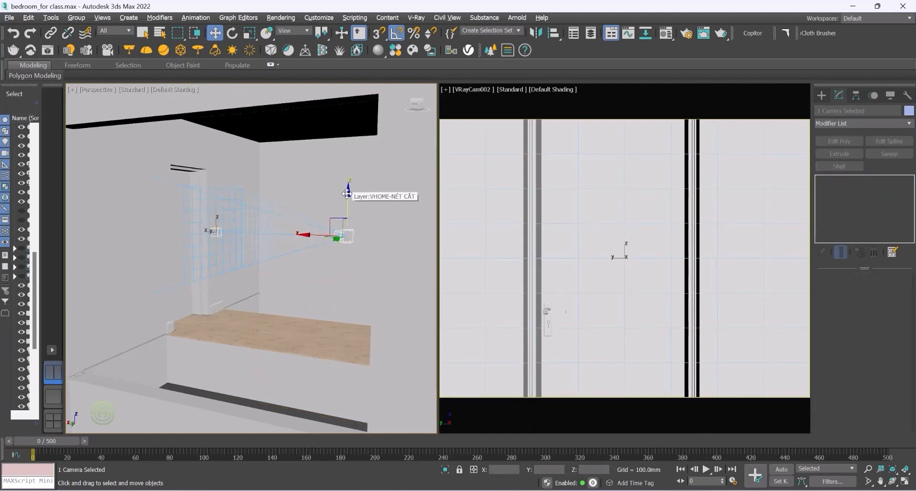
drag(347, 193, 349, 175)
drag(310, 216, 351, 218)
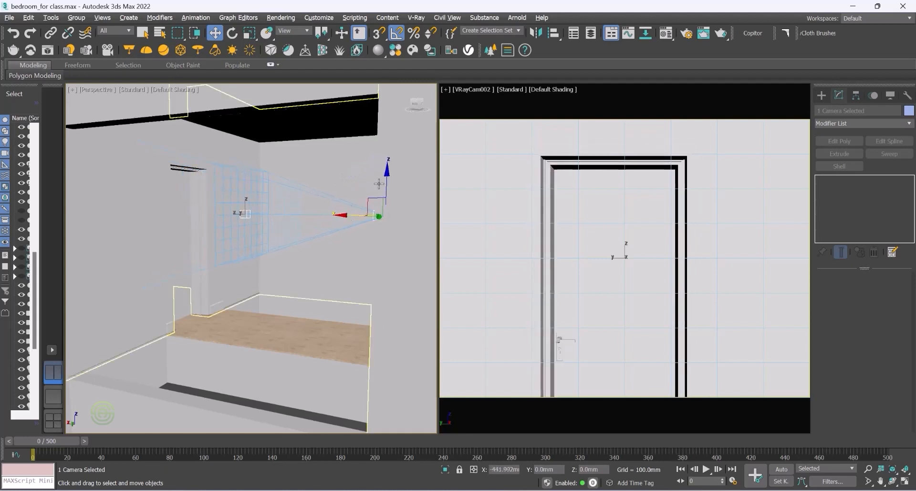
Step: Move the VRay camera further so the door sits centred in the camera view
drag(387, 172, 387, 180)
drag(346, 221, 377, 224)
drag(416, 183, 416, 196)
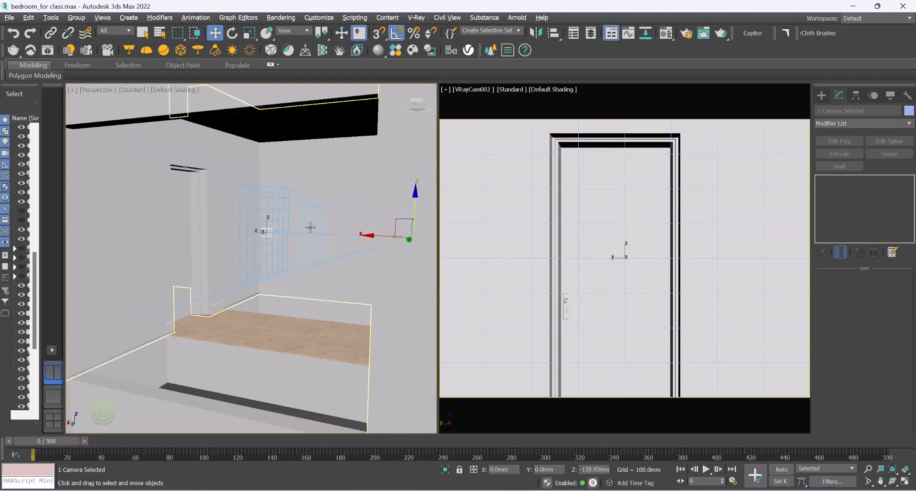
Step: Select the camera's target and shift it slightly to adjust the camera's aim, then reselect the camera
click(339, 244)
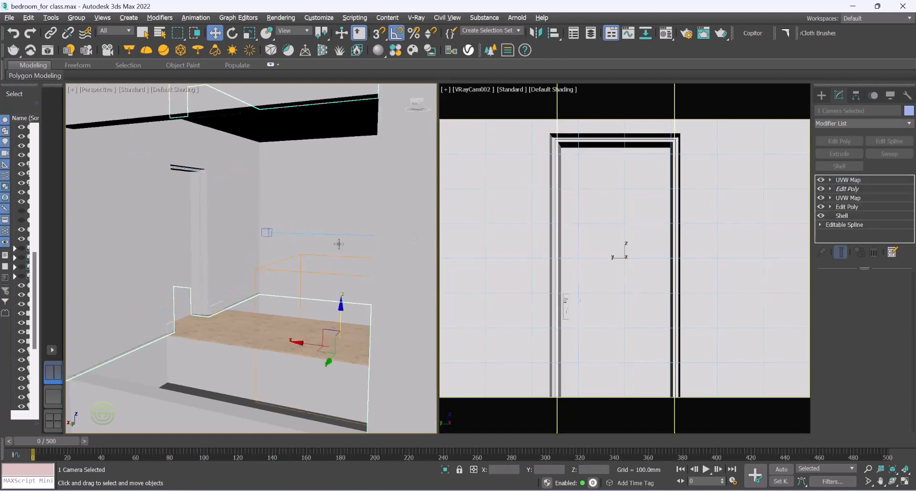
click(266, 231)
drag(266, 231, 231, 229)
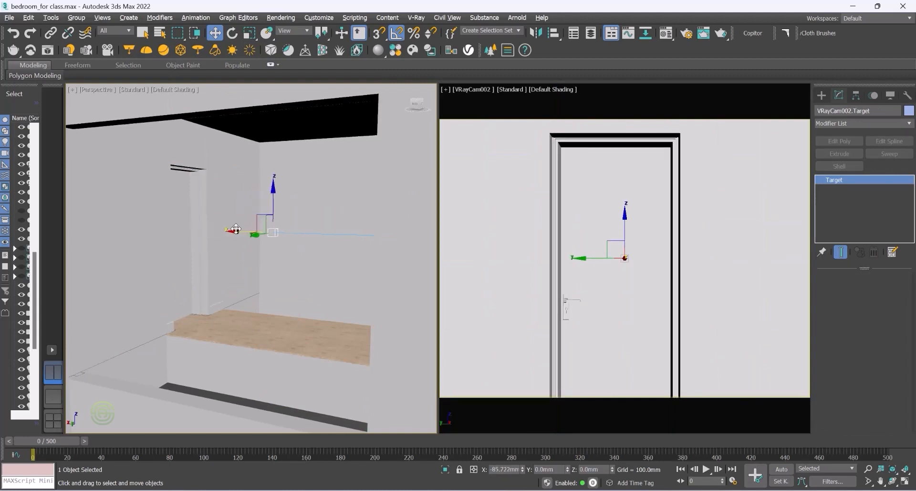
click(347, 234)
click(334, 213)
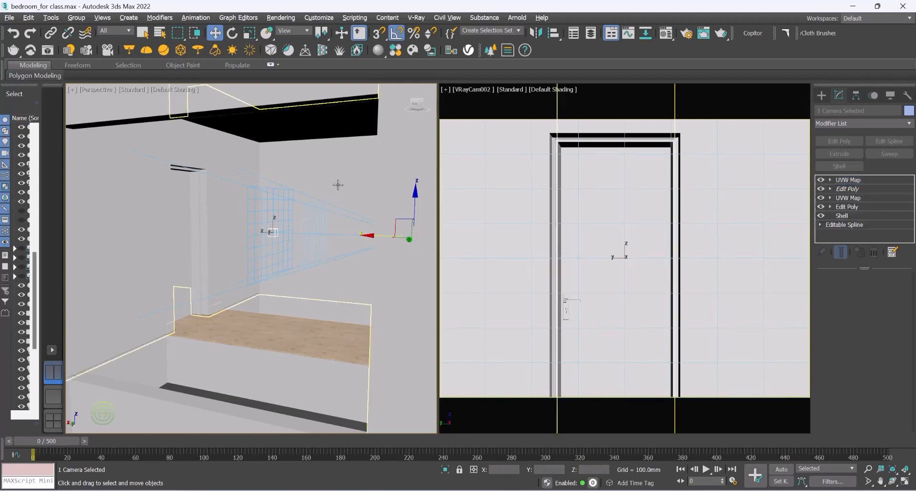
click(331, 234)
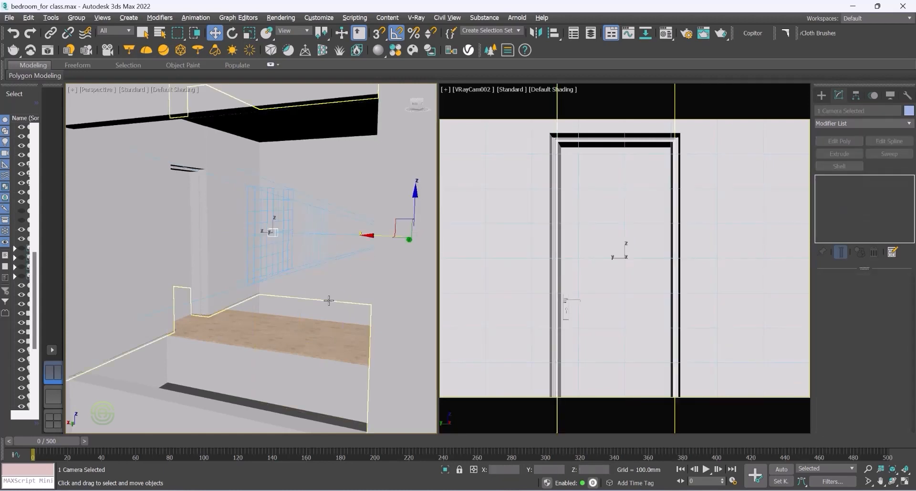
Step: Turn on Auto Key and, at frame 60, move the VRay camera forward toward the door
click(782, 470)
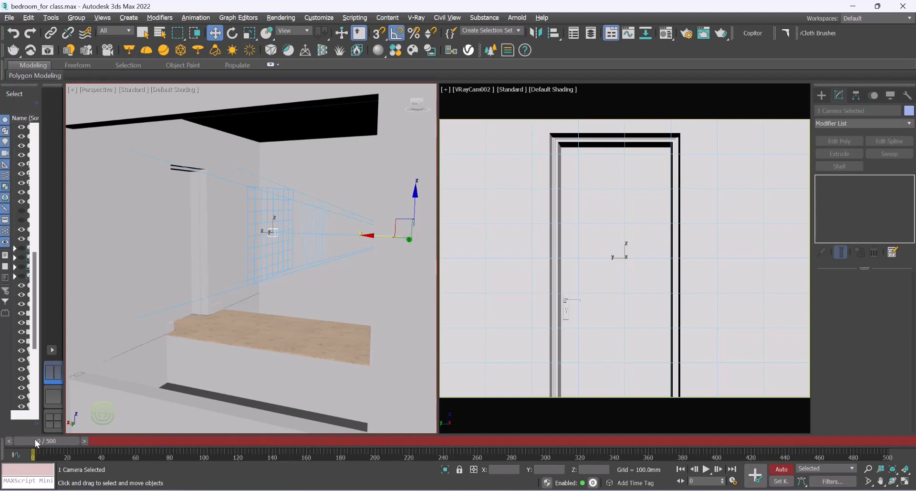
drag(44, 440, 143, 439)
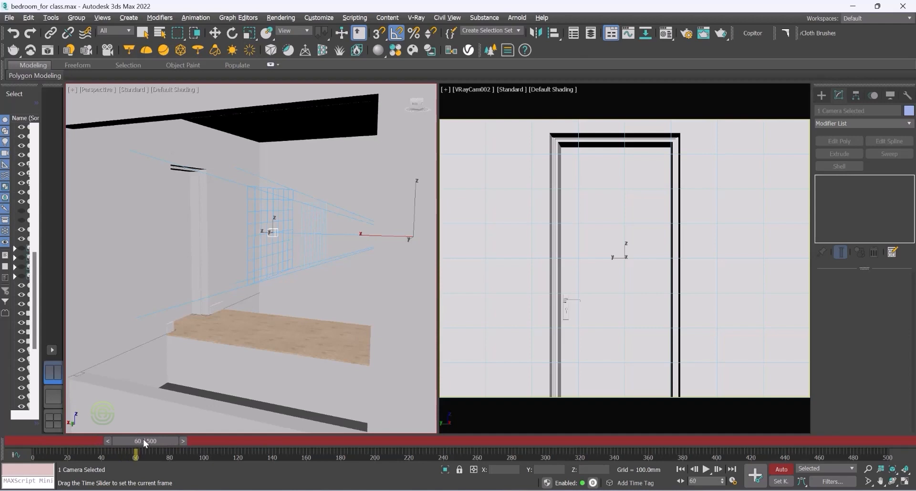
key(w)
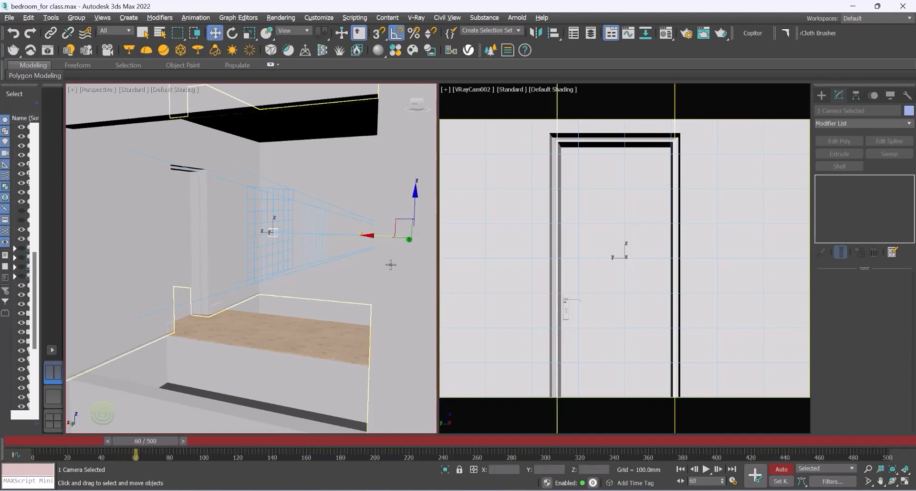
drag(372, 235, 254, 235)
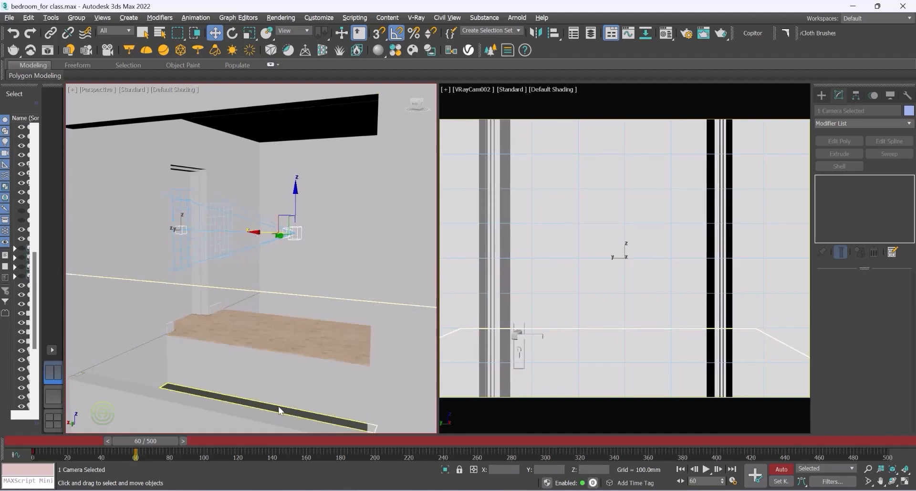
Step: At frame 120, select the door and rotate it open around its hinge pivot
drag(144, 441, 244, 442)
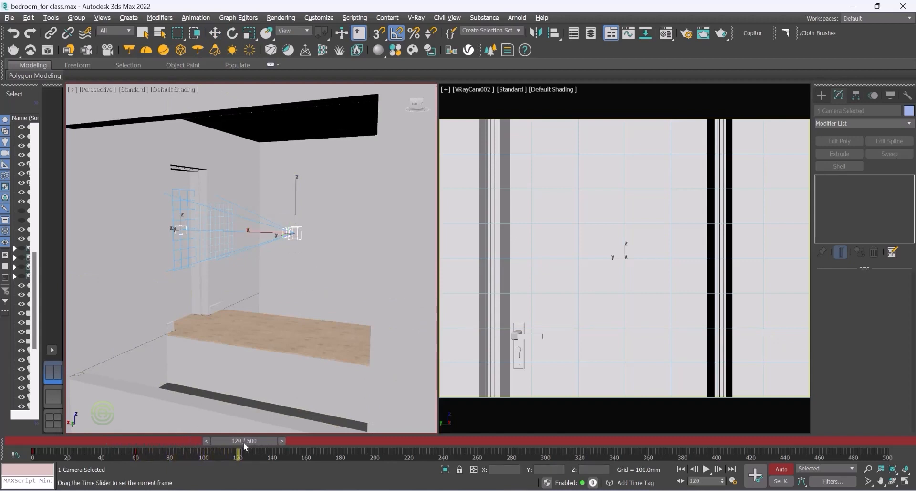
key(w)
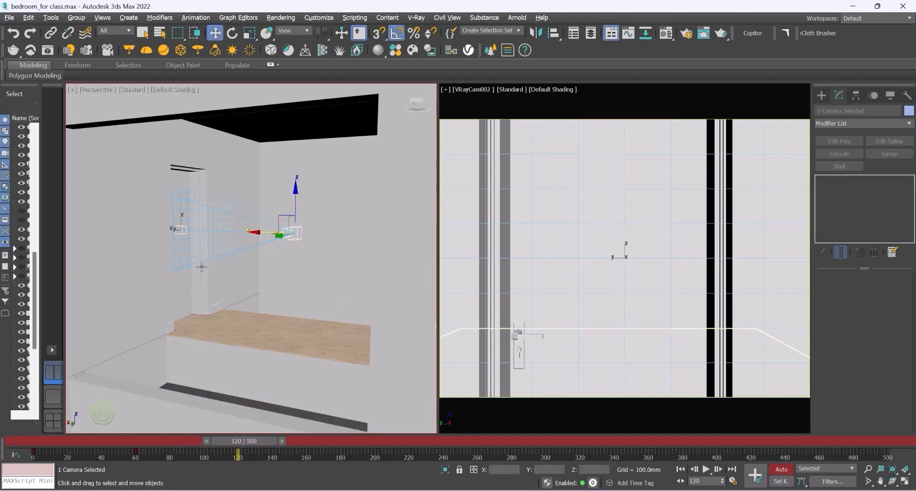
click(182, 181)
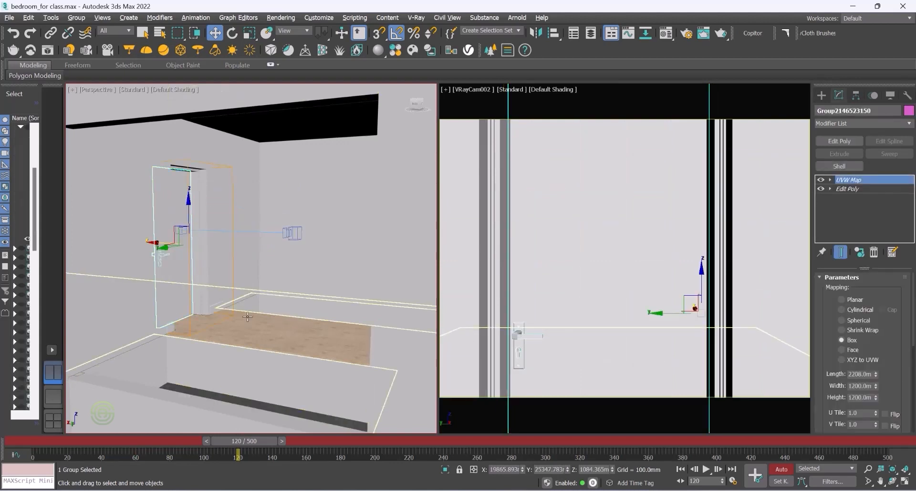
alt+middle_drag(254, 332, 238, 335)
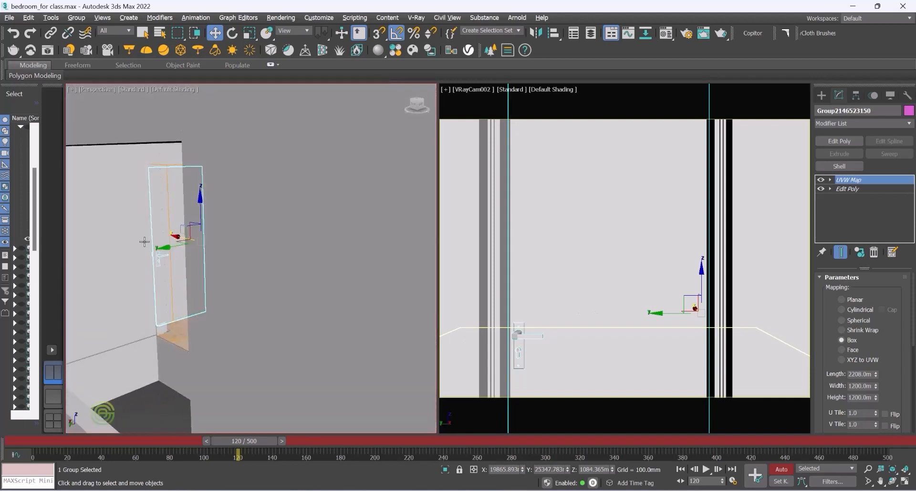
scroll(145, 242, up, 3)
scroll(202, 269, up, 4)
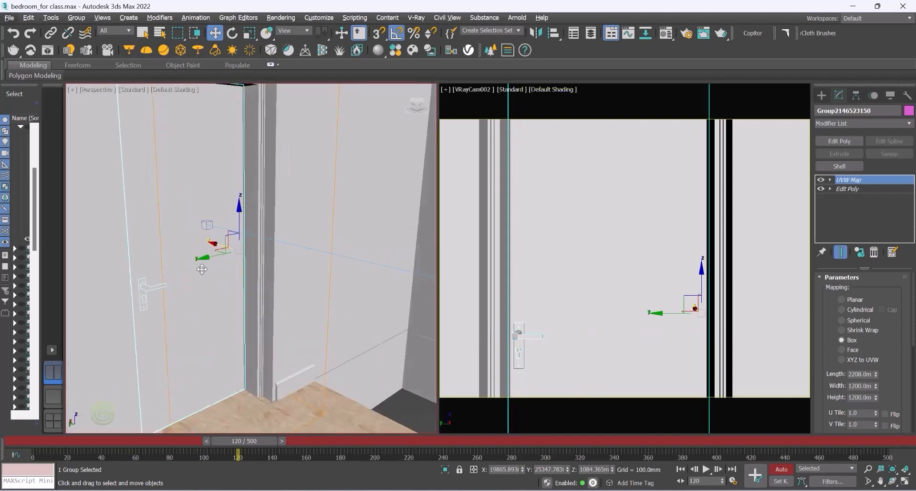
scroll(202, 270, up, 2)
click(232, 32)
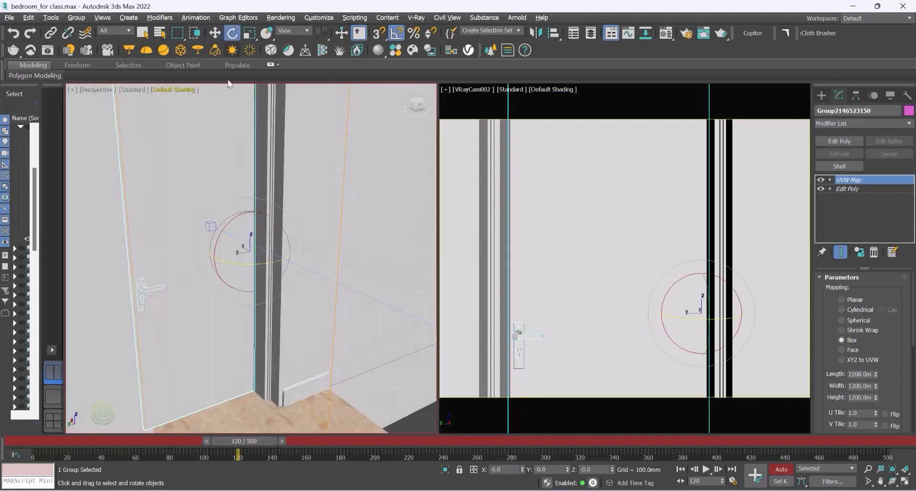
drag(238, 266, 233, 265)
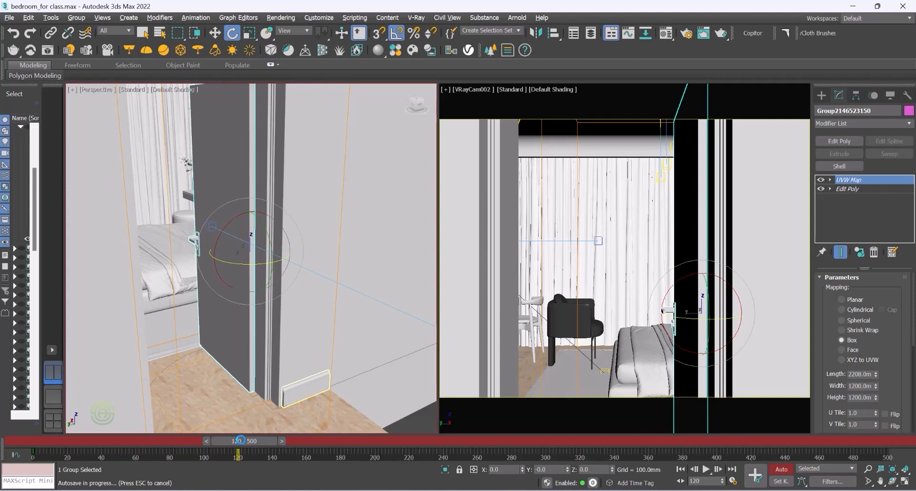
Step: Scrub the timeline between frames 0 and 180 to preview the camera and door animation
drag(244, 441, 344, 440)
key(e)
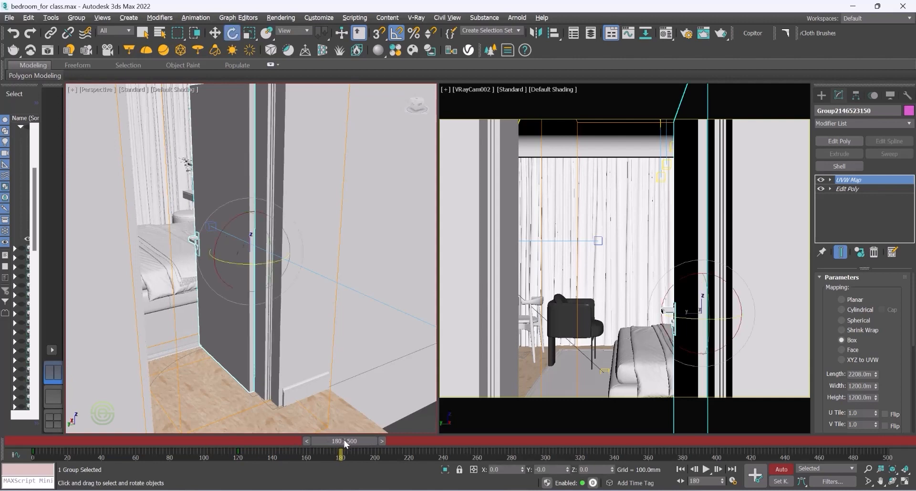
key(q)
drag(345, 439, 39, 425)
key(e)
click(527, 215)
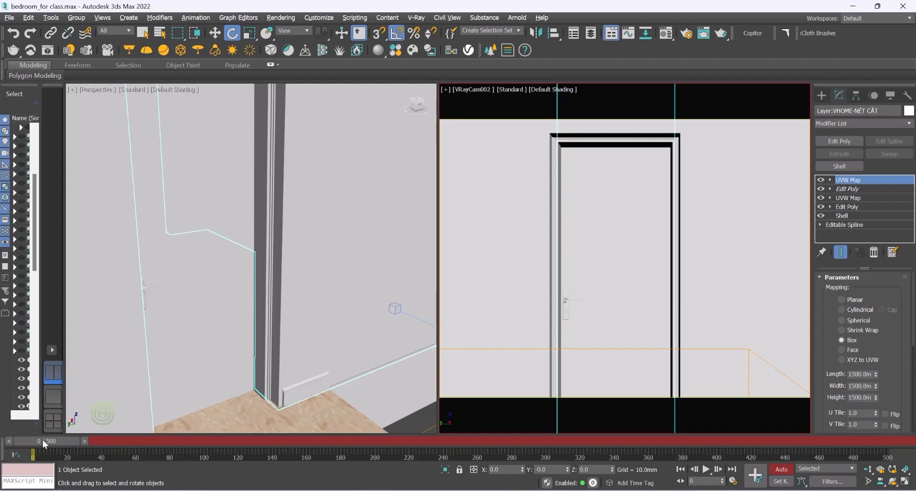
drag(41, 440, 342, 439)
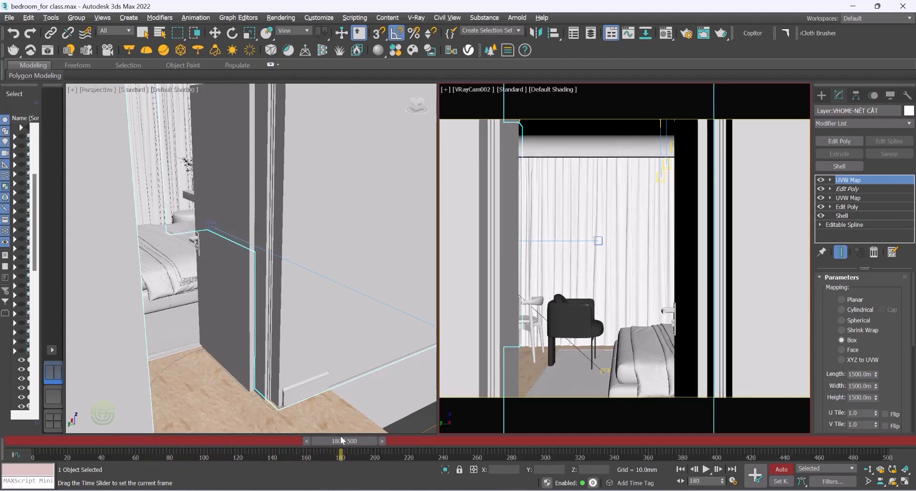
drag(342, 439, 142, 444)
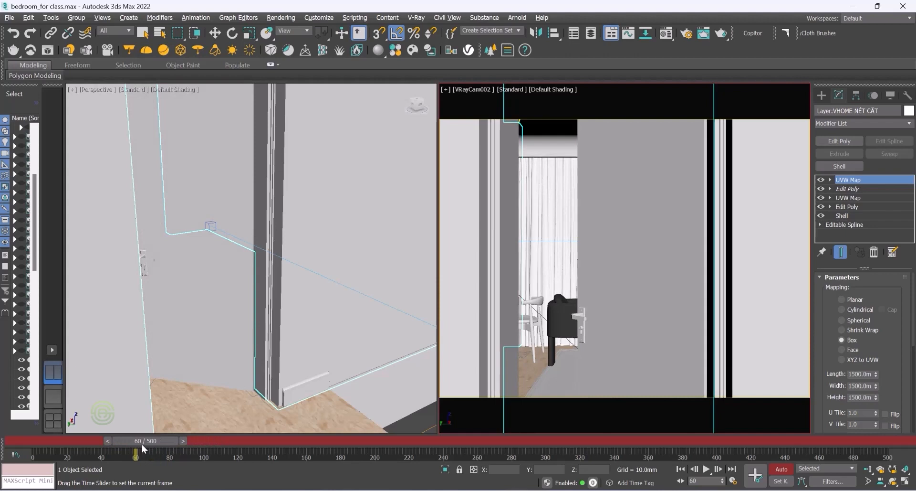
key(e)
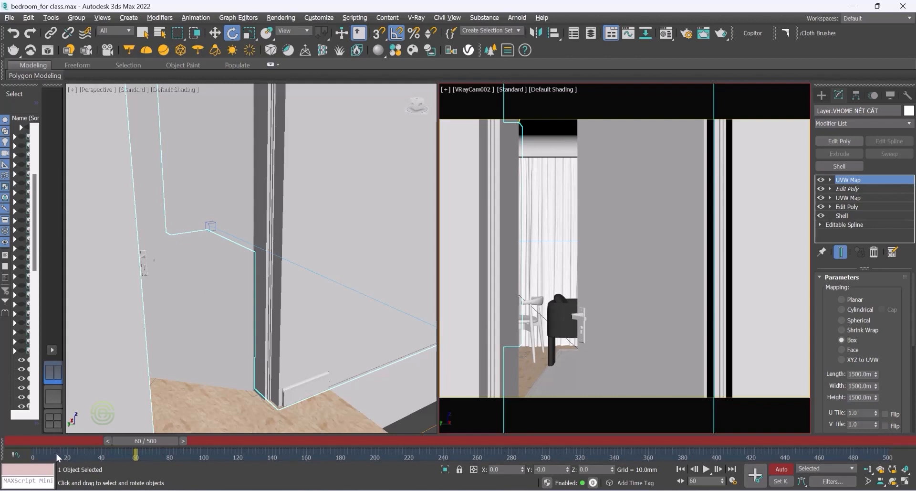
mouse_move(132, 439)
mouse_down()
mouse_move(34, 431)
mouse_move(149, 442)
mouse_up()
key(e)
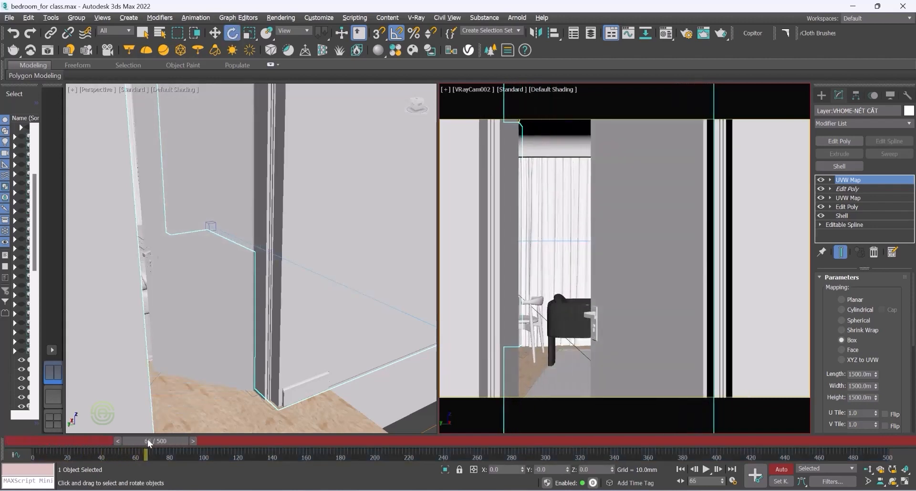
Step: Undo the door rotation and the selections made after it
key(ctrl+z)
key(ctrl+z)
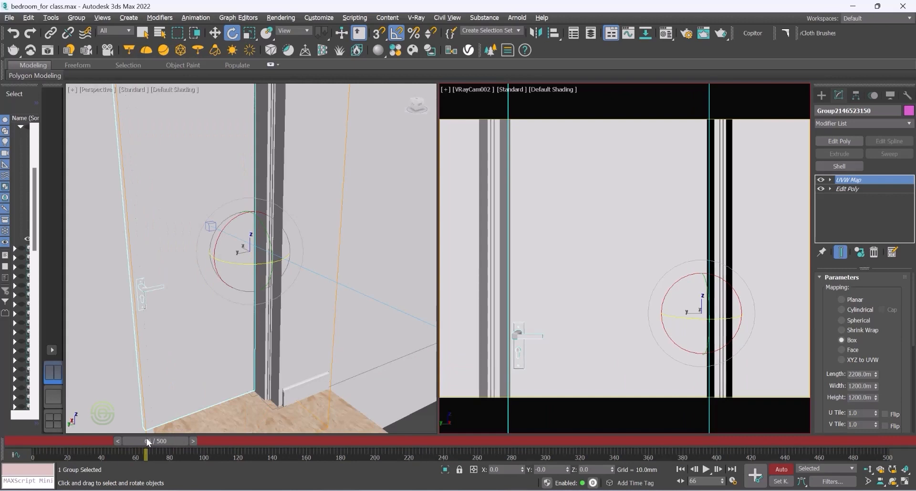
key(ctrl+z)
Step: Return to frame 120, select the door and rotate it open around its hinge again
key(q)
drag(150, 440, 240, 447)
key(e)
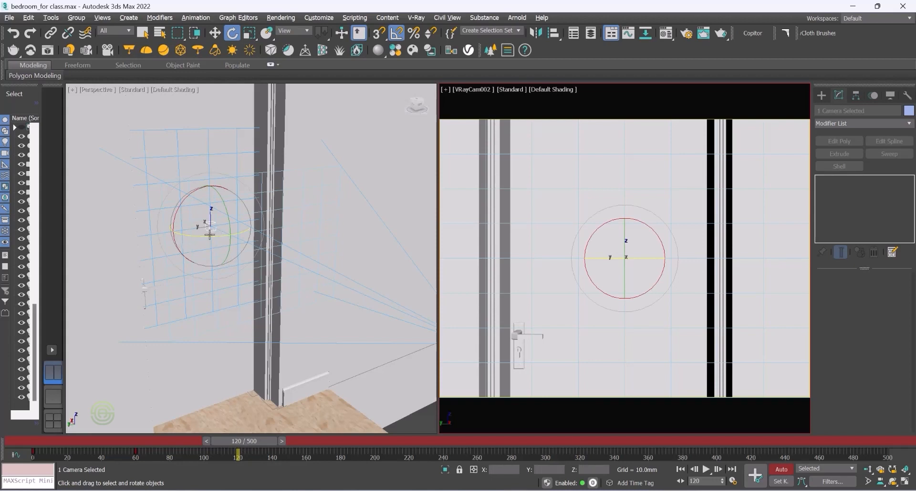
drag(209, 236, 197, 229)
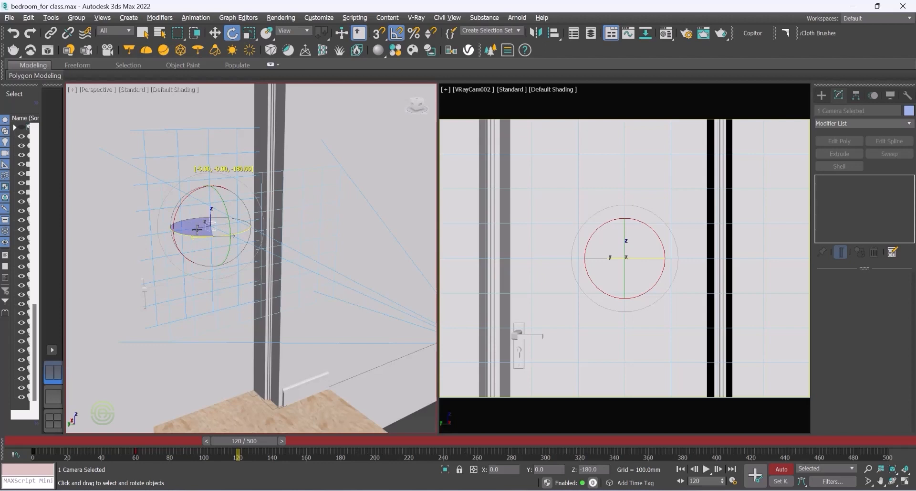
drag(198, 229, 202, 231)
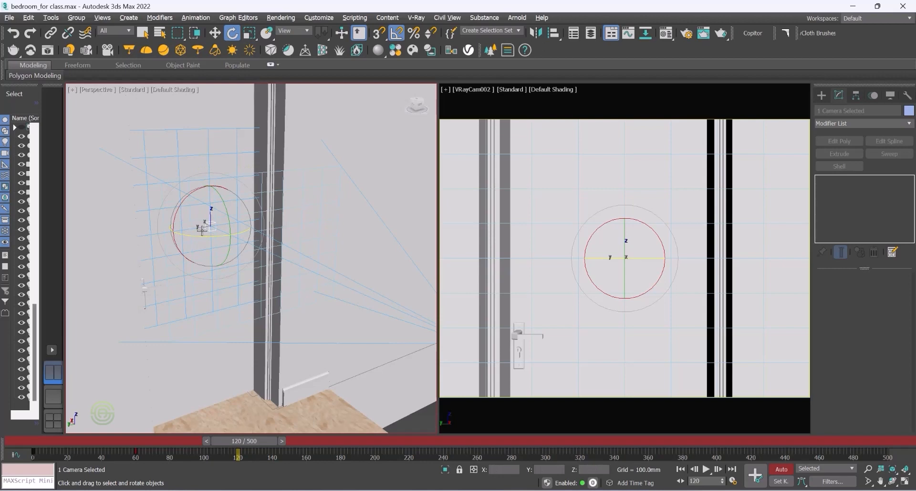
mouse_move(198, 263)
alt+middle_down()
mouse_move(181, 281)
mouse_move(195, 271)
alt+middle_up()
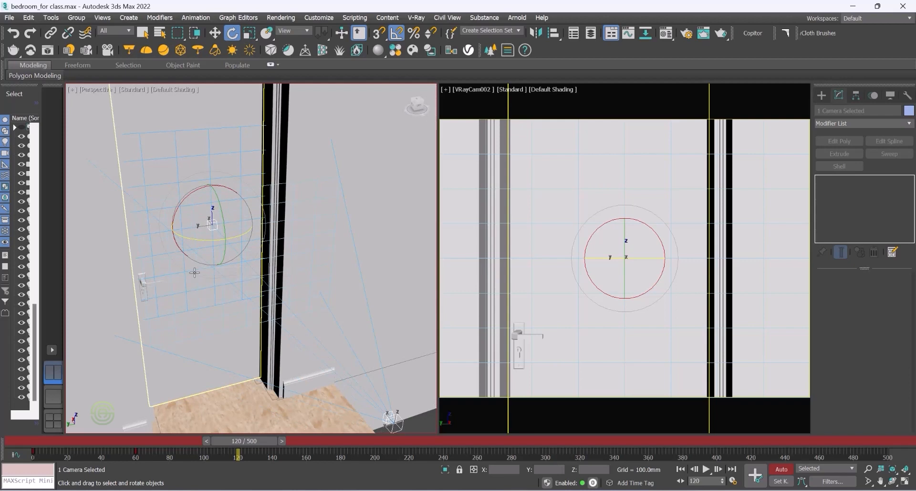
alt+middle_drag(195, 268, 193, 272)
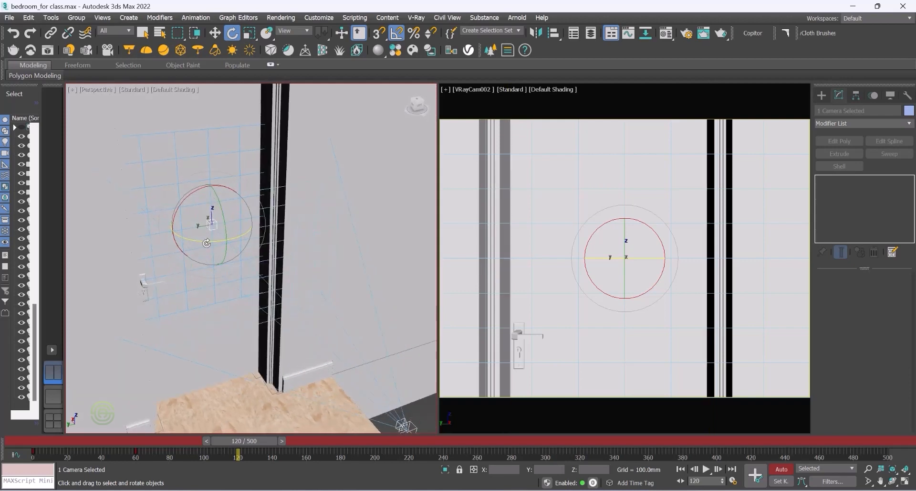
click(204, 349)
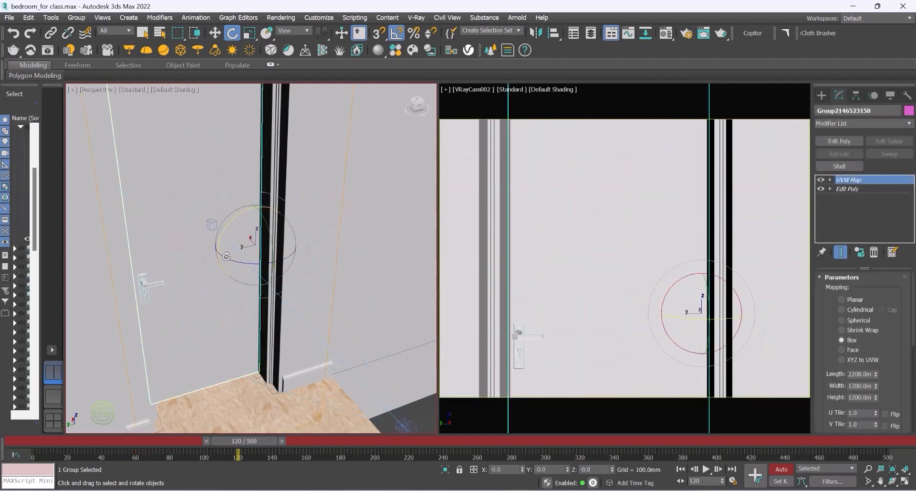
drag(230, 259, 241, 449)
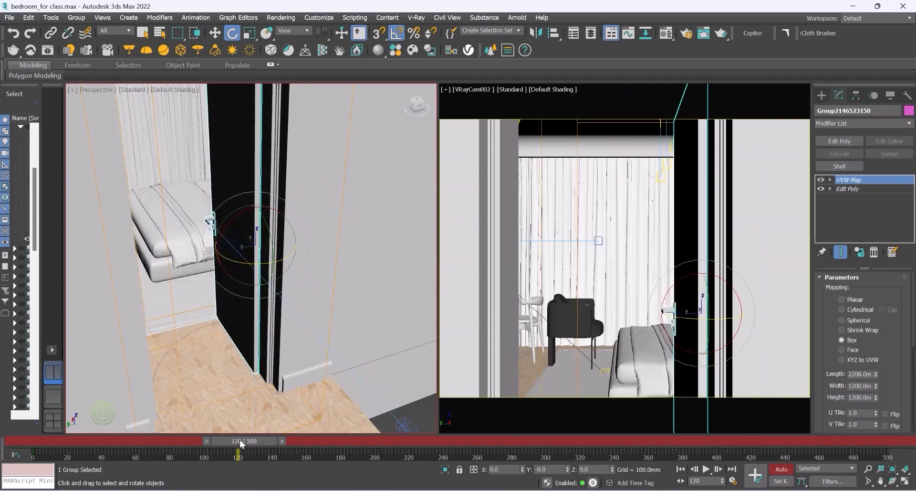
Step: Move the door's starting key from frame 0 to frame 60 on the timeline
drag(239, 439, 341, 441)
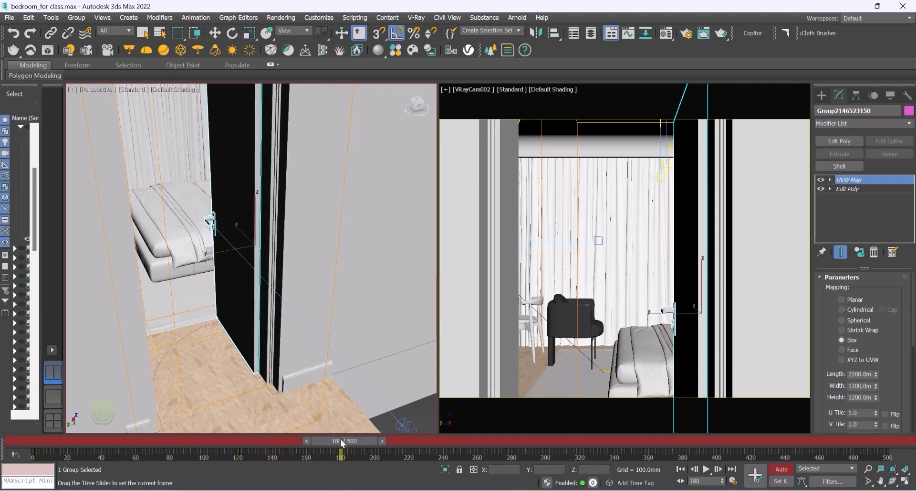
key(e)
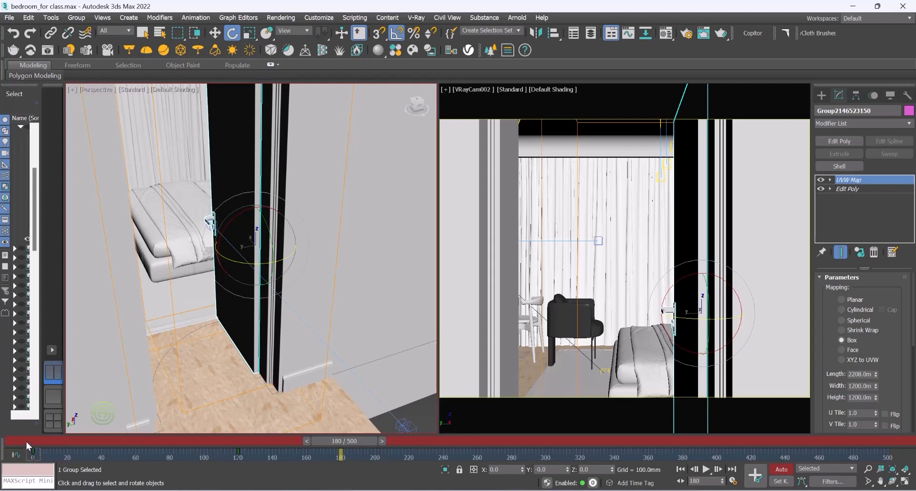
drag(33, 450, 142, 446)
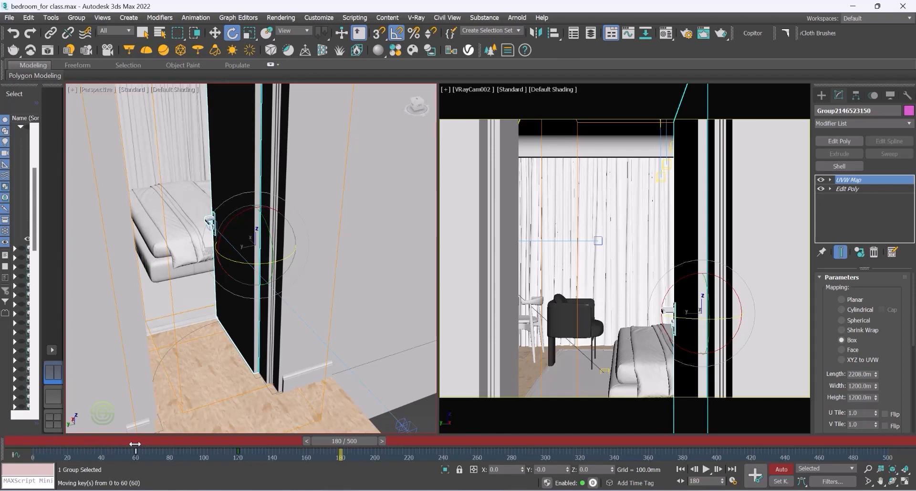
drag(135, 443, 136, 444)
mouse_move(342, 441)
mouse_down()
mouse_move(28, 441)
mouse_move(335, 442)
mouse_up()
key(e)
key(e)
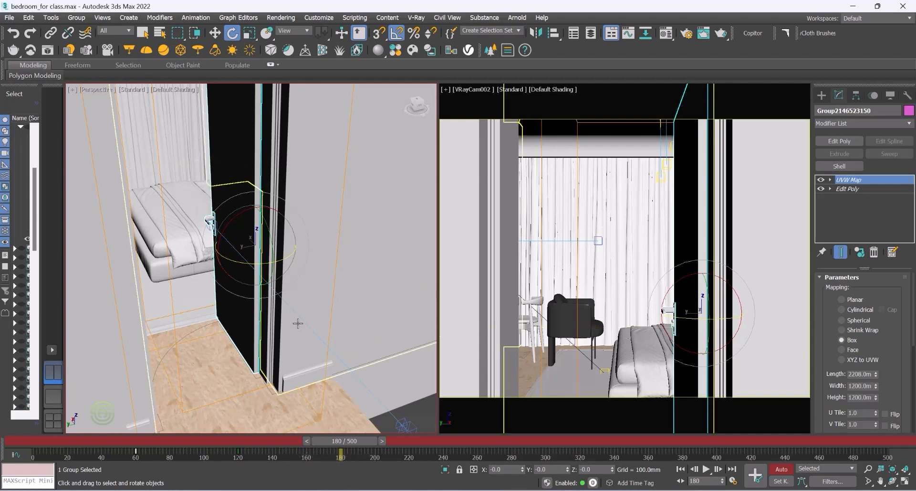
Step: Rotate the door slightly at frame 180 to refine its open position
alt+middle_drag(280, 284, 255, 276)
scroll(222, 292, down, 3)
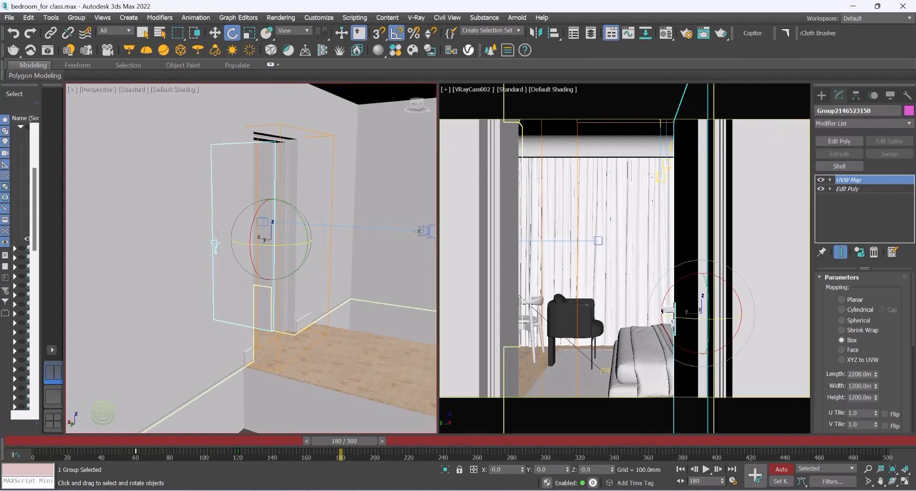
Step: At frame 180, select the camera and move it forward through the doorway toward the curtains
click(395, 228)
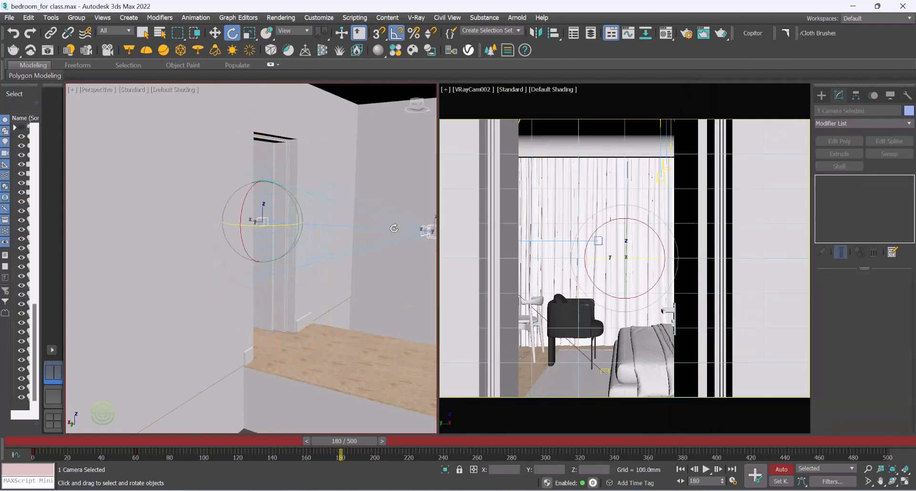
click(215, 33)
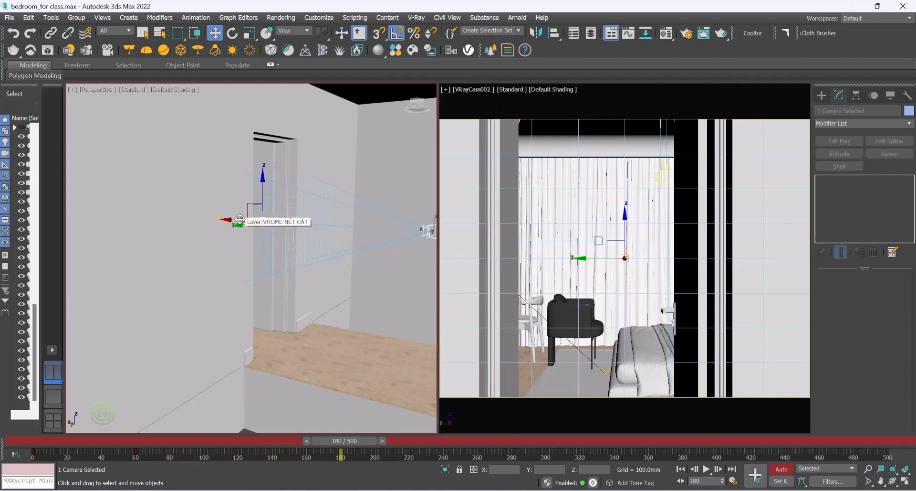
drag(239, 219, 85, 206)
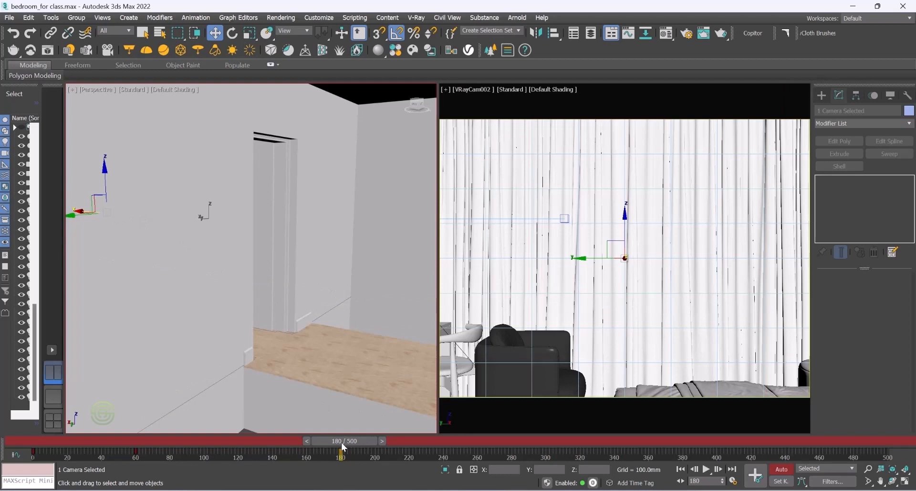
Step: Go to frame 240 and switch the left viewport to a Top view with Wireframe shading
drag(344, 444, 443, 438)
key(w)
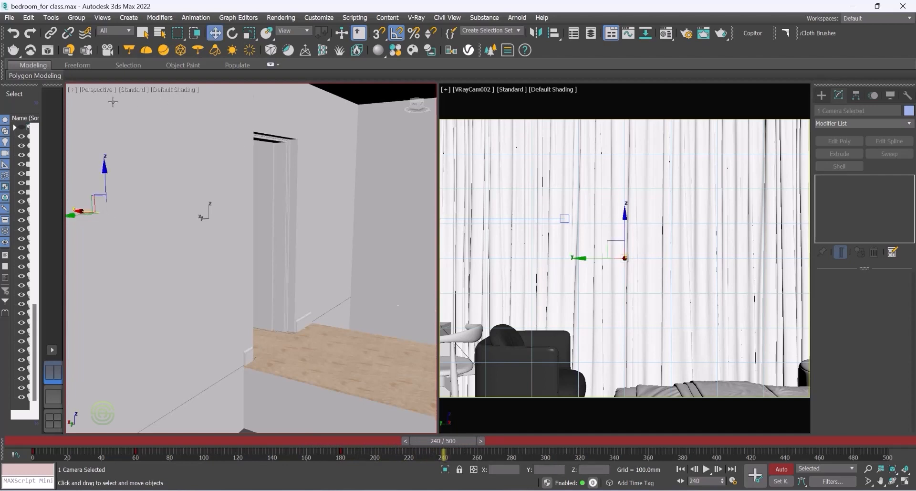
click(98, 91)
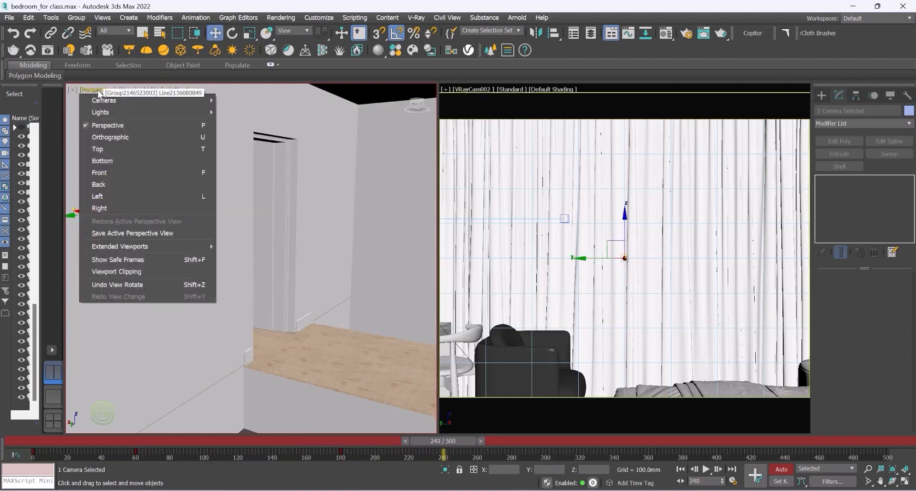
click(103, 150)
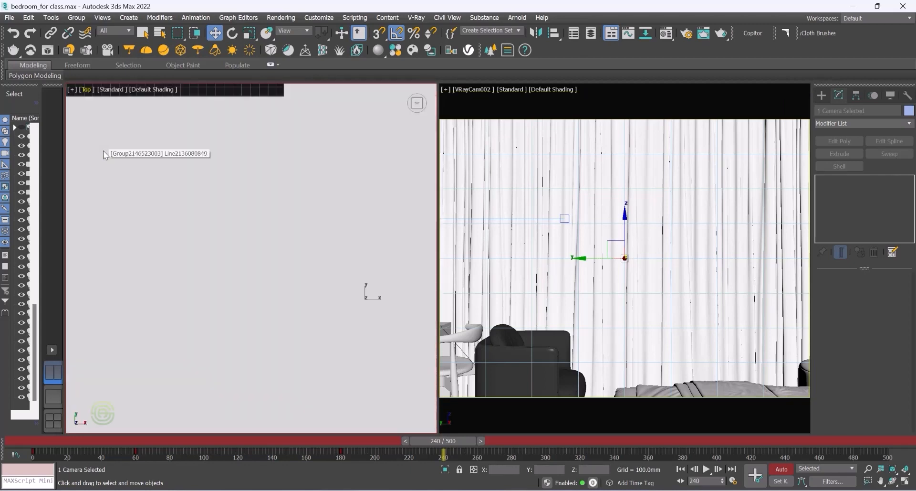
click(140, 88)
click(154, 193)
scroll(176, 229, down, 5)
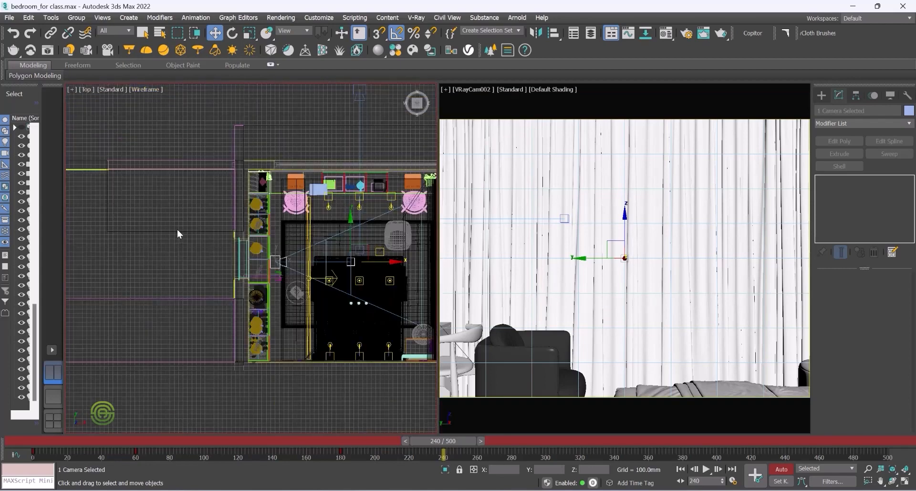
scroll(288, 255, down, 4)
scroll(288, 256, up, 5)
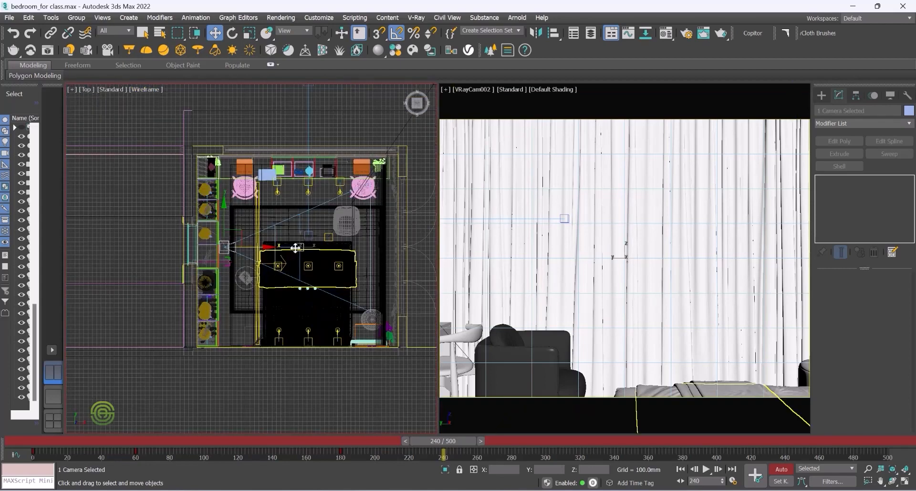
Step: Select the camera's target and move it down toward the bed to aim the camera at the bedside wall
click(296, 247)
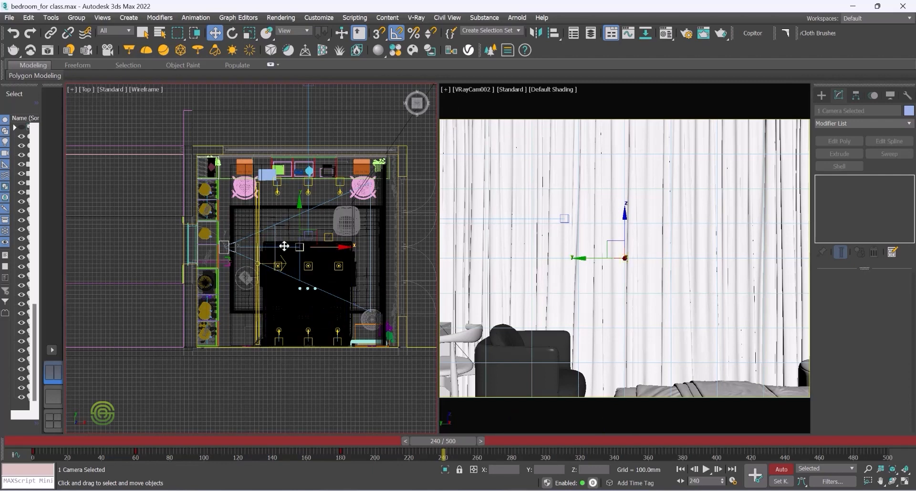
scroll(273, 235, up, 2)
click(290, 229)
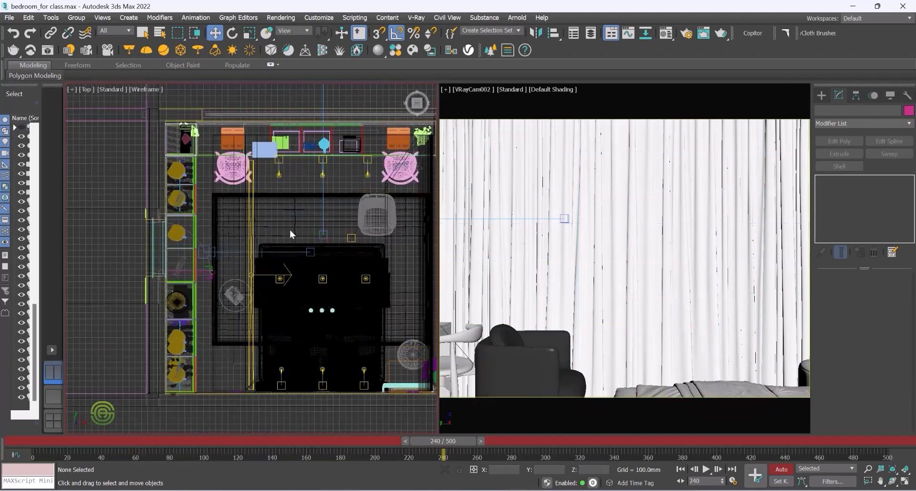
click(311, 250)
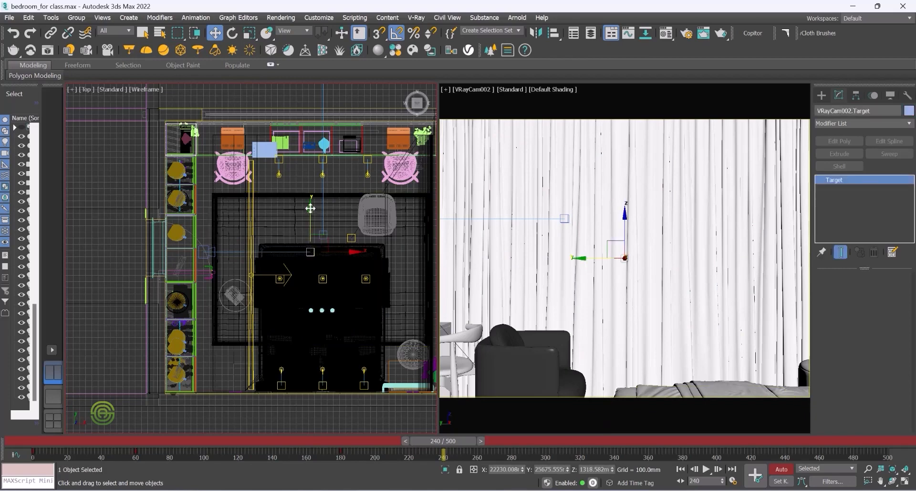
drag(310, 208, 298, 302)
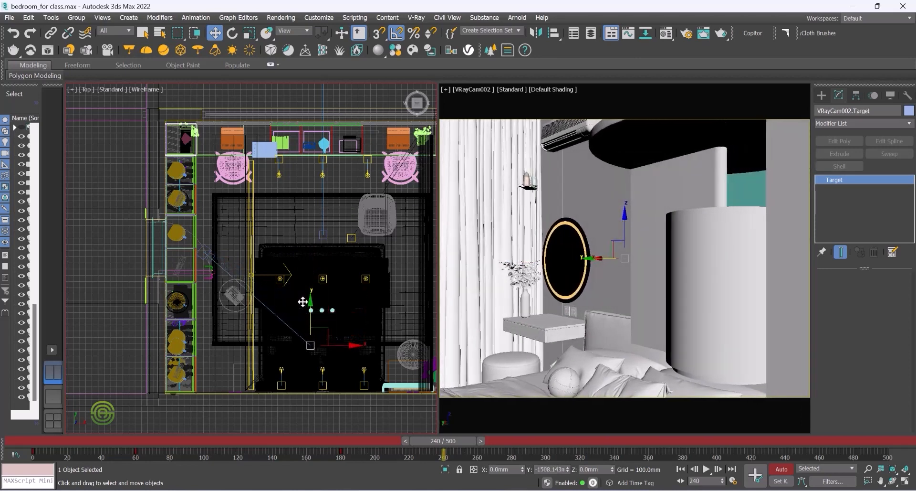
drag(302, 301, 303, 299)
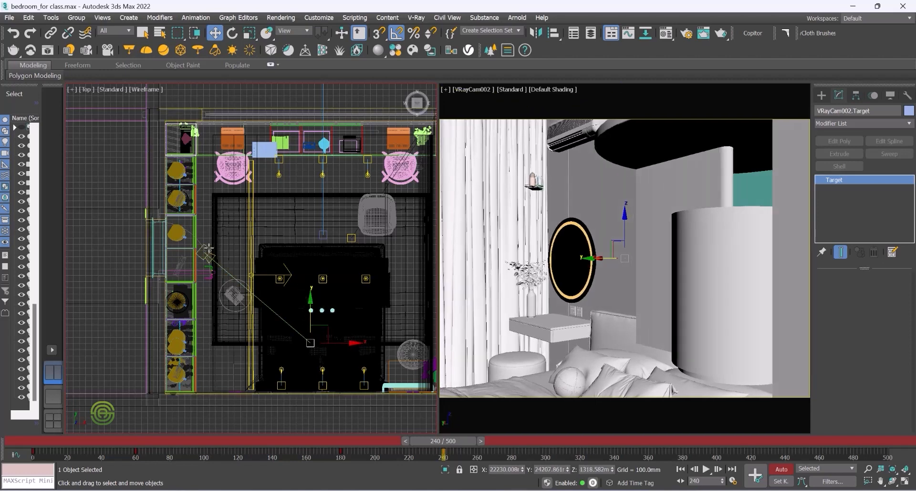
Step: Select the camera and move it into the room just past the doorway at frame 240
click(207, 245)
drag(203, 208, 241, 182)
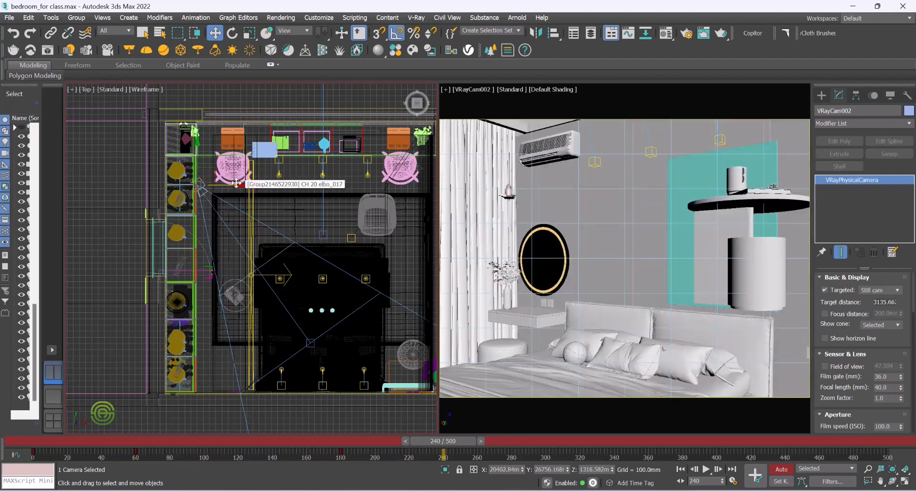
drag(243, 186, 256, 191)
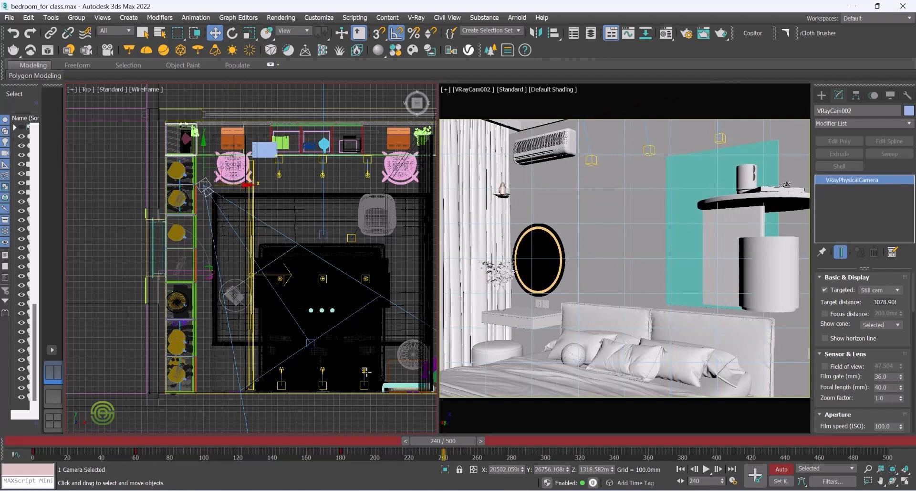
Step: Go to frame 320 and examine the camera's position from a perspective view of the room
drag(450, 443, 585, 440)
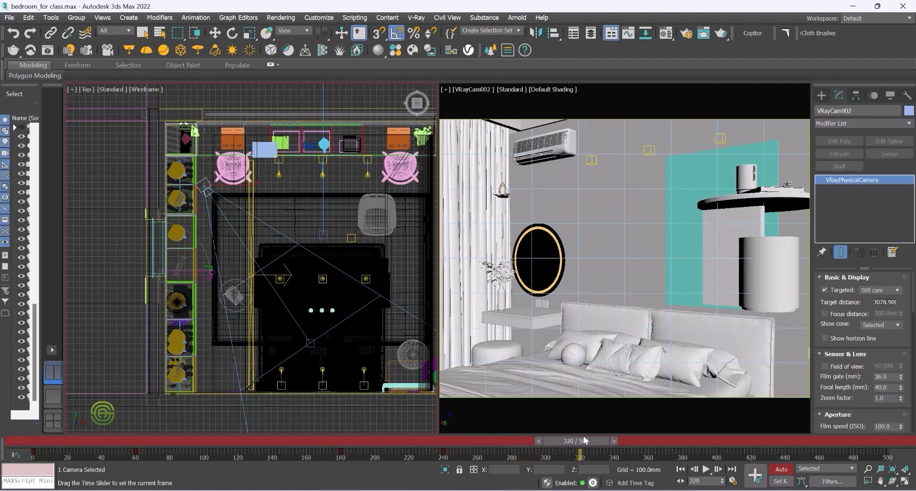
key(w)
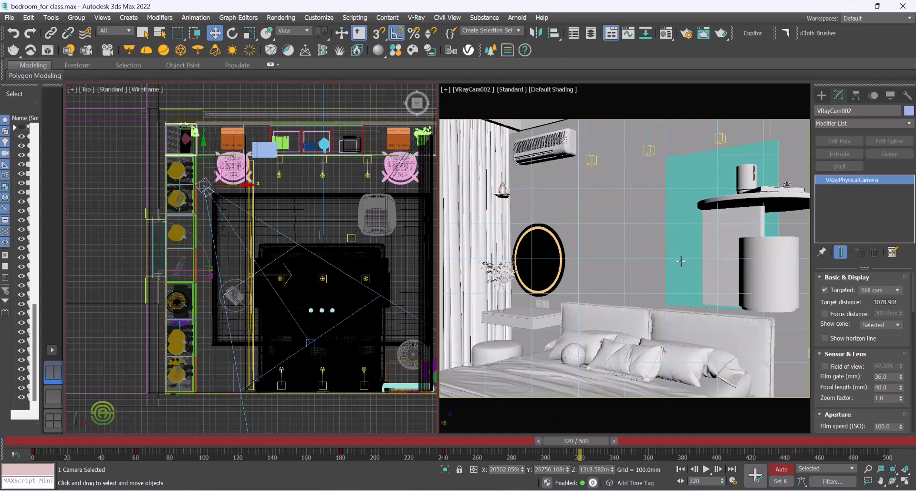
alt+middle_drag(266, 286, 288, 289)
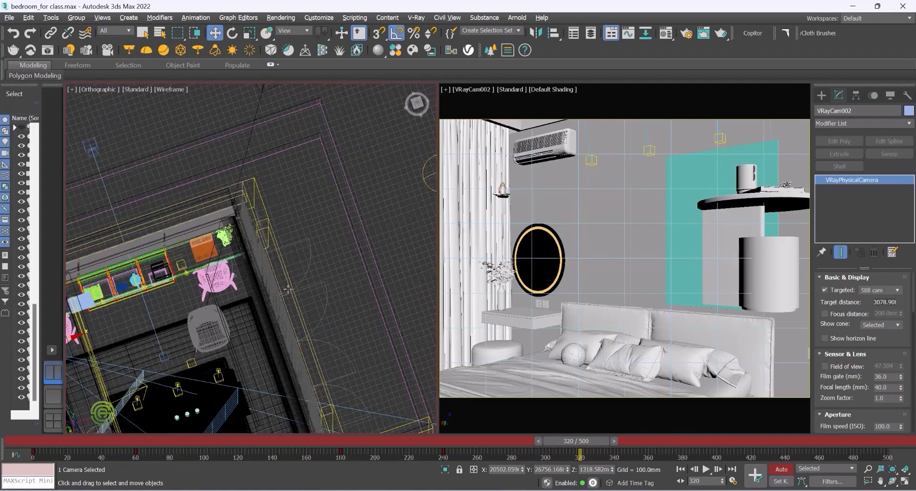
scroll(248, 252, down, 5)
scroll(264, 335, up, 10)
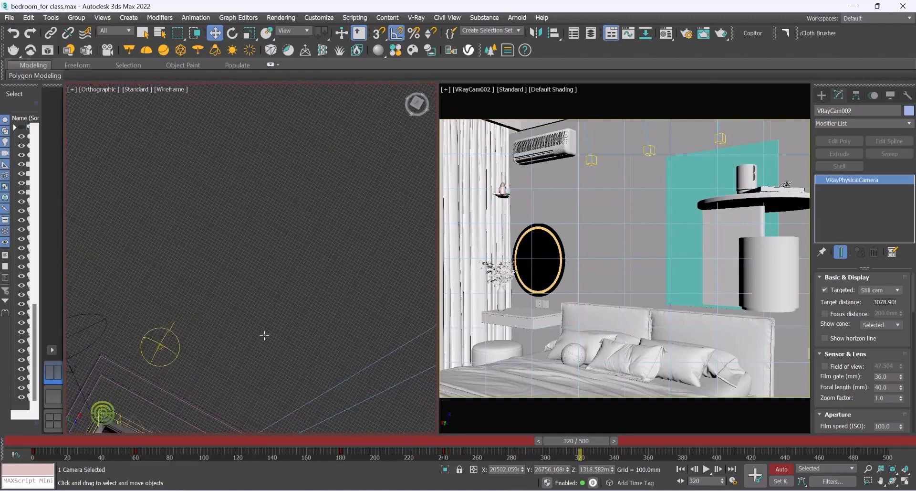
scroll(263, 269, down, 5)
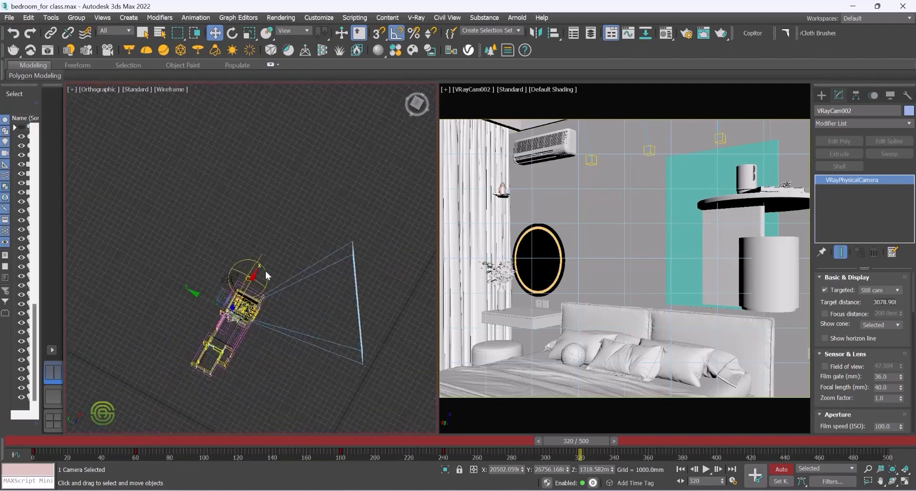
click(98, 90)
click(102, 123)
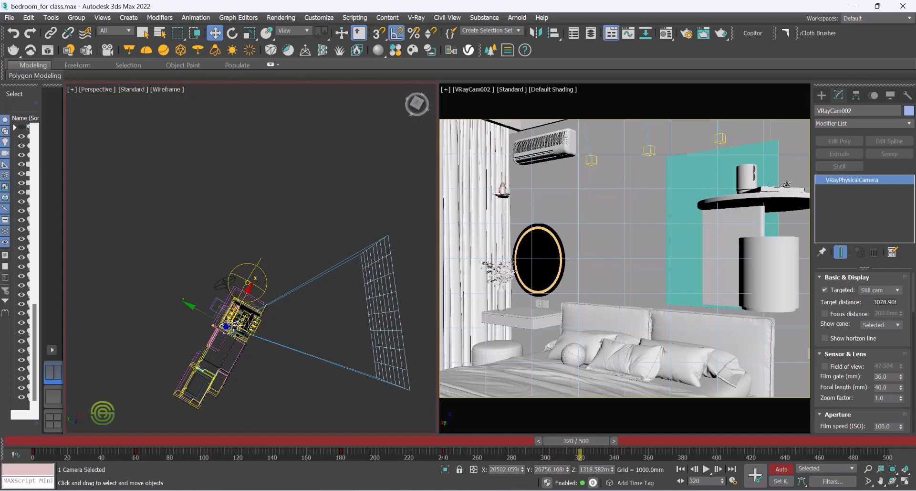
scroll(333, 314, up, 15)
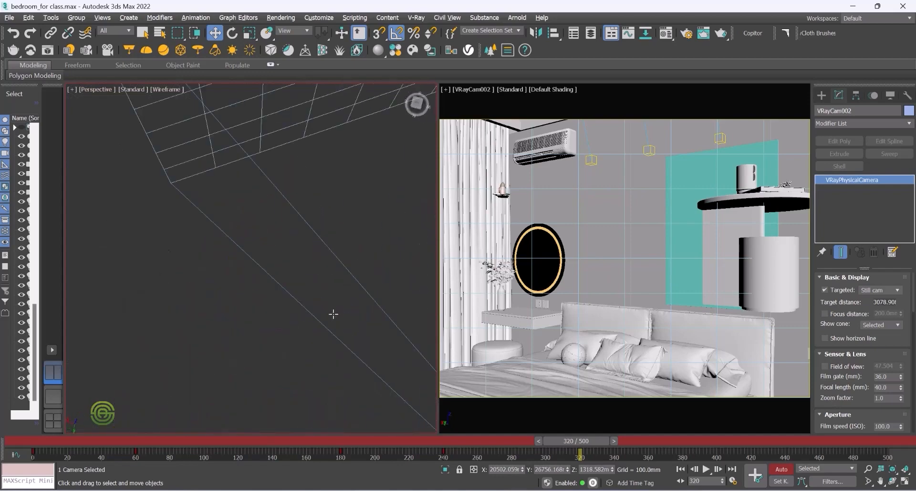
scroll(266, 223, down, 5)
scroll(301, 259, up, 10)
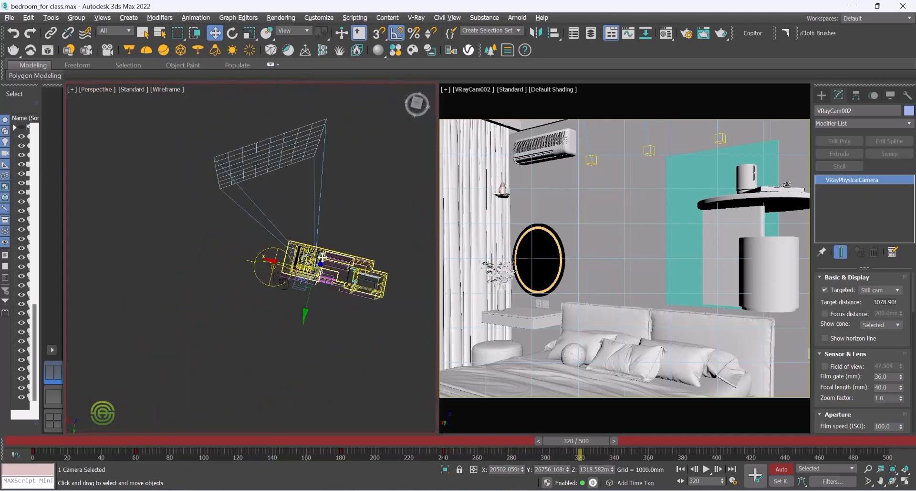
scroll(354, 262, down, 10)
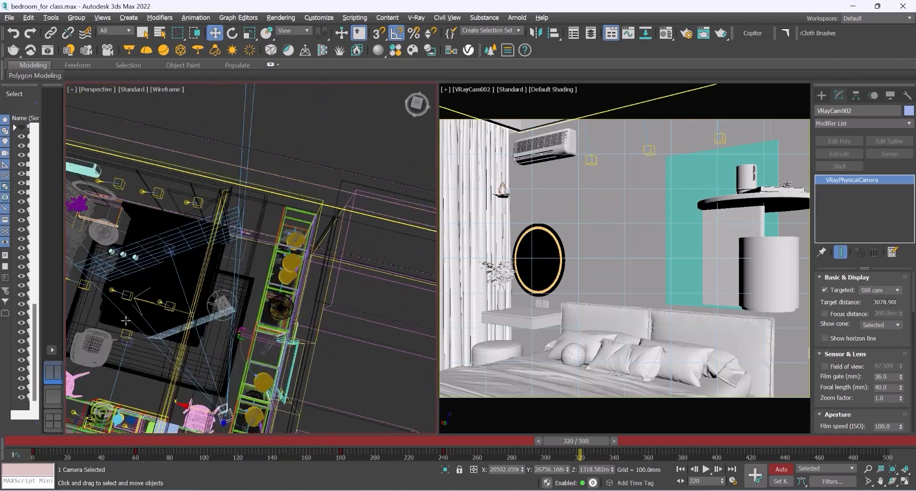
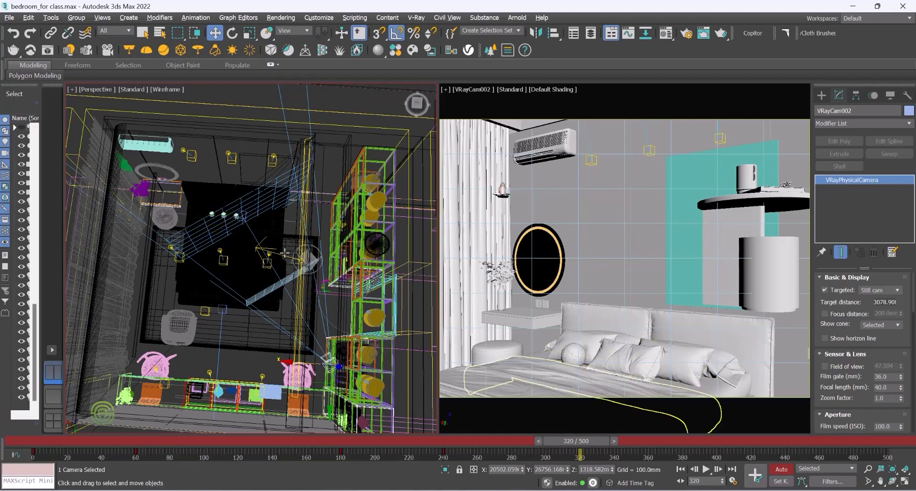
Step: Orbit, pan and zoom the perspective view to examine the bed area and the camera path
scroll(300, 252, up, 5)
middle_drag(375, 223, 289, 254)
scroll(420, 162, up, 3)
middle_drag(420, 162, 243, 242)
scroll(241, 243, up, 2)
mouse_move(200, 268)
alt+middle_down()
mouse_move(209, 262)
mouse_move(181, 267)
alt+middle_up()
scroll(183, 268, down, 7)
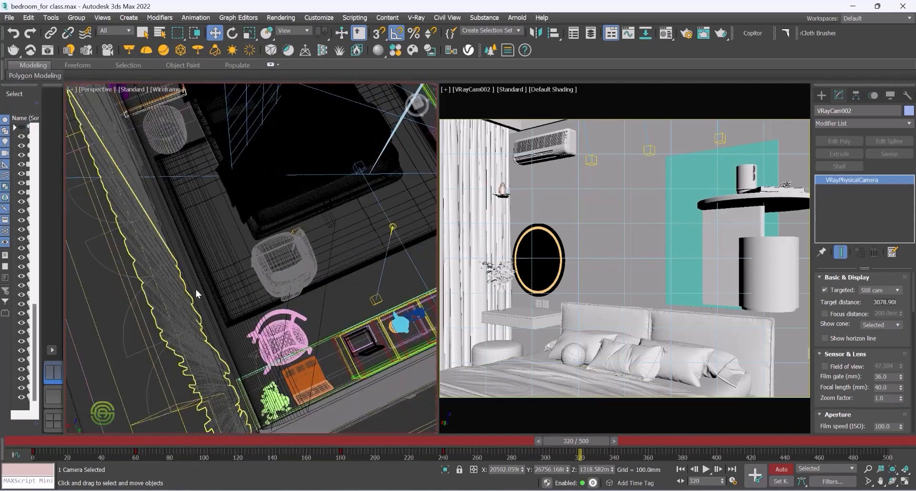
scroll(222, 273, down, 10)
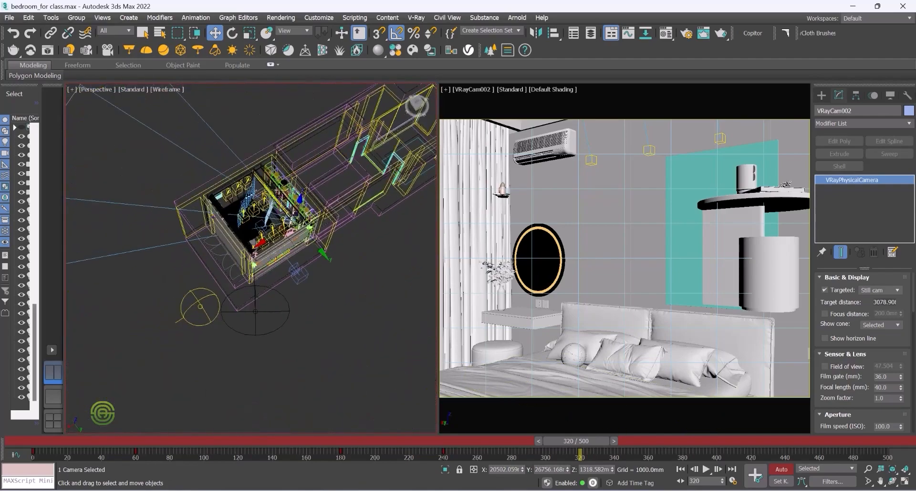
scroll(255, 218, up, 10)
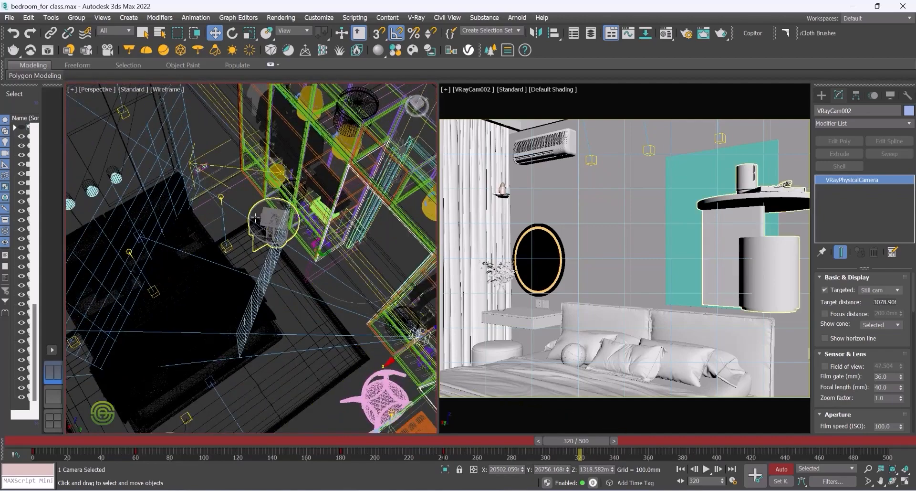
scroll(258, 215, up, 8)
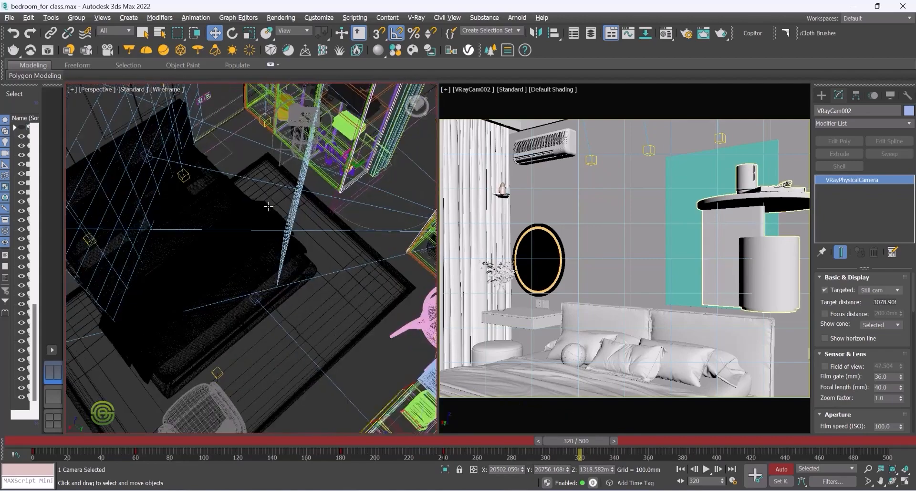
scroll(268, 207, down, 3)
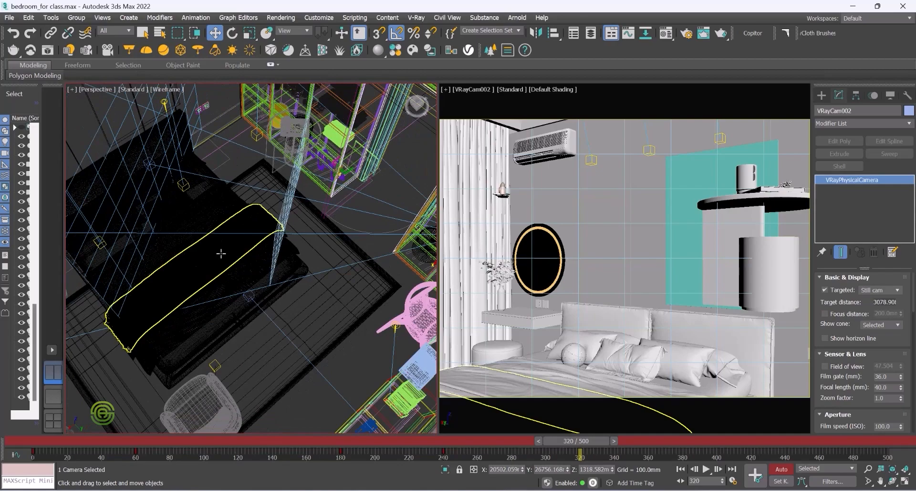
Step: Navigate to the wardrobe corner and switch the perspective view from wireframe override to shaded display
click(221, 260)
scroll(214, 259, down, 4)
scroll(264, 134, up, 2)
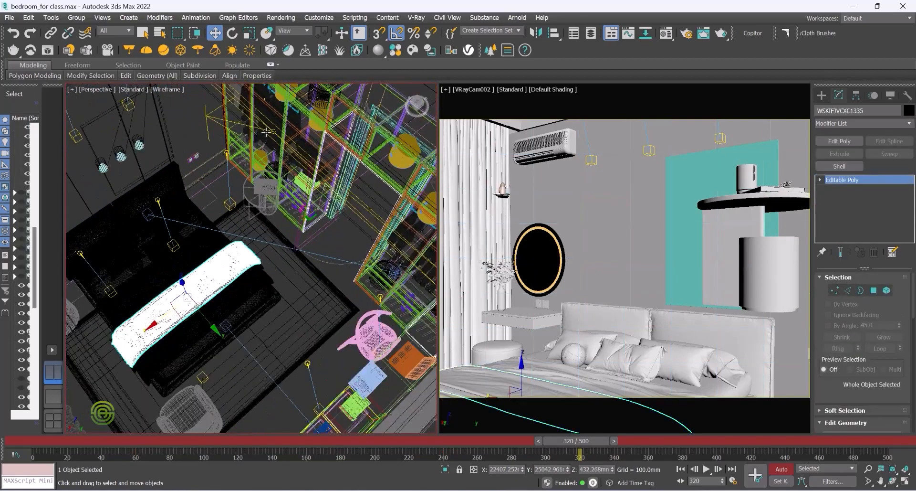
scroll(266, 132, up, 2)
alt+middle_drag(263, 258, 253, 199)
scroll(242, 257, up, 2)
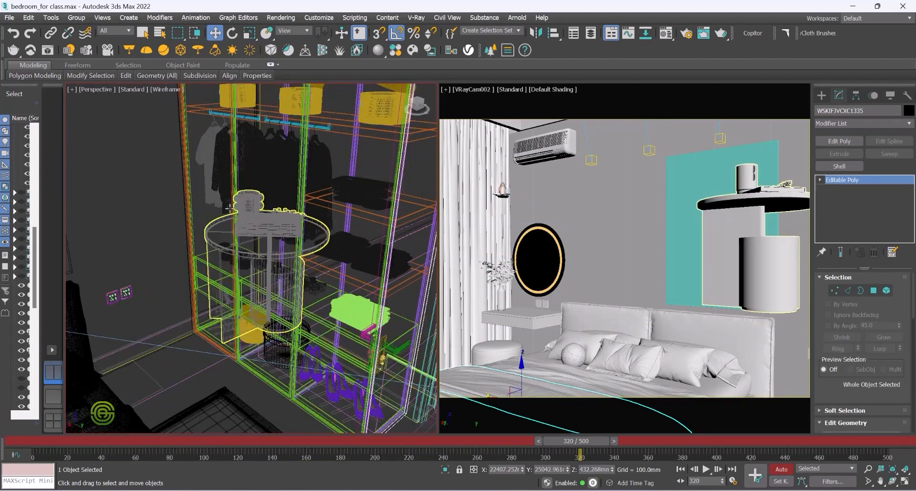
click(159, 89)
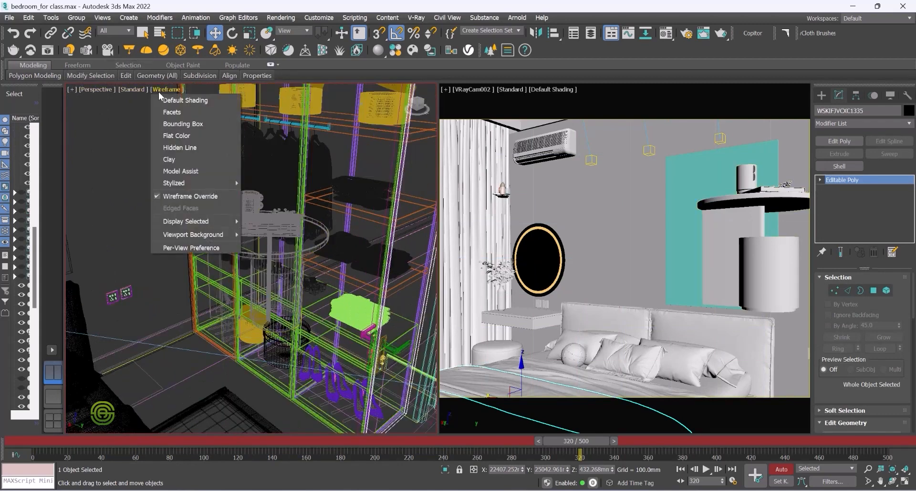
click(175, 197)
Step: Select the round side table group, rotate it to -90° about Z, and move it down toward the bed
click(262, 240)
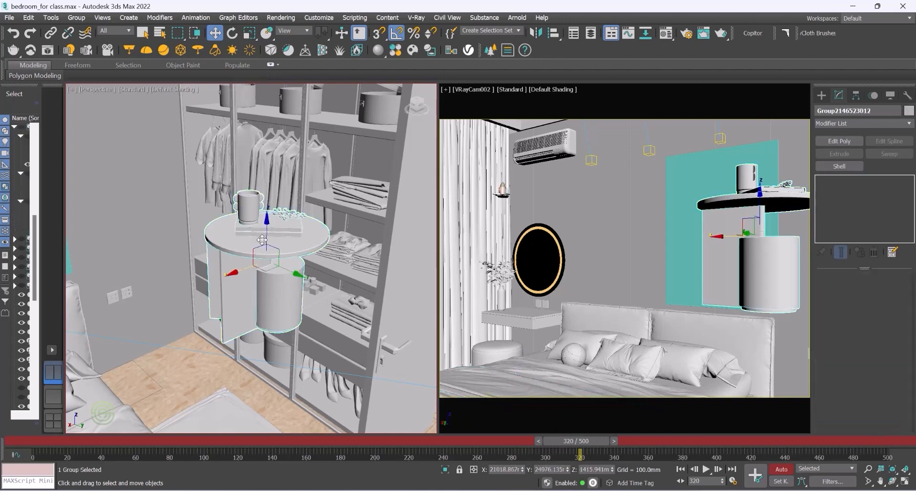
alt+middle_drag(259, 242, 265, 248)
click(232, 34)
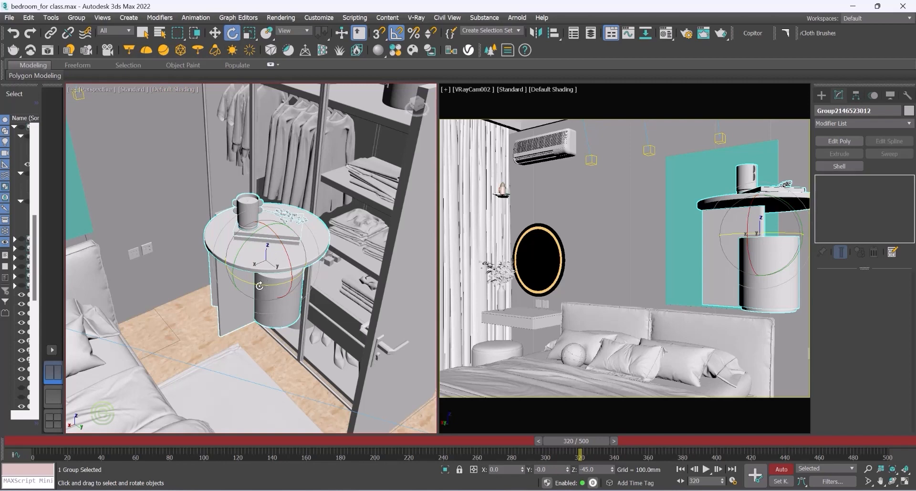
drag(262, 286, 260, 286)
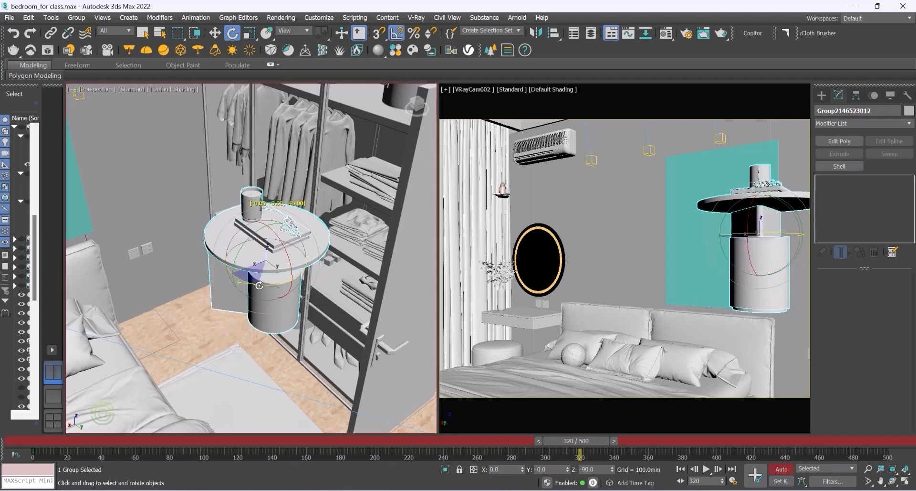
drag(259, 285, 259, 285)
click(212, 35)
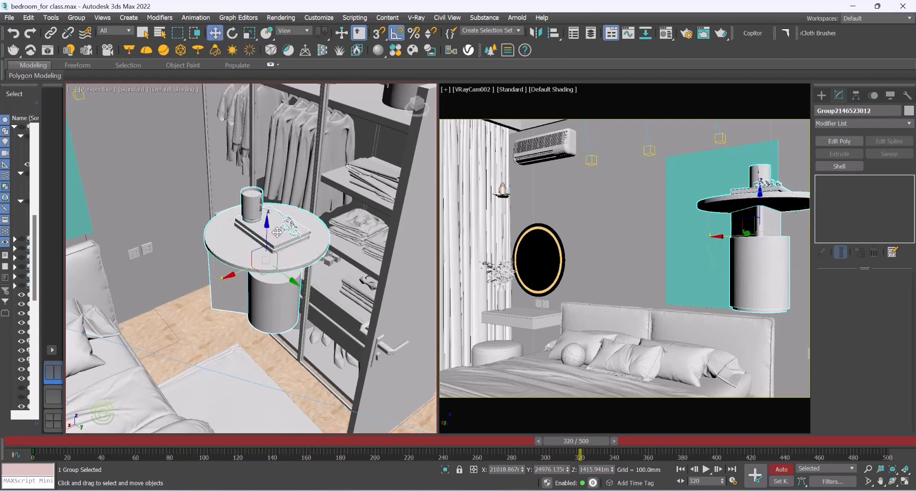
drag(267, 223, 267, 263)
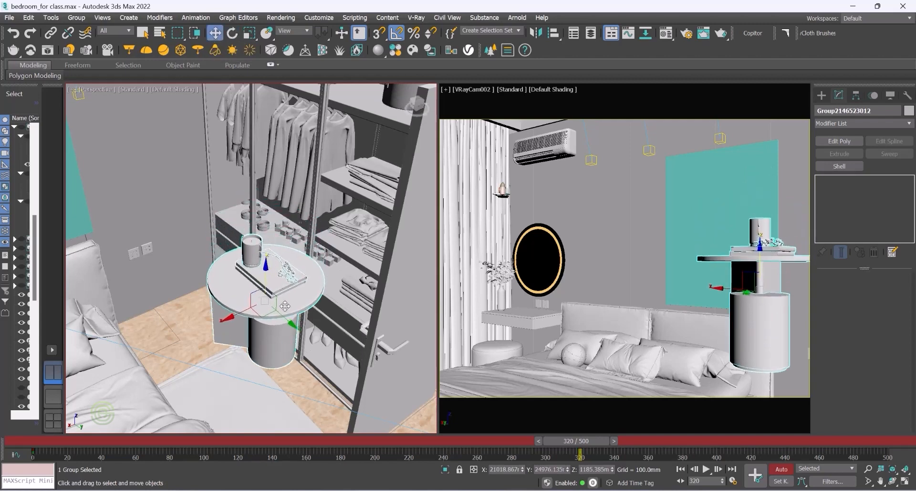
drag(288, 322, 243, 285)
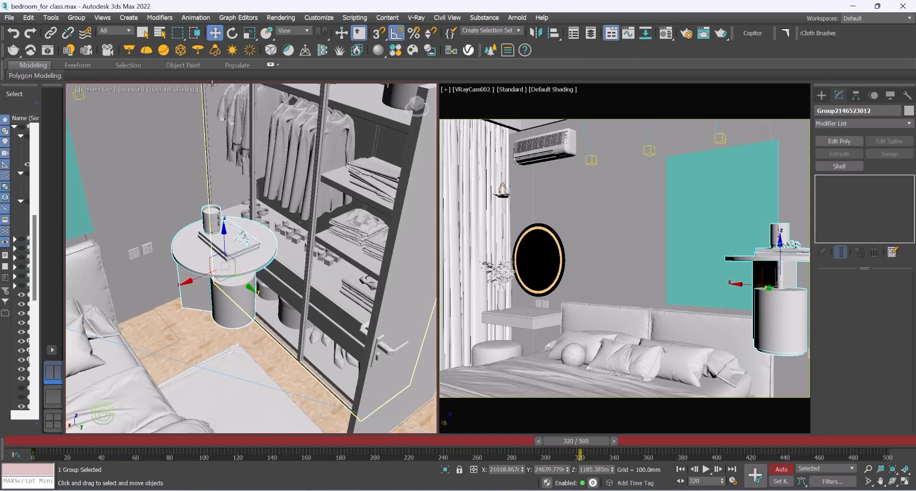
Step: Rotate the side table to -45° and move it lower and closer beside the bed
click(233, 33)
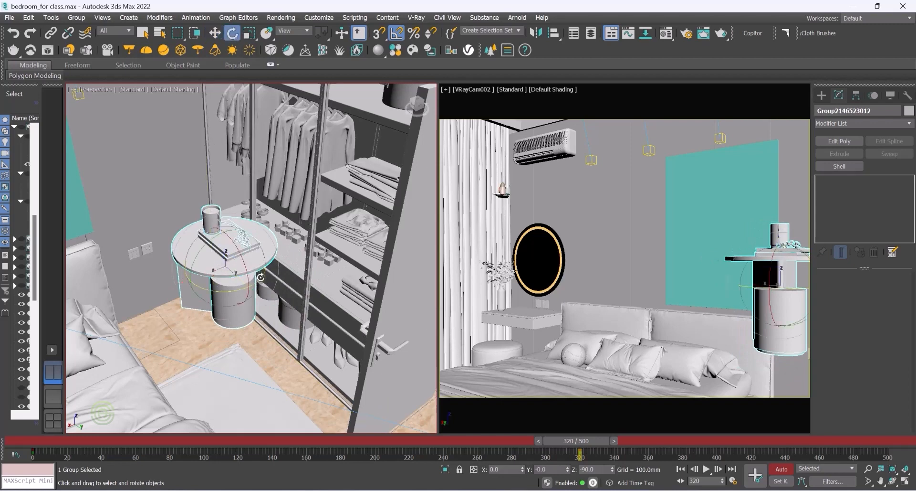
drag(259, 280, 255, 282)
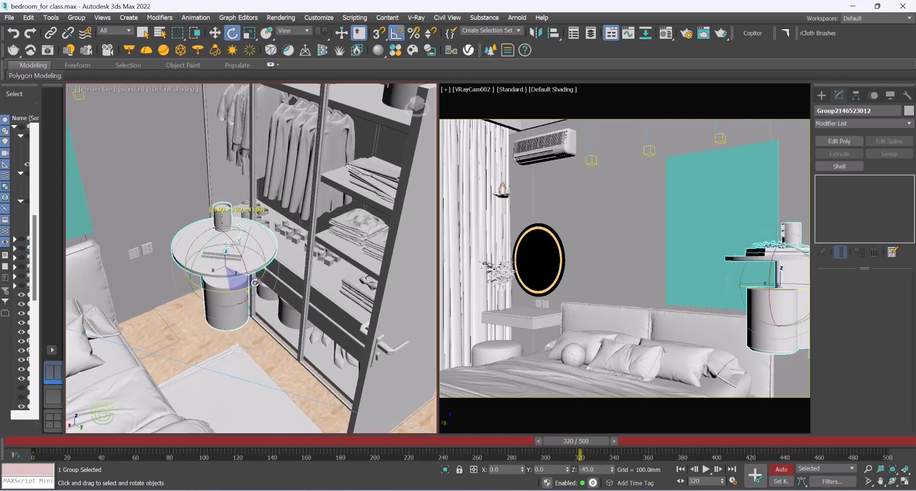
click(214, 33)
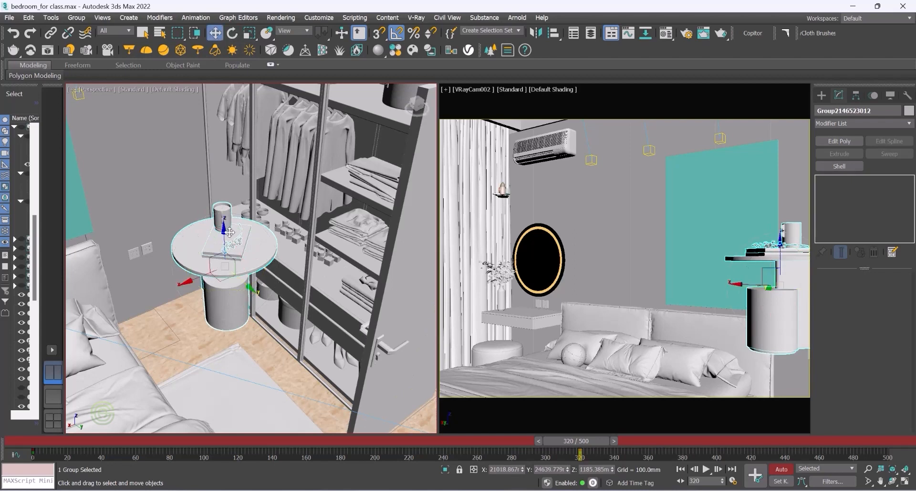
drag(224, 229, 222, 284)
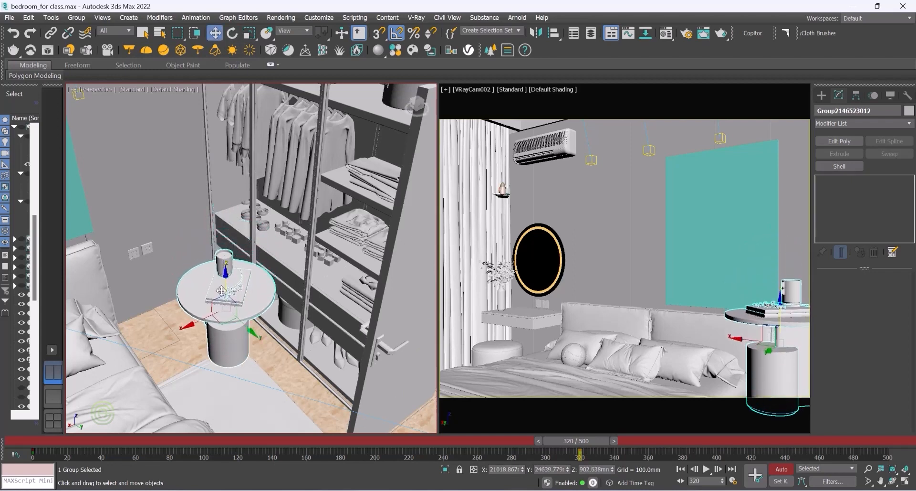
drag(244, 327, 218, 304)
alt+middle_drag(218, 303, 194, 279)
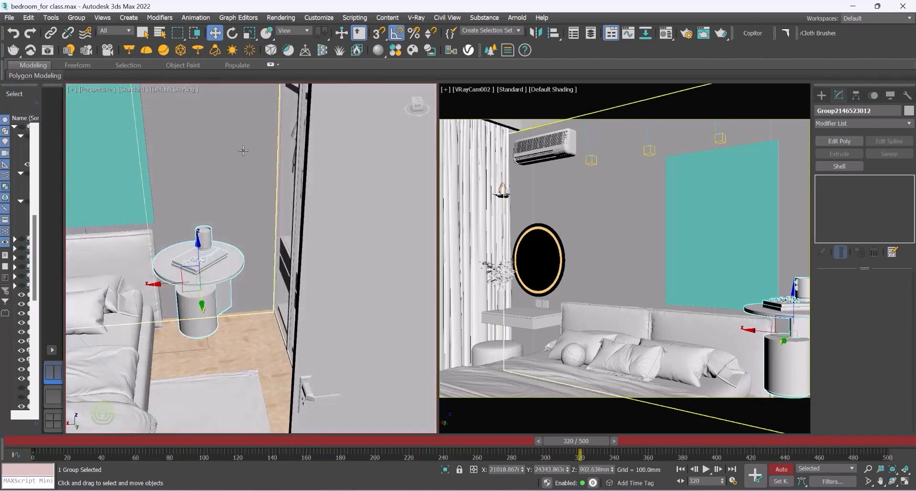
Step: Rotate the side table to 180° and lower it to about 554 mm beside the bed
click(231, 34)
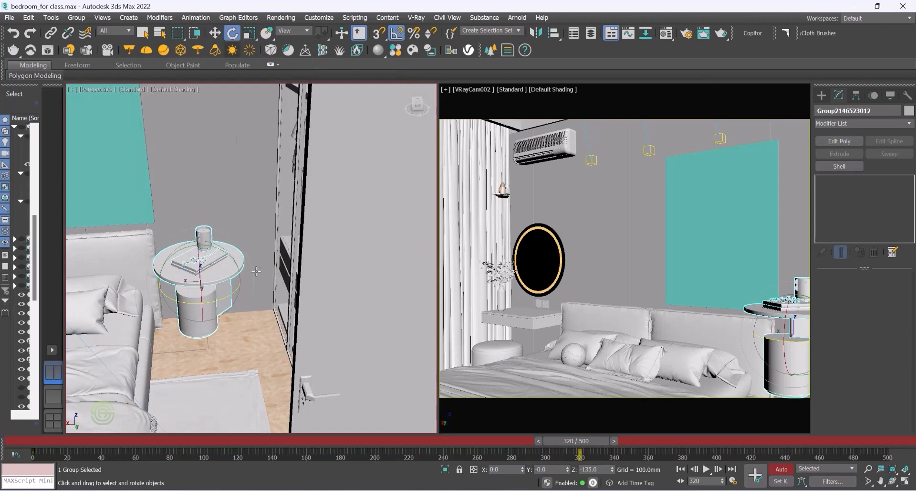
drag(233, 292, 230, 287)
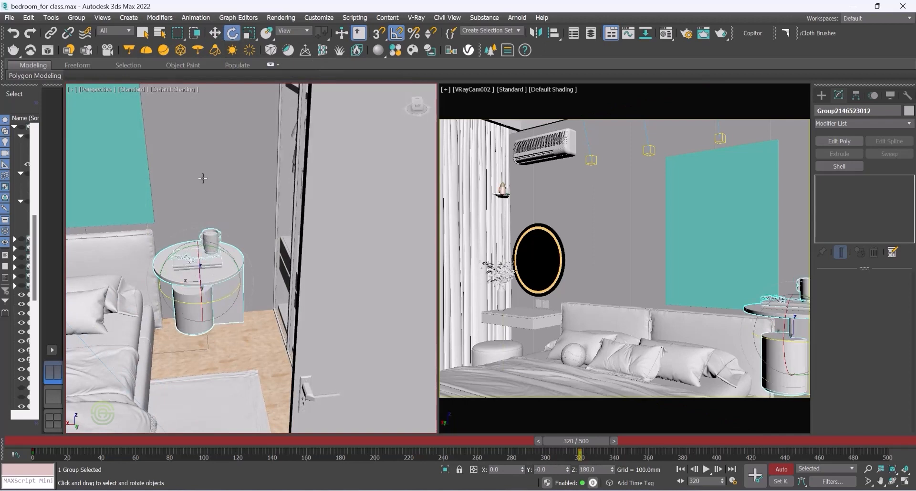
click(215, 33)
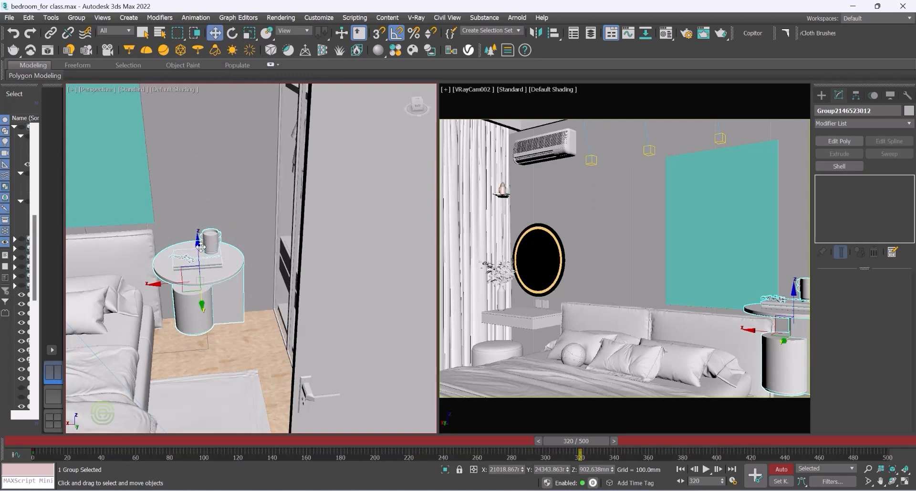
drag(199, 244, 200, 303)
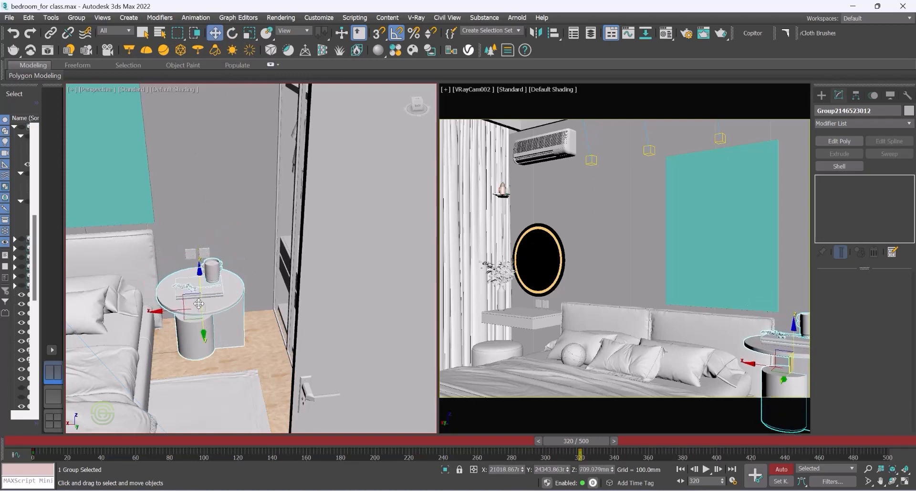
drag(206, 333, 204, 311)
alt+middle_drag(197, 301, 220, 303)
drag(199, 258, 217, 325)
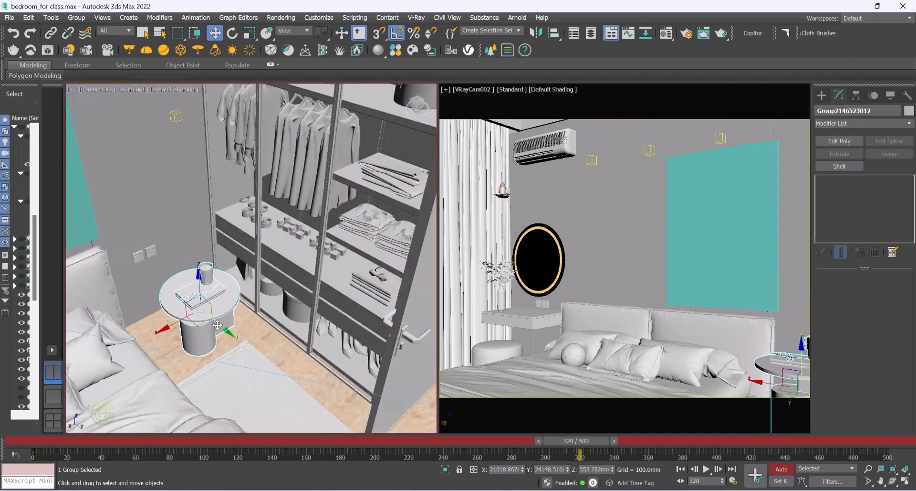
Step: Rotate the side table to 135° and lower it to about 334 mm next to the bed
click(233, 33)
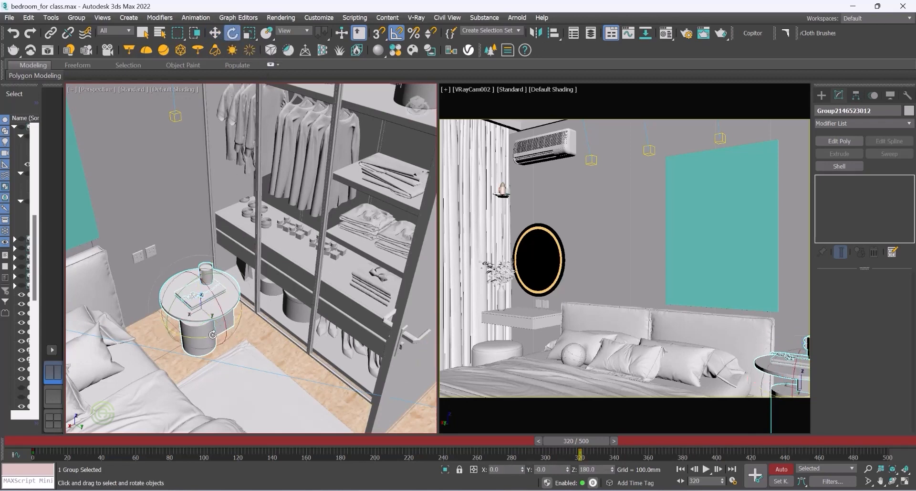
drag(212, 336, 209, 336)
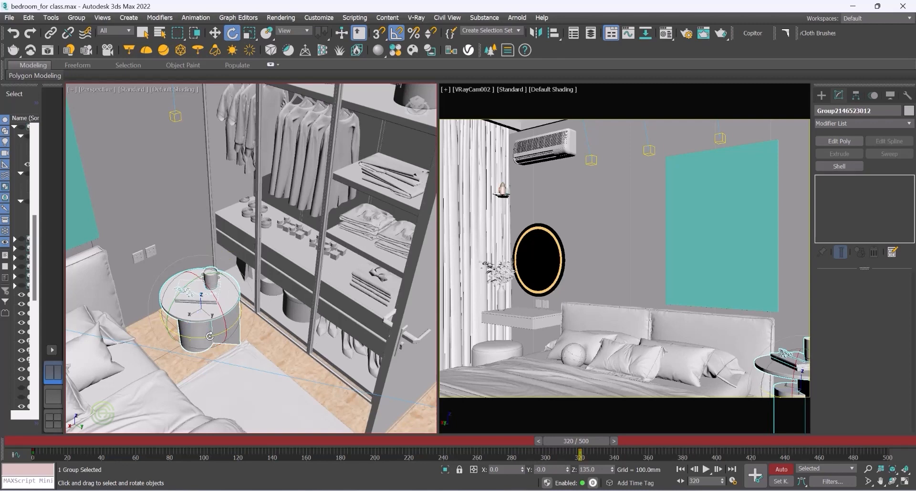
click(214, 32)
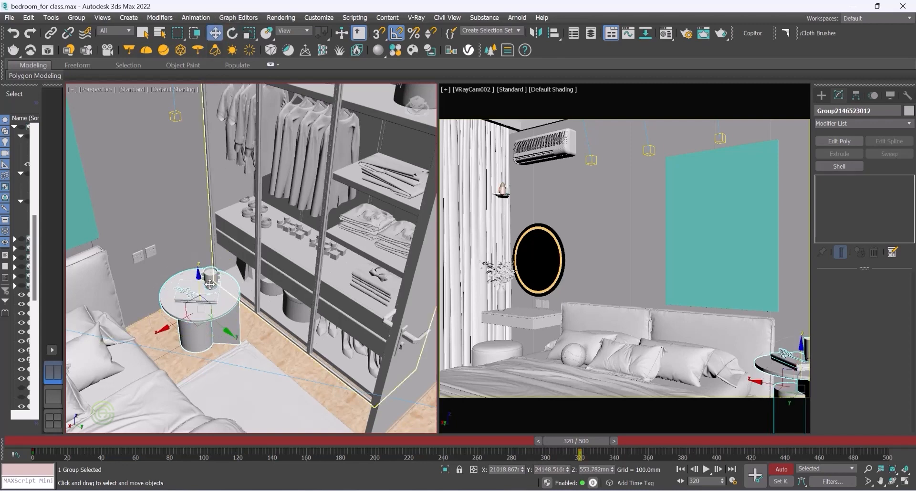
drag(199, 273, 199, 299)
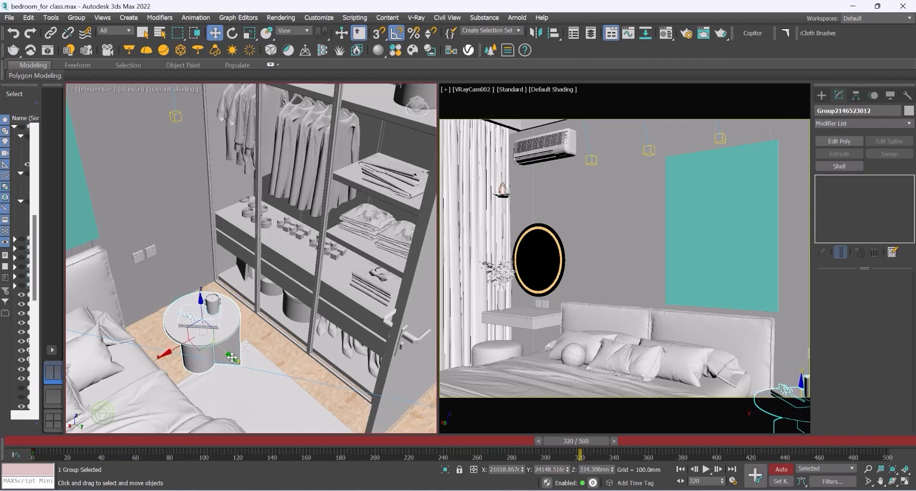
drag(231, 356, 211, 337)
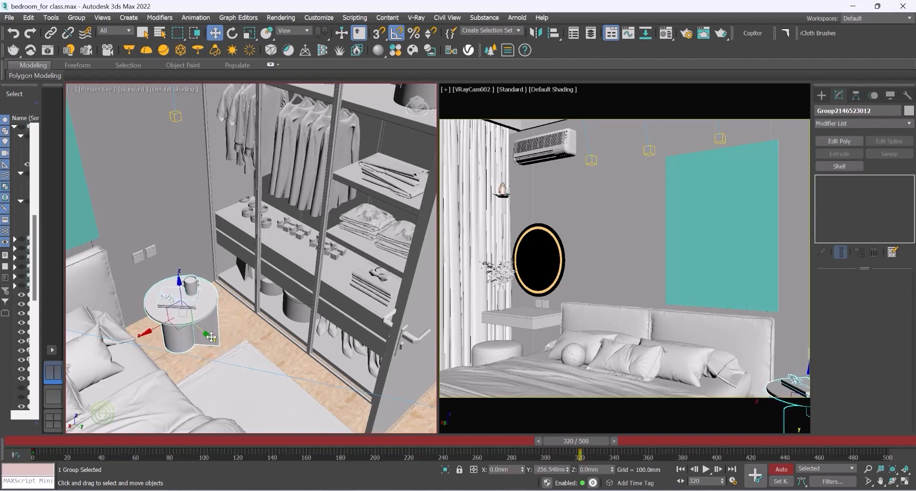
Step: Orbit and zoom the perspective view around the bed, side table and mirror wall
scroll(181, 322, up, 5)
alt+middle_drag(180, 322, 161, 307)
scroll(161, 307, down, 4)
scroll(257, 312, down, 5)
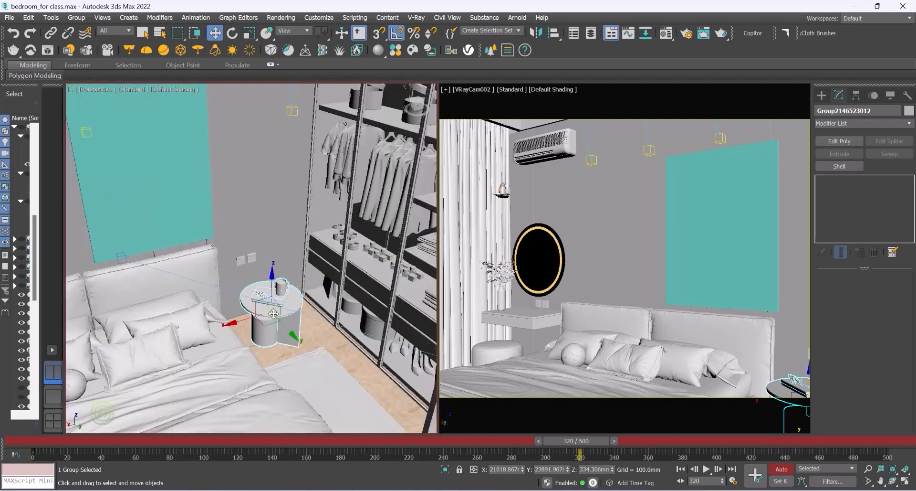
alt+middle_drag(256, 312, 321, 298)
scroll(262, 308, up, 4)
scroll(322, 297, down, 7)
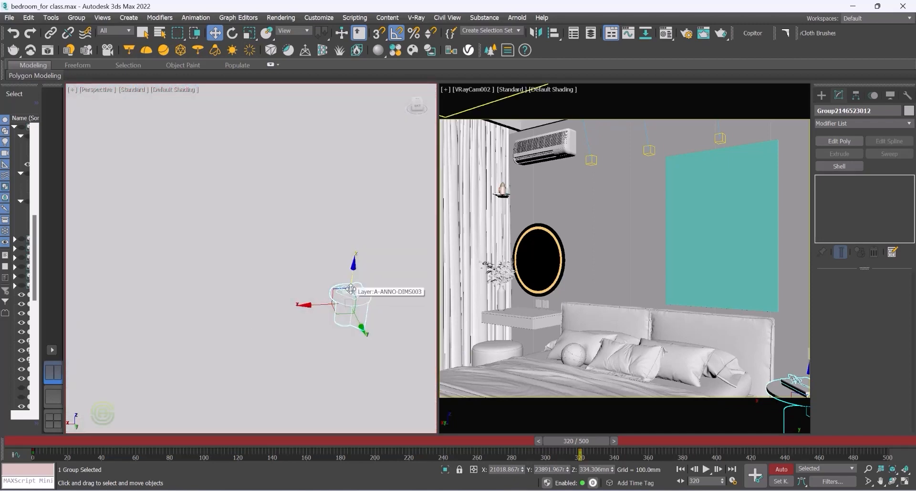
scroll(342, 298, up, 5)
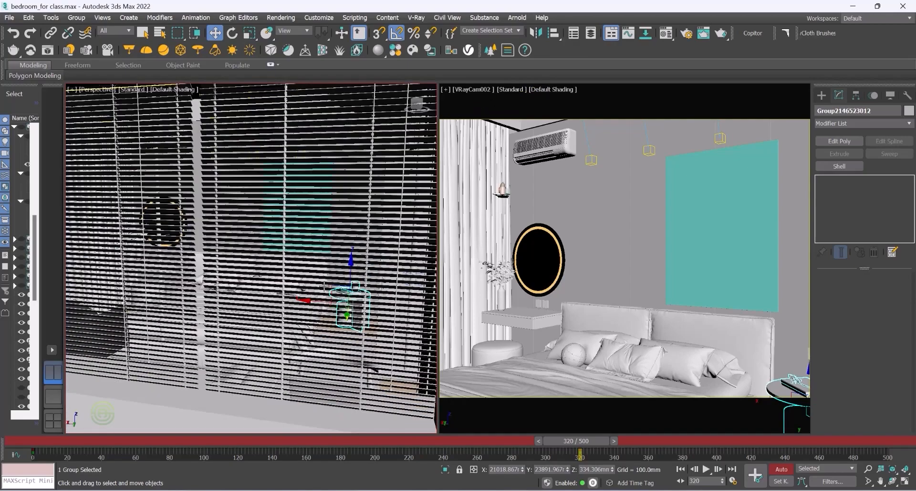
scroll(169, 147, up, 3)
scroll(169, 147, up, 3)
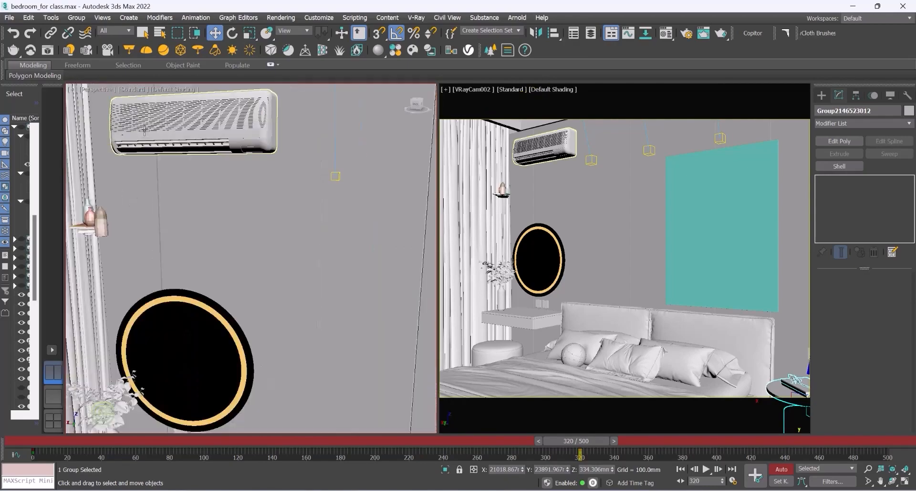
scroll(218, 283, up, 3)
mouse_move(223, 293)
alt+middle_down()
mouse_move(219, 305)
mouse_move(234, 301)
alt+middle_up()
scroll(179, 292, down, 3)
scroll(221, 191, up, 6)
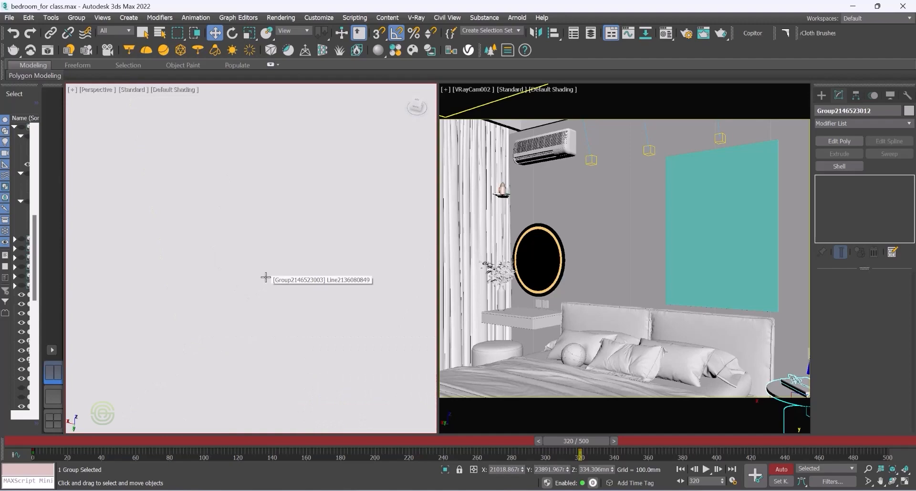
scroll(266, 277, down, 5)
alt+middle_drag(243, 265, 247, 262)
scroll(274, 210, up, 3)
alt+middle_drag(339, 274, 254, 248)
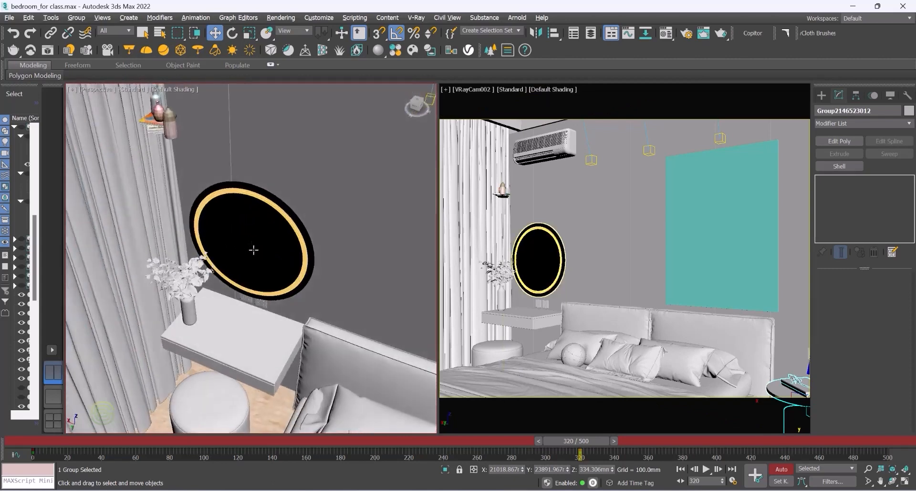
Step: Select the Books and Flasks proxy and move it down onto the wall-mounted table beneath the round mirror
click(165, 121)
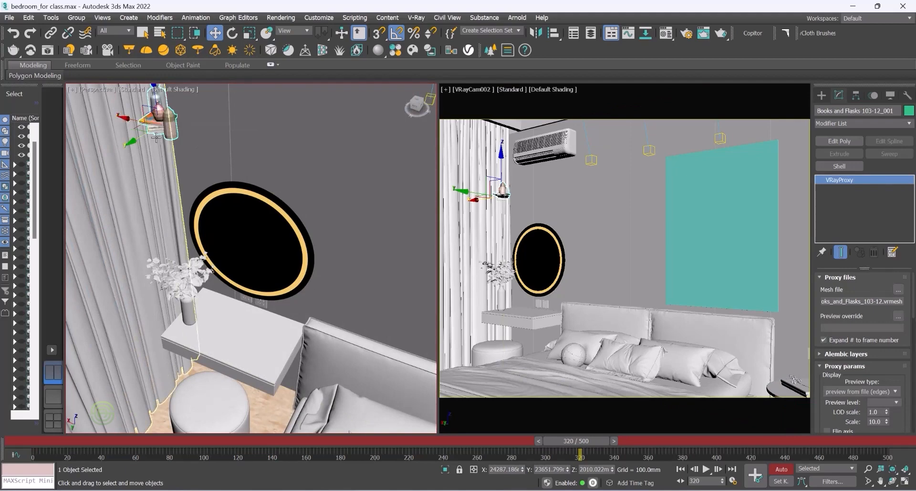
scroll(231, 319, up, 3)
middle_drag(231, 319, 272, 240)
scroll(268, 267, down, 3)
scroll(258, 248, down, 3)
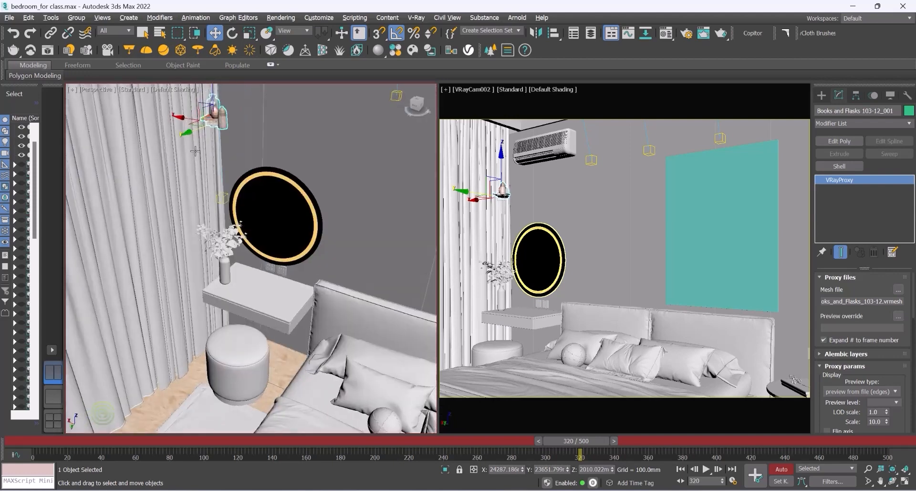
drag(183, 119, 269, 240)
scroll(249, 273, up, 3)
drag(241, 268, 285, 258)
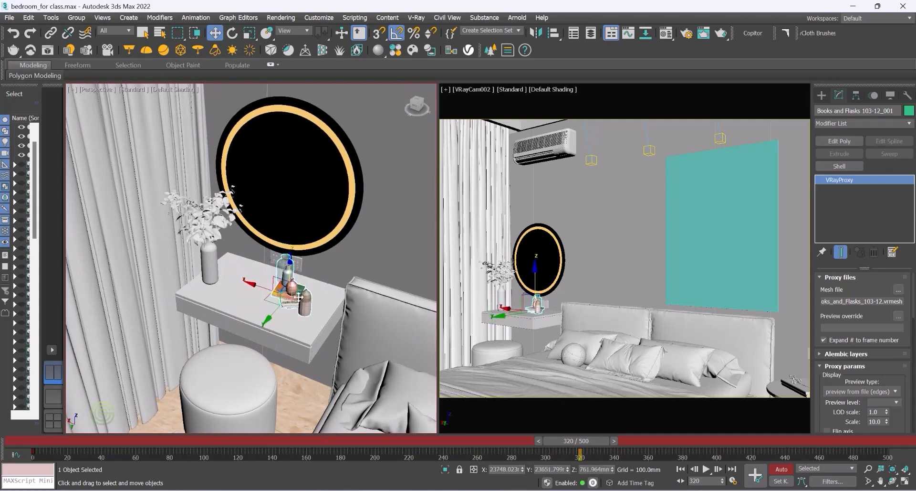
scroll(307, 330, up, 4)
alt+middle_drag(306, 329, 276, 259)
drag(257, 207, 256, 216)
alt+middle_drag(255, 216, 271, 264)
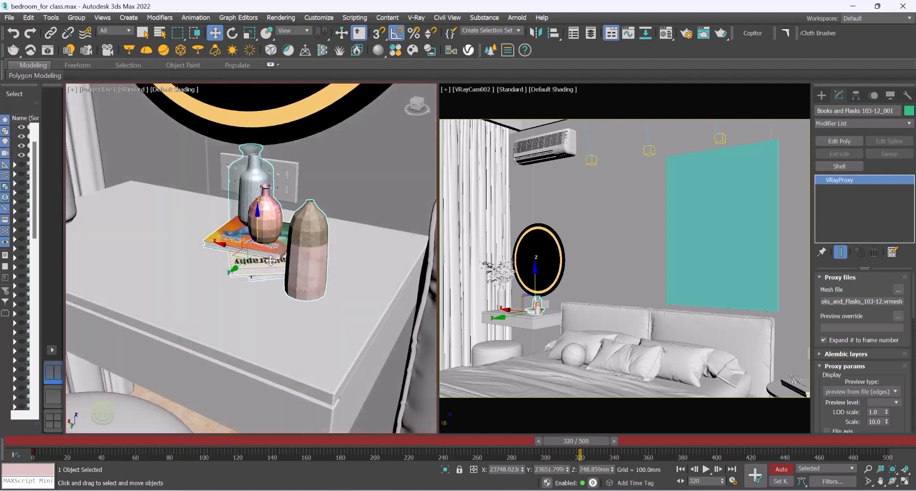
Step: Scrub the timeline between frames 0 and 380 to review the animation in the camera view
scroll(271, 261, down, 10)
alt+middle_drag(271, 220, 205, 220)
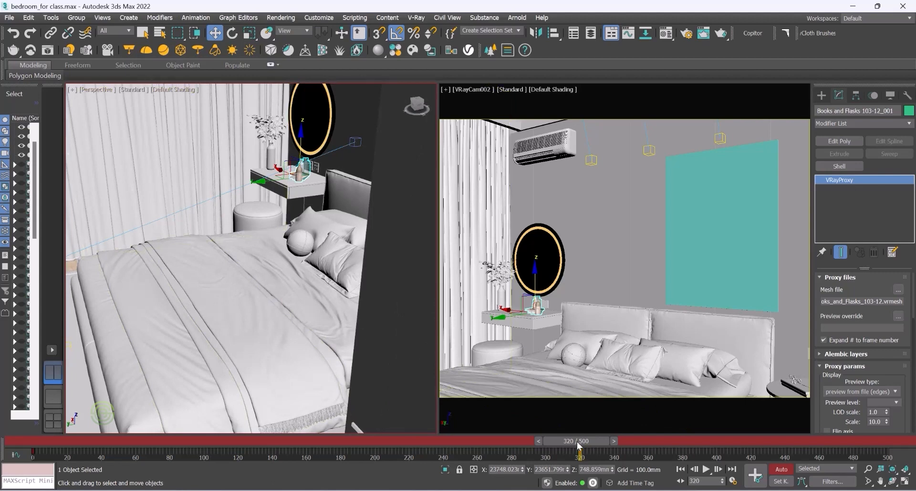
drag(581, 443, 682, 440)
key(w)
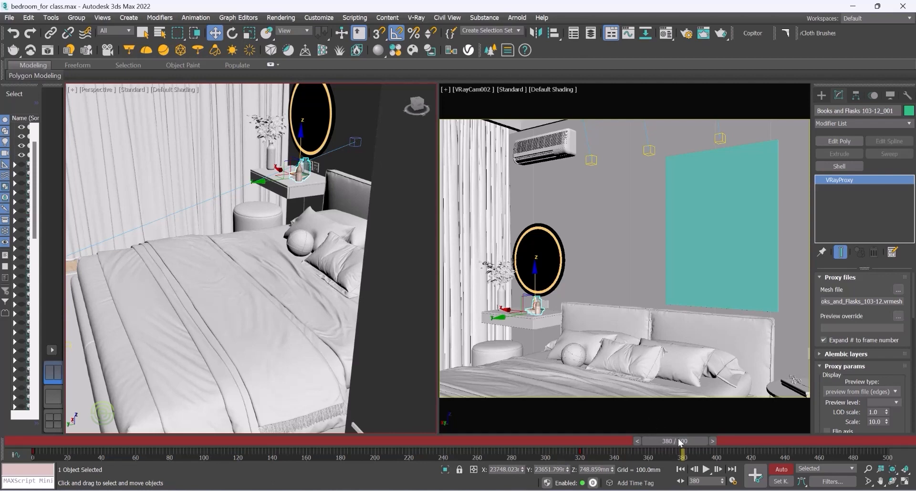
drag(678, 440, 364, 418)
drag(348, 418, 461, 384)
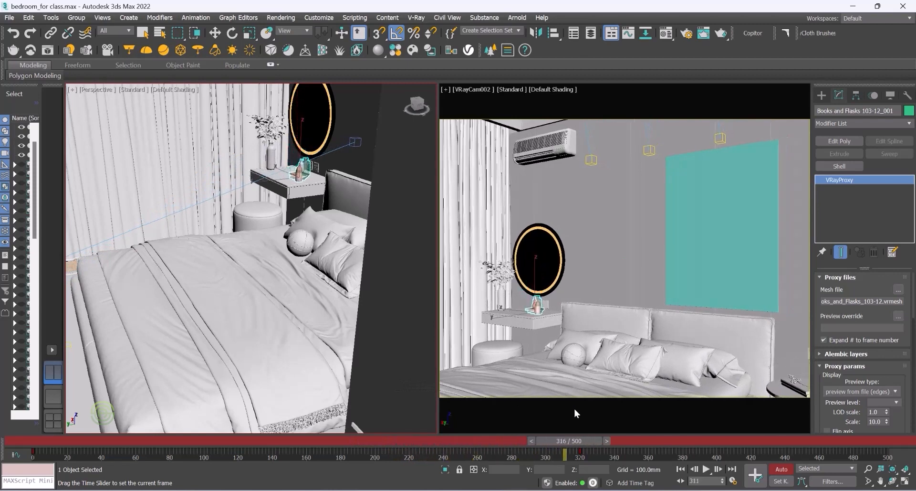
drag(574, 407, 580, 427)
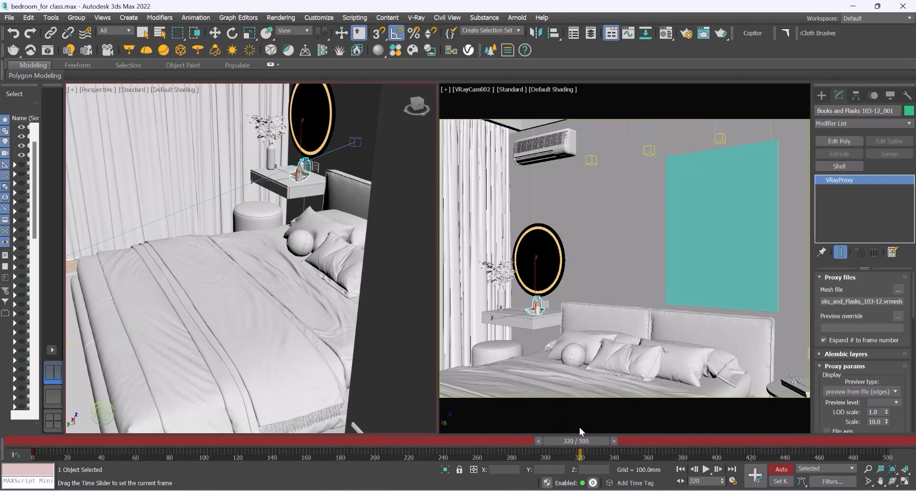
drag(579, 426, 41, 414)
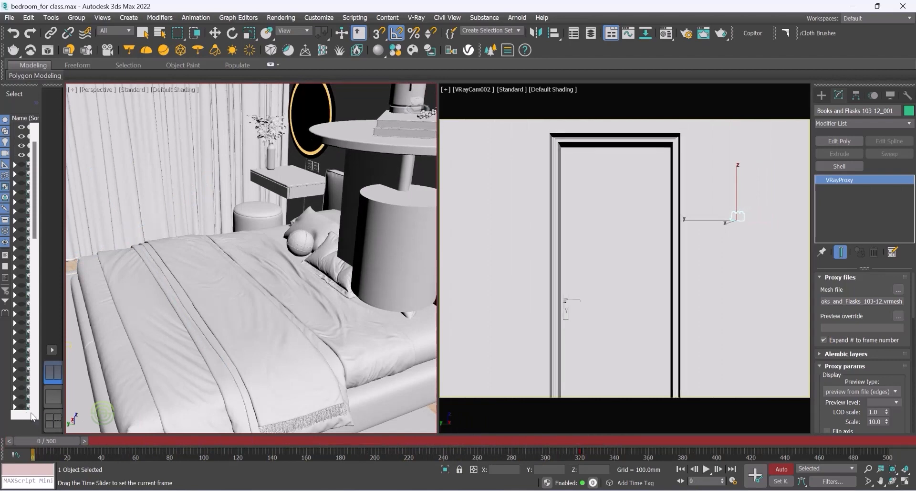
Step: Select the two animated objects and shift their starting keyframe from frame 0 to frame 260, then scrub to check
drag(44, 436, 28, 425)
key(w)
key(w)
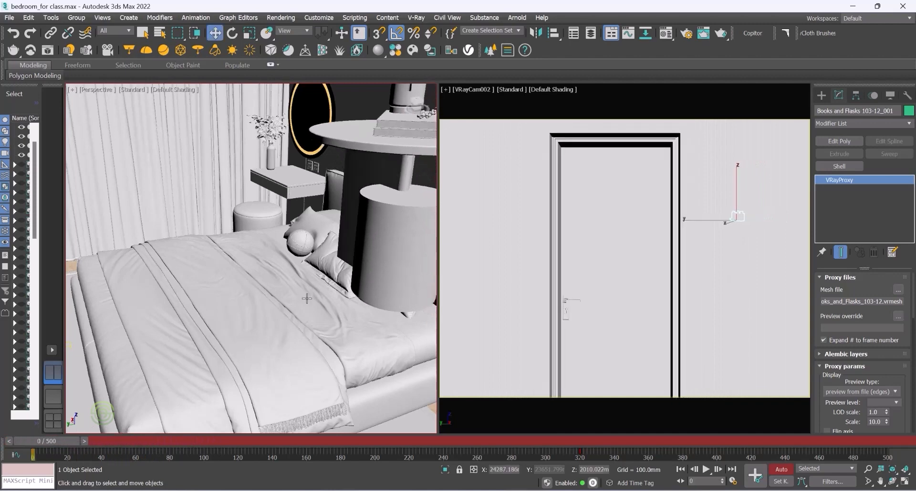
ctrl+click(396, 227)
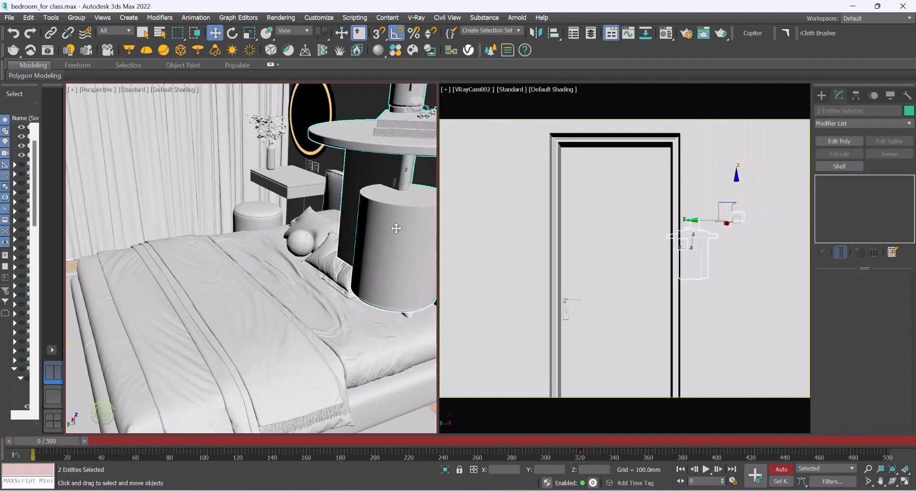
scroll(338, 190, up, 3)
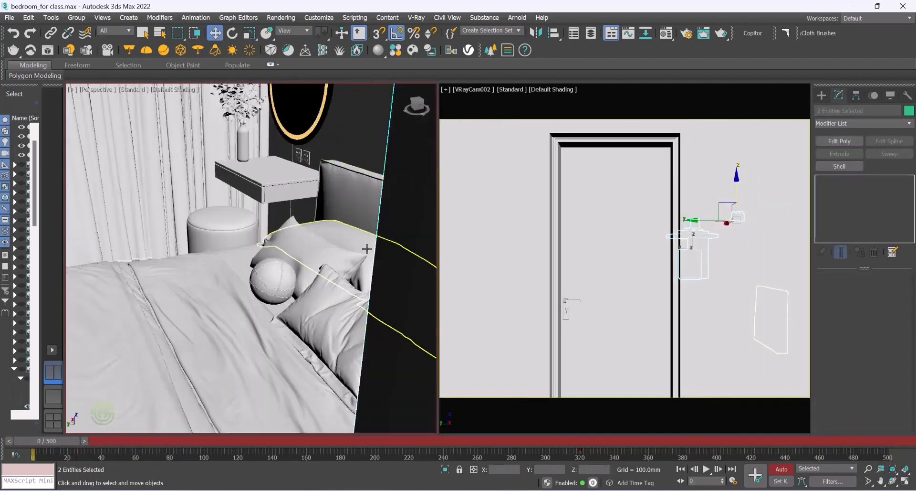
alt+middle_drag(366, 265, 372, 232)
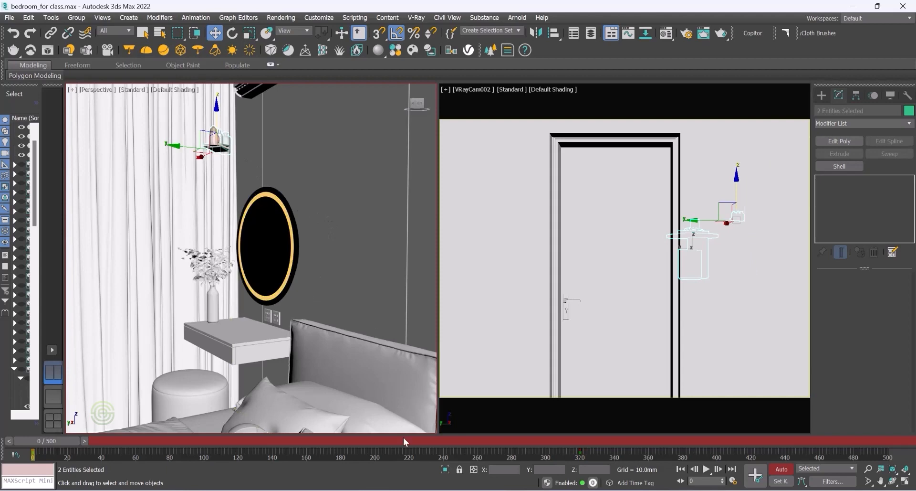
drag(45, 439, 594, 440)
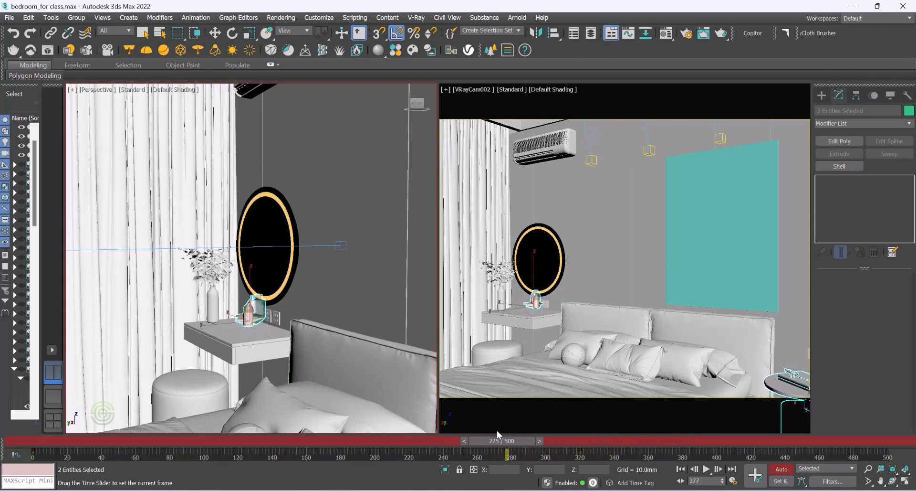
mouse_move(474, 431)
mouse_down()
mouse_move(253, 427)
mouse_move(475, 425)
mouse_up()
key(w)
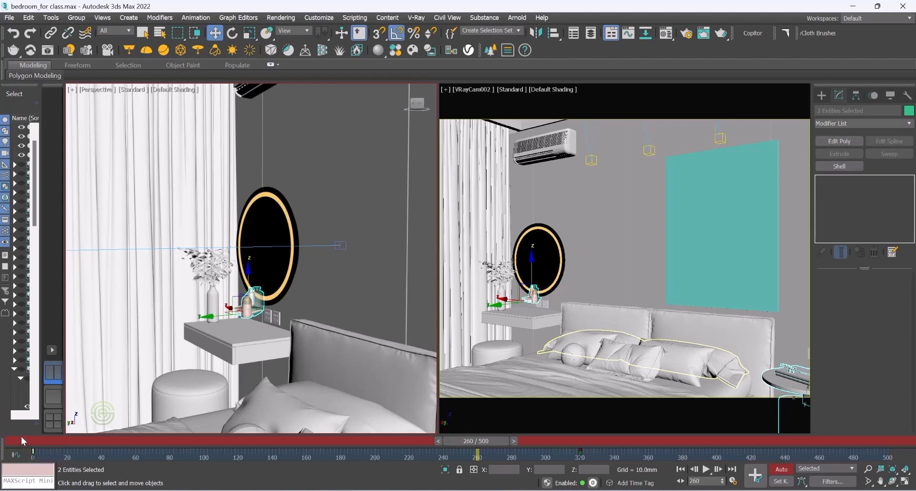
drag(32, 451, 71, 452)
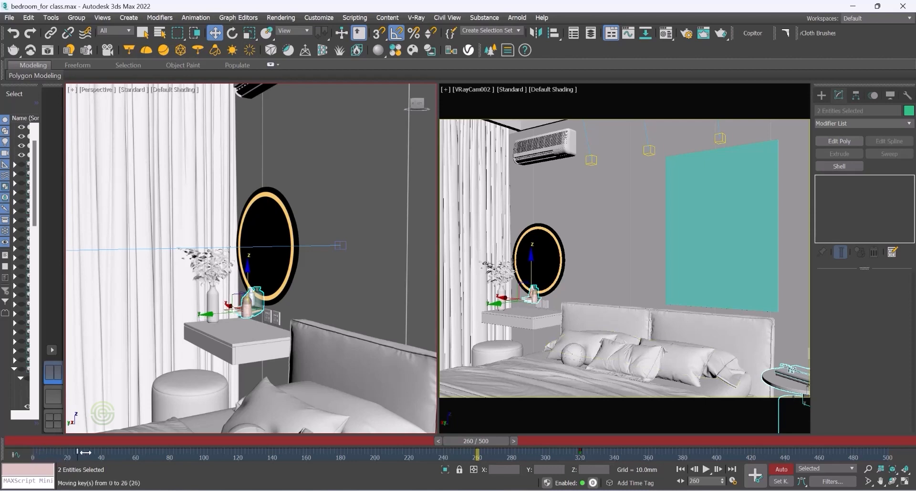
drag(265, 454, 477, 455)
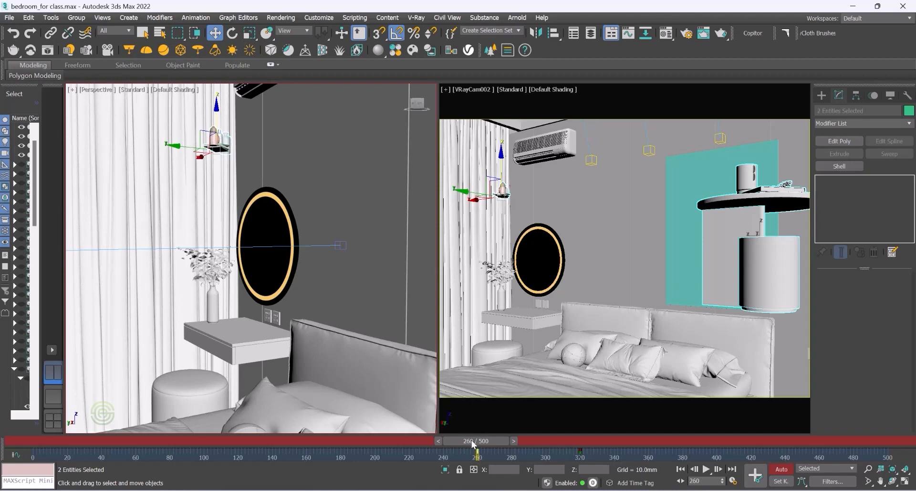
drag(472, 440, 572, 469)
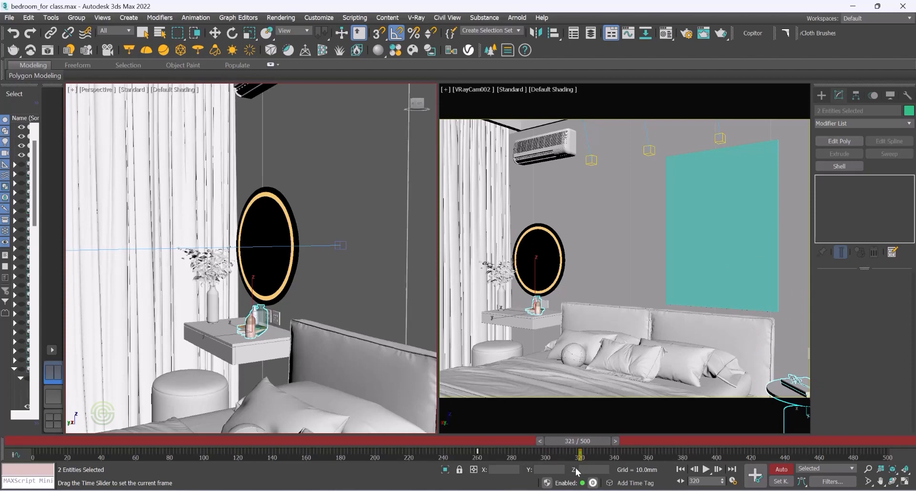
drag(608, 468, 642, 475)
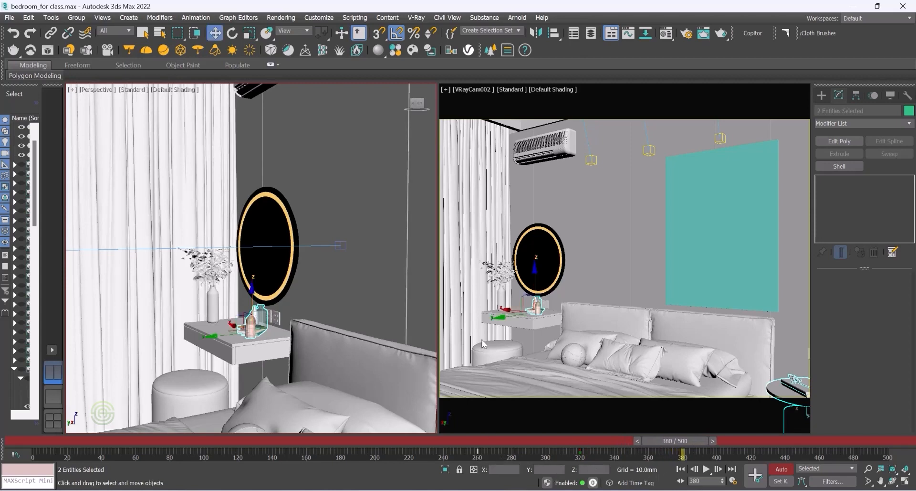
Step: Switch the left viewport to Top view with Wireframe Override shading
click(96, 90)
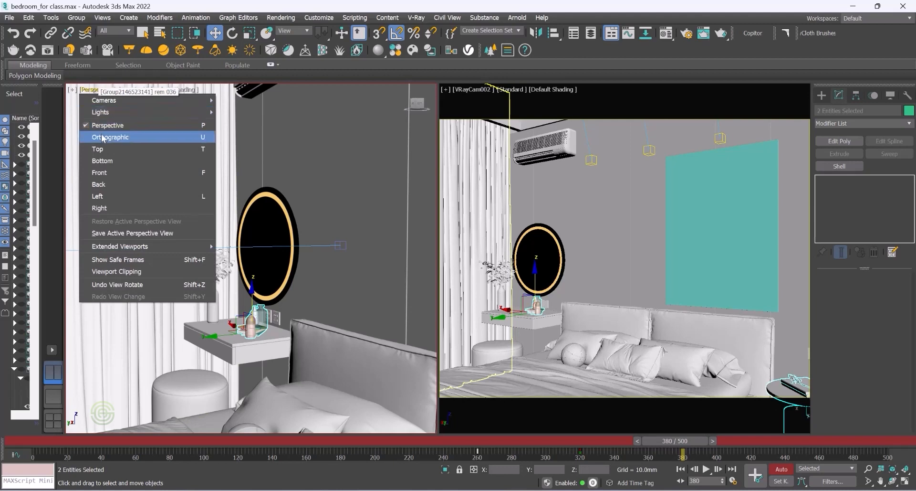
click(102, 149)
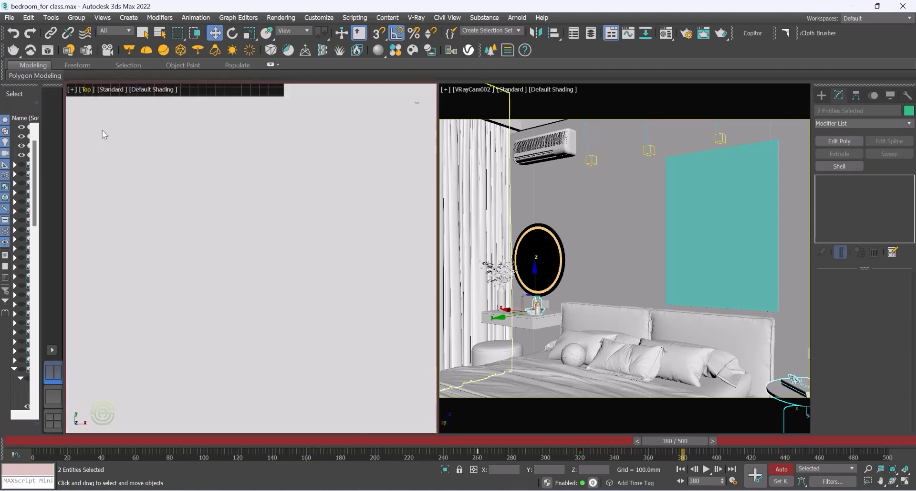
click(152, 90)
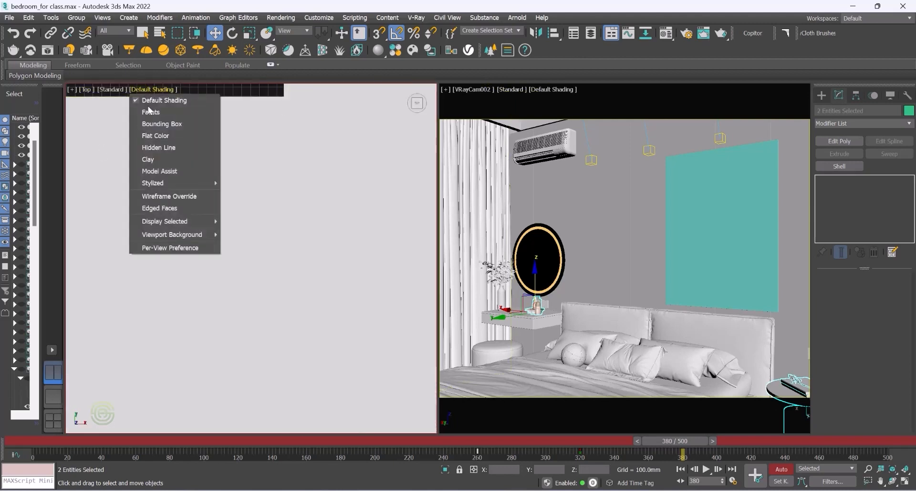
click(166, 197)
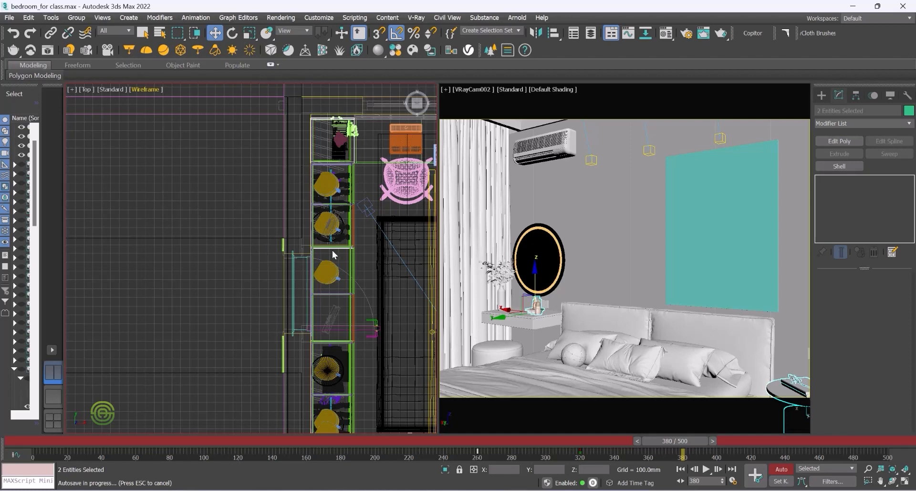
Step: Select VRayCam002's target and move it up toward the upper wall at frame 380
click(232, 230)
scroll(233, 230, down, 2)
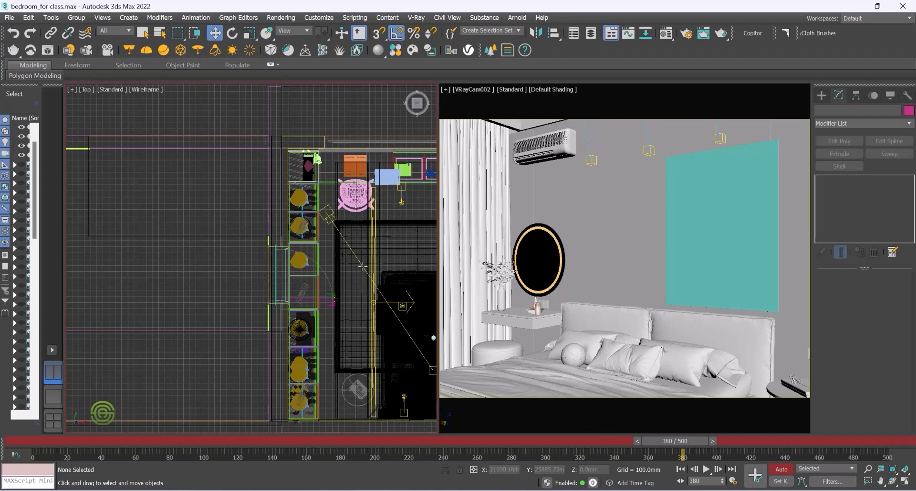
scroll(193, 254, down, 3)
scroll(303, 277, up, 2)
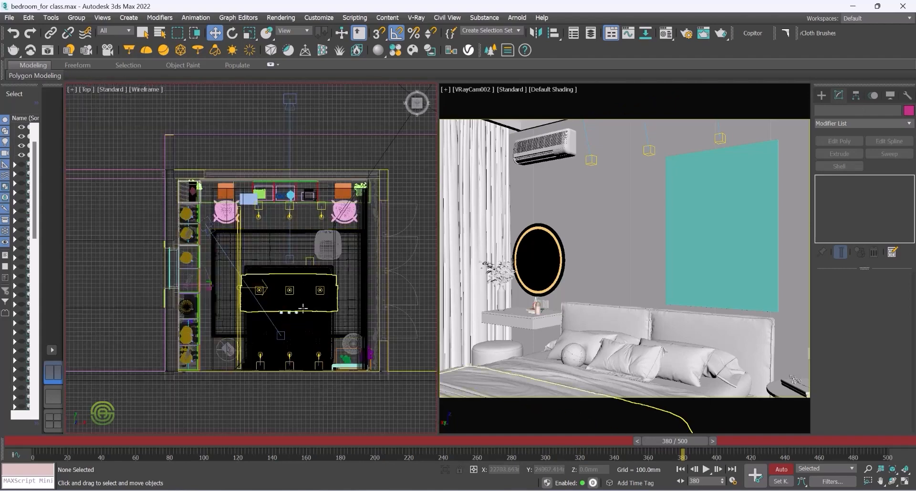
click(282, 335)
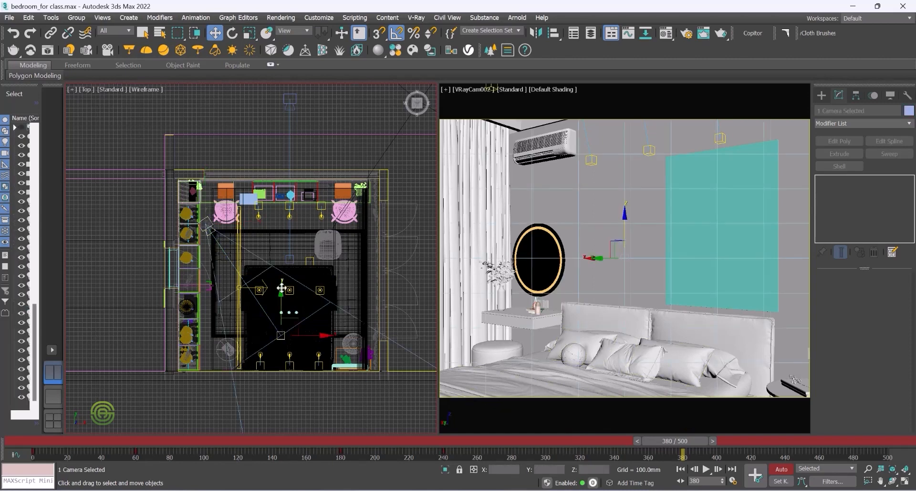
click(125, 256)
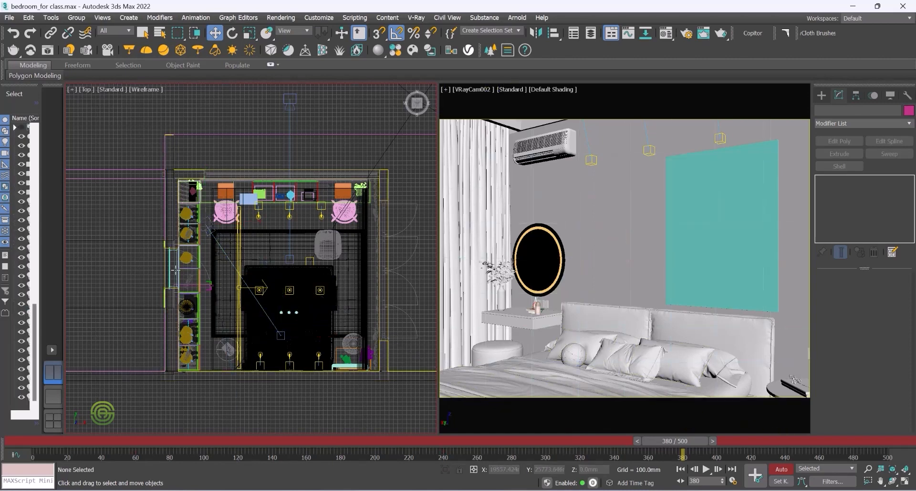
click(283, 336)
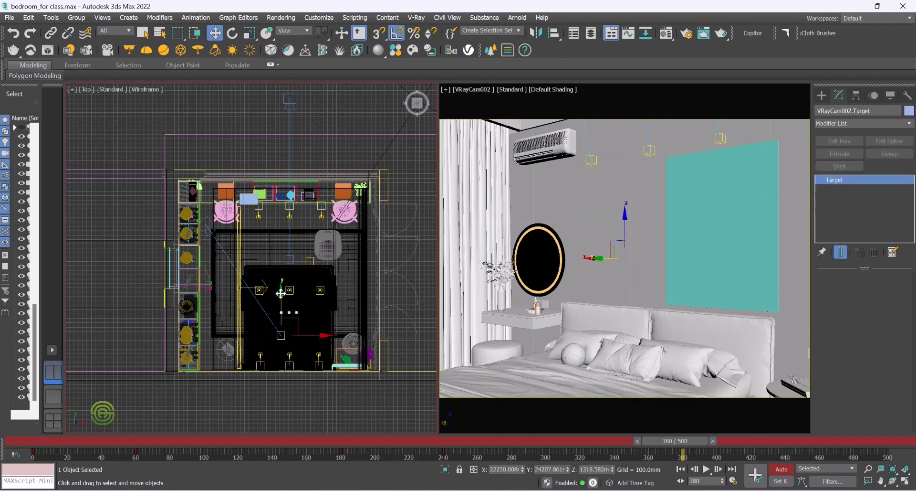
drag(281, 293, 282, 282)
drag(282, 273, 283, 235)
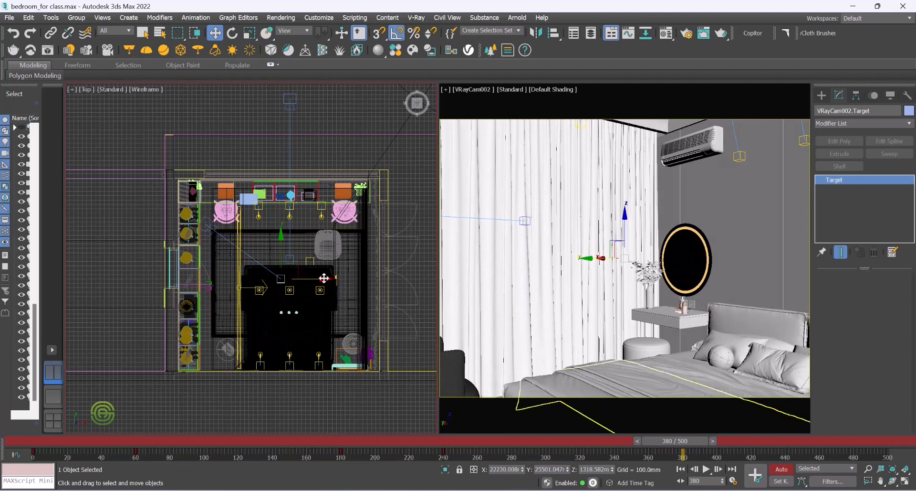
drag(324, 278, 334, 278)
Step: Select VRayCam002 and move the camera body rightward along the upper wall
click(211, 224)
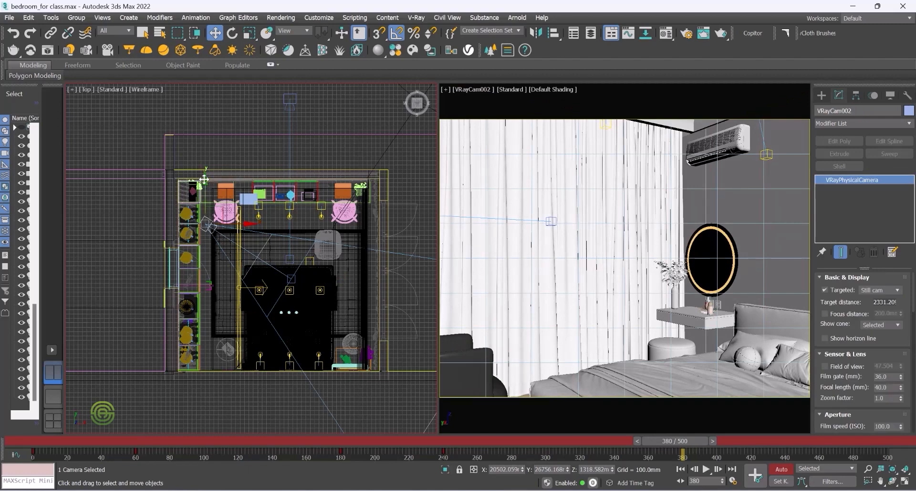
drag(248, 222, 300, 220)
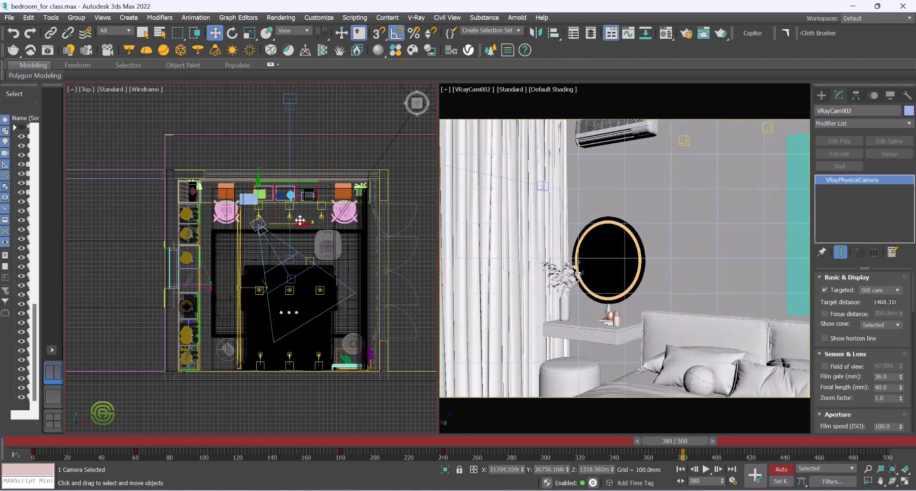
Step: Reselect the camera target and move it further up and right toward the upper wall
click(291, 277)
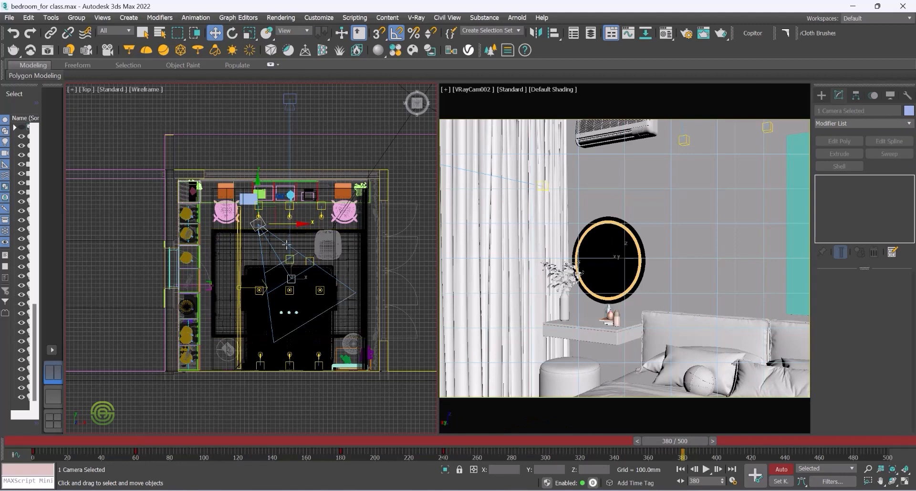
click(256, 255)
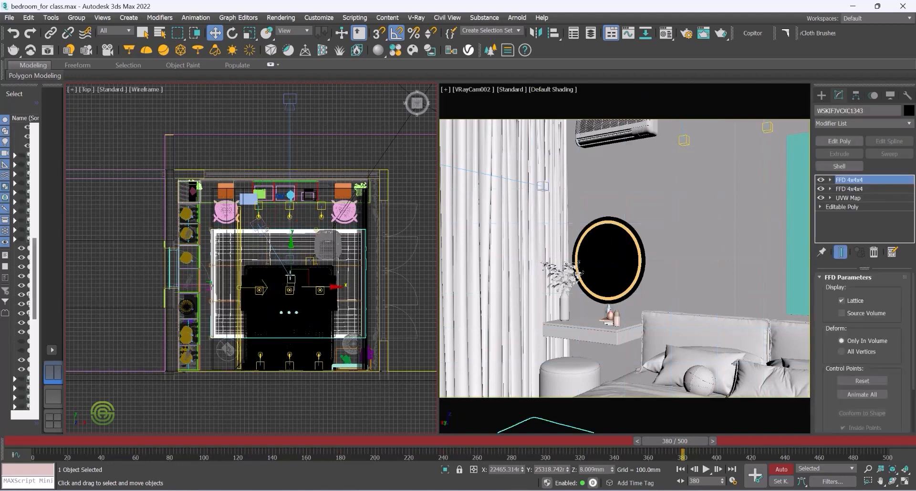
click(292, 278)
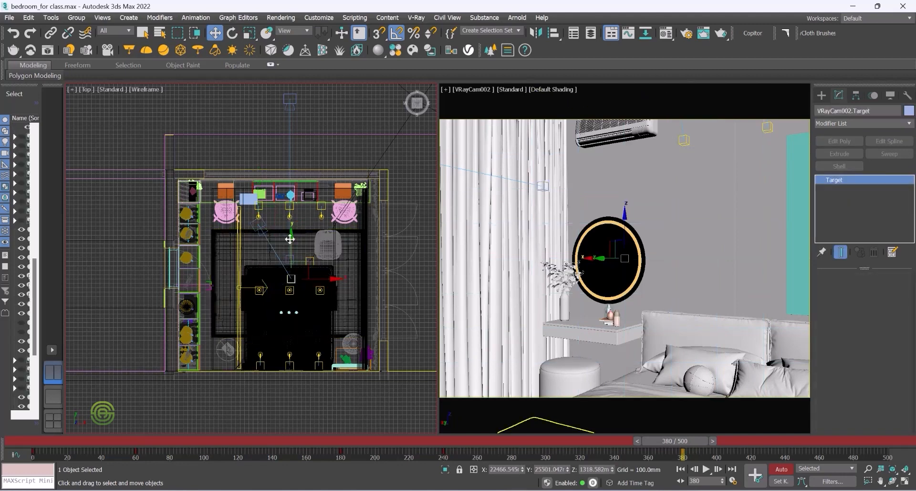
drag(292, 236, 353, 245)
drag(304, 204, 304, 212)
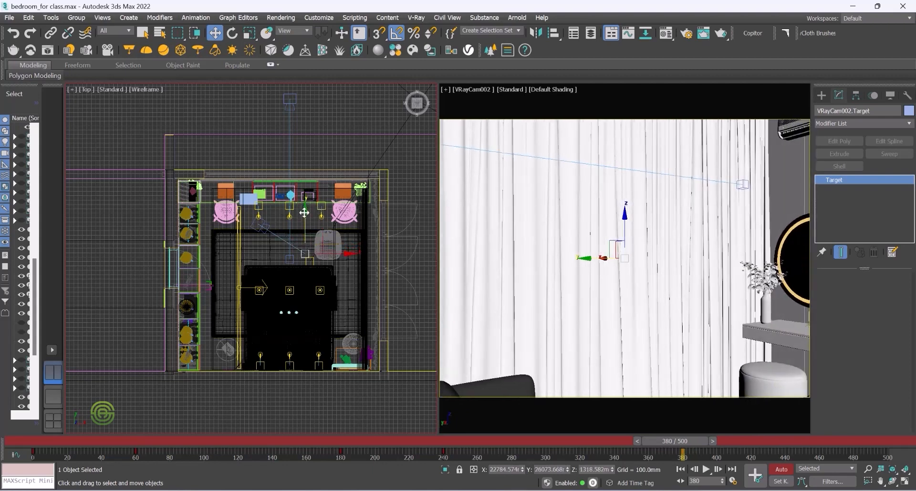
Step: Select VRayCam002 and move the camera body left toward the left wall, undoing an accidental nudge
click(257, 190)
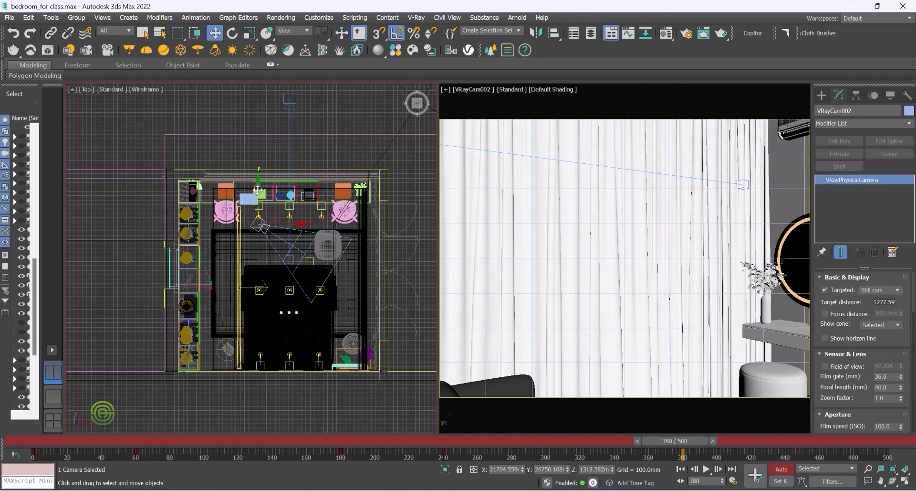
drag(301, 223, 253, 228)
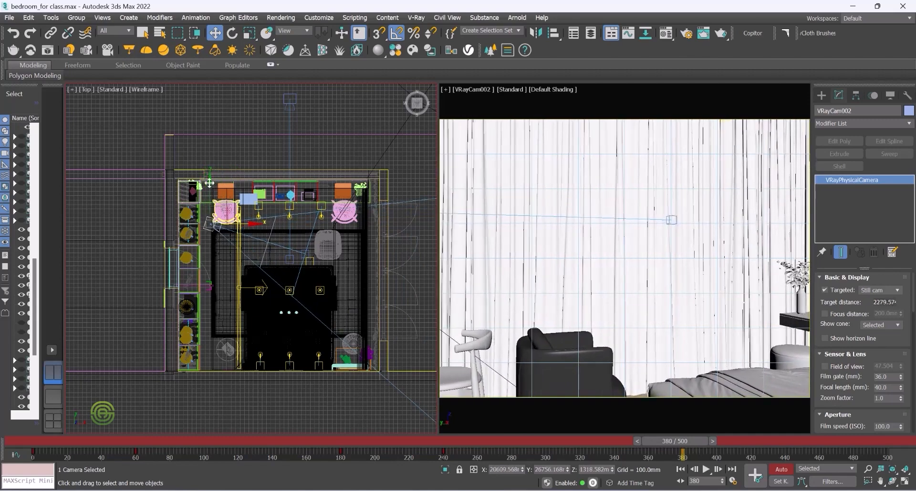
drag(210, 179, 213, 186)
key(ctrl+z)
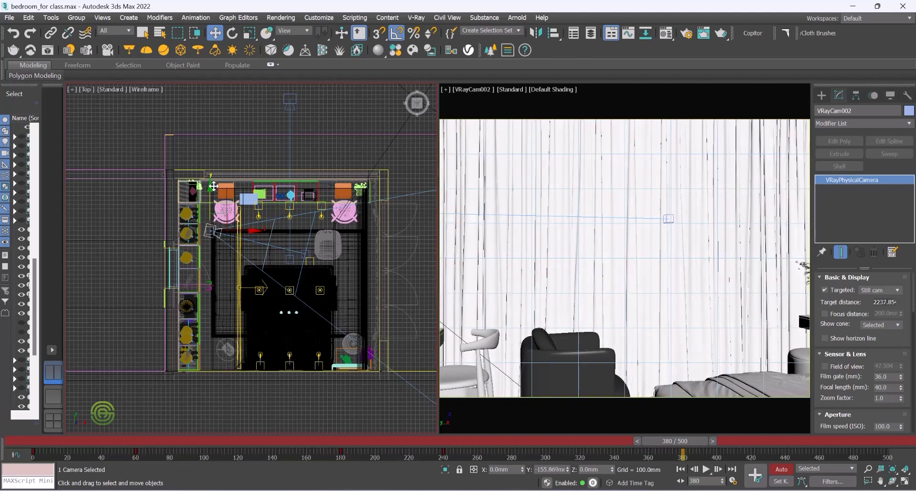
Step: Select the camera target and nudge it slightly downward in the Top view
click(303, 249)
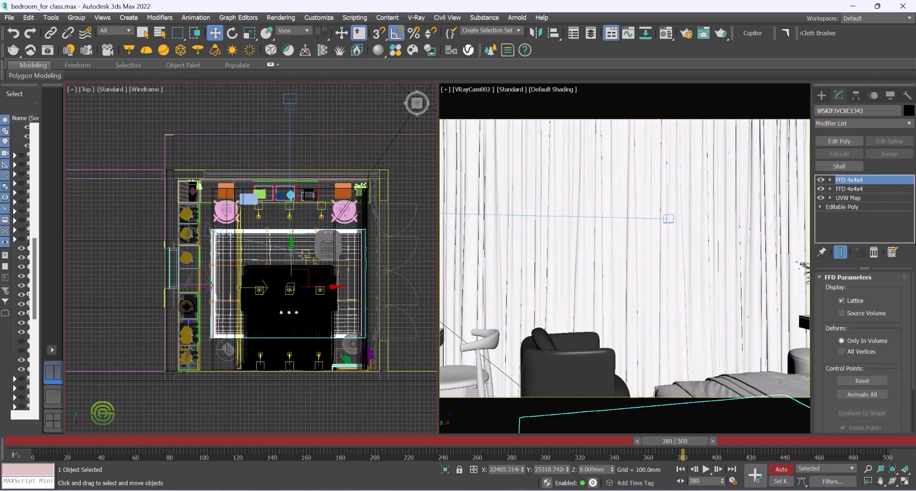
click(305, 253)
drag(305, 213, 304, 220)
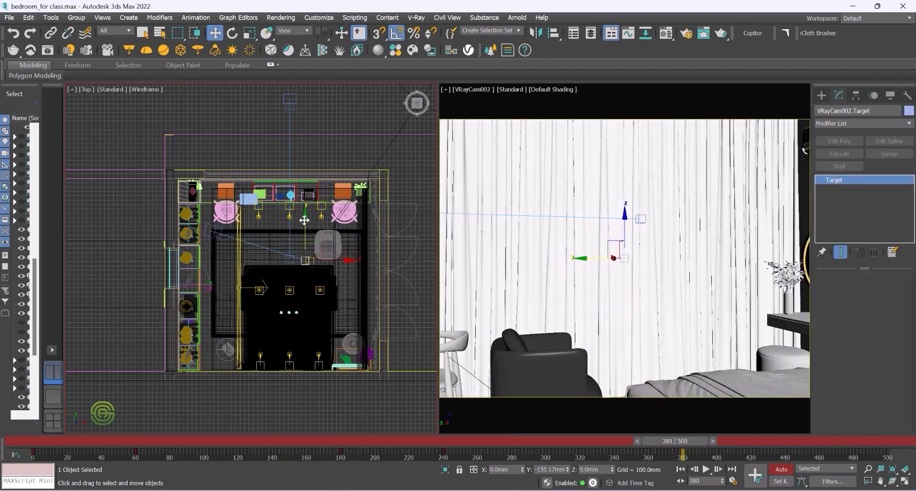
drag(304, 220, 304, 220)
click(254, 245)
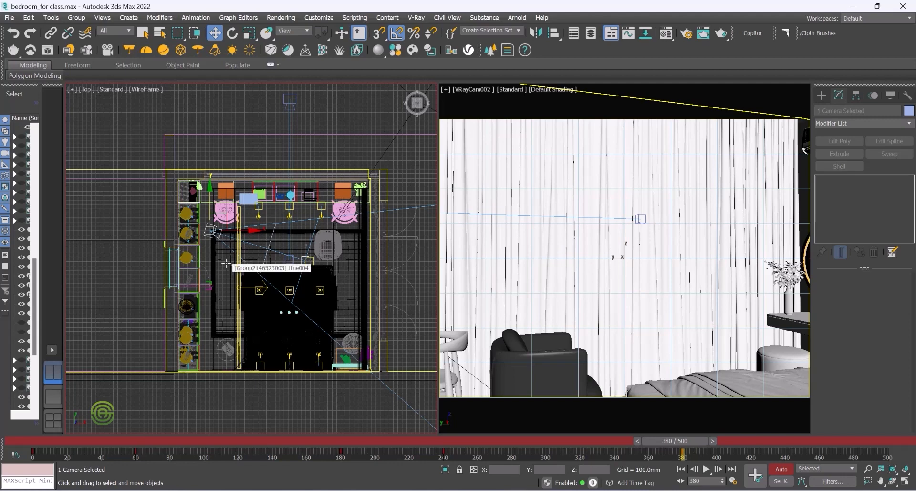
click(151, 148)
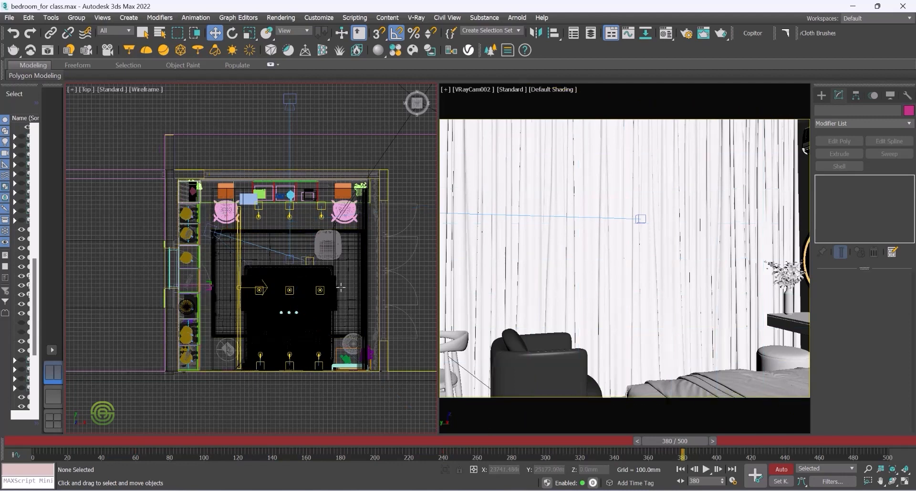
click(261, 245)
click(306, 260)
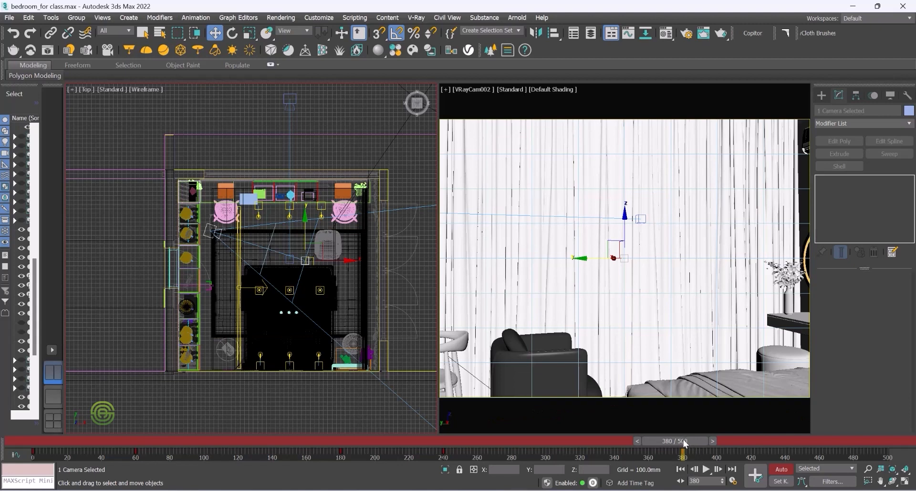
Step: At frame 440, select the armchair group, rotate it -45° and move it right and down
drag(683, 439, 784, 444)
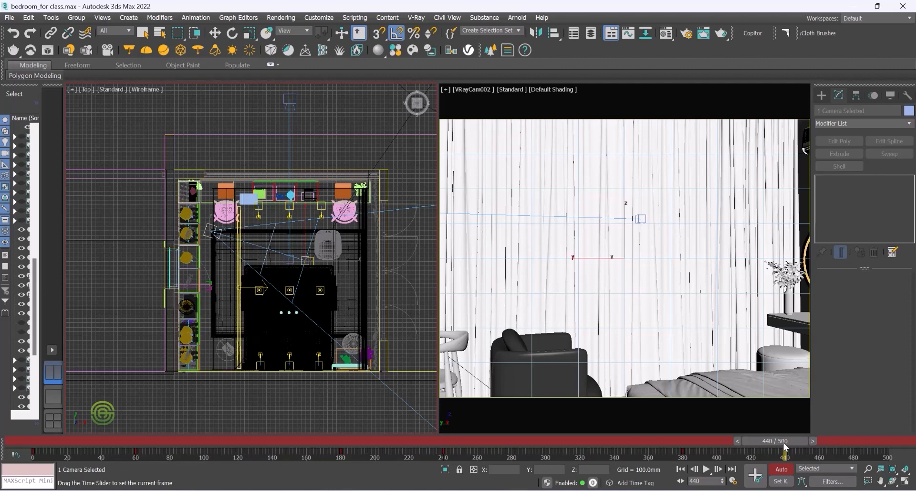
key(w)
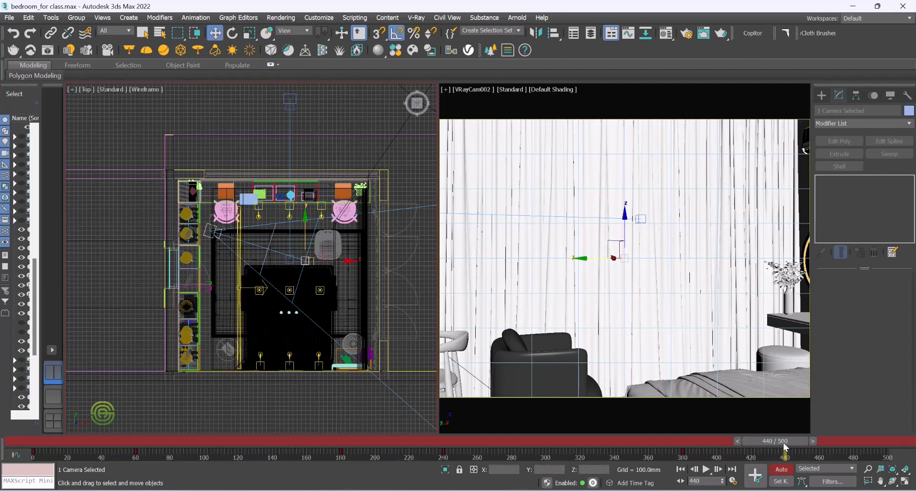
click(548, 358)
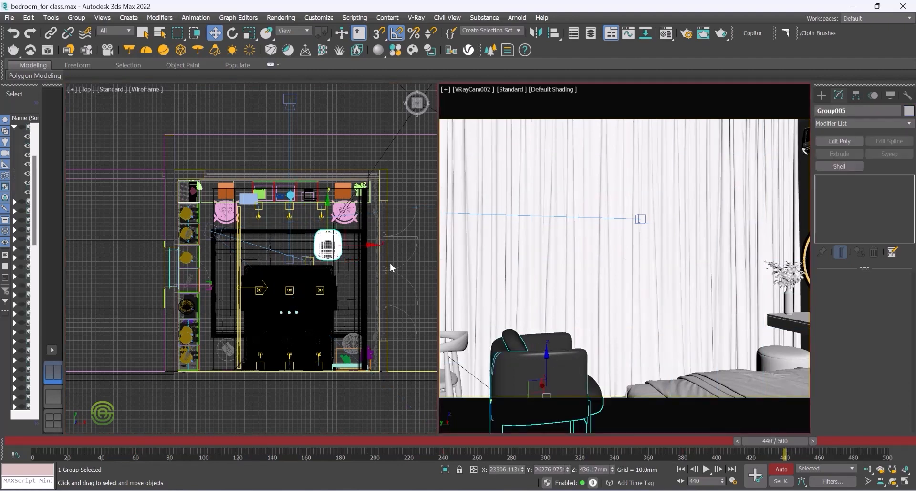
right_click(322, 235)
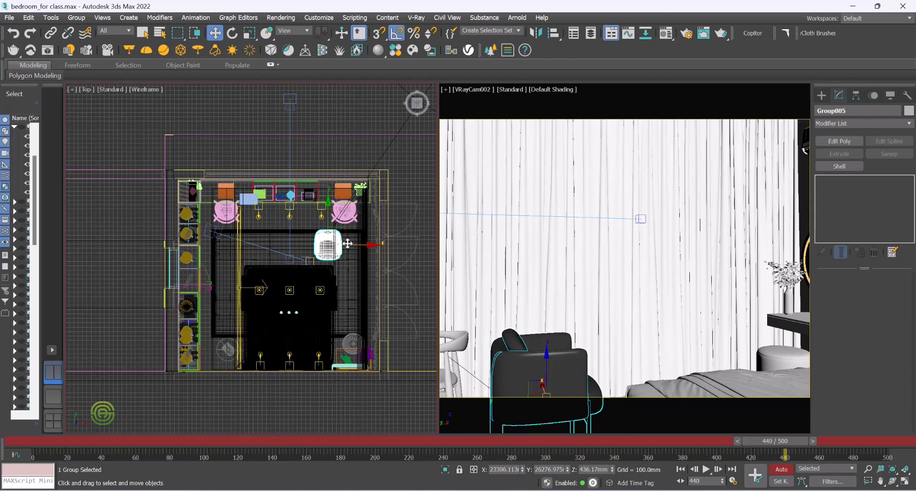
click(232, 33)
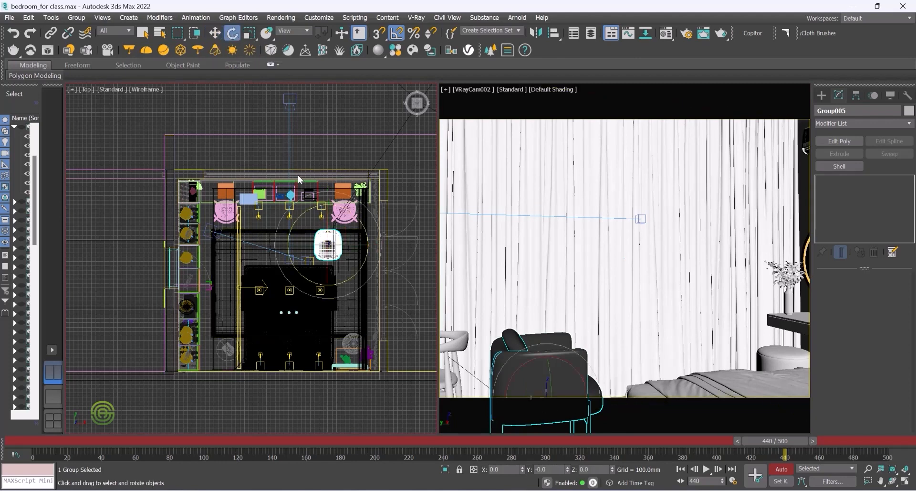
drag(363, 226, 361, 230)
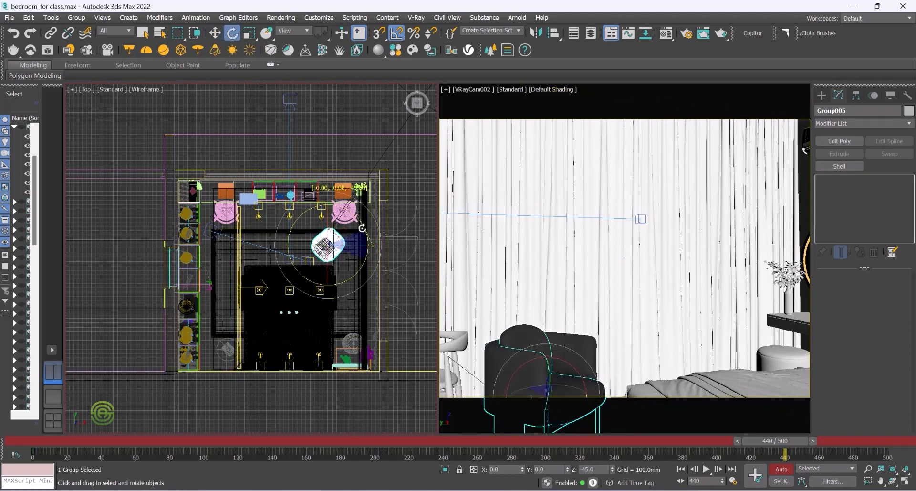
click(215, 33)
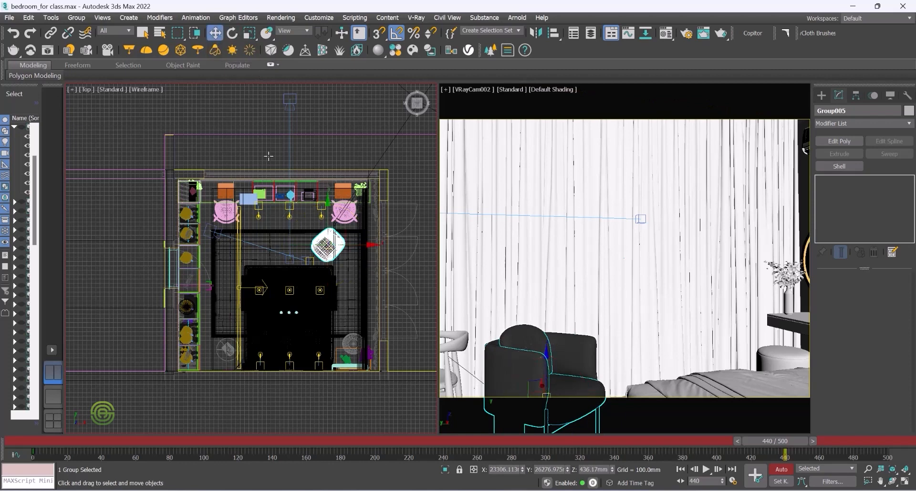
drag(359, 244, 376, 245)
drag(345, 203, 345, 221)
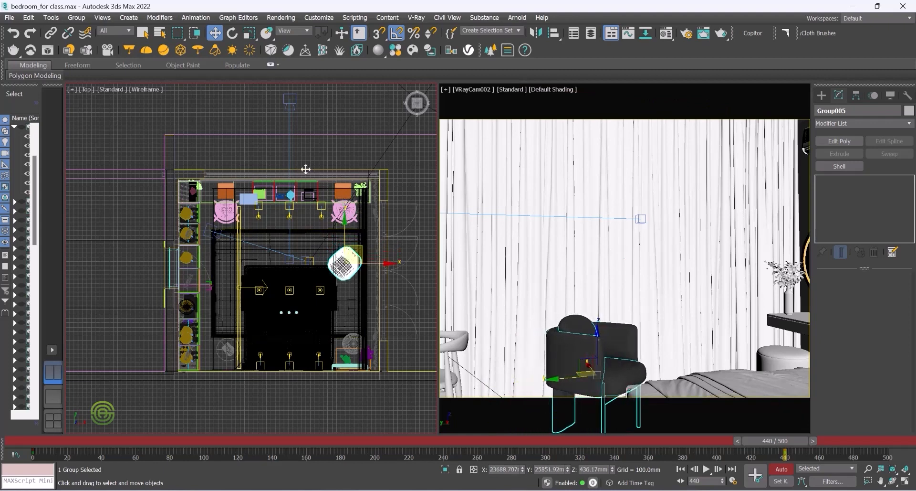
Step: Keep turning the armchair to -90° then -135°, moving it further down after each rotation
click(232, 33)
drag(377, 243, 380, 246)
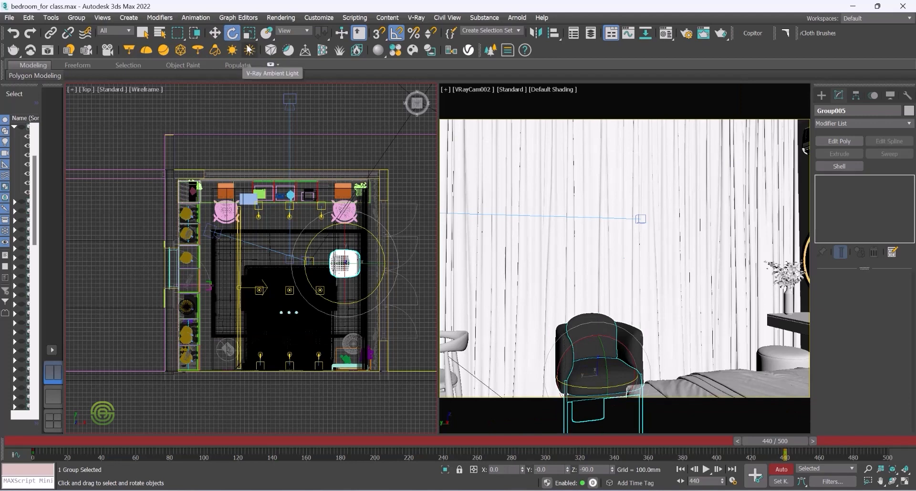
click(215, 33)
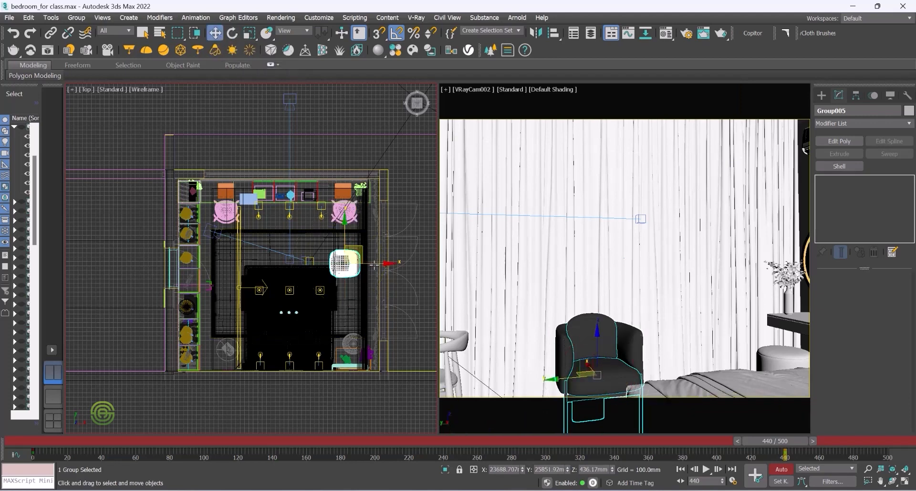
drag(349, 221, 349, 241)
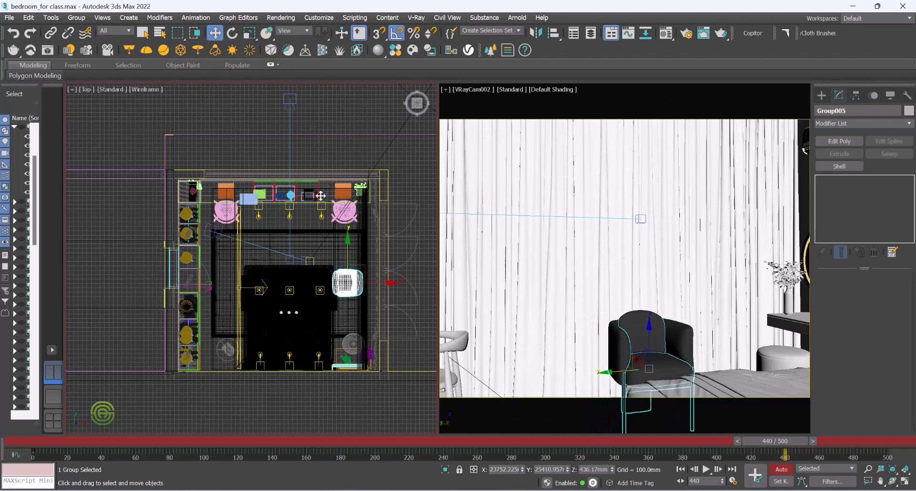
click(233, 33)
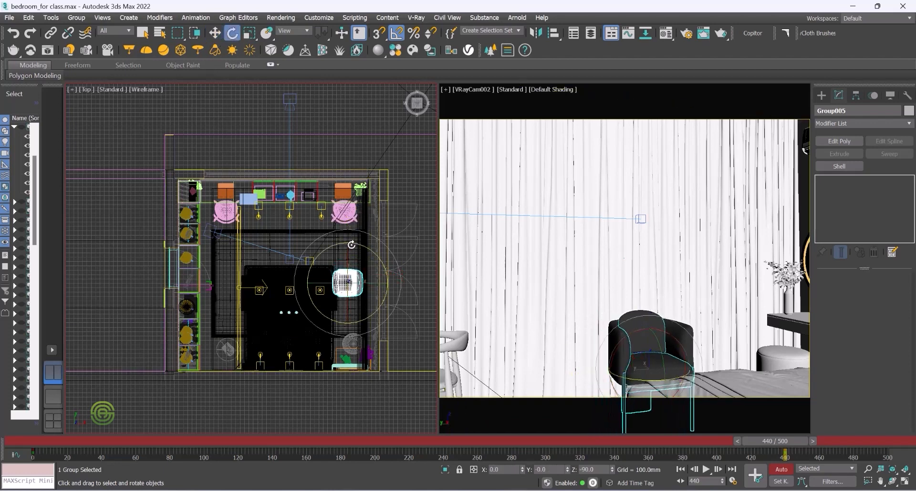
drag(353, 243, 356, 245)
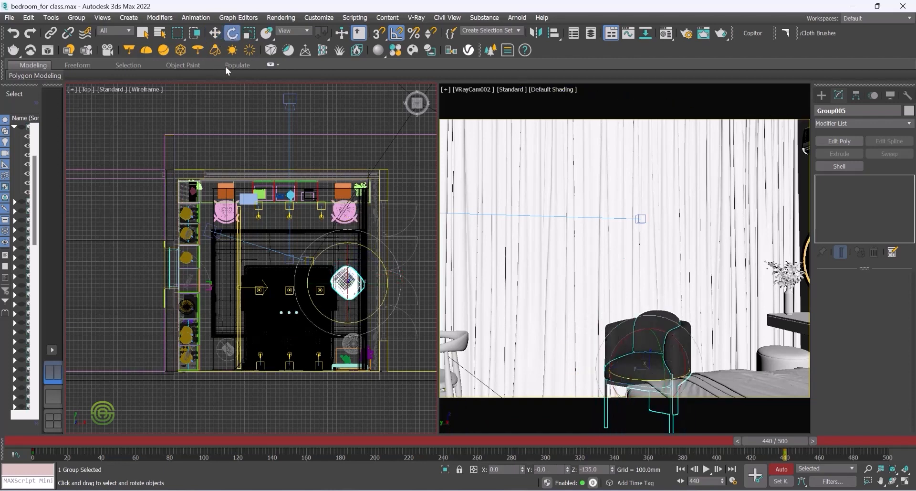
click(214, 33)
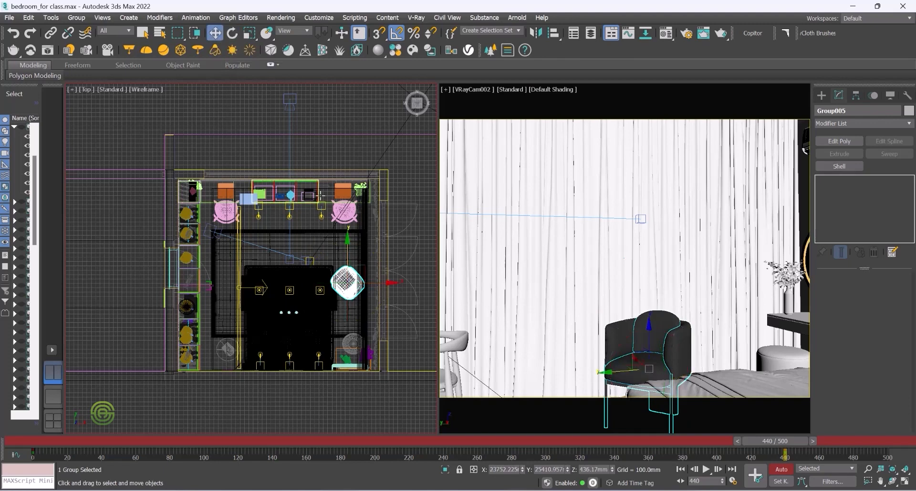
drag(347, 235, 347, 259)
drag(391, 301, 391, 301)
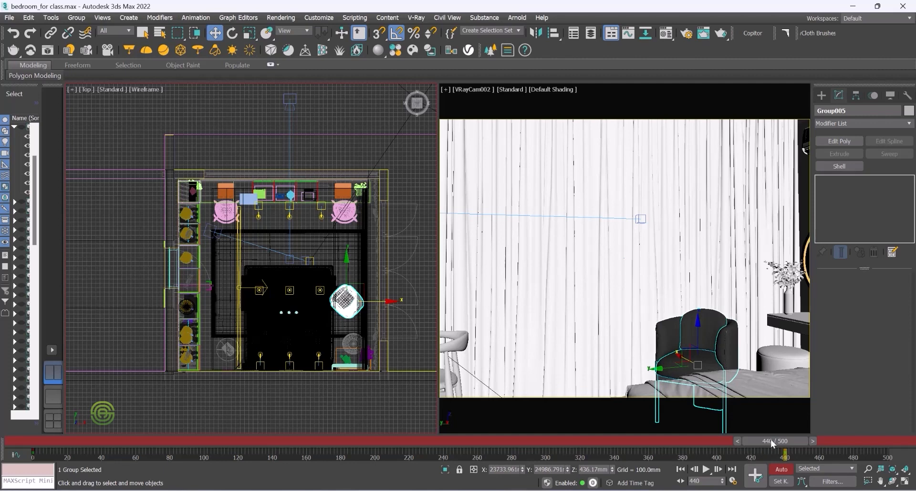
Step: Go back to frame 380 and shift the armchair's keyframe toward about frame 480 on the timeline
drag(771, 441, 672, 441)
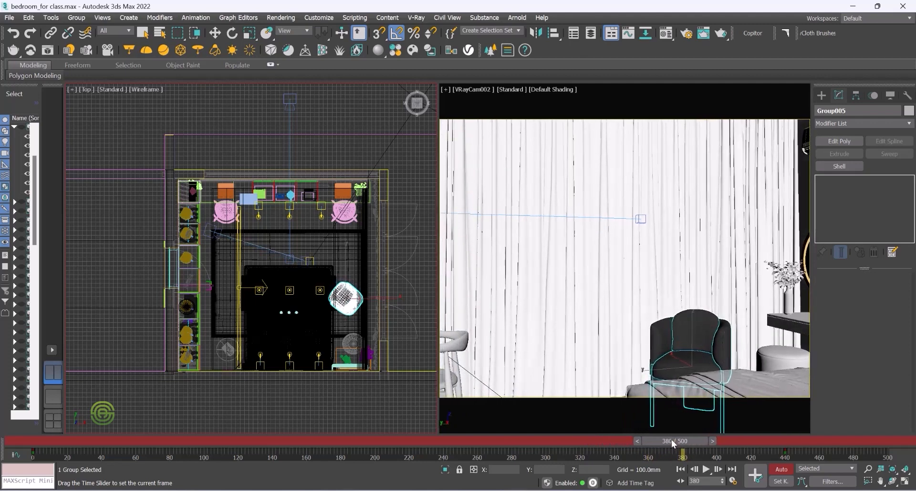
key(w)
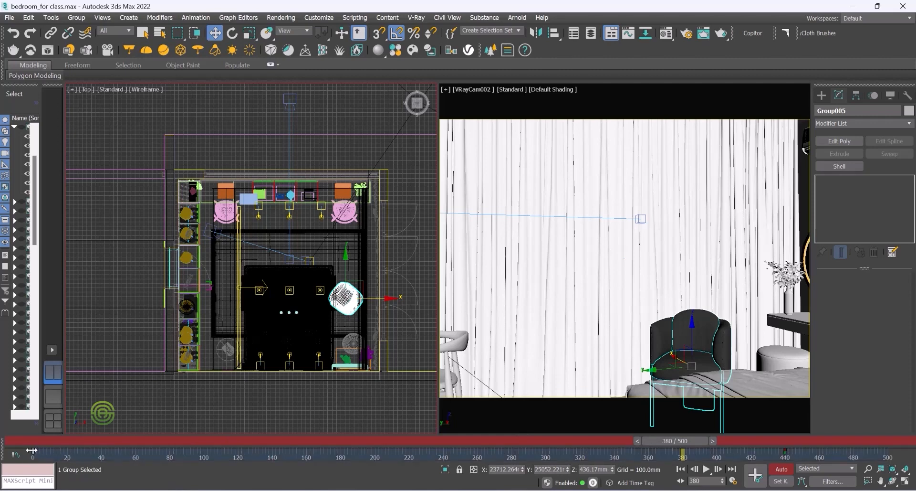
drag(31, 450, 835, 438)
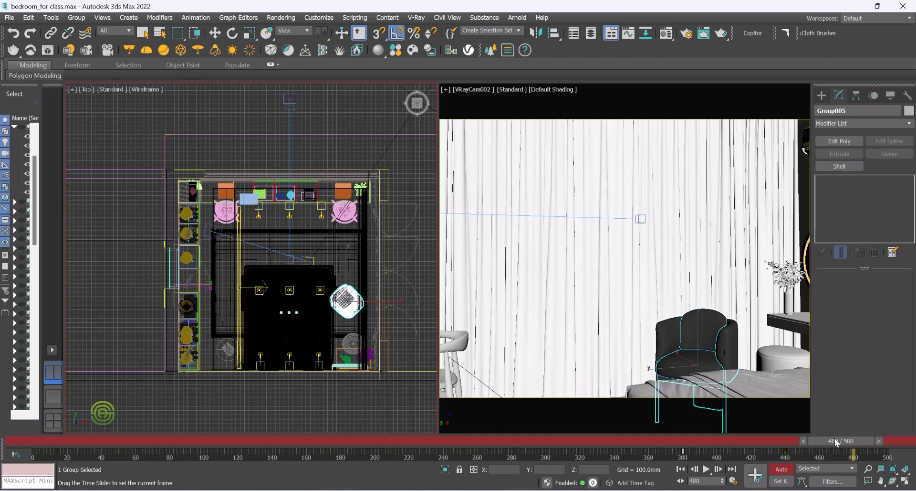
Step: At frame 480, select the VRay camera's target and move it downward toward the bed in the Top view
key(w)
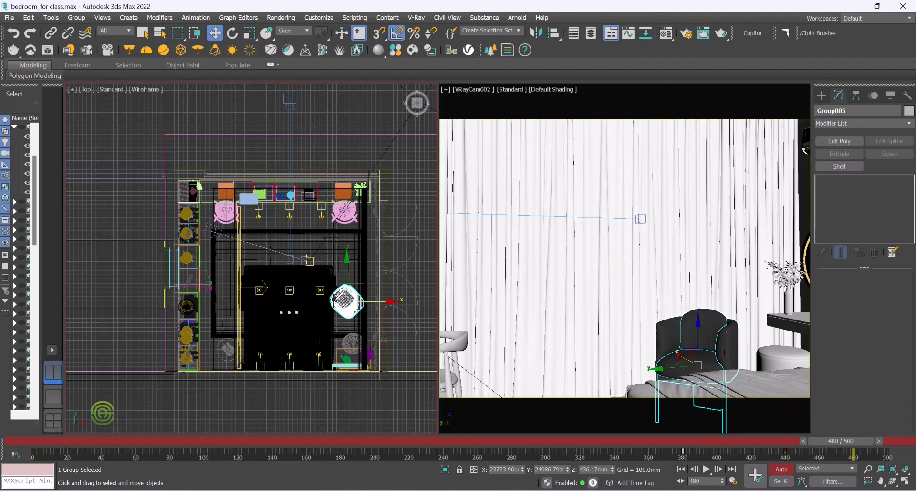
click(258, 244)
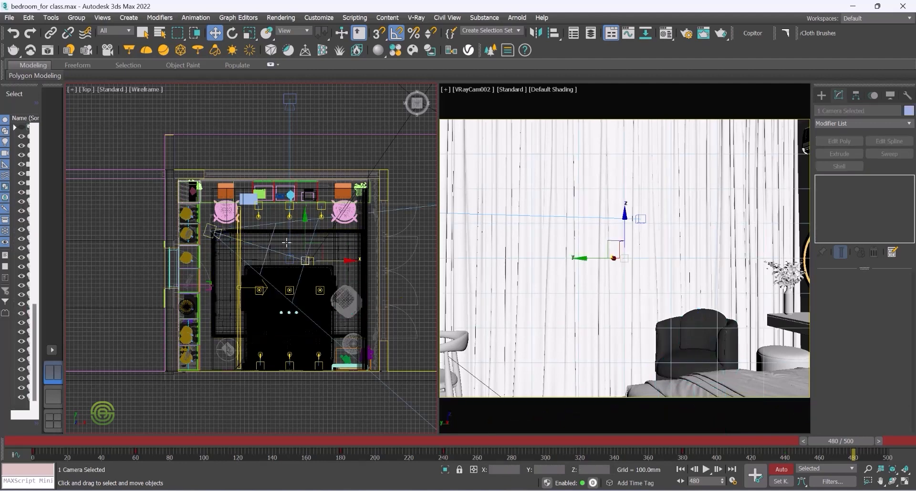
click(237, 152)
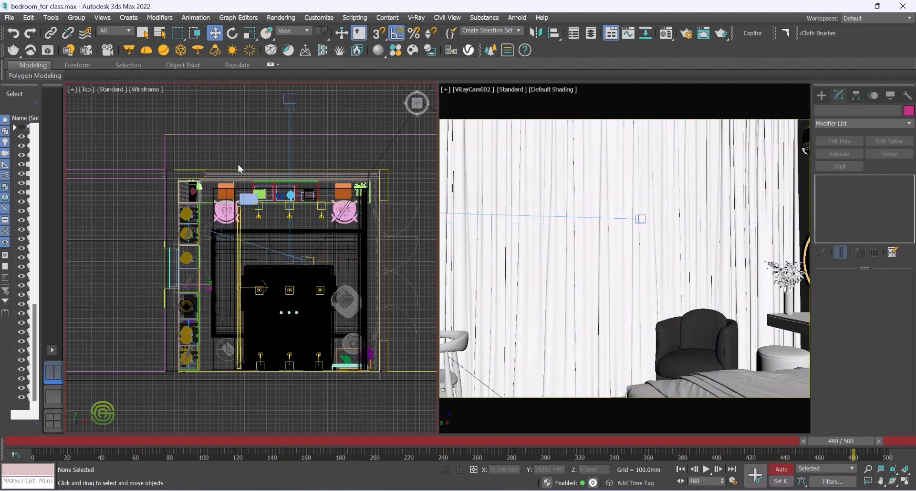
click(309, 259)
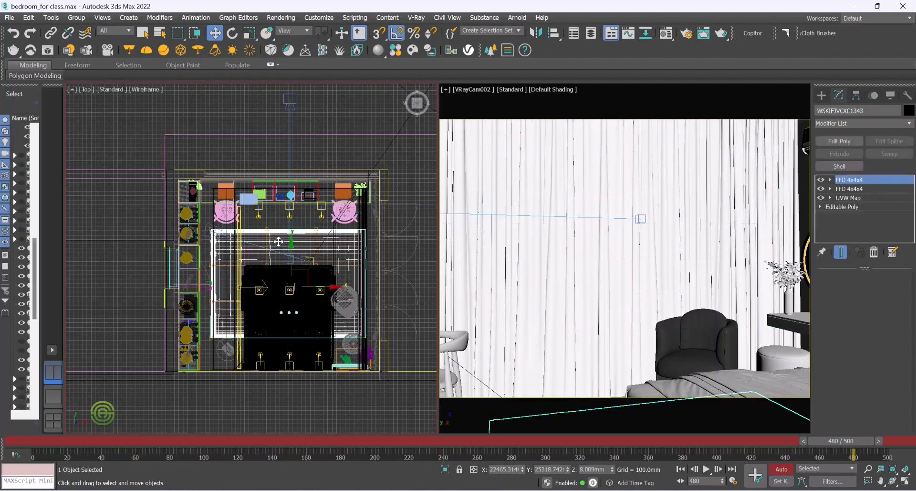
click(251, 148)
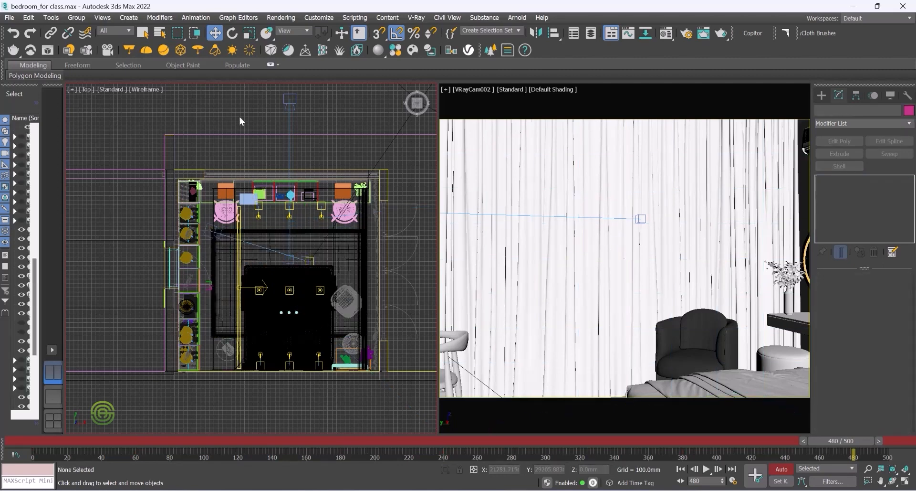
scroll(285, 261, up, 5)
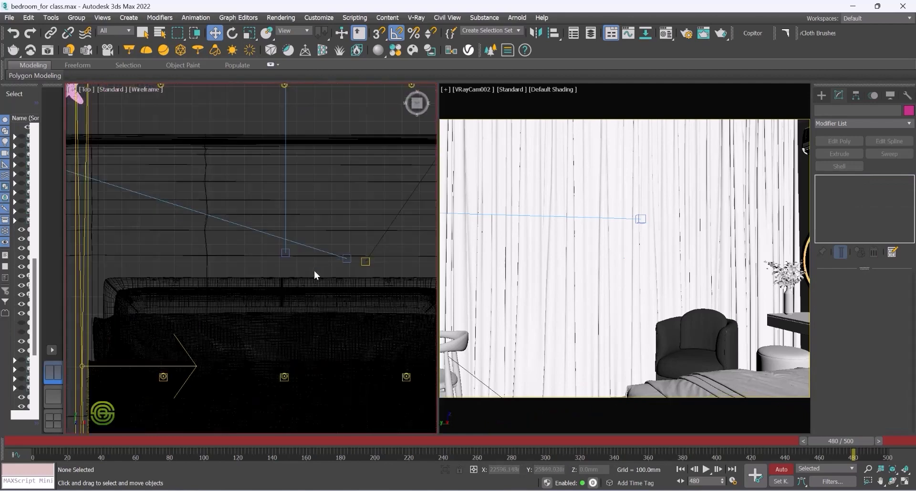
scroll(329, 268, down, 2)
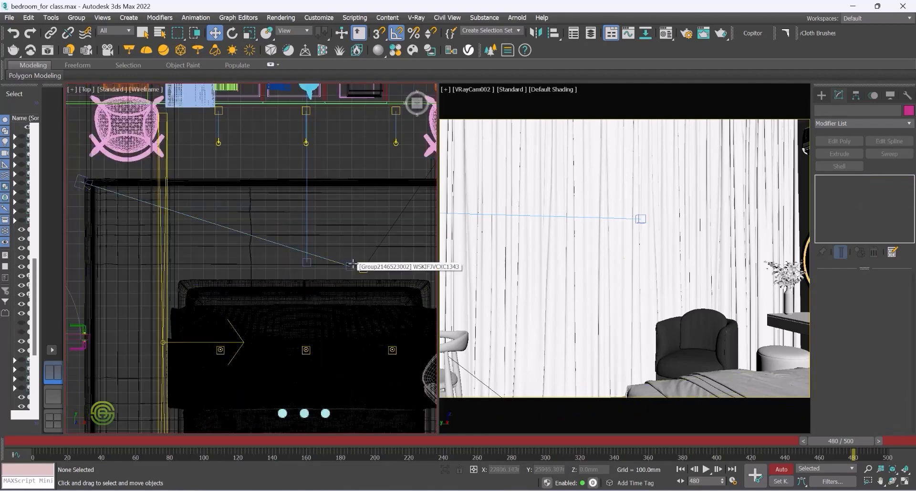
click(351, 265)
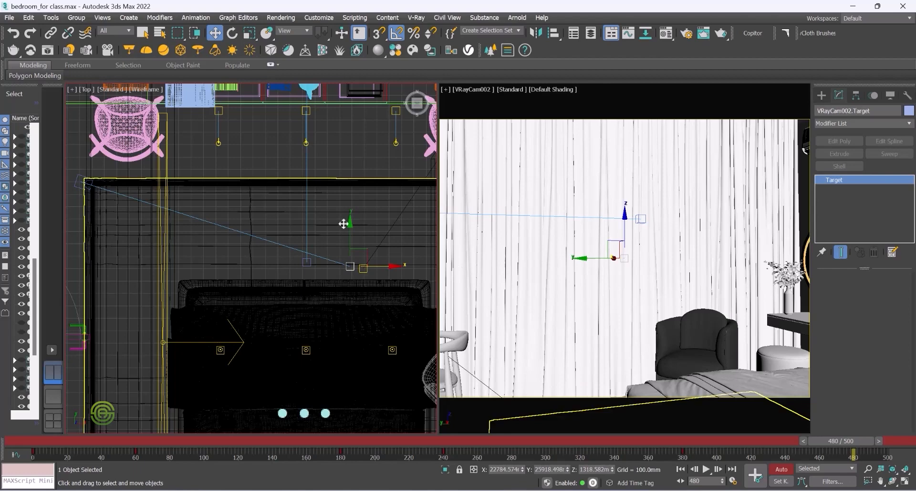
scroll(329, 231, down, 3)
scroll(313, 230, down, 2)
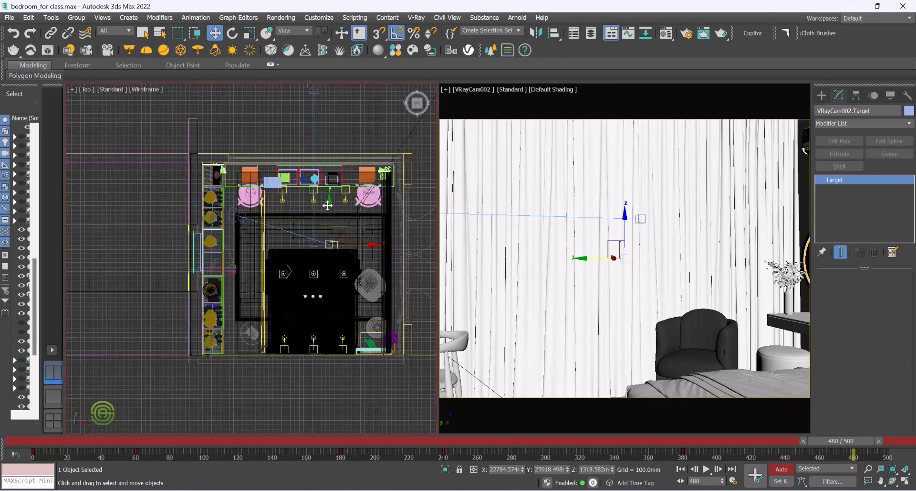
drag(329, 201, 326, 244)
drag(324, 246, 357, 291)
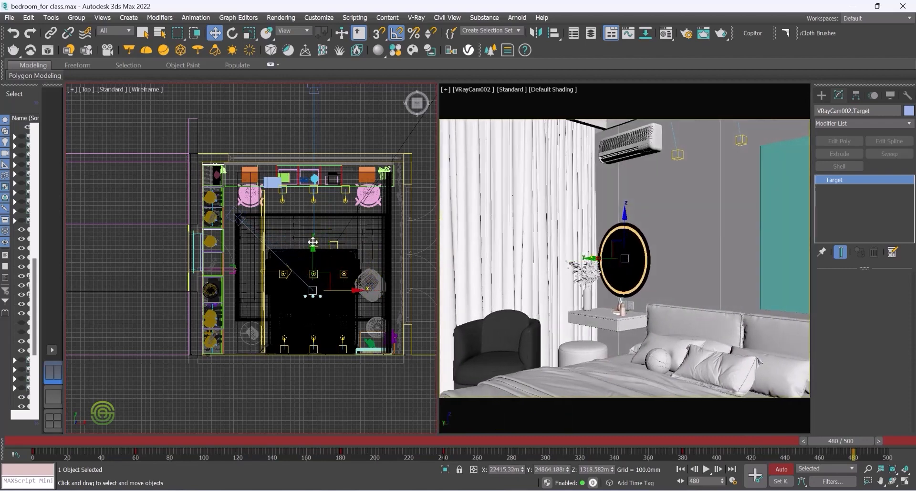
drag(313, 246, 312, 246)
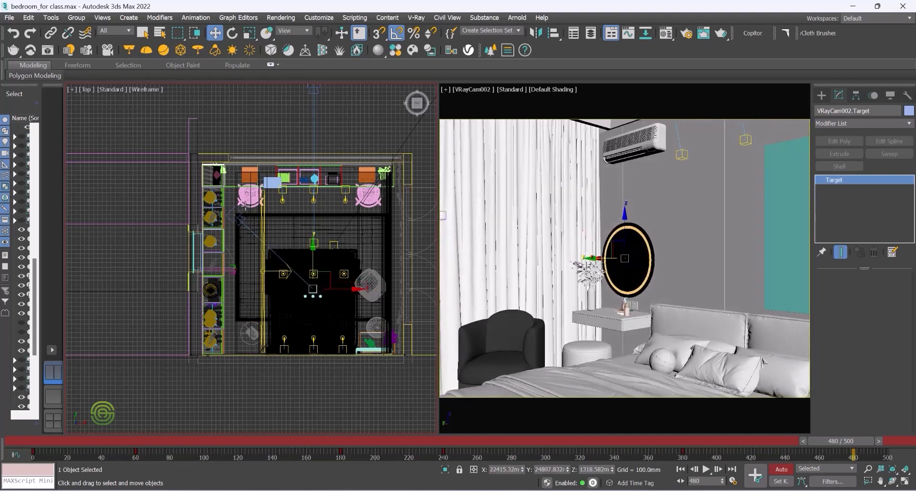
Step: Move the VRay camera to the right and up in the Top view, then nudge its target slightly upward
click(232, 208)
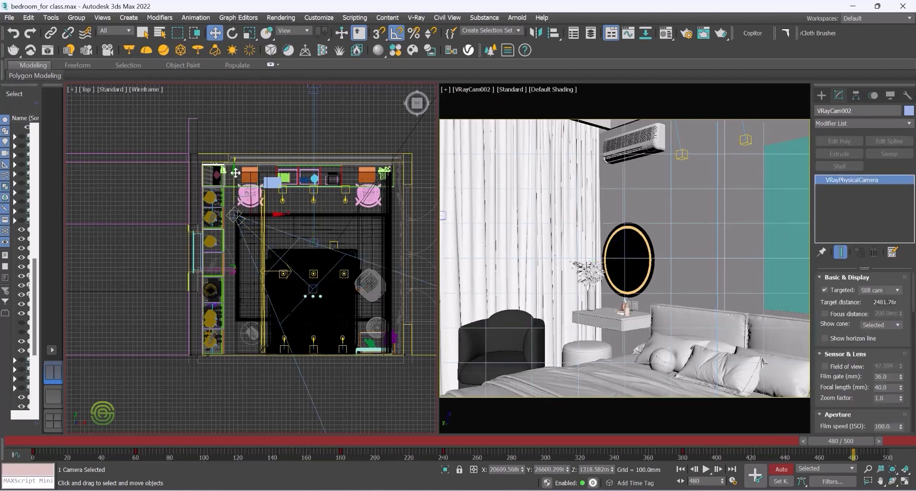
drag(276, 213, 319, 212)
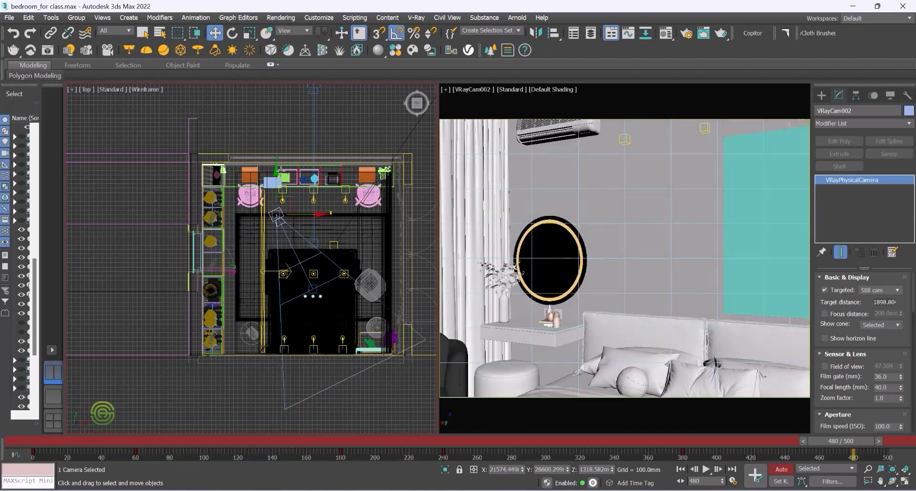
drag(276, 172, 277, 135)
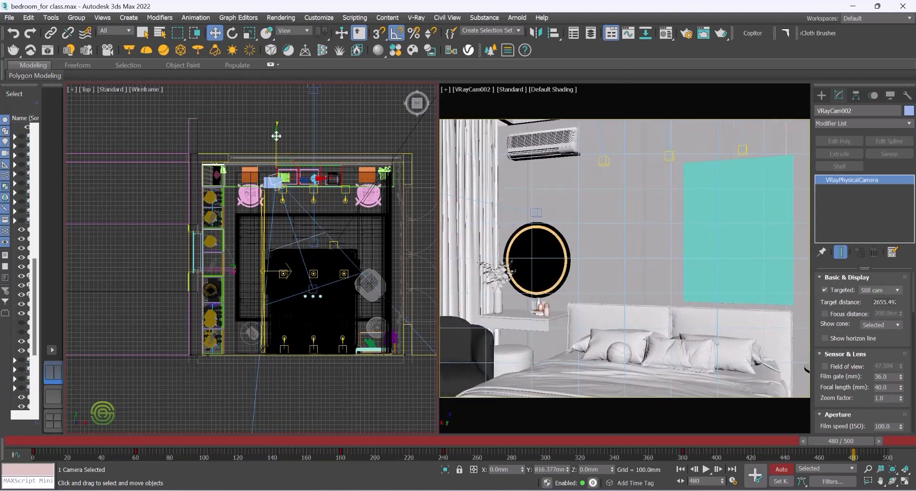
click(314, 285)
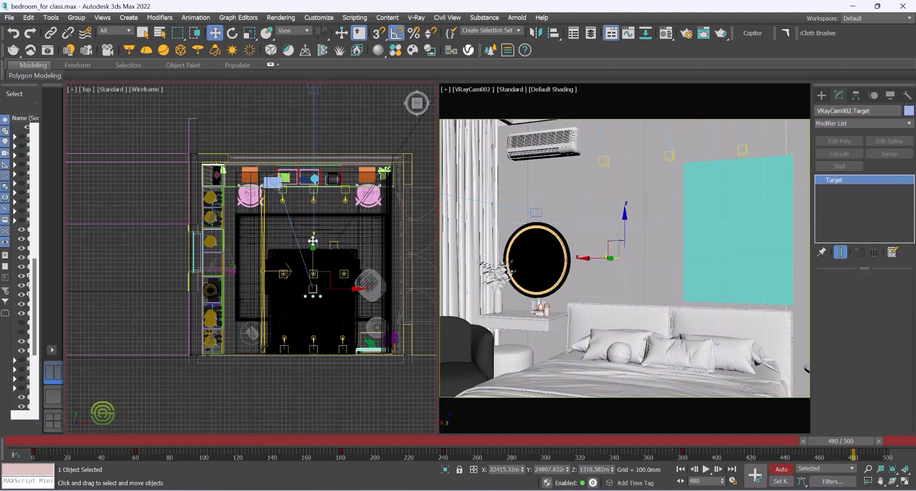
drag(313, 240, 313, 234)
click(361, 257)
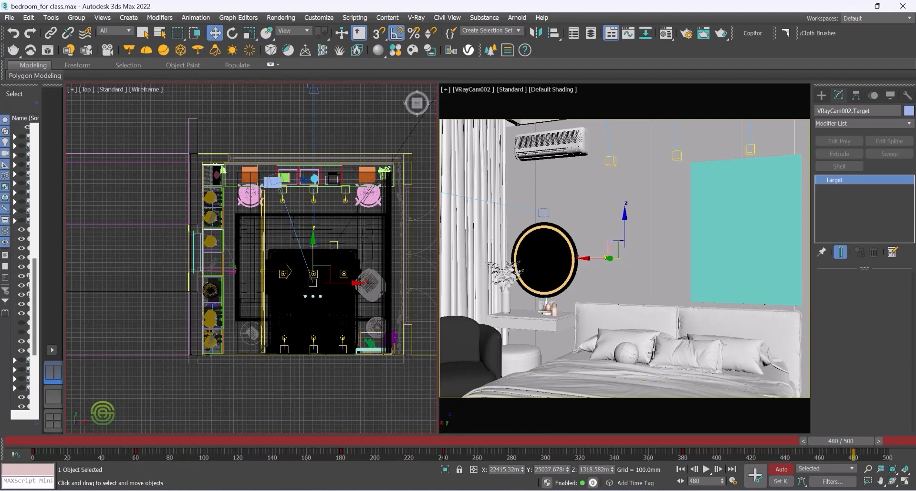
Step: Select the round cushion on the bed, move it upward in the Top view and try rotating it
click(626, 351)
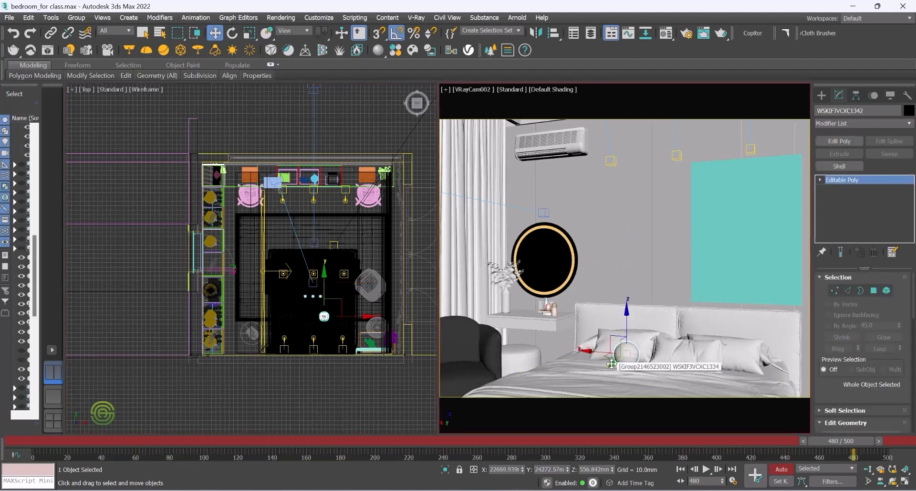
right_click(325, 276)
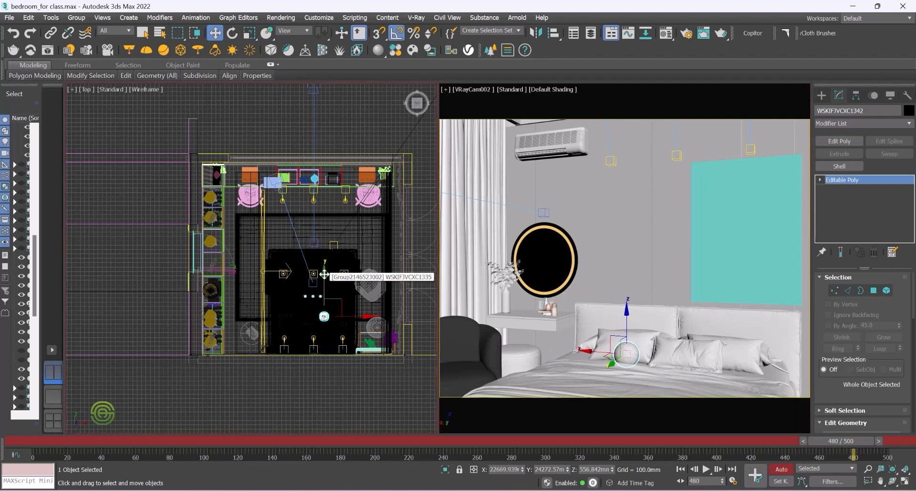
drag(324, 274, 327, 240)
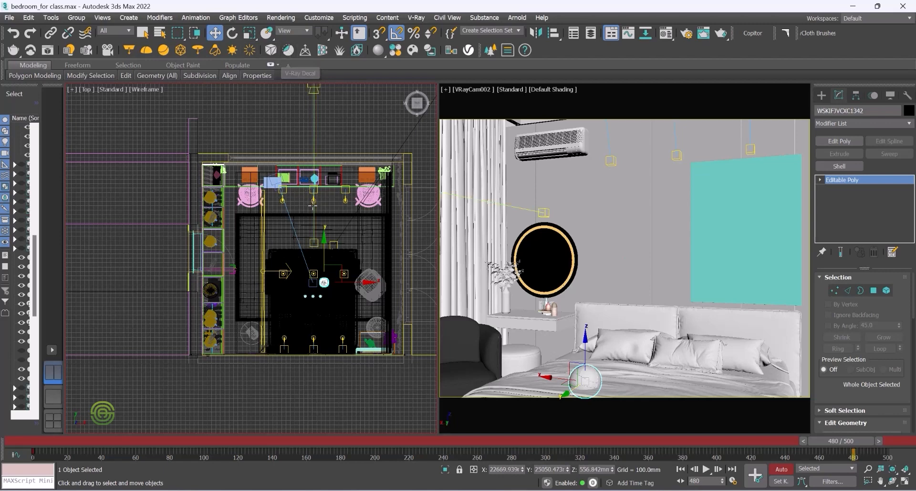
click(236, 33)
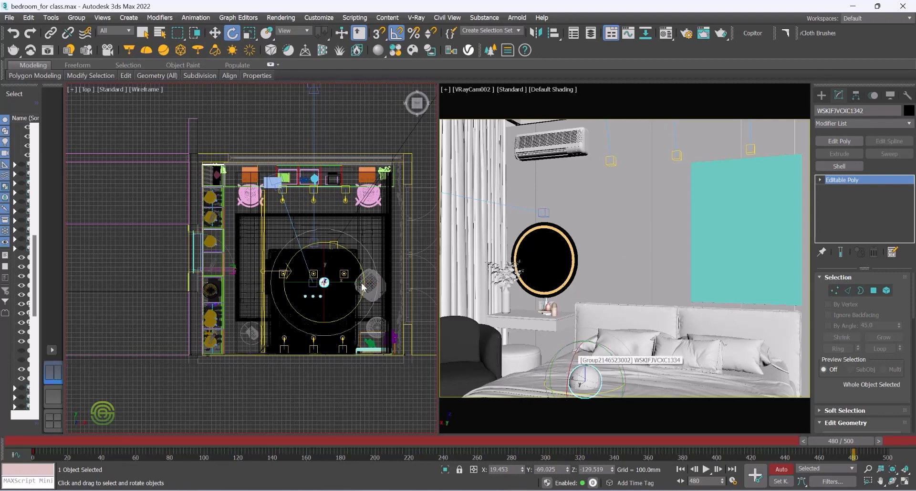
drag(323, 259, 323, 242)
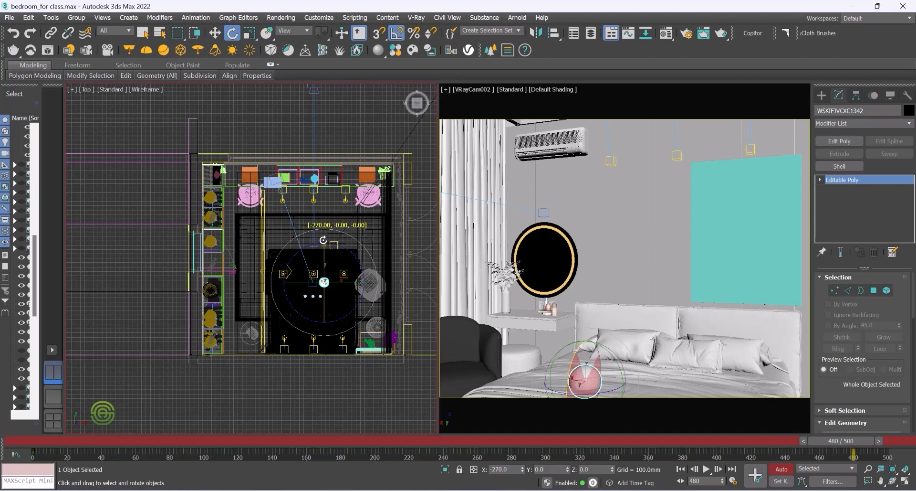
drag(323, 238, 323, 235)
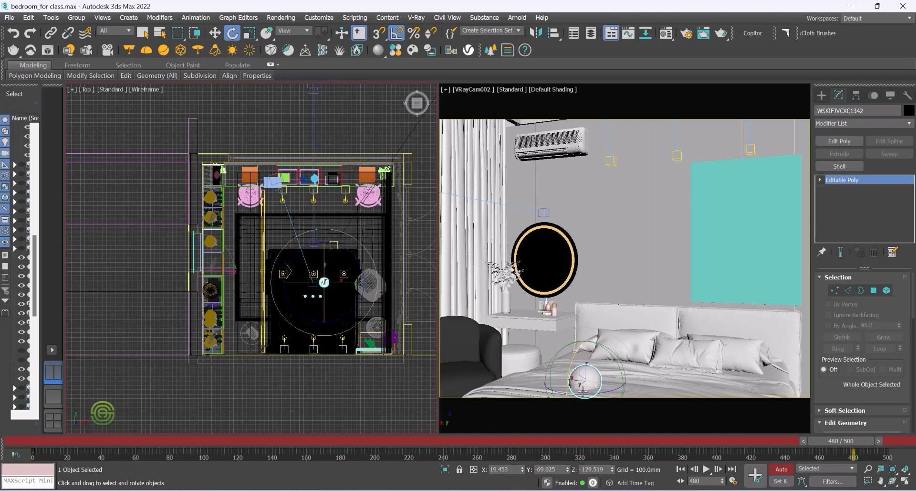
Step: Scrub the timeline back to frame 0 and play the animation to review the camera and armchair motion
key(q)
drag(843, 439, 777, 432)
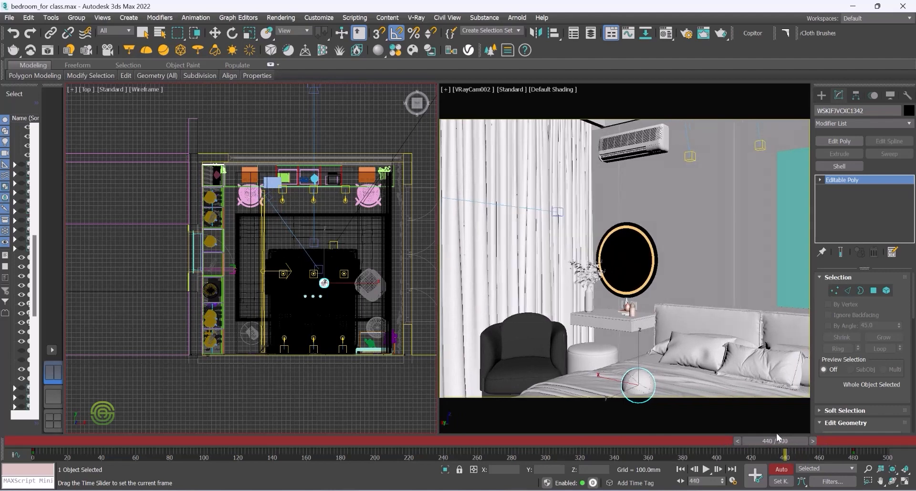
key(e)
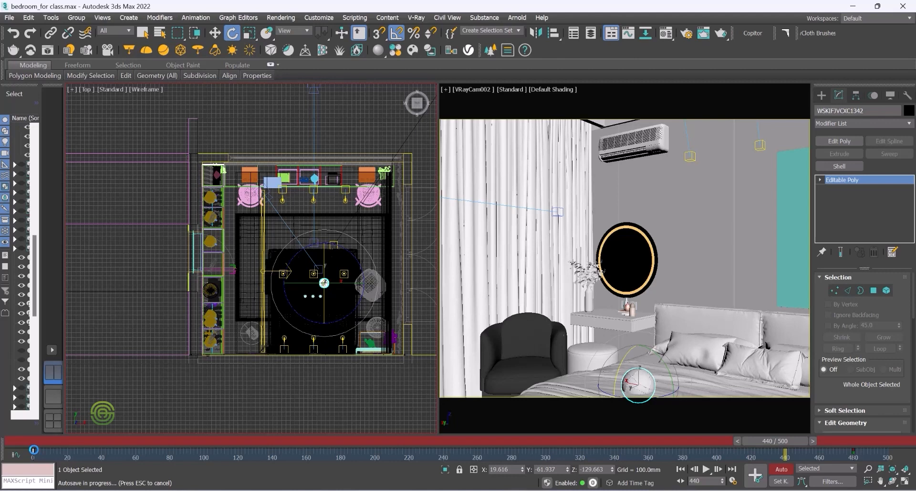
mouse_move(33, 451)
mouse_down()
mouse_move(784, 450)
mouse_move(784, 434)
mouse_move(841, 440)
mouse_move(228, 437)
mouse_move(34, 446)
mouse_up()
key(e)
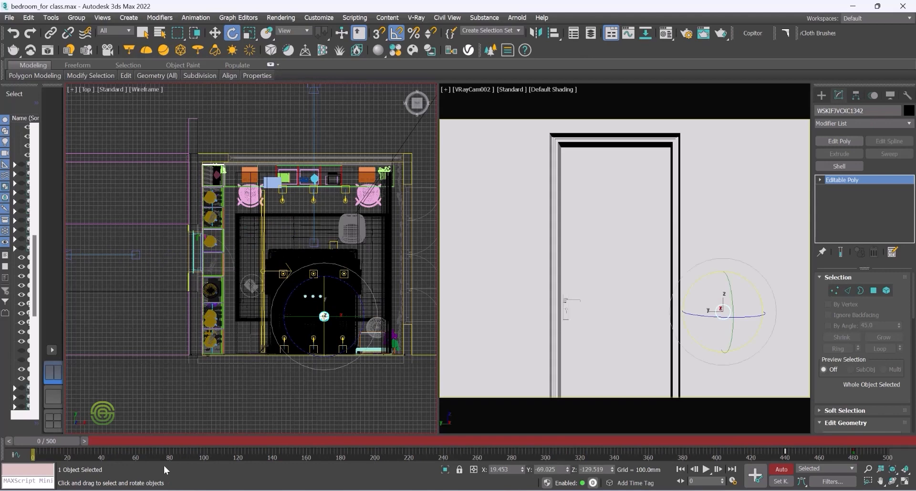
click(707, 469)
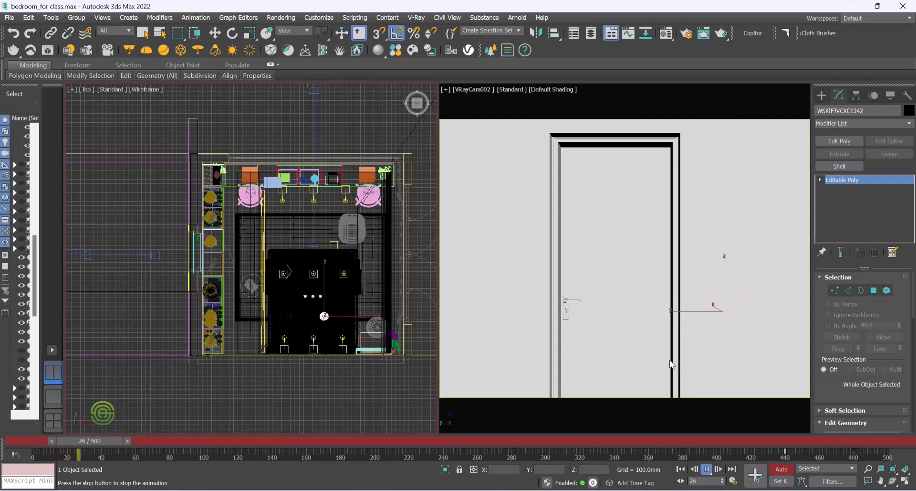
click(707, 470)
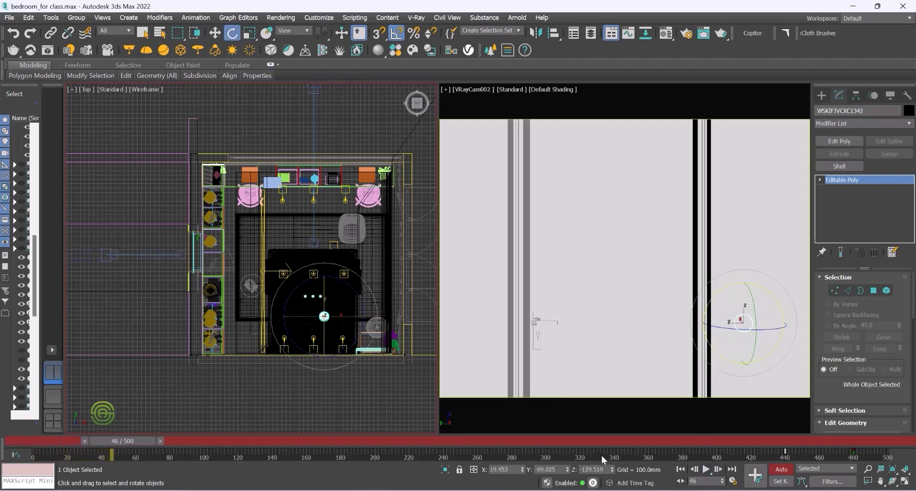
drag(158, 433, 52, 440)
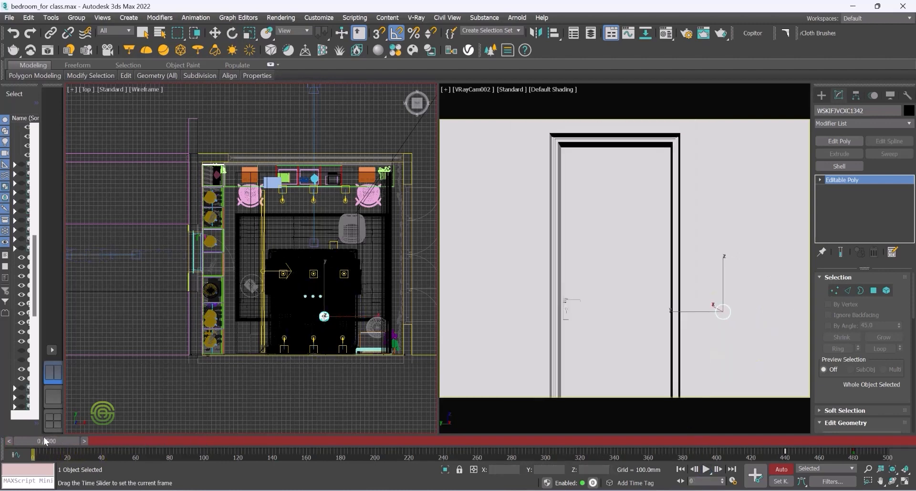
key(e)
Step: Check the Time Configuration playback settings, then replay the animation from frame 0
click(512, 181)
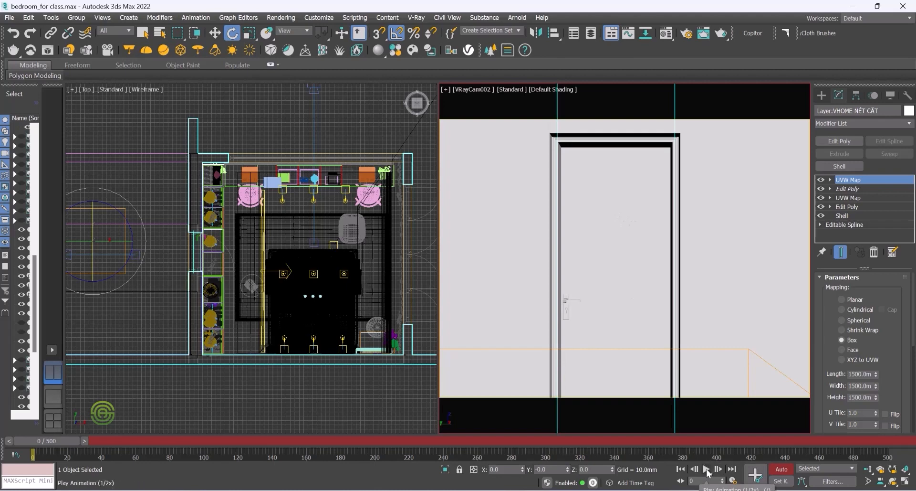
click(707, 469)
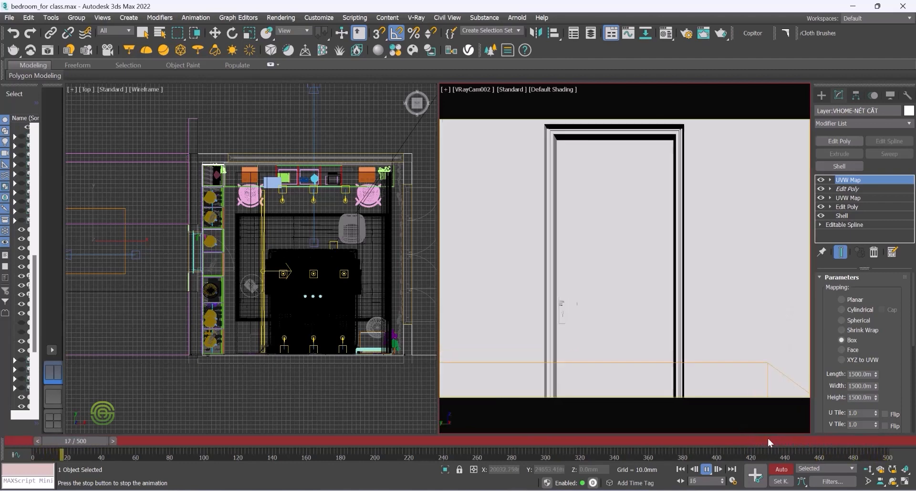
click(707, 469)
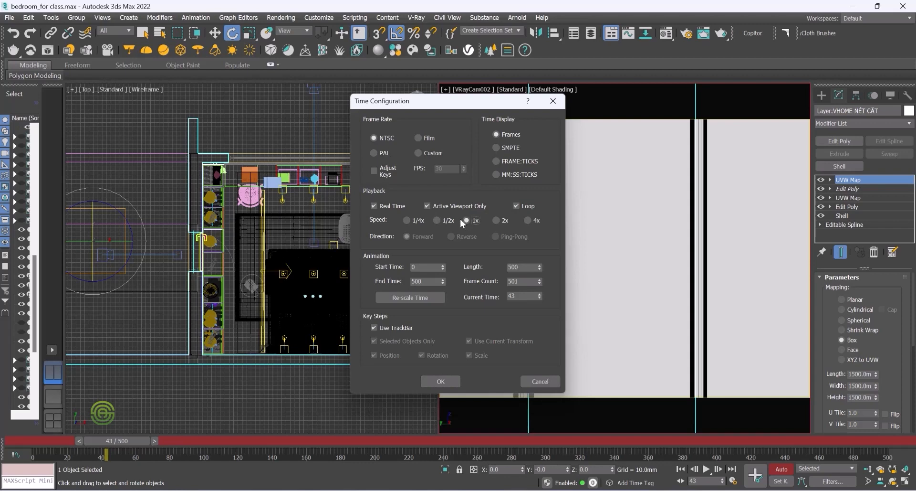
click(440, 382)
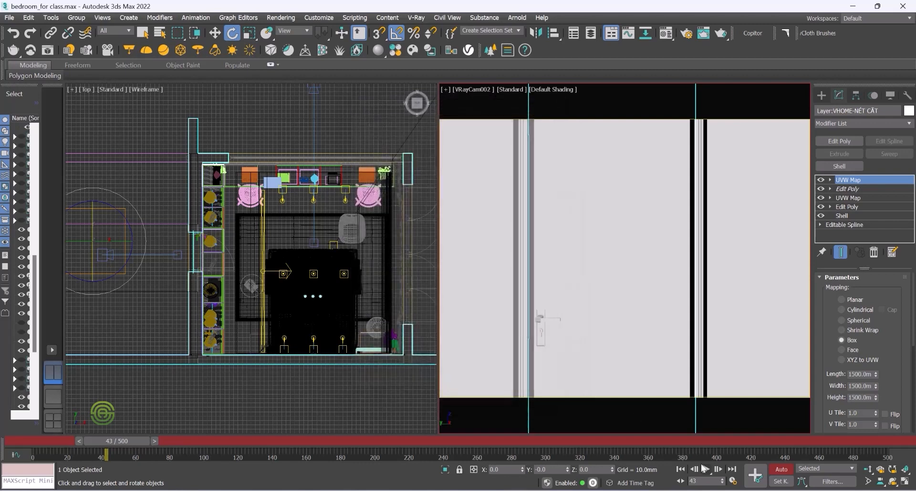
drag(115, 442, 31, 437)
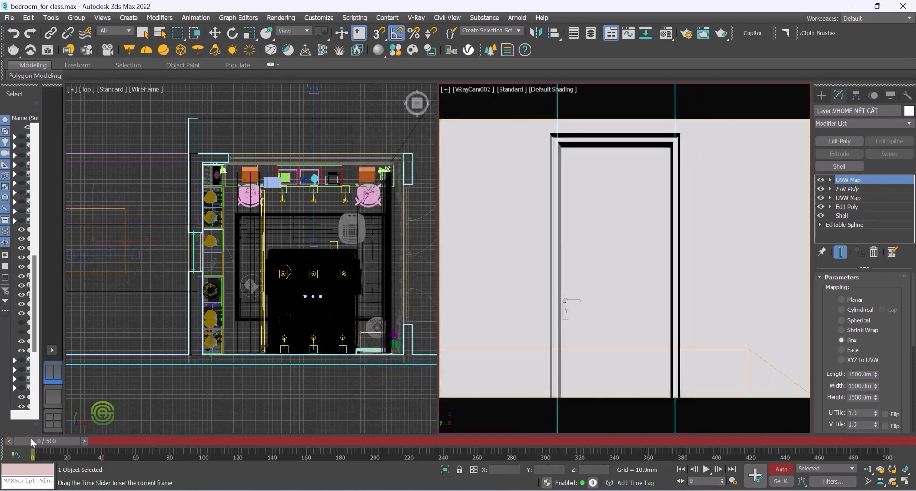
click(705, 469)
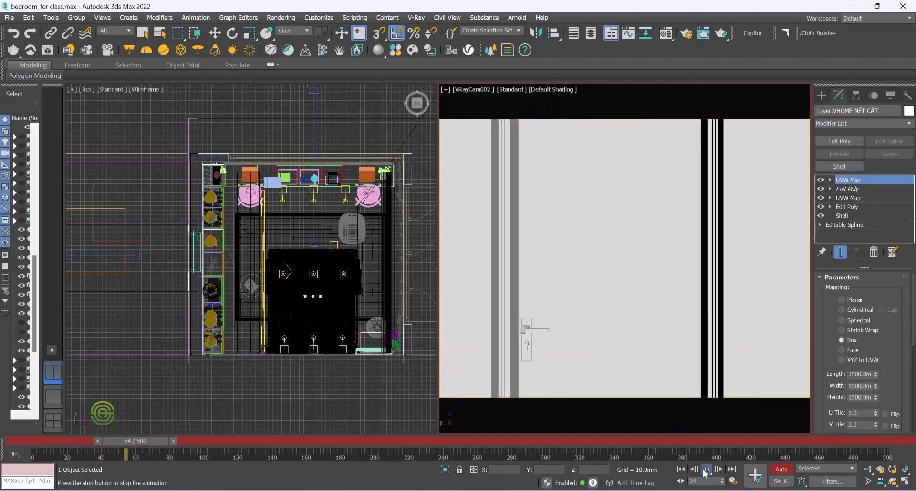